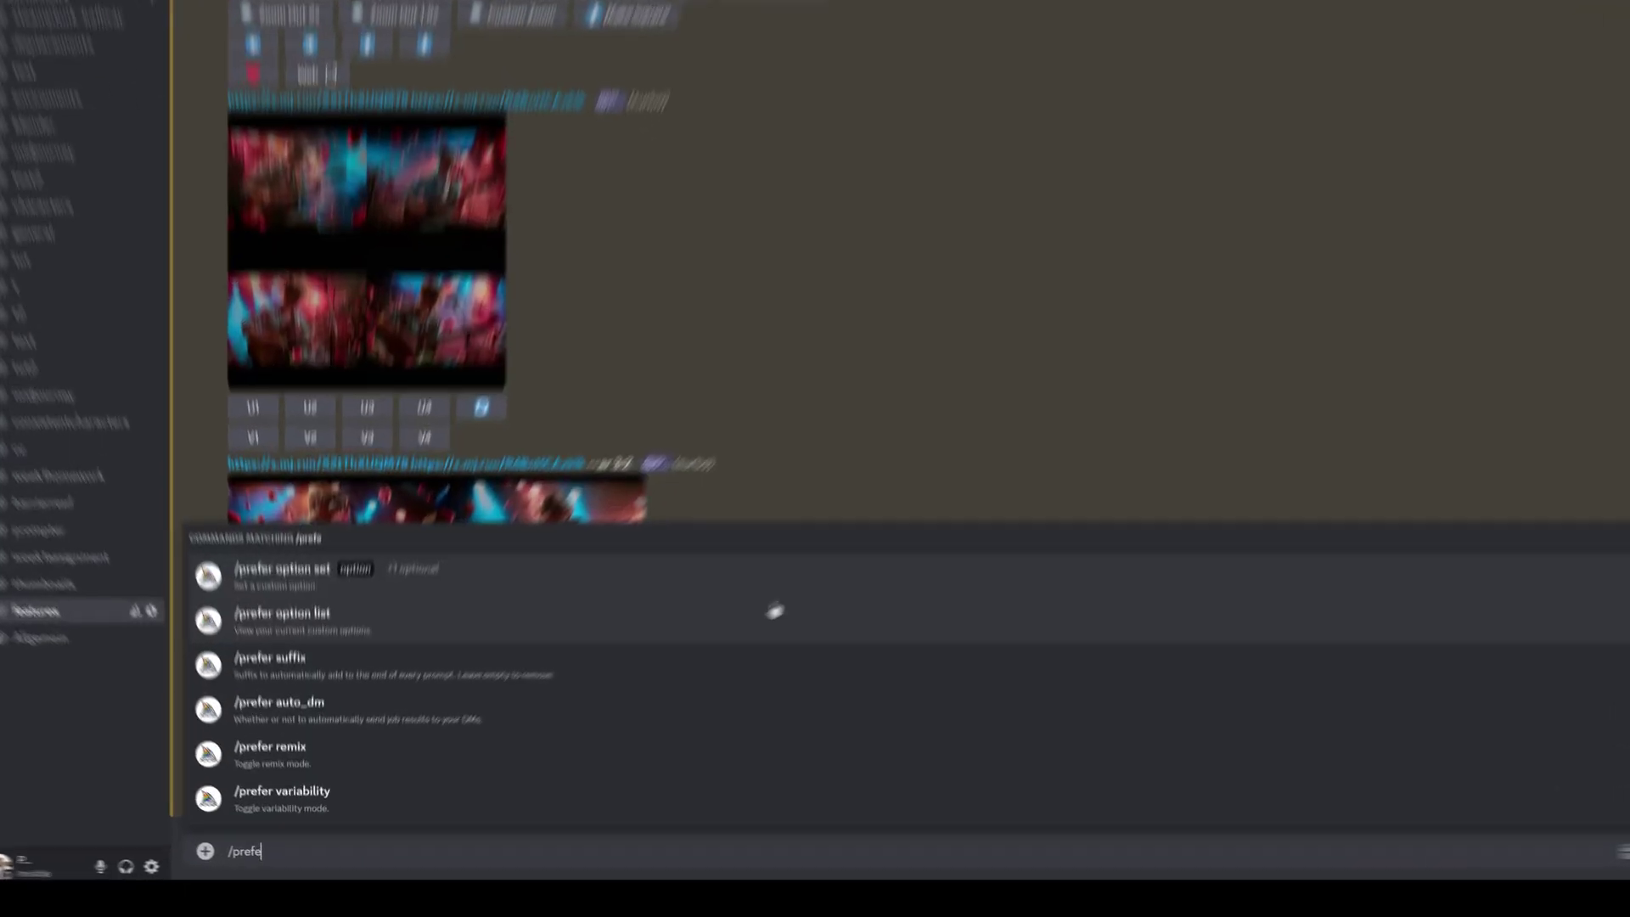
- Look up the bot commands that match /prefer
{"action": "type", "text": "efer"}
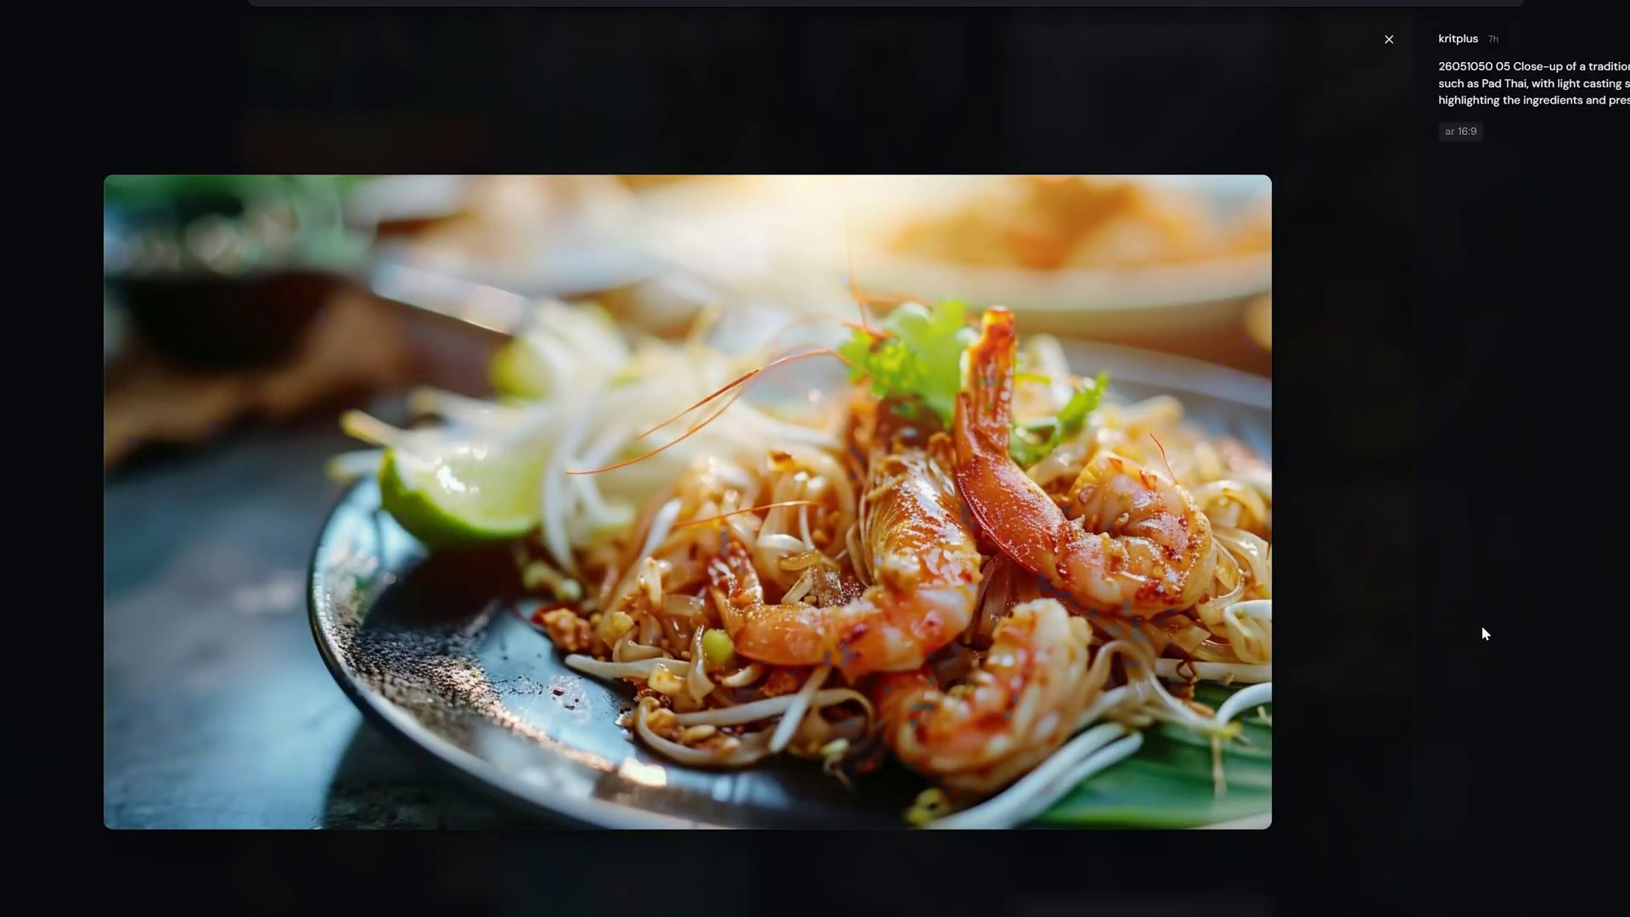
- Browse through the enlarged gallery images one after another and view their prompts and parameters
{"action": "key", "text": "Right"}
{"action": "key", "text": "Right"}
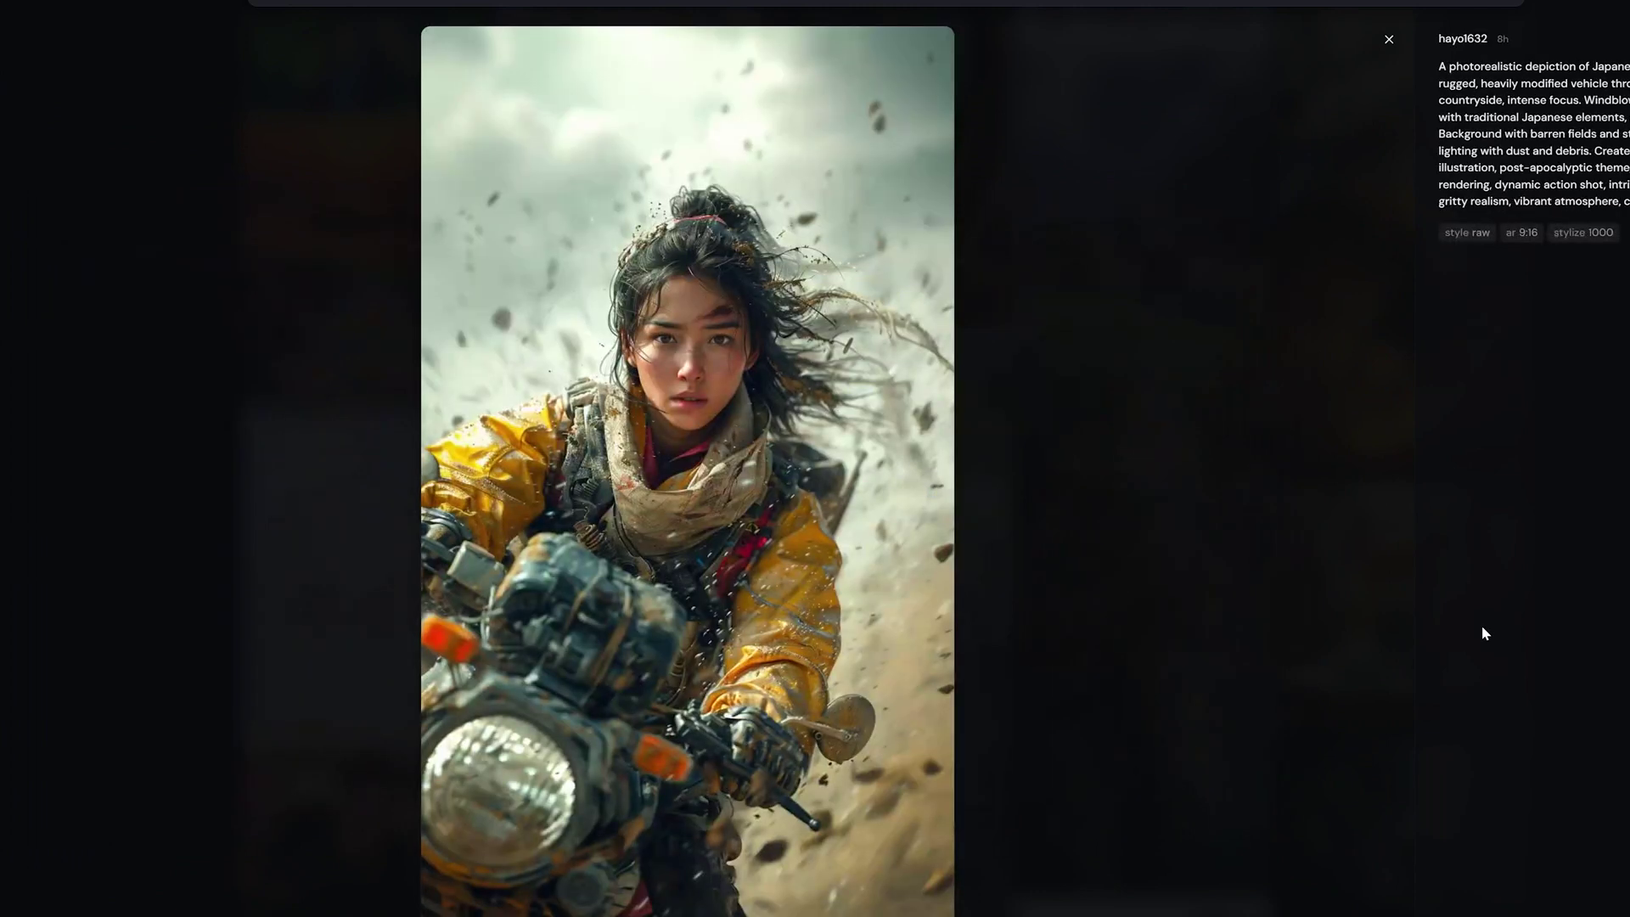
{"action": "key", "text": "Right"}
{"action": "key", "text": "Right"}
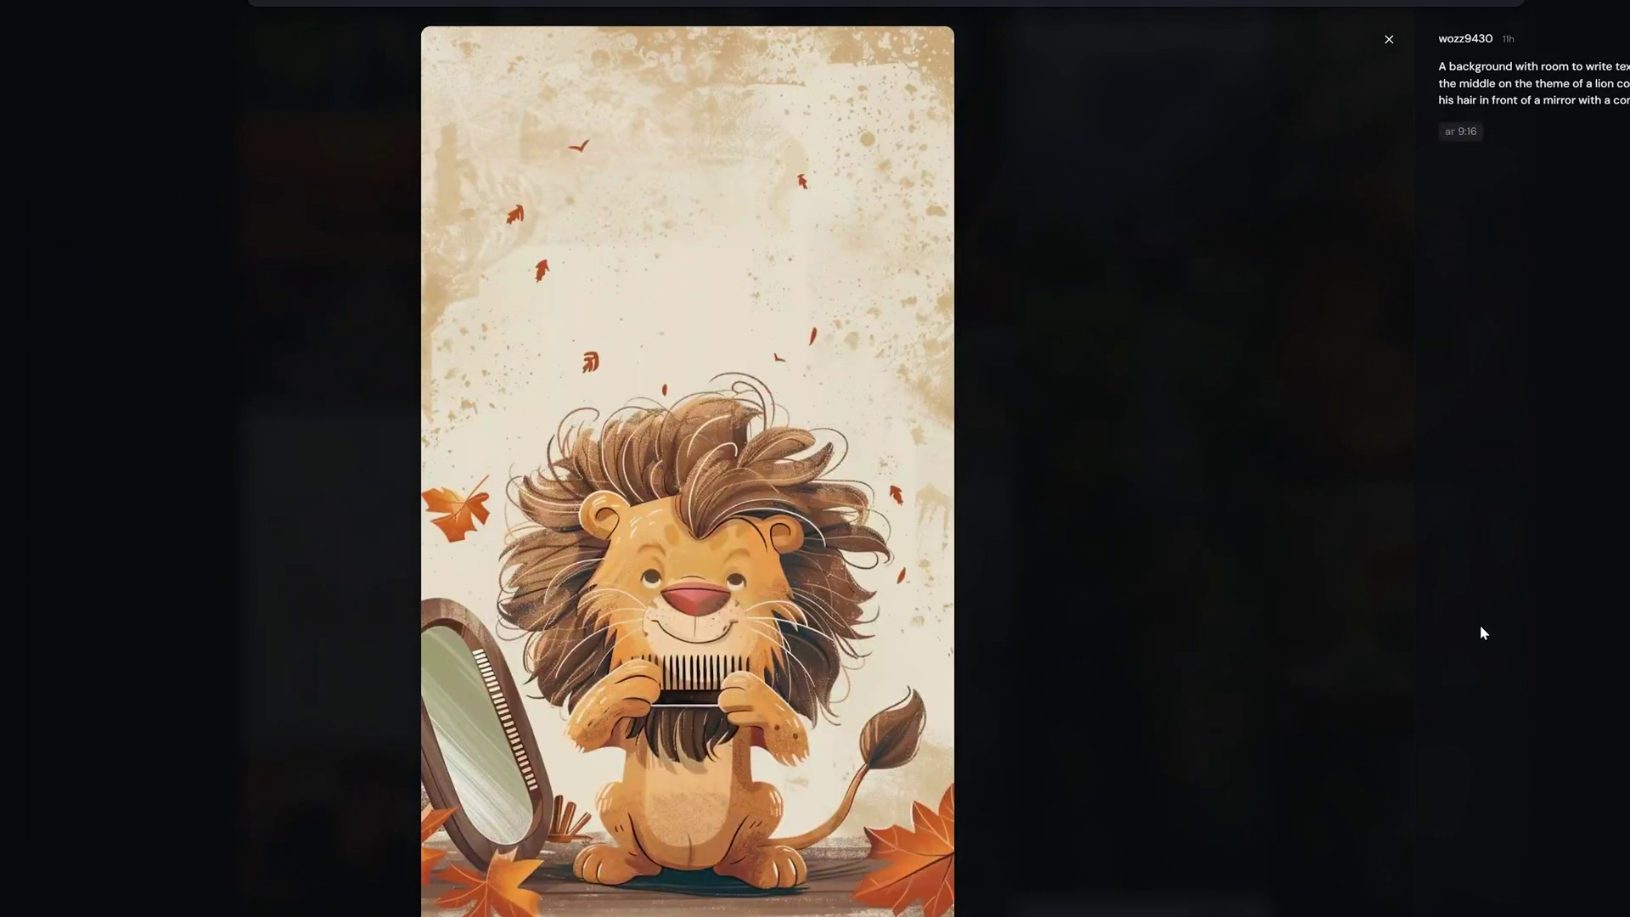
{"action": "key", "text": "Right"}
{"action": "key", "text": "Right"}
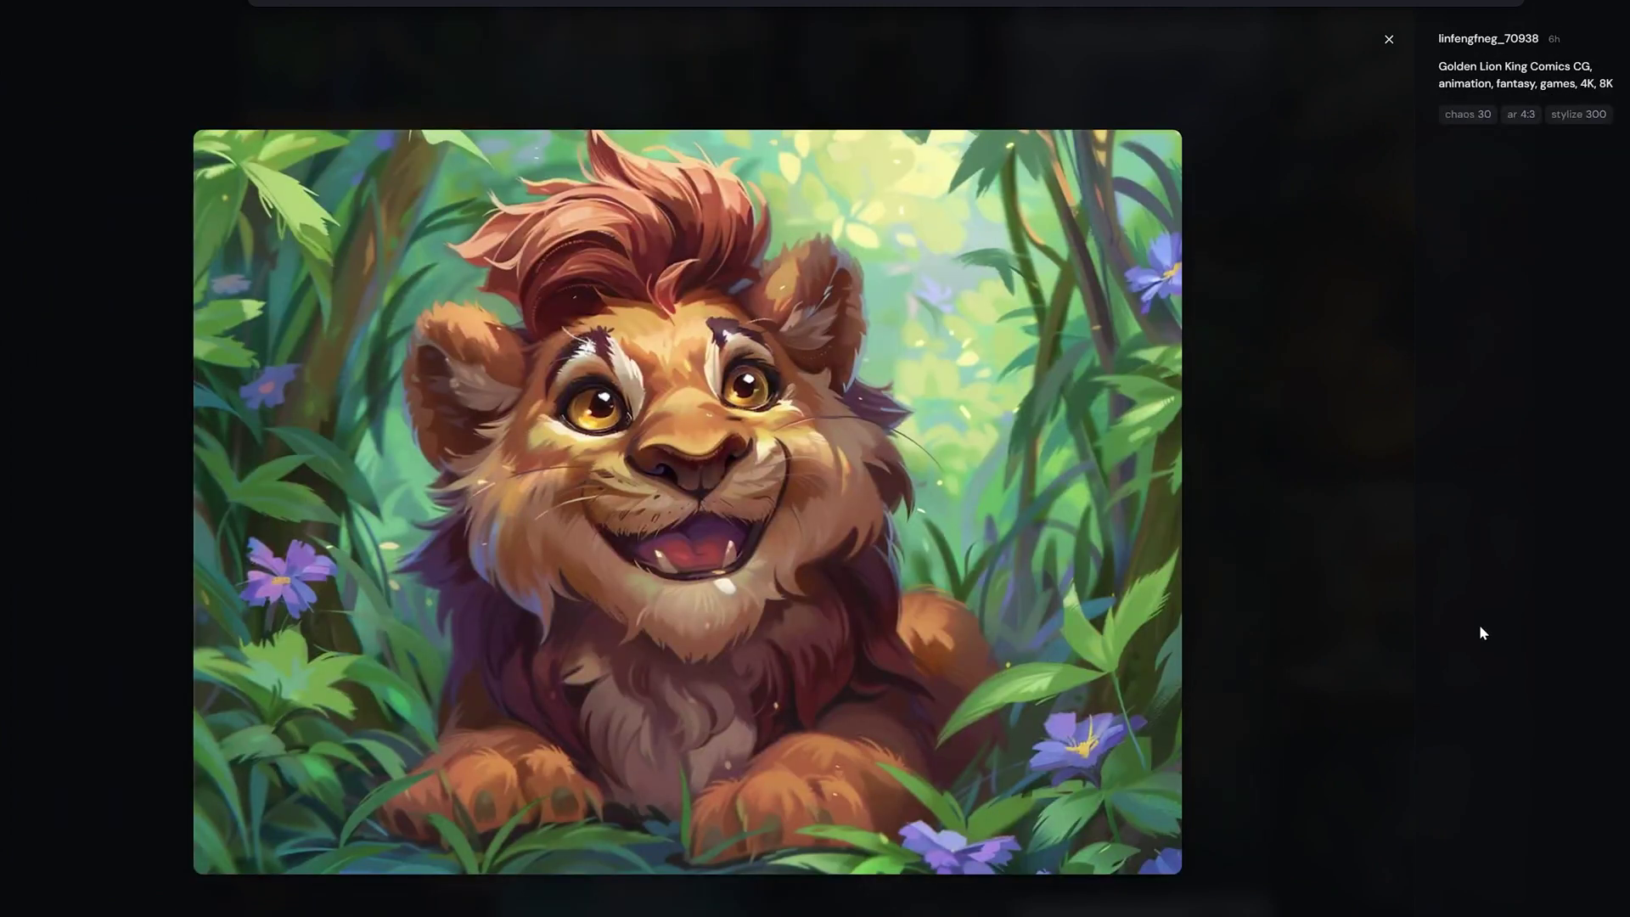
{"action": "key", "text": "Right"}
{"action": "key", "text": "Right"}
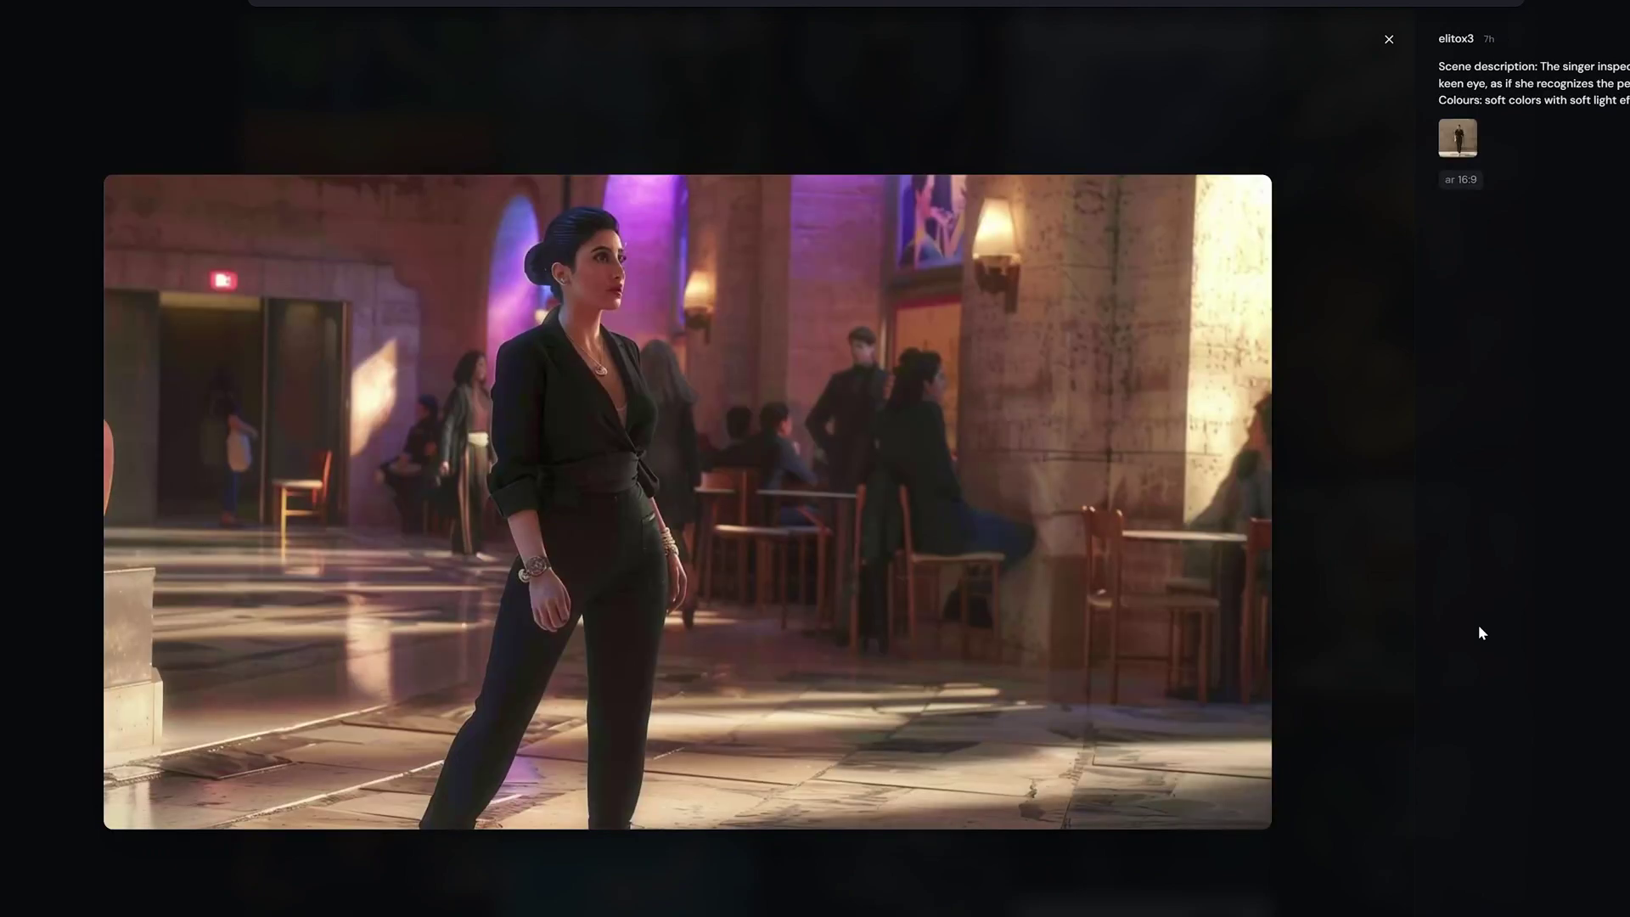
{"action": "key", "text": "Right"}
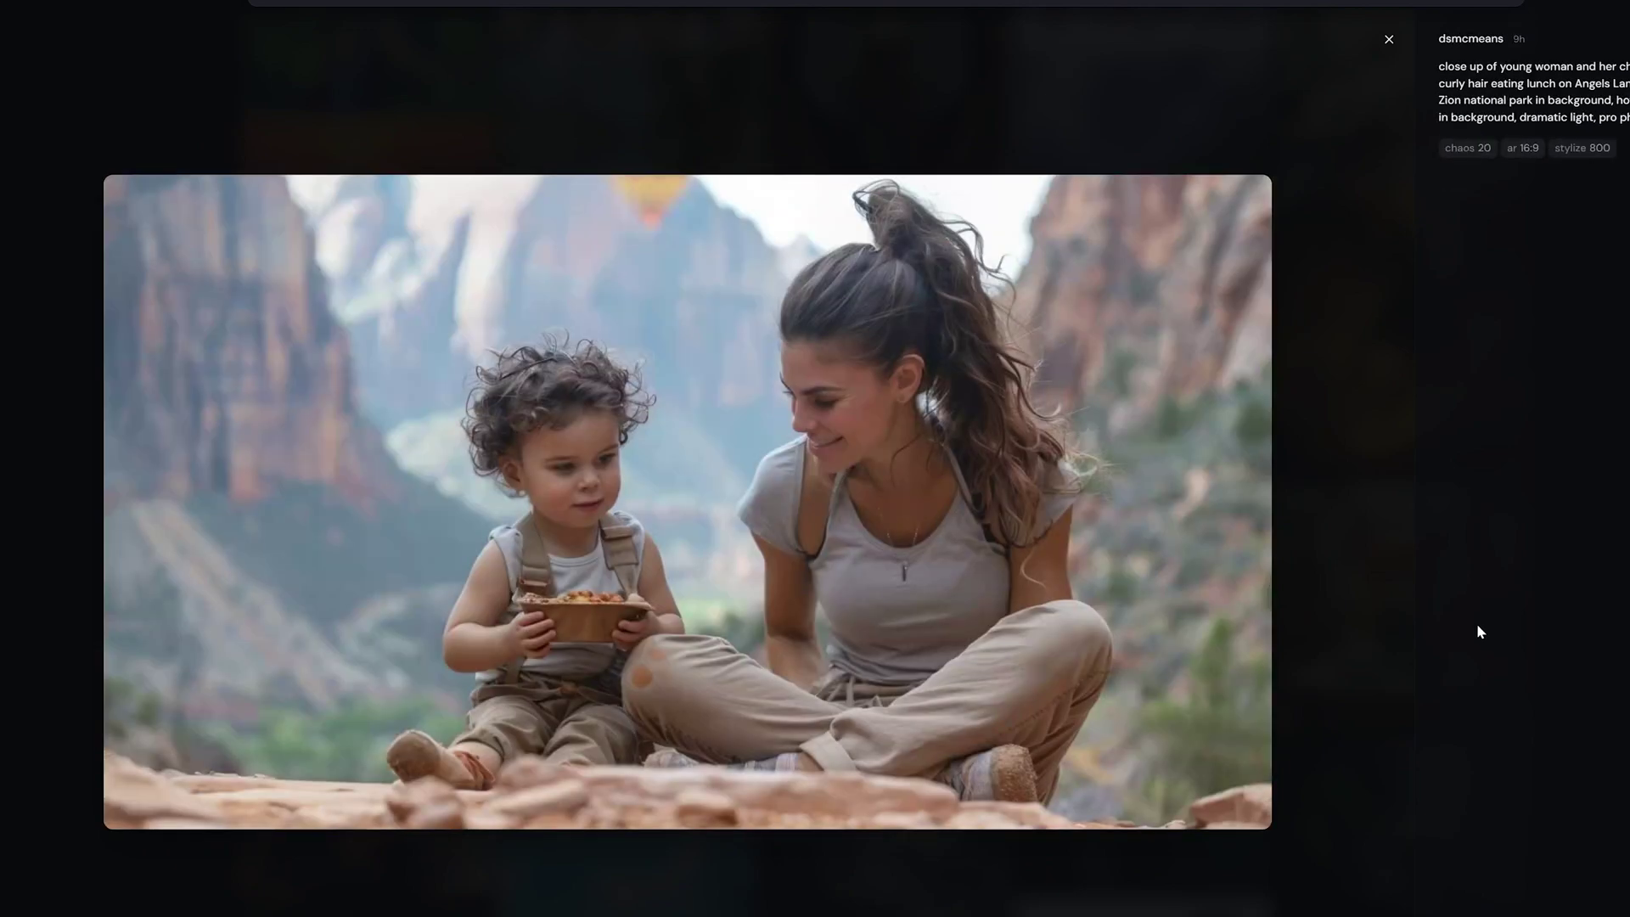
{"action": "key", "text": "Right"}
{"action": "key", "text": "Right"}
{"action": "key", "text": "Right"}
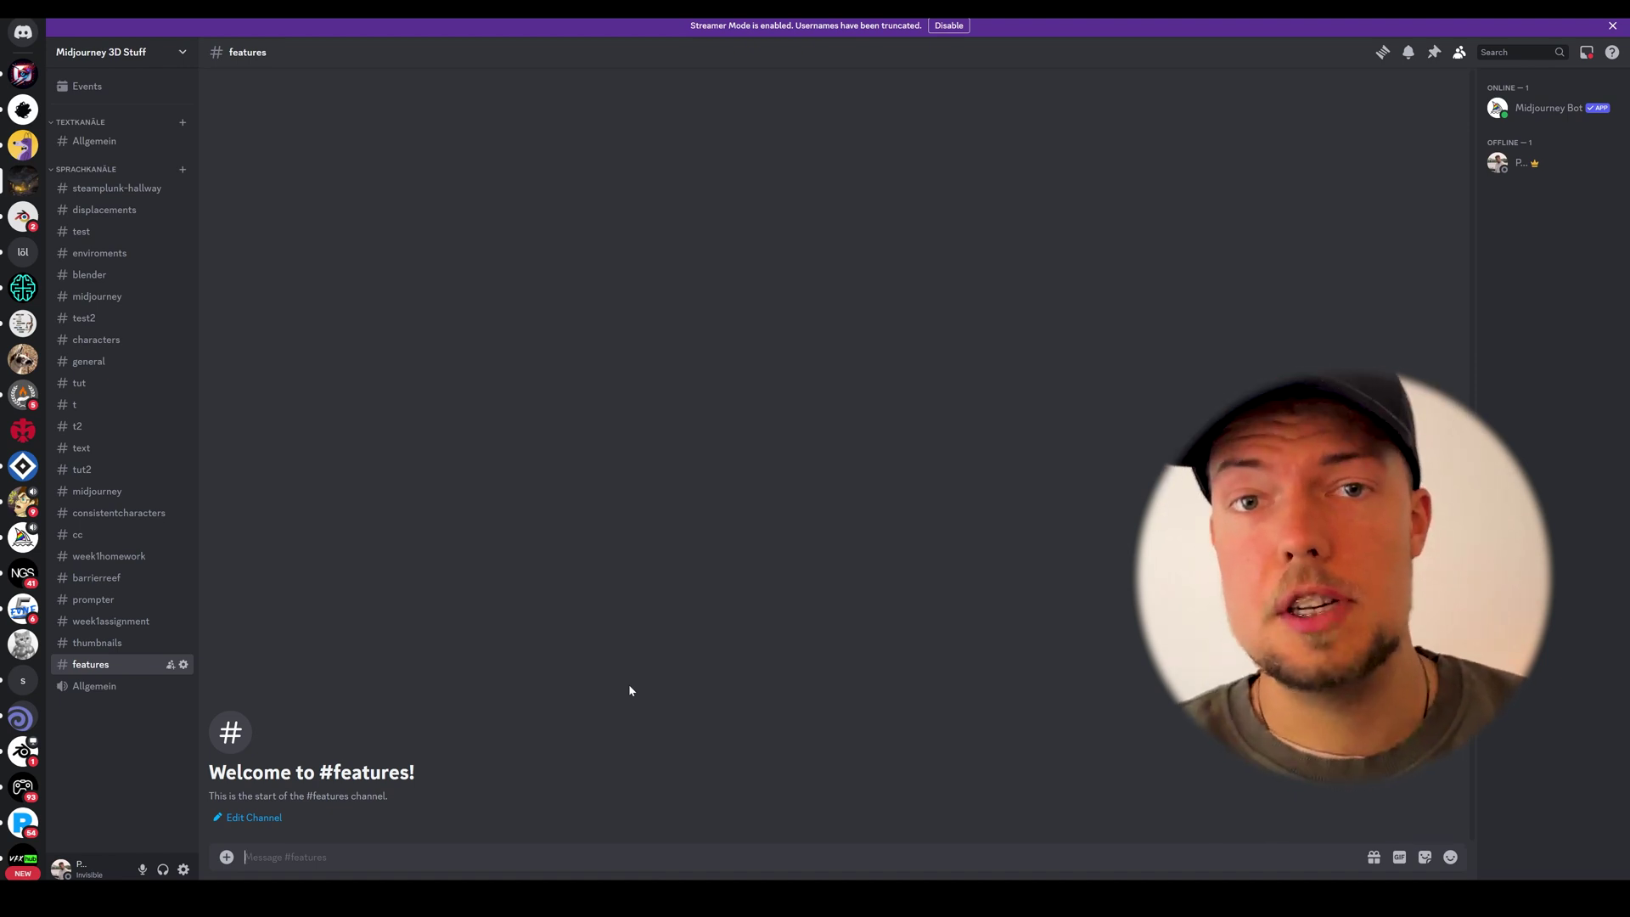
- Start the /describe command in the features channel with the image option
{"action": "type", "text": "/"}
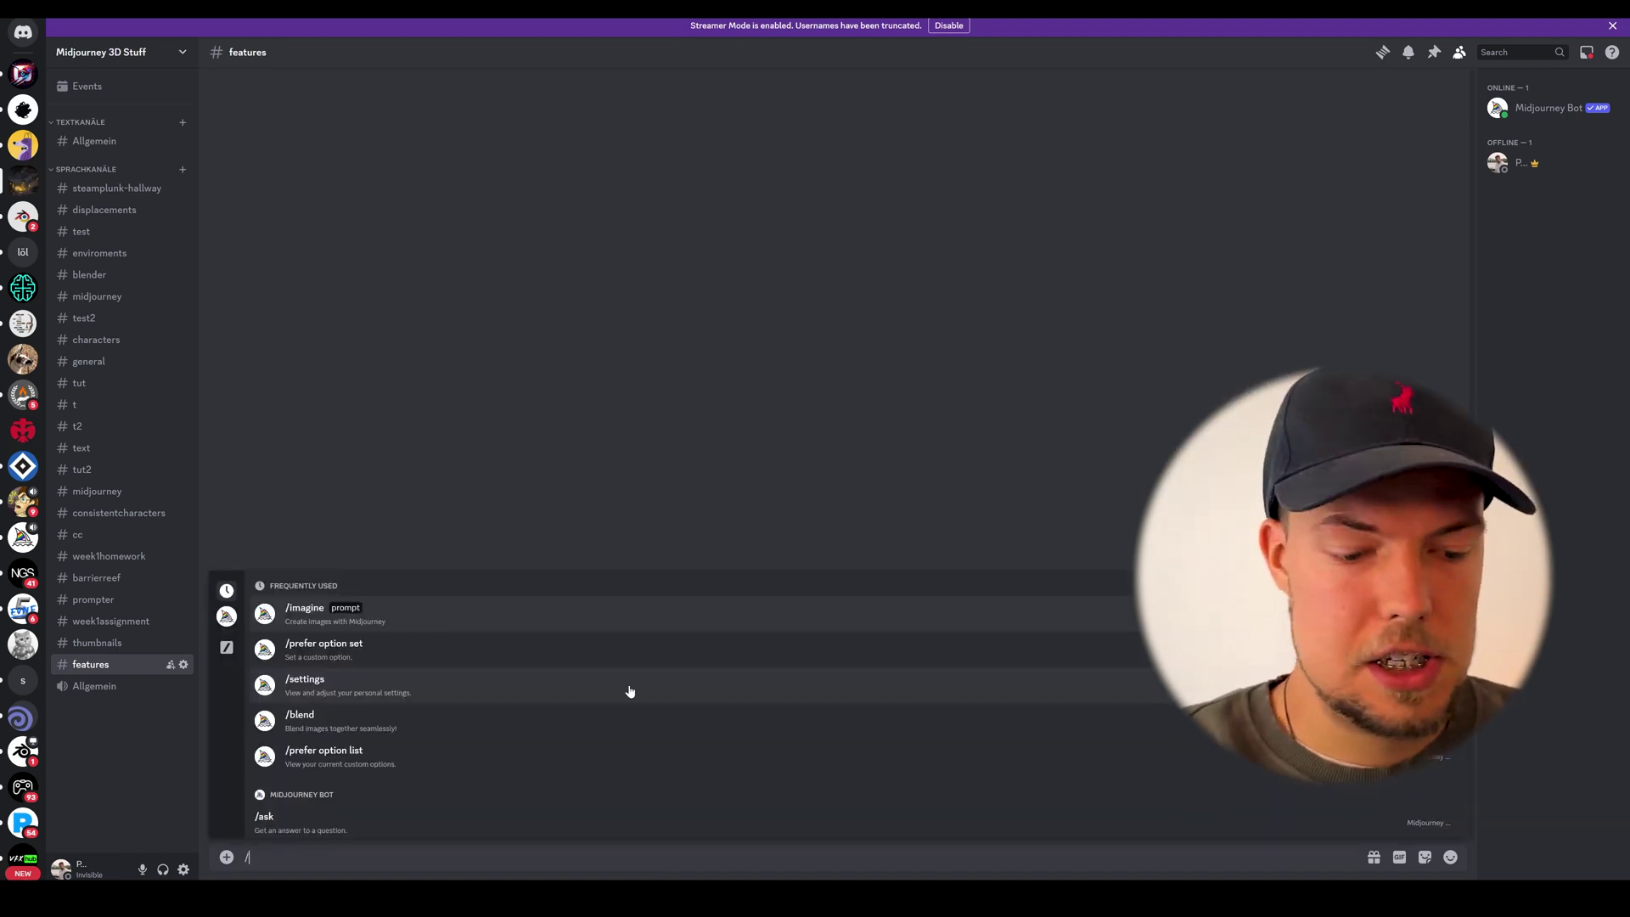
{"action": "type", "text": "des"}
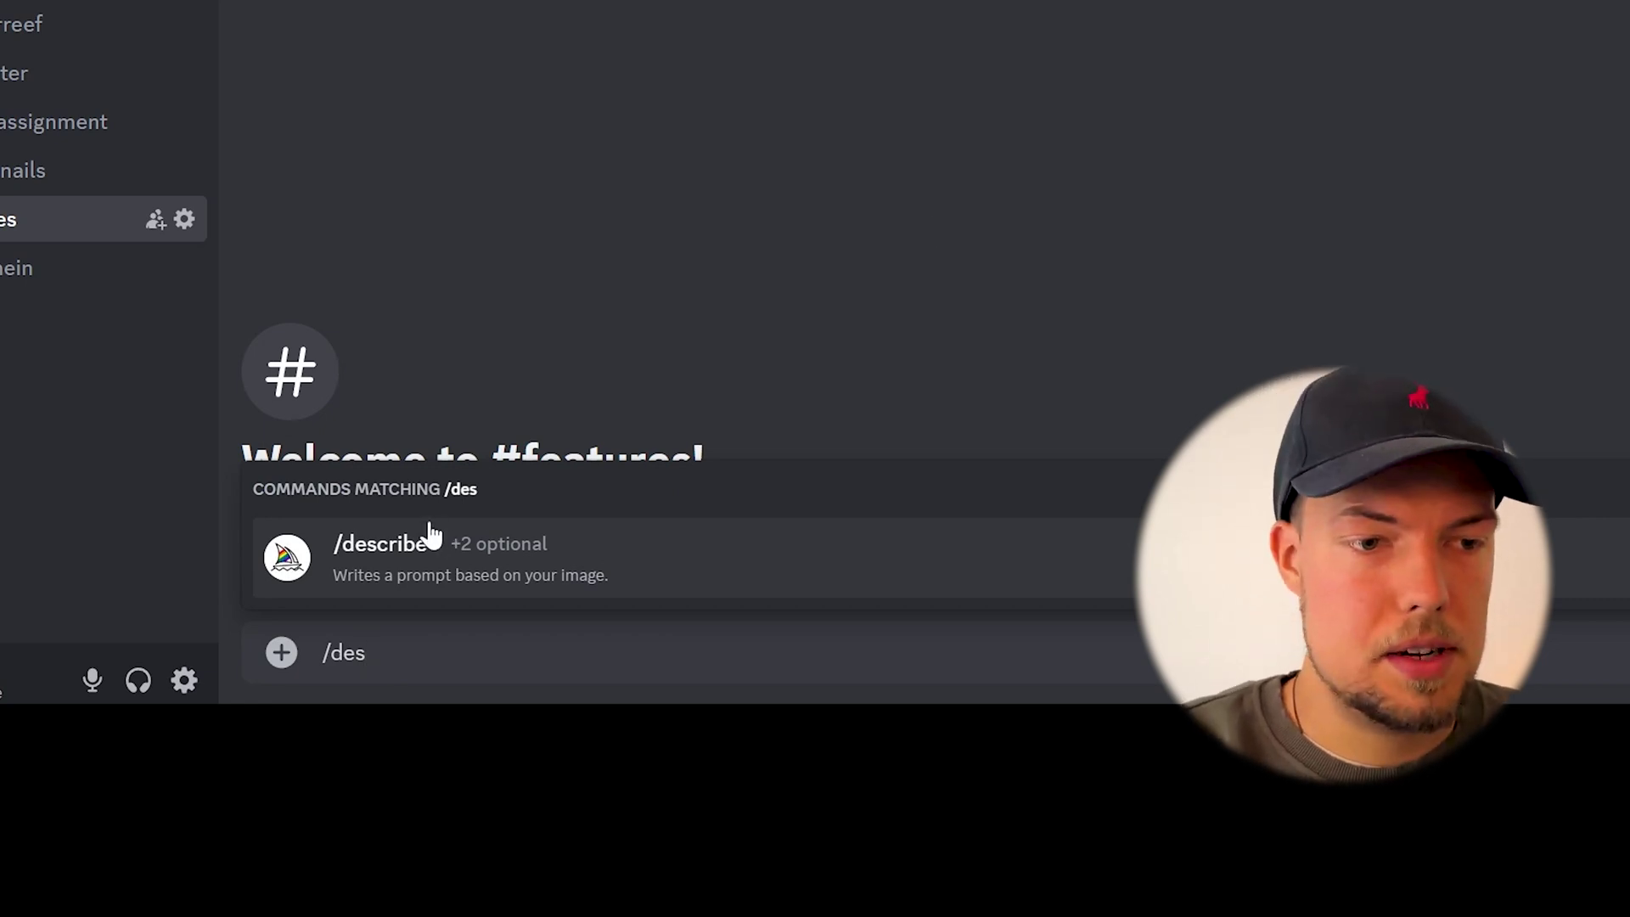
{"action": "left_click", "coordinate": [655, 562]}
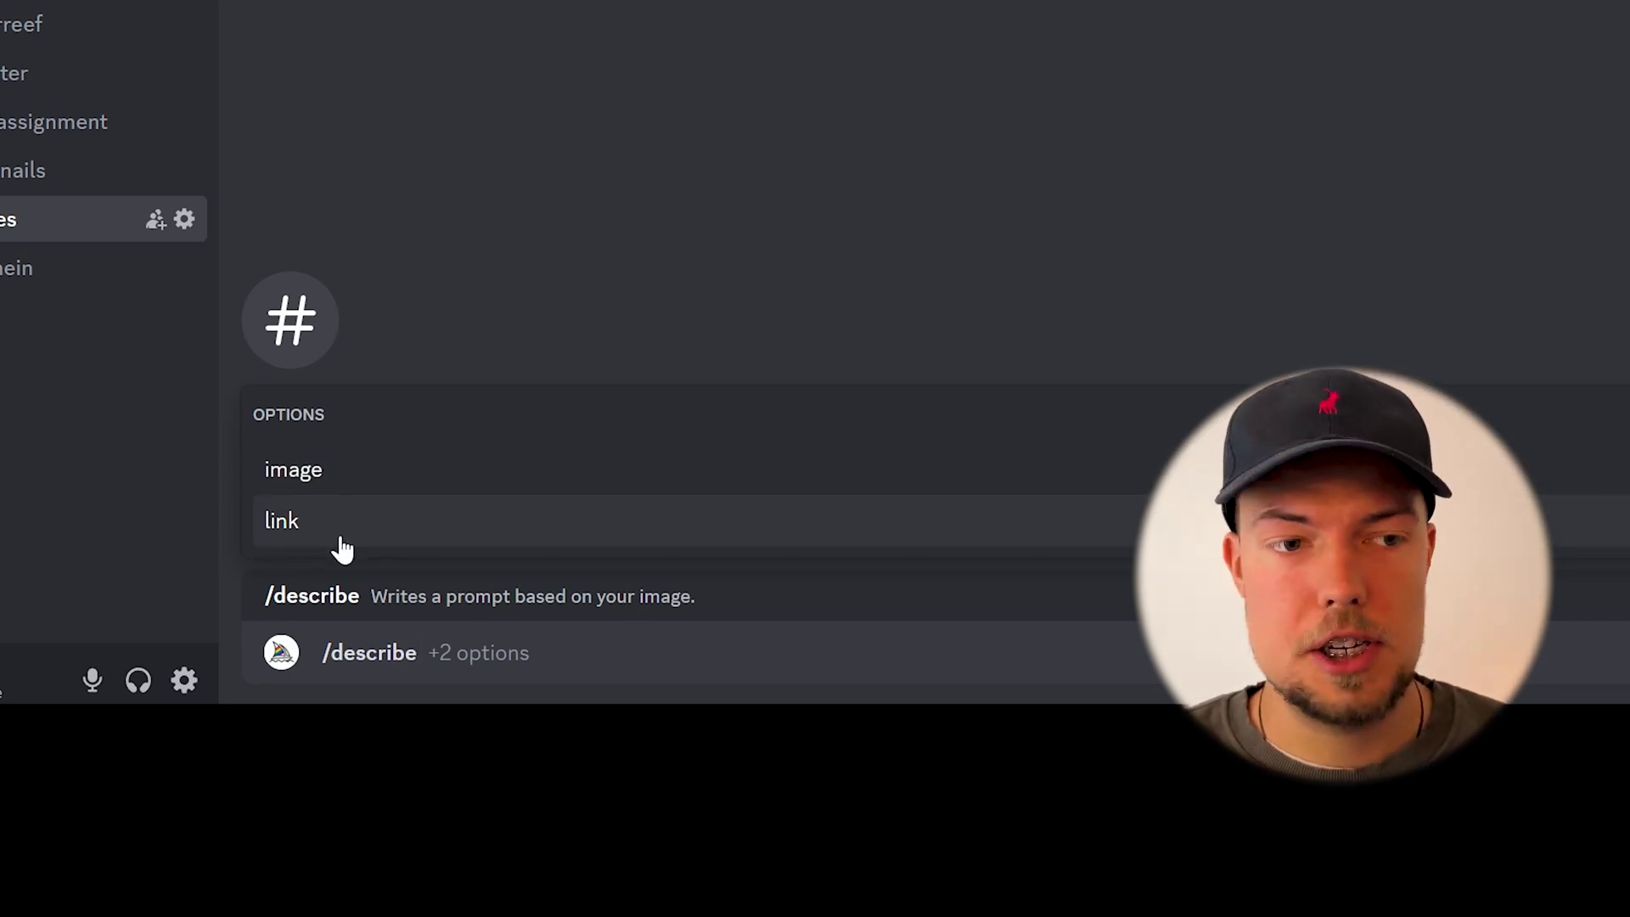
{"action": "left_click", "coordinate": [386, 485]}
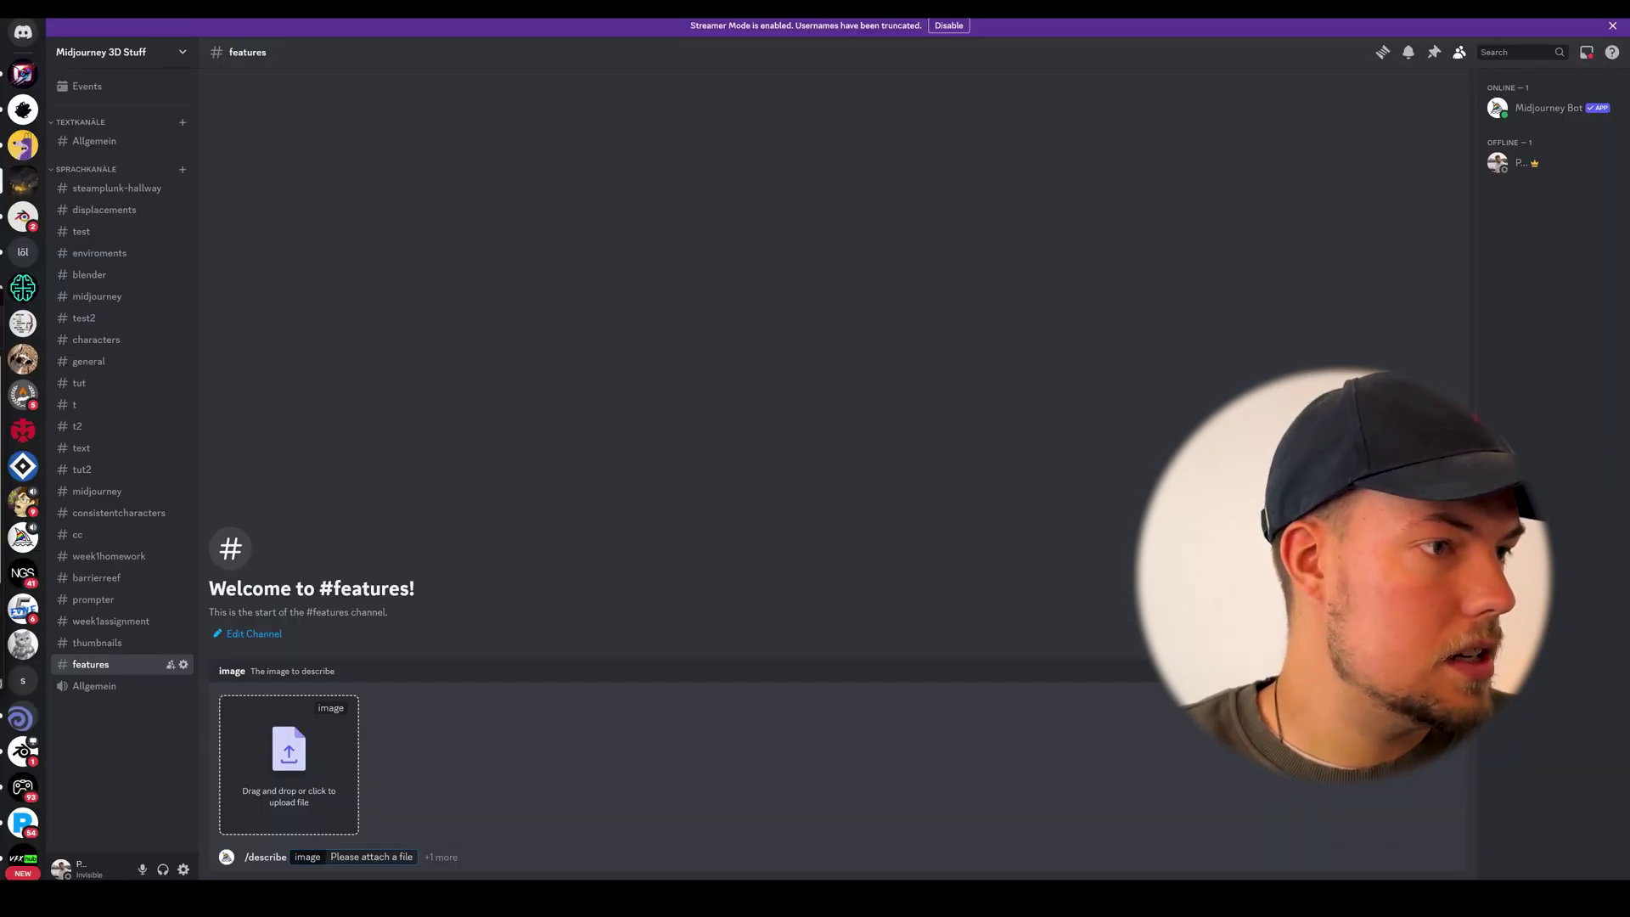
- Attach the Darth Vader PNG from the Bilder folder to the /describe command and submit it
{"action": "key", "text": "super+e"}
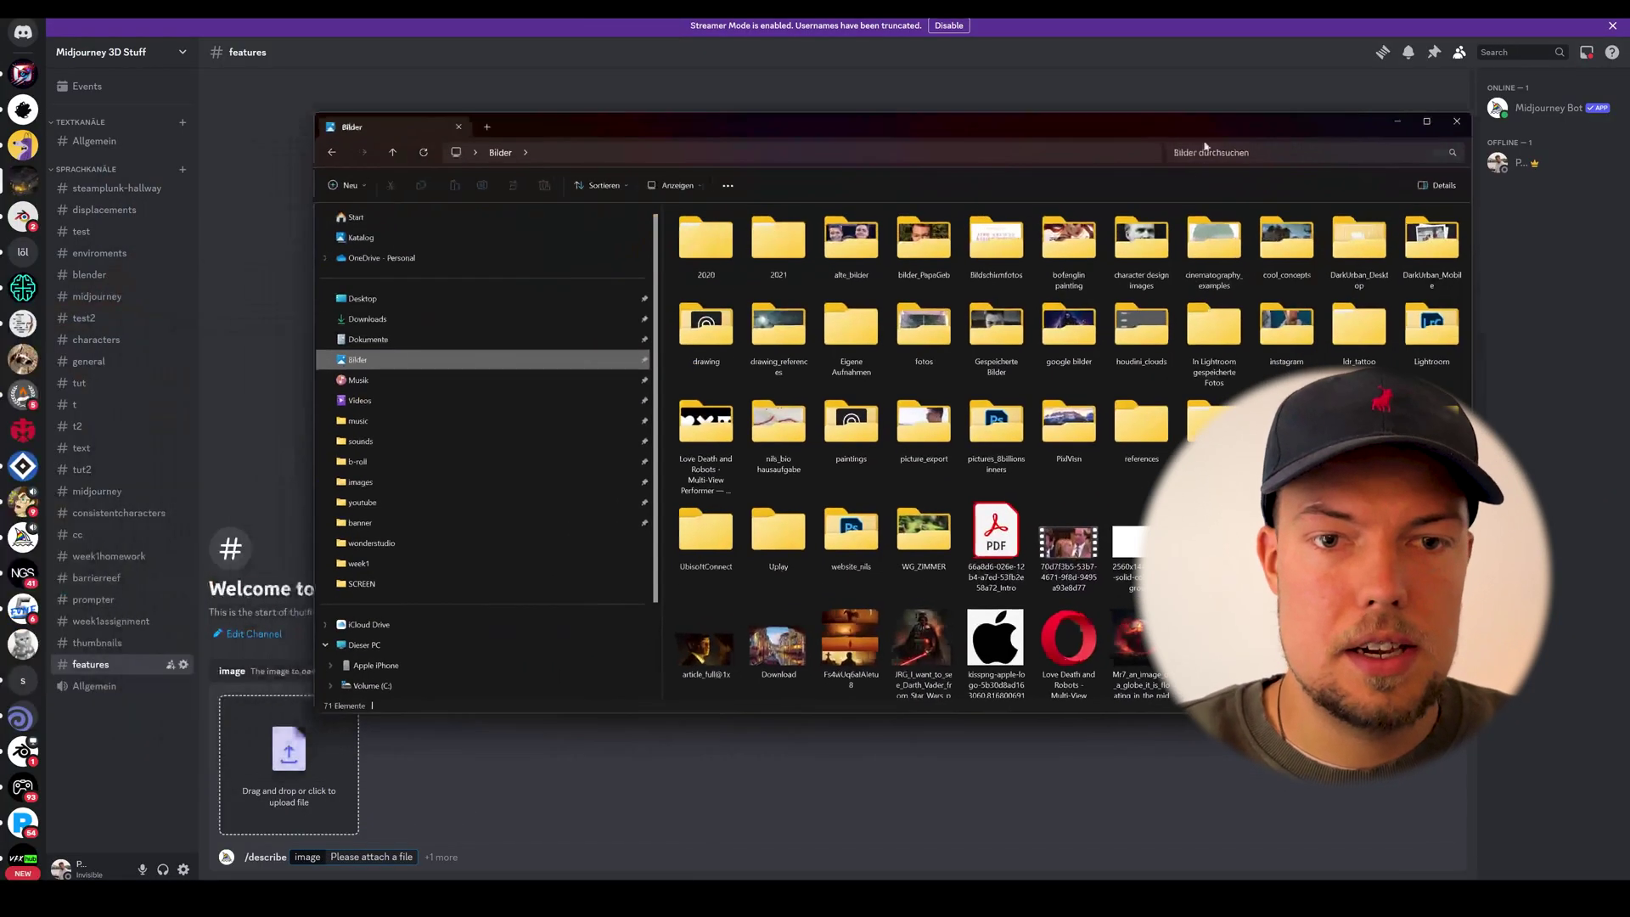
{"action": "left_click", "coordinate": [927, 643]}
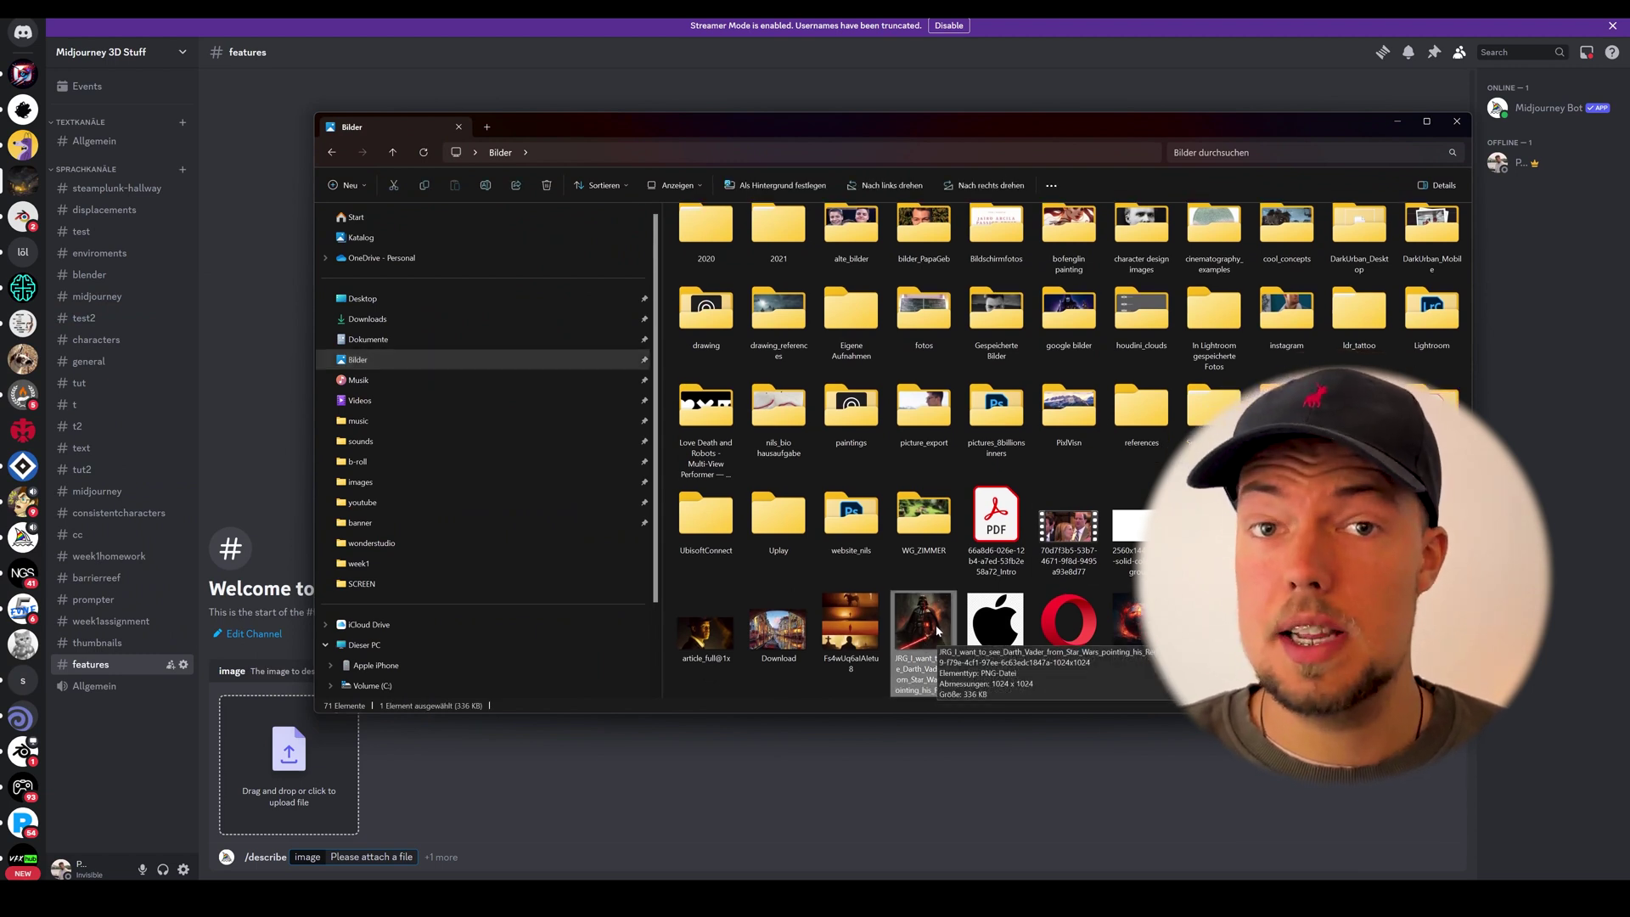
{"action": "left_click_drag", "start_coordinate": [937, 630], "coordinate": [293, 768]}
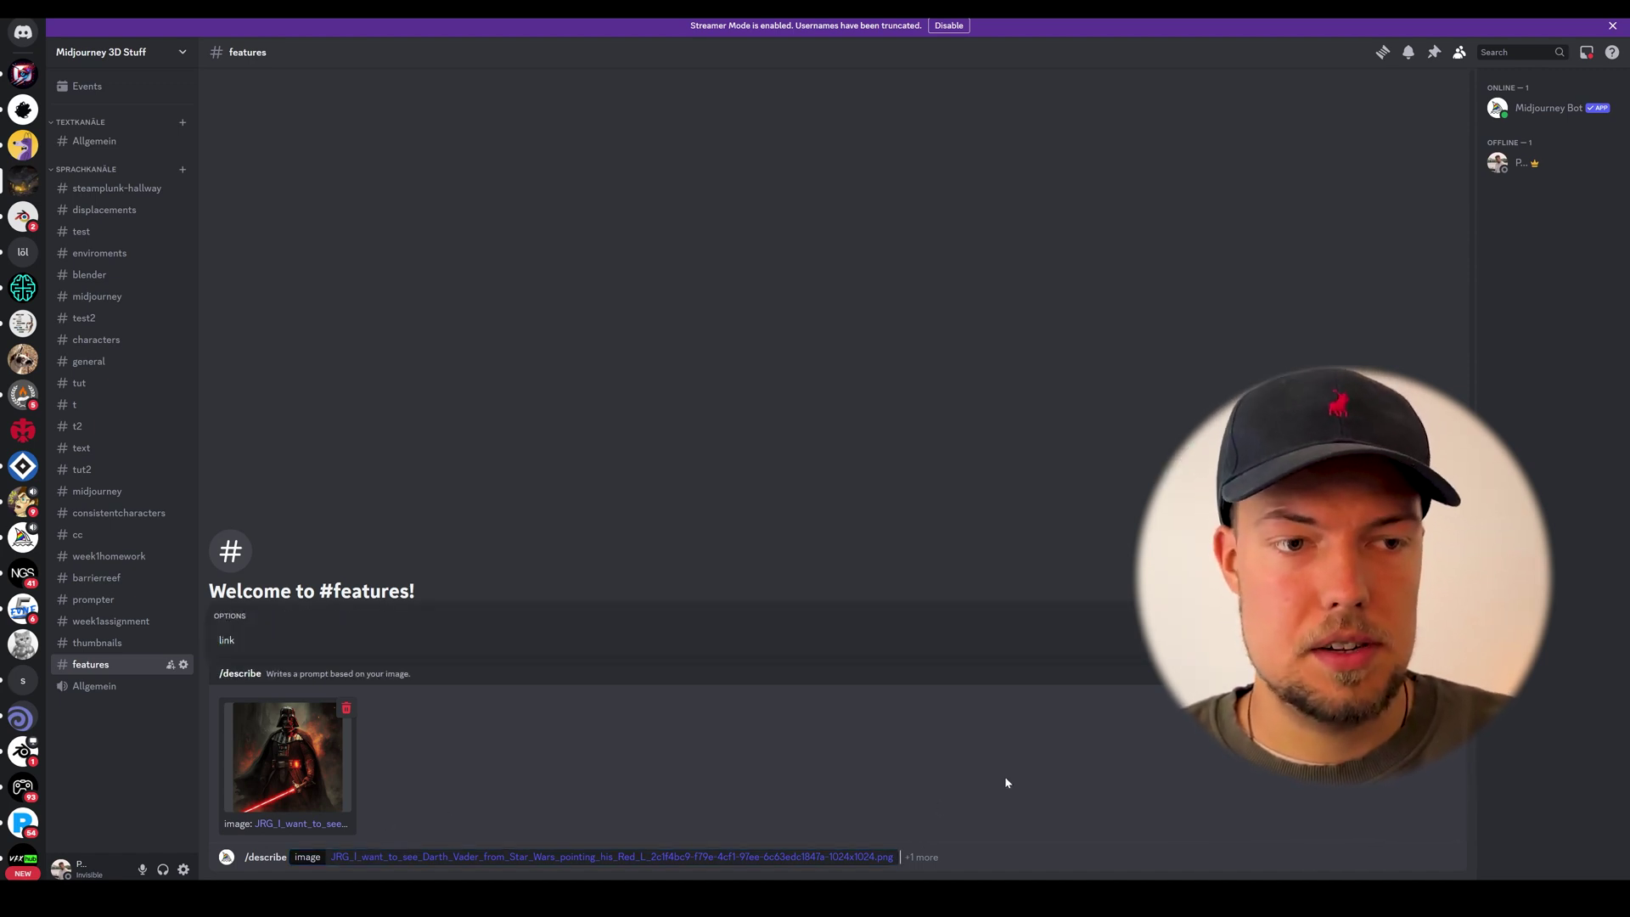
{"action": "key", "text": "Return"}
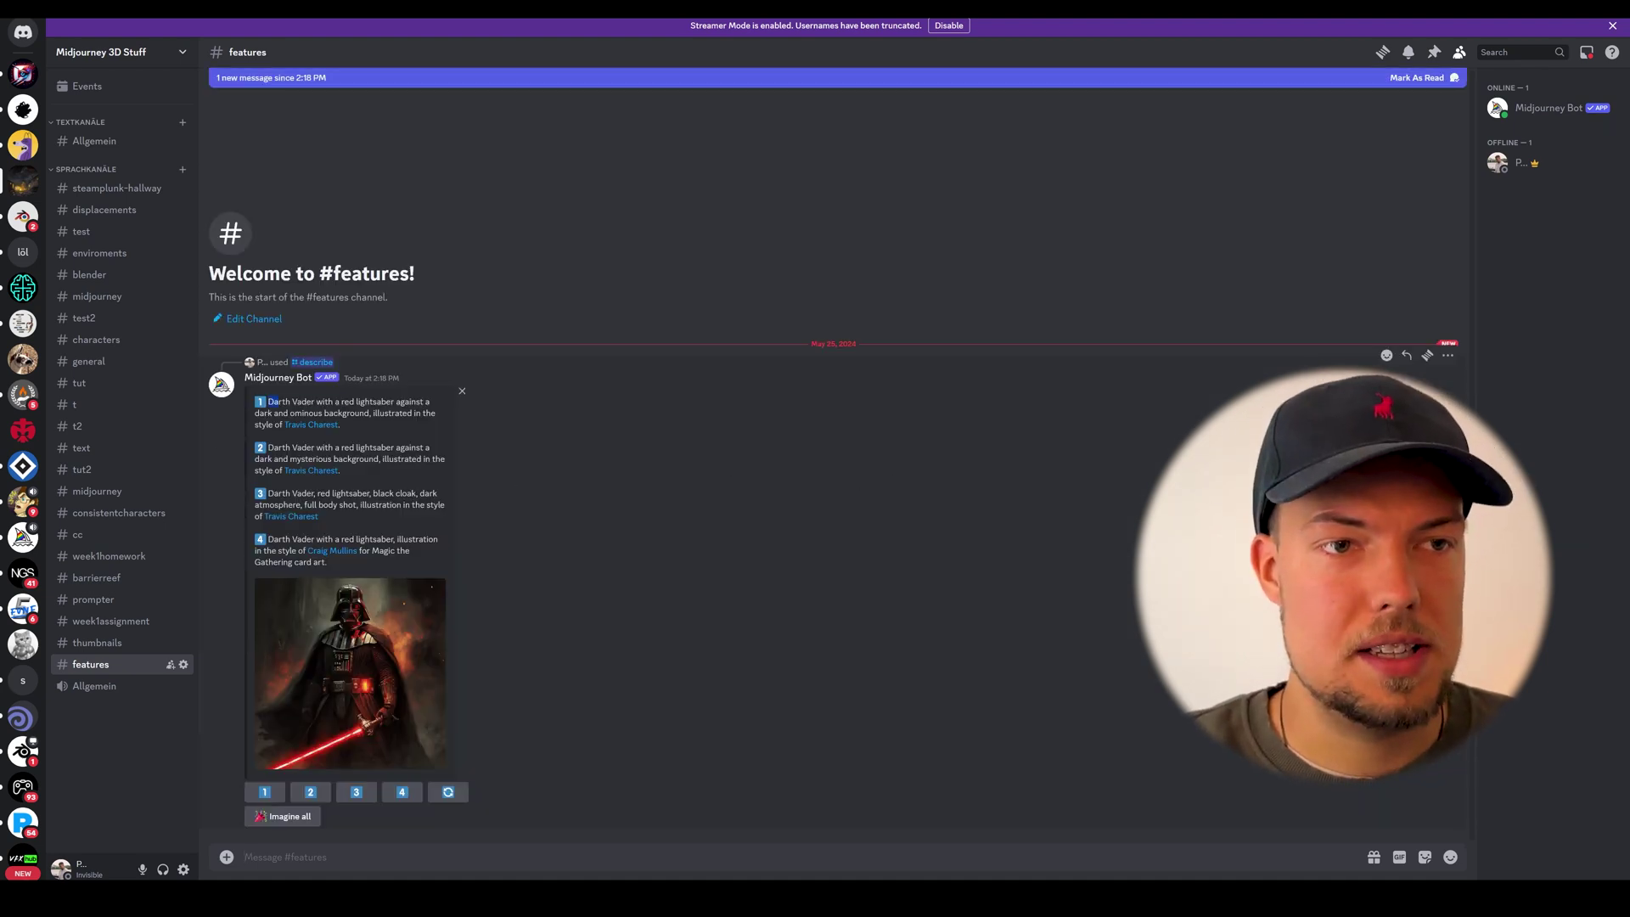
- Read the suggested Darth Vader prompts and generate images from all four of them
{"action": "left_click_drag", "start_coordinate": [306, 401], "coordinate": [394, 401]}
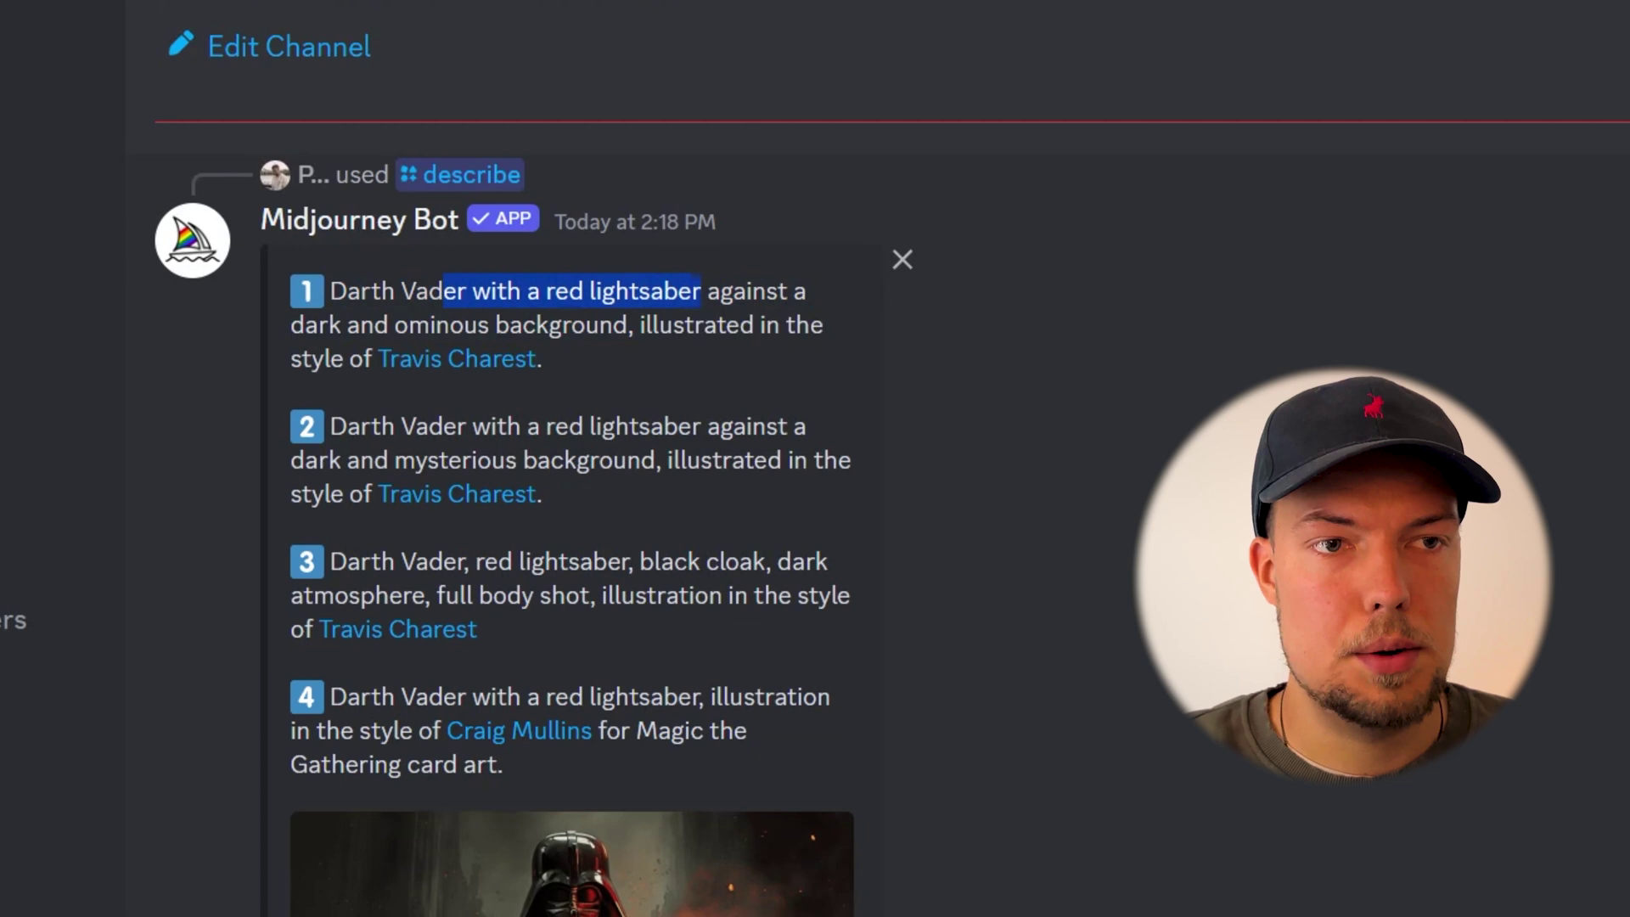
{"action": "left_click", "coordinate": [882, 404]}
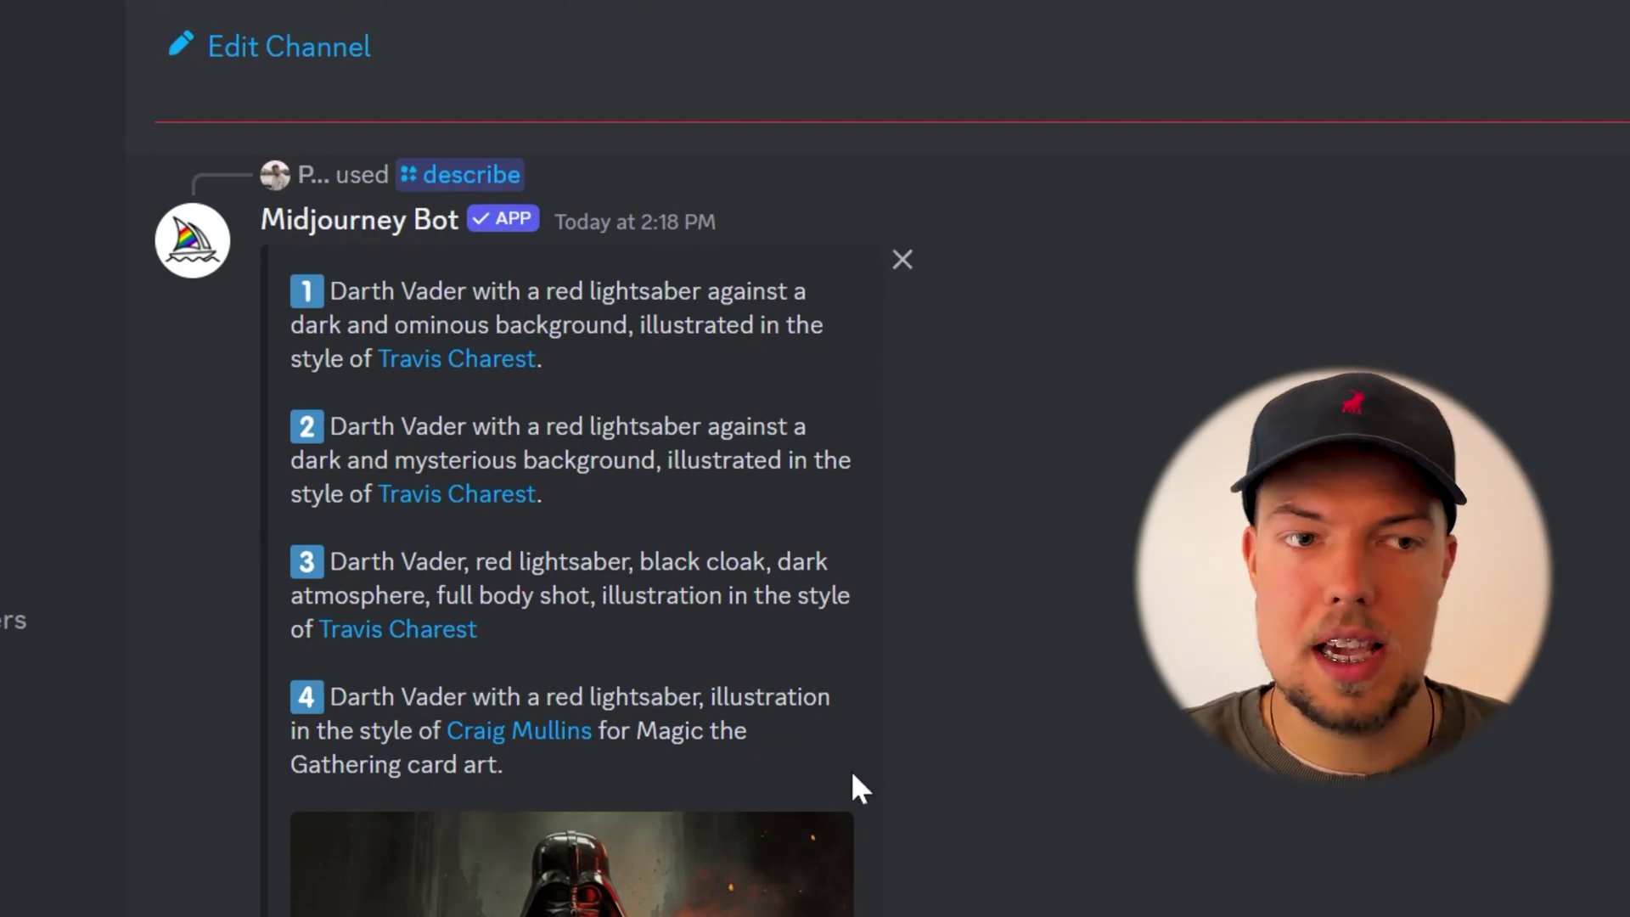
{"action": "scroll", "coordinate": [840, 857], "scroll_direction": "down", "scroll_amount": 2}
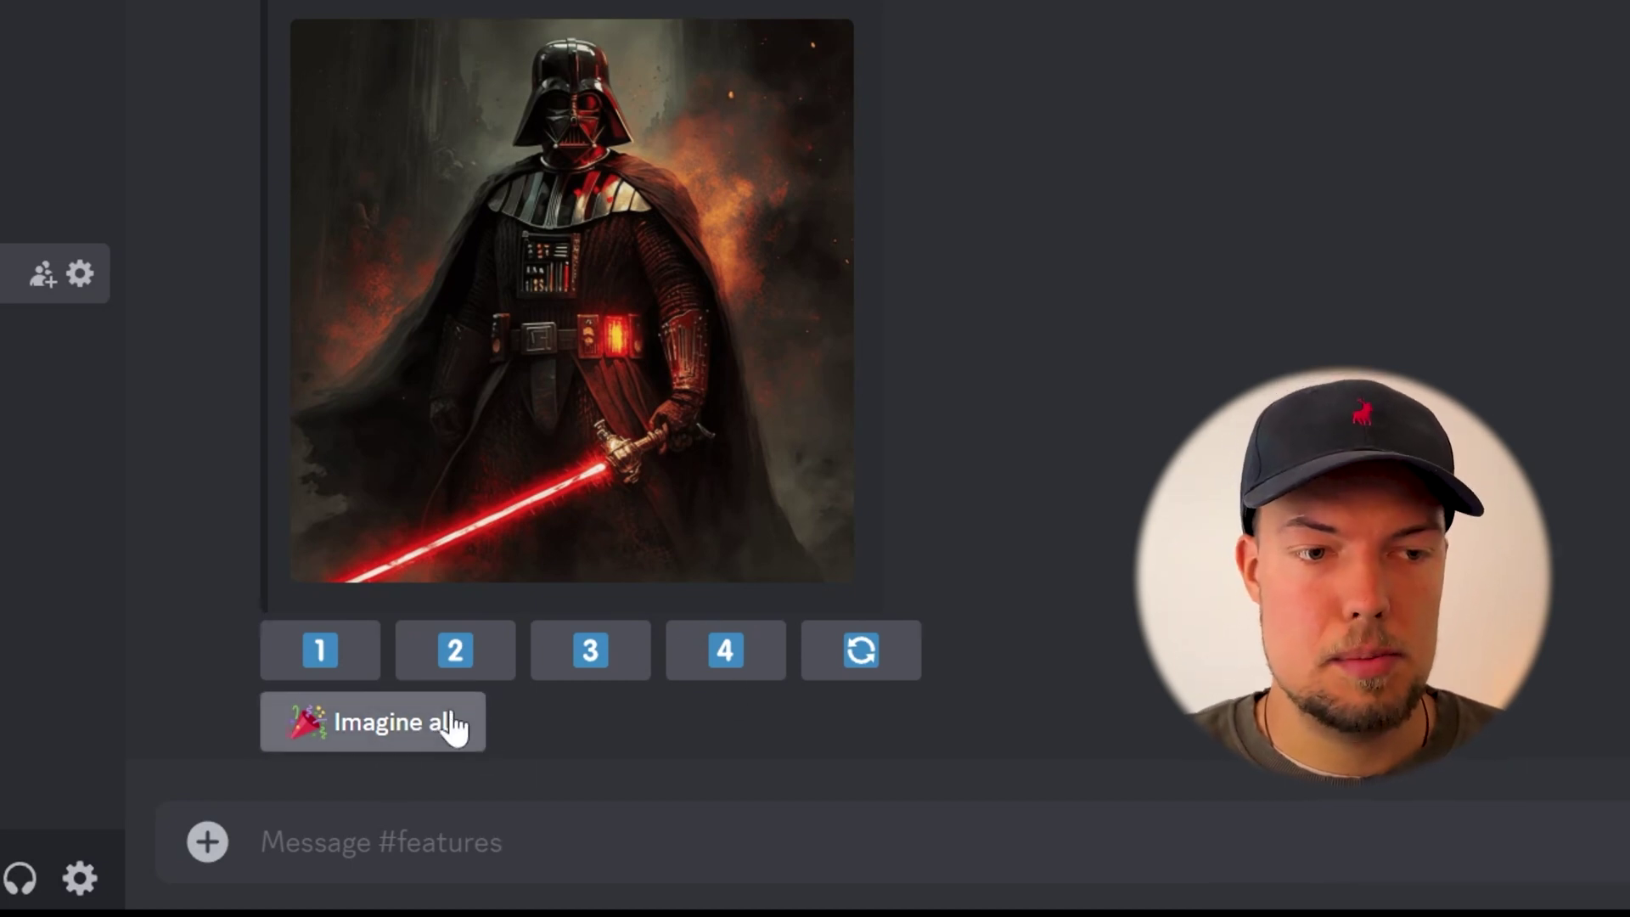
{"action": "left_click", "coordinate": [378, 744]}
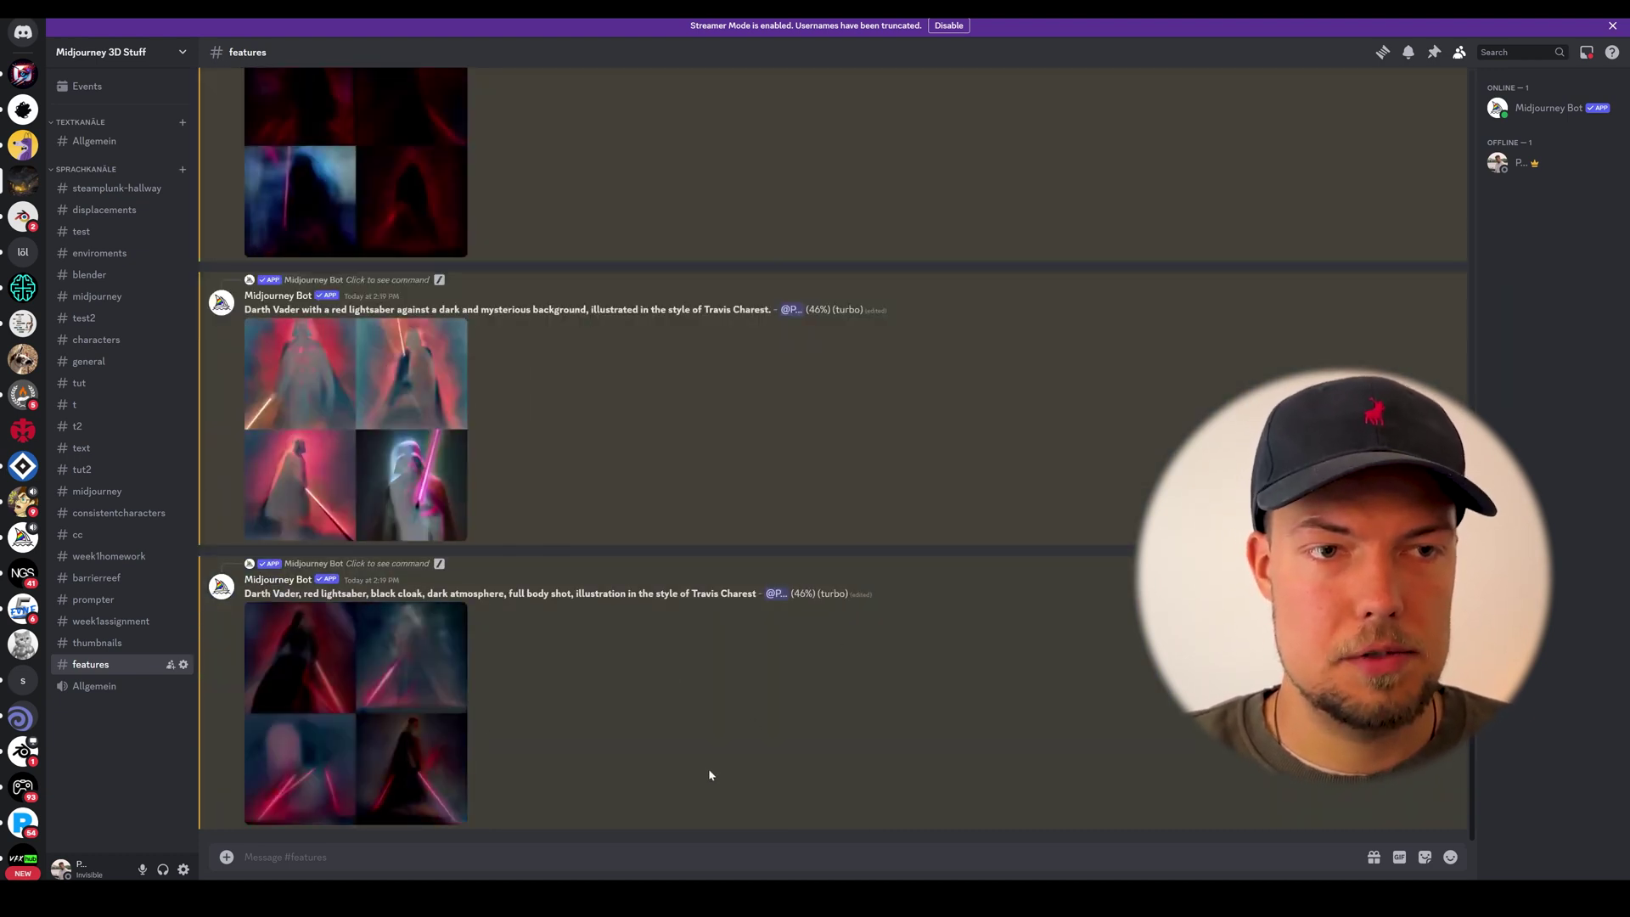
- Check the Darth Vader image jobs in progress and view the original reference image enlarged
{"action": "scroll", "coordinate": [393, 621], "scroll_direction": "up", "scroll_amount": 5}
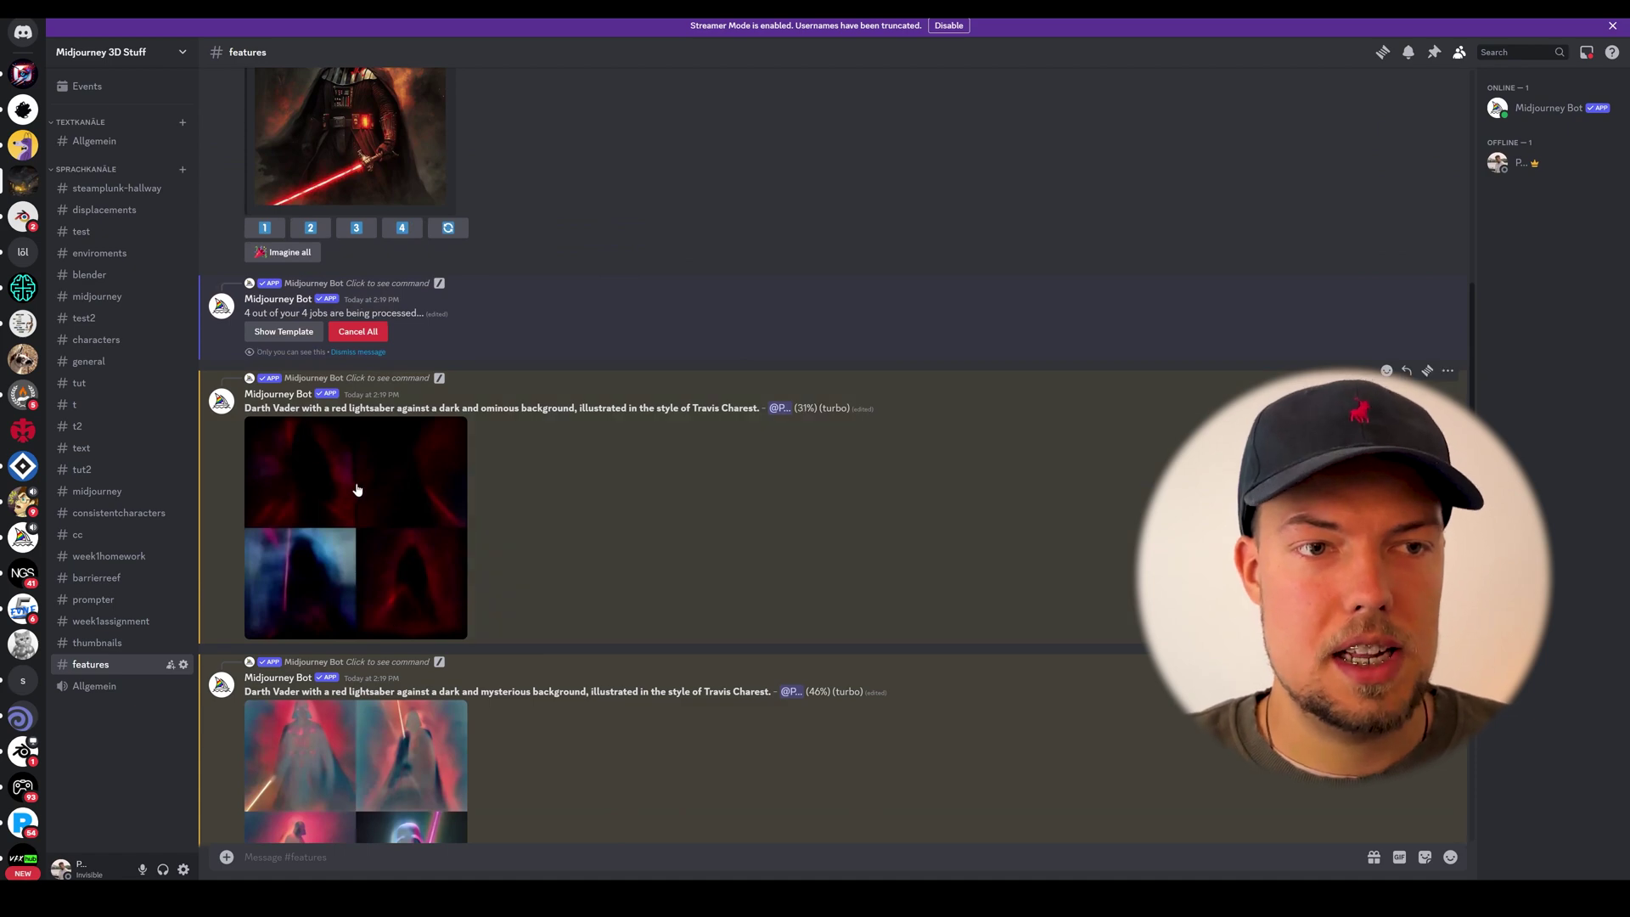
{"action": "scroll", "coordinate": [358, 490], "scroll_direction": "down", "scroll_amount": 2}
{"action": "scroll", "coordinate": [921, 722], "scroll_direction": "up", "scroll_amount": 3}
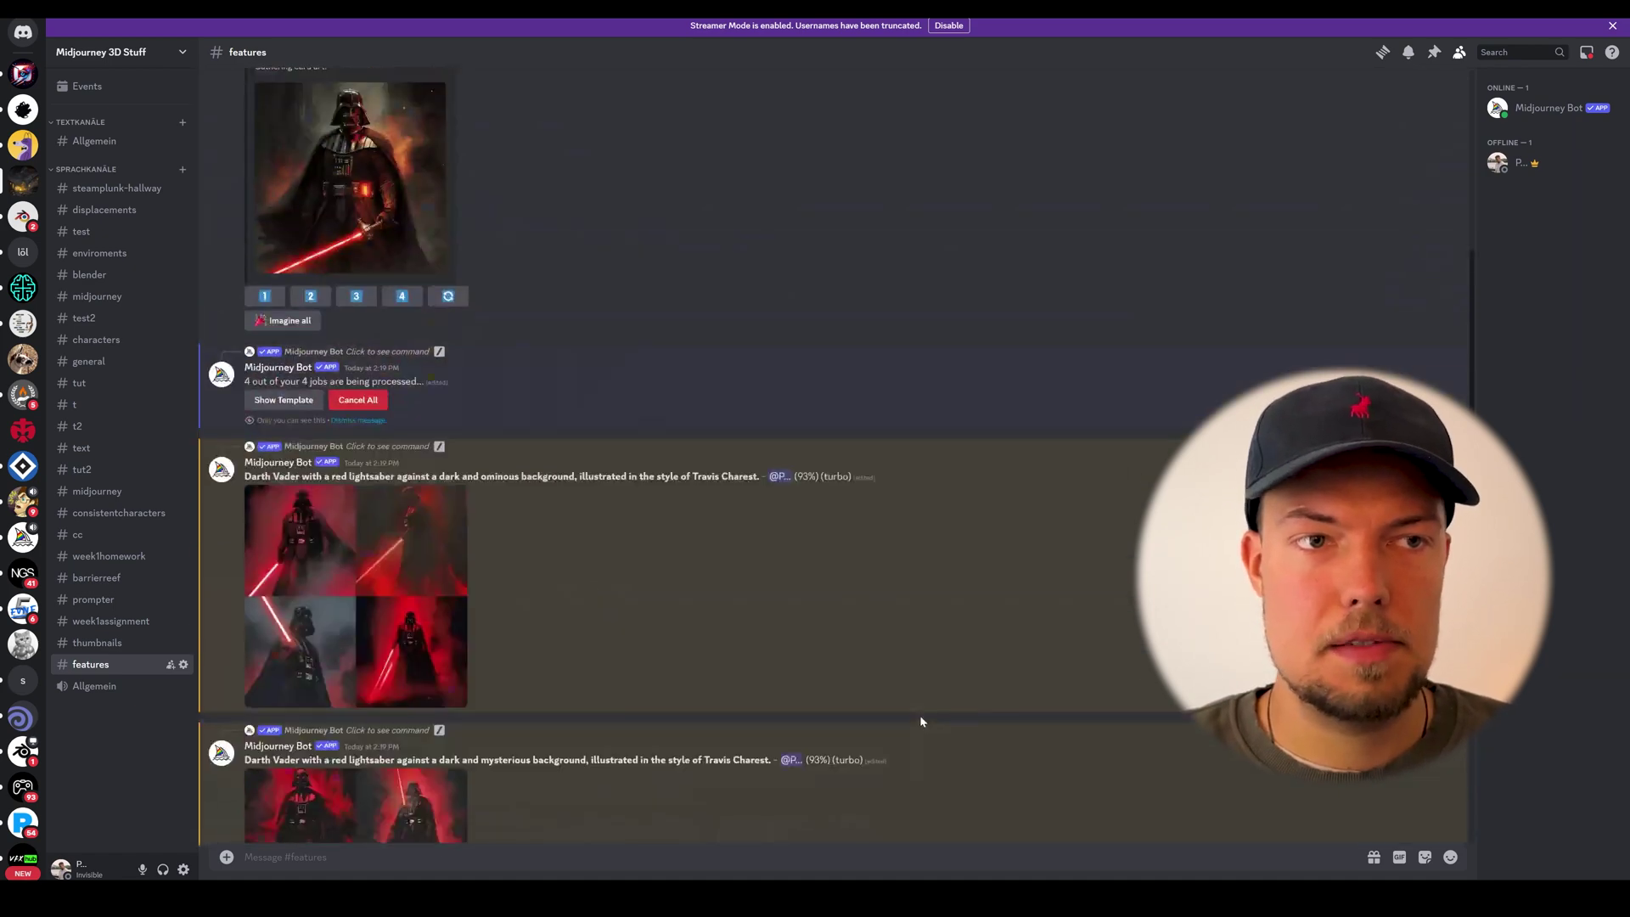
{"action": "scroll", "coordinate": [920, 720], "scroll_direction": "up", "scroll_amount": 3}
{"action": "left_click", "coordinate": [399, 433]}
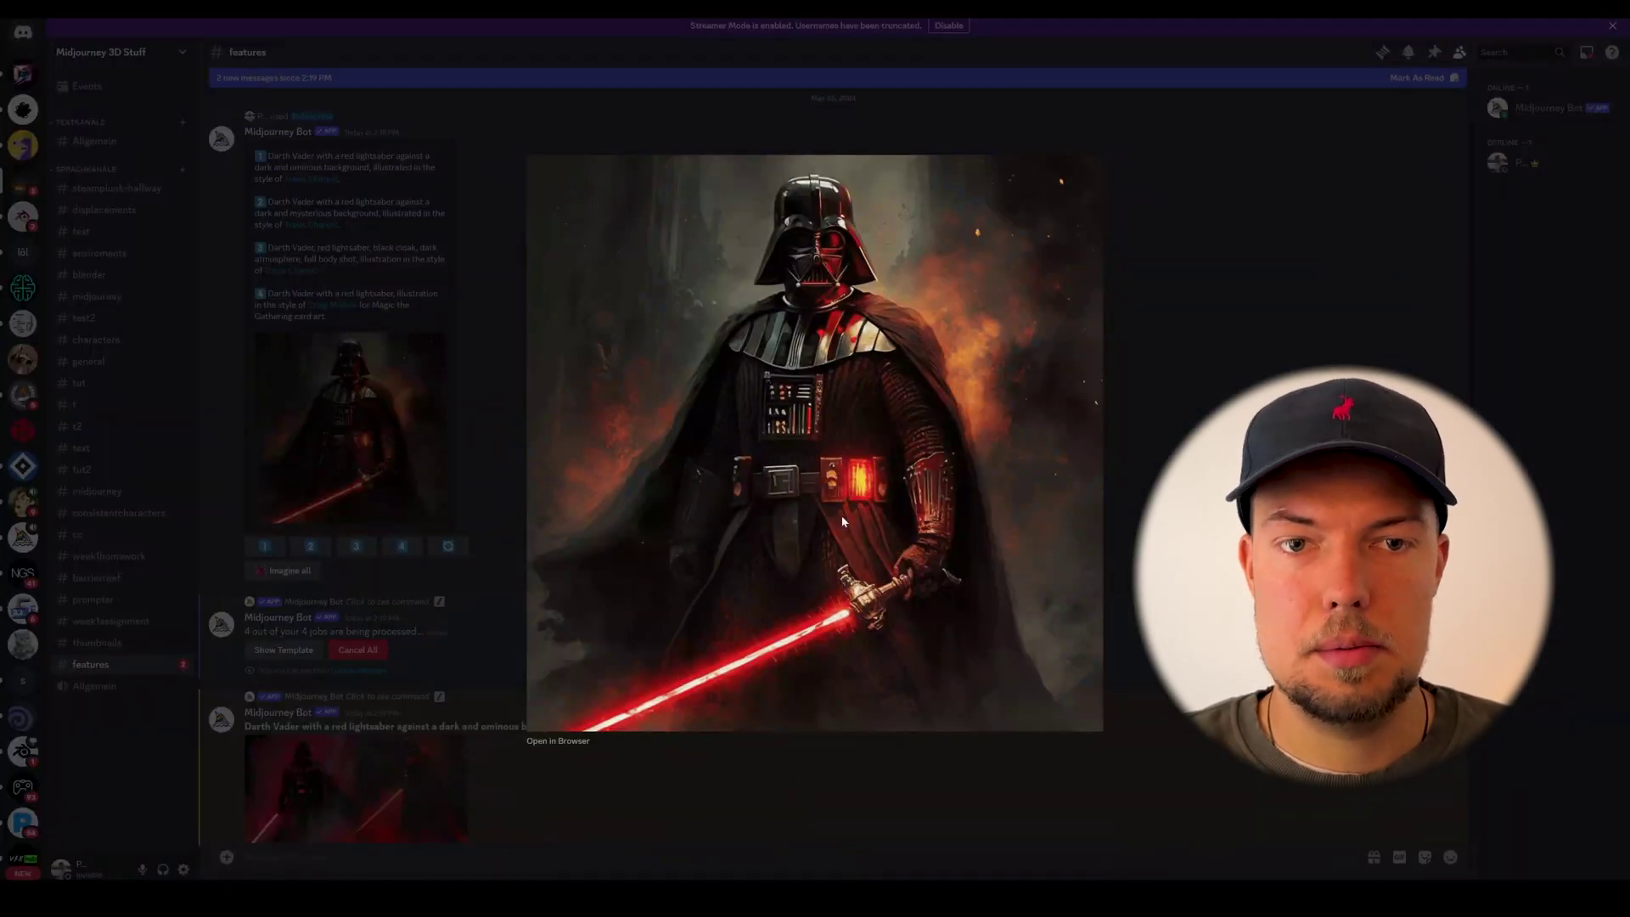
{"action": "left_click", "coordinate": [1109, 627]}
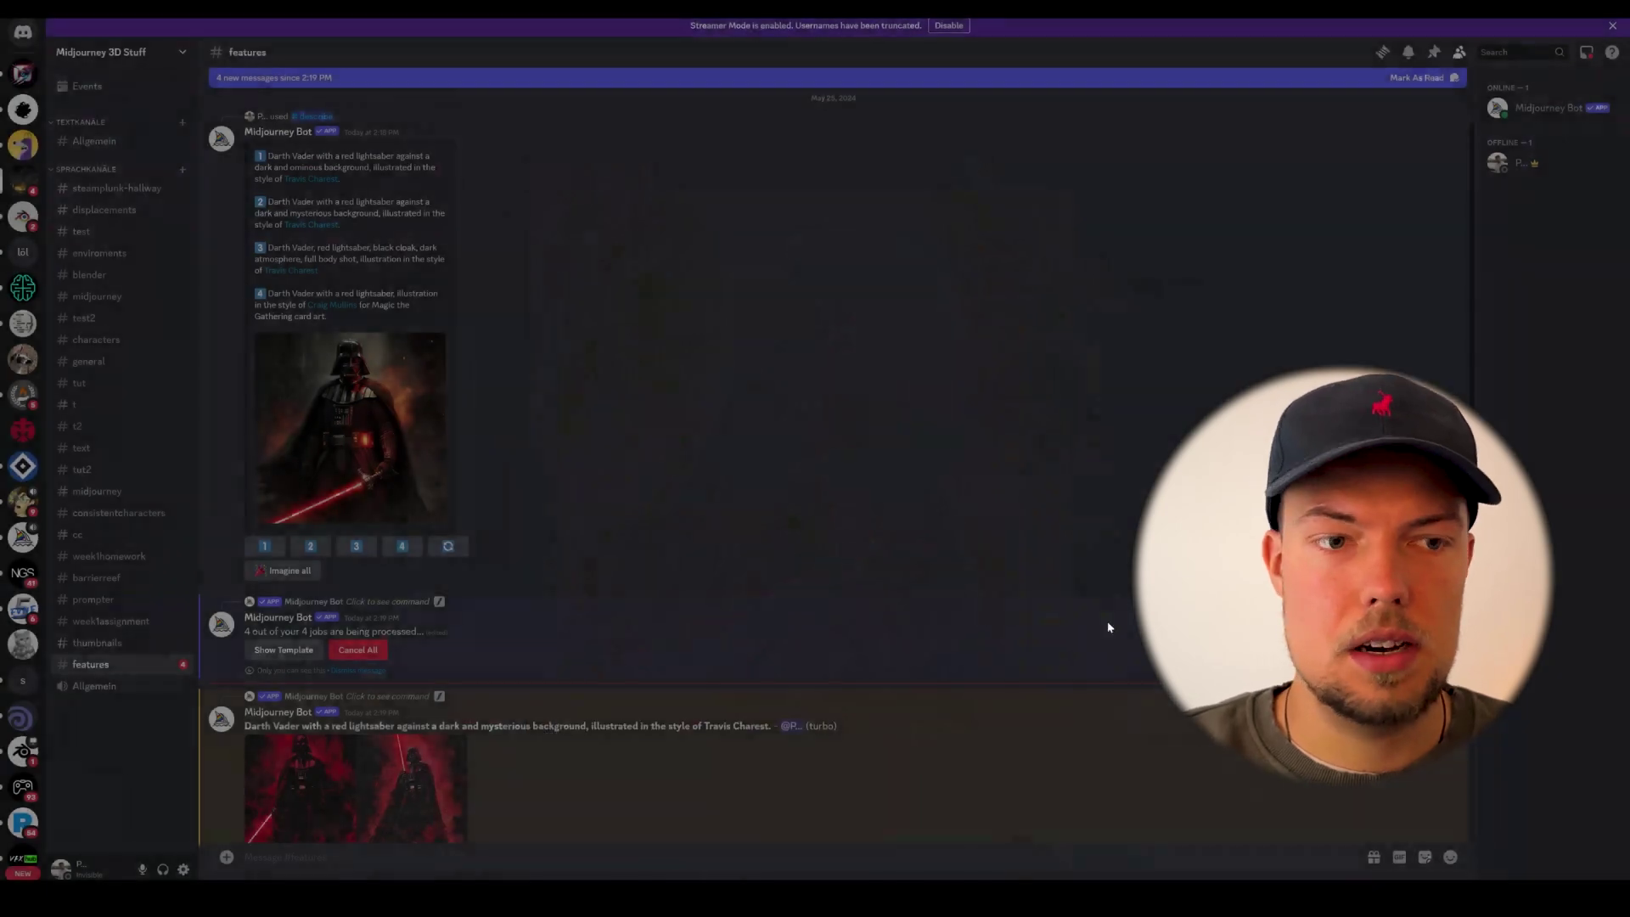
- View the grid for the dark and mysterious background prompt enlarged and look through the other generated grids
{"action": "scroll", "coordinate": [825, 586], "scroll_direction": "down", "scroll_amount": 7}
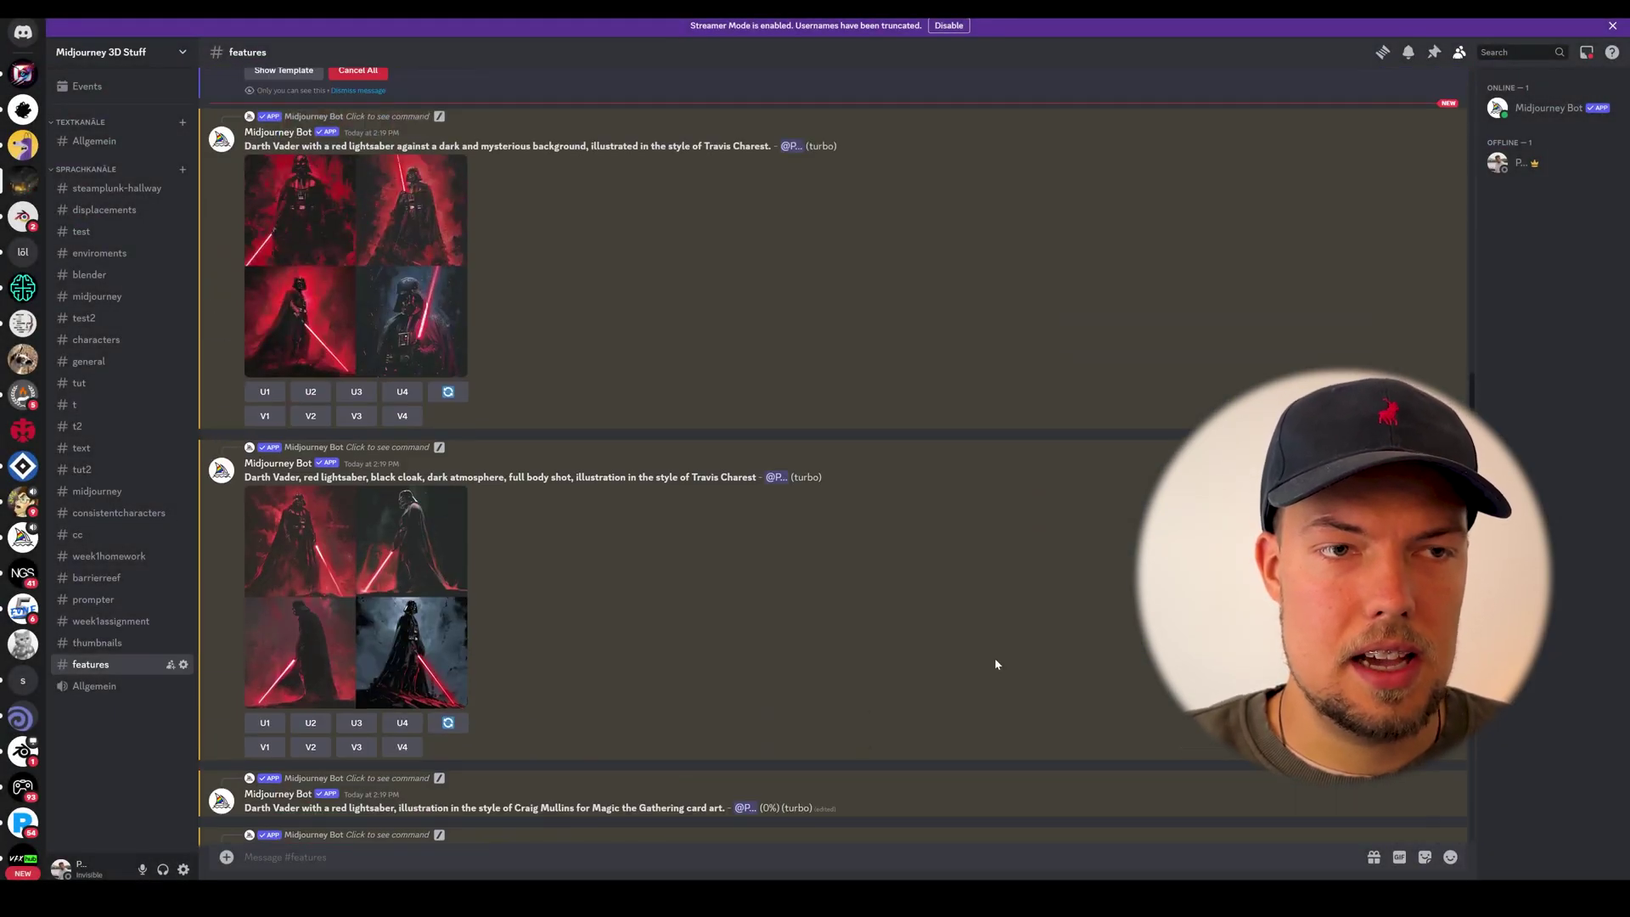
{"action": "left_click", "coordinate": [357, 263]}
{"action": "key", "text": "Escape"}
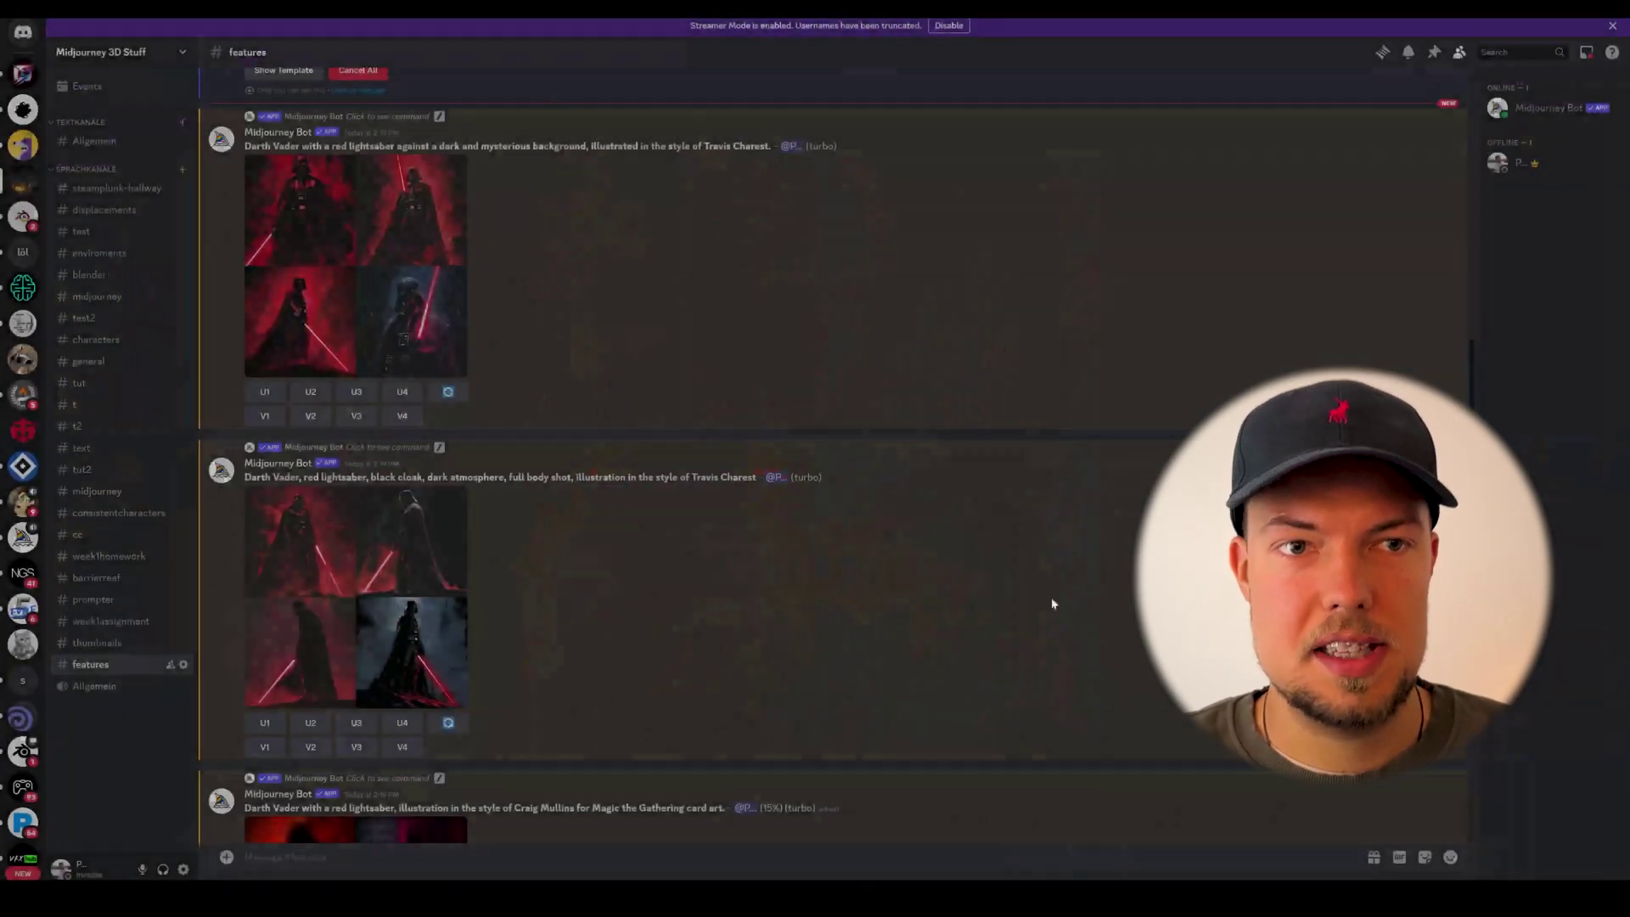
{"action": "scroll", "coordinate": [1051, 603], "scroll_direction": "down", "scroll_amount": 10}
{"action": "scroll", "coordinate": [970, 620], "scroll_direction": "up", "scroll_amount": 10}
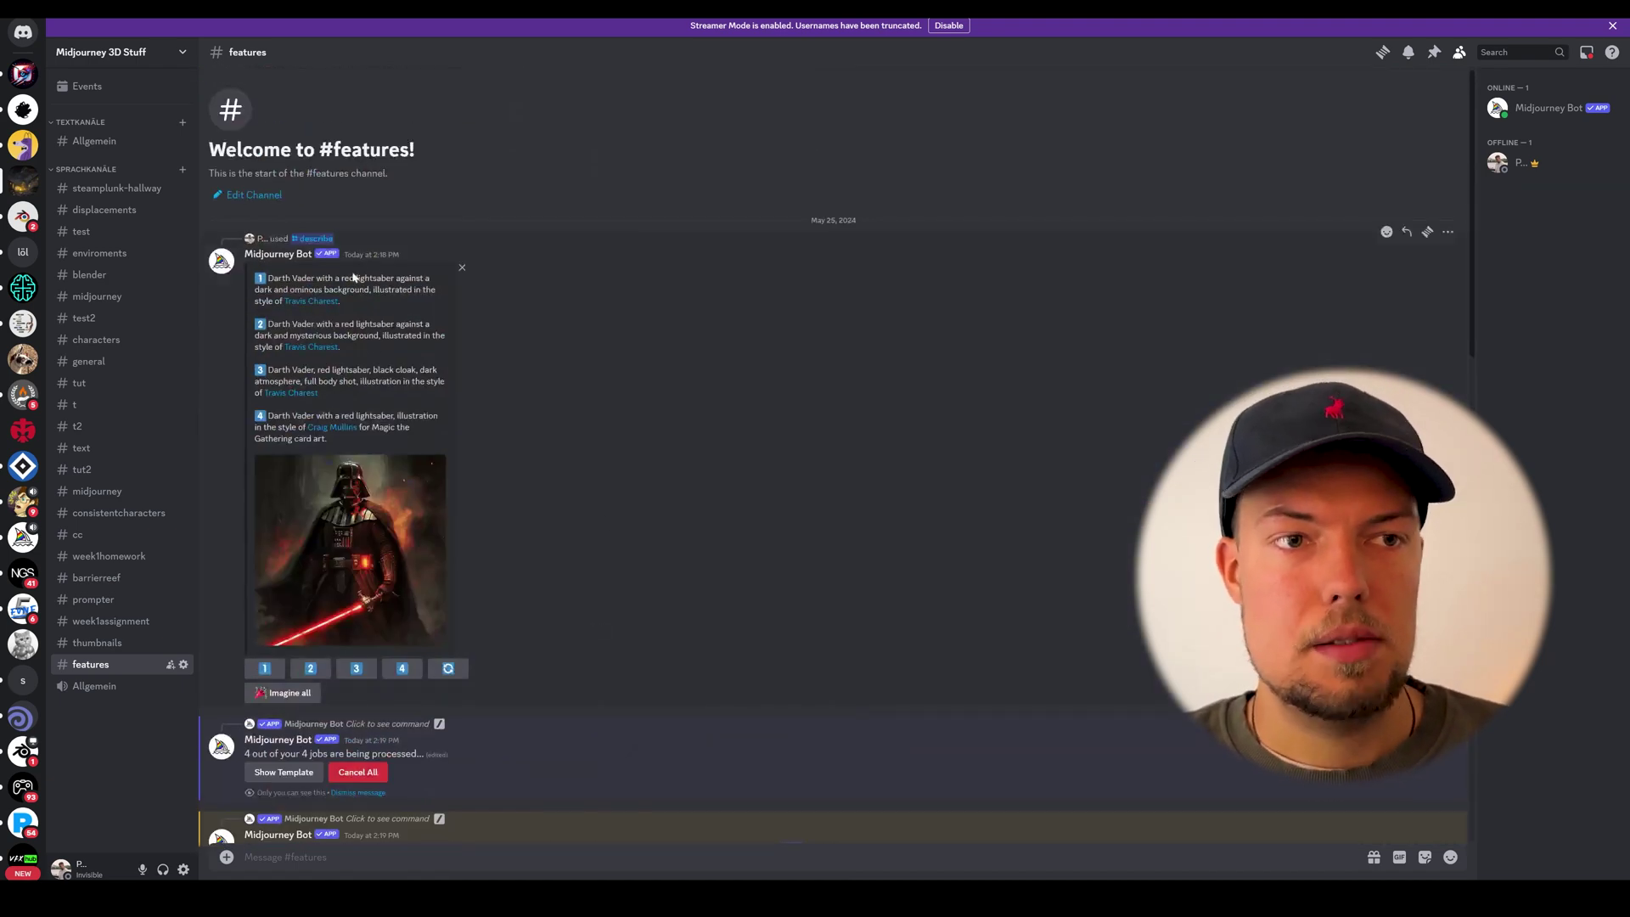
- Compare the wording of the first two suggested prompts with the generated Darth Vader images
{"action": "left_click_drag", "start_coordinate": [354, 278], "coordinate": [456, 368]}
{"action": "left_click", "coordinate": [805, 507]}
{"action": "scroll", "coordinate": [805, 507], "scroll_direction": "down", "scroll_amount": 3}
{"action": "scroll", "coordinate": [346, 365], "scroll_direction": "up", "scroll_amount": 3}
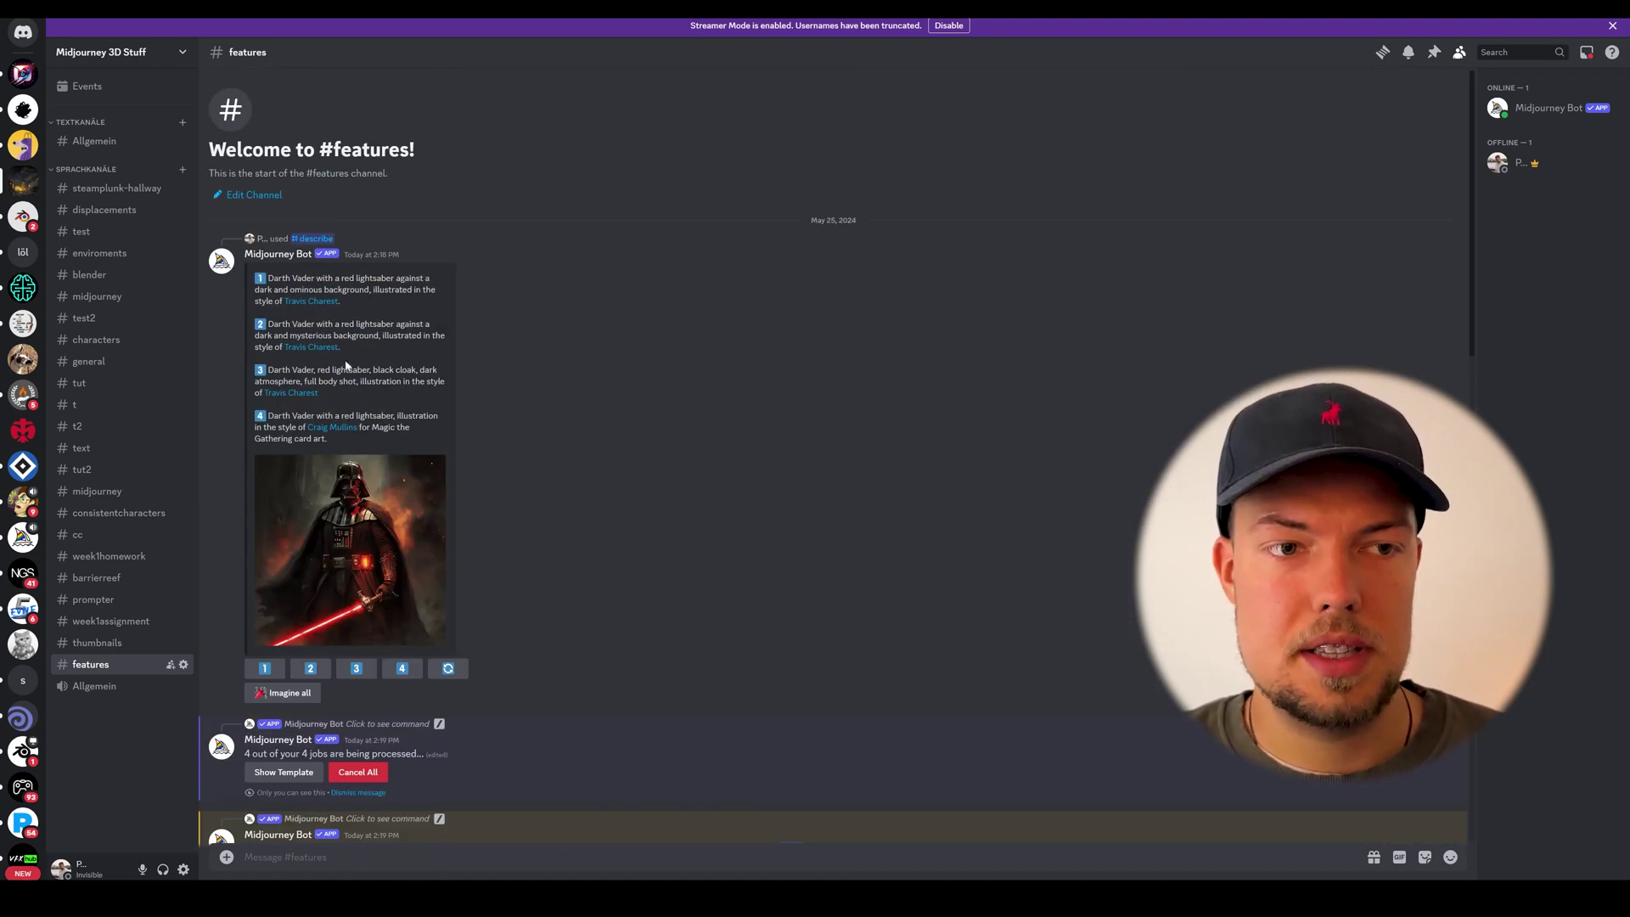
{"action": "scroll", "coordinate": [618, 550], "scroll_direction": "down", "scroll_amount": 5}
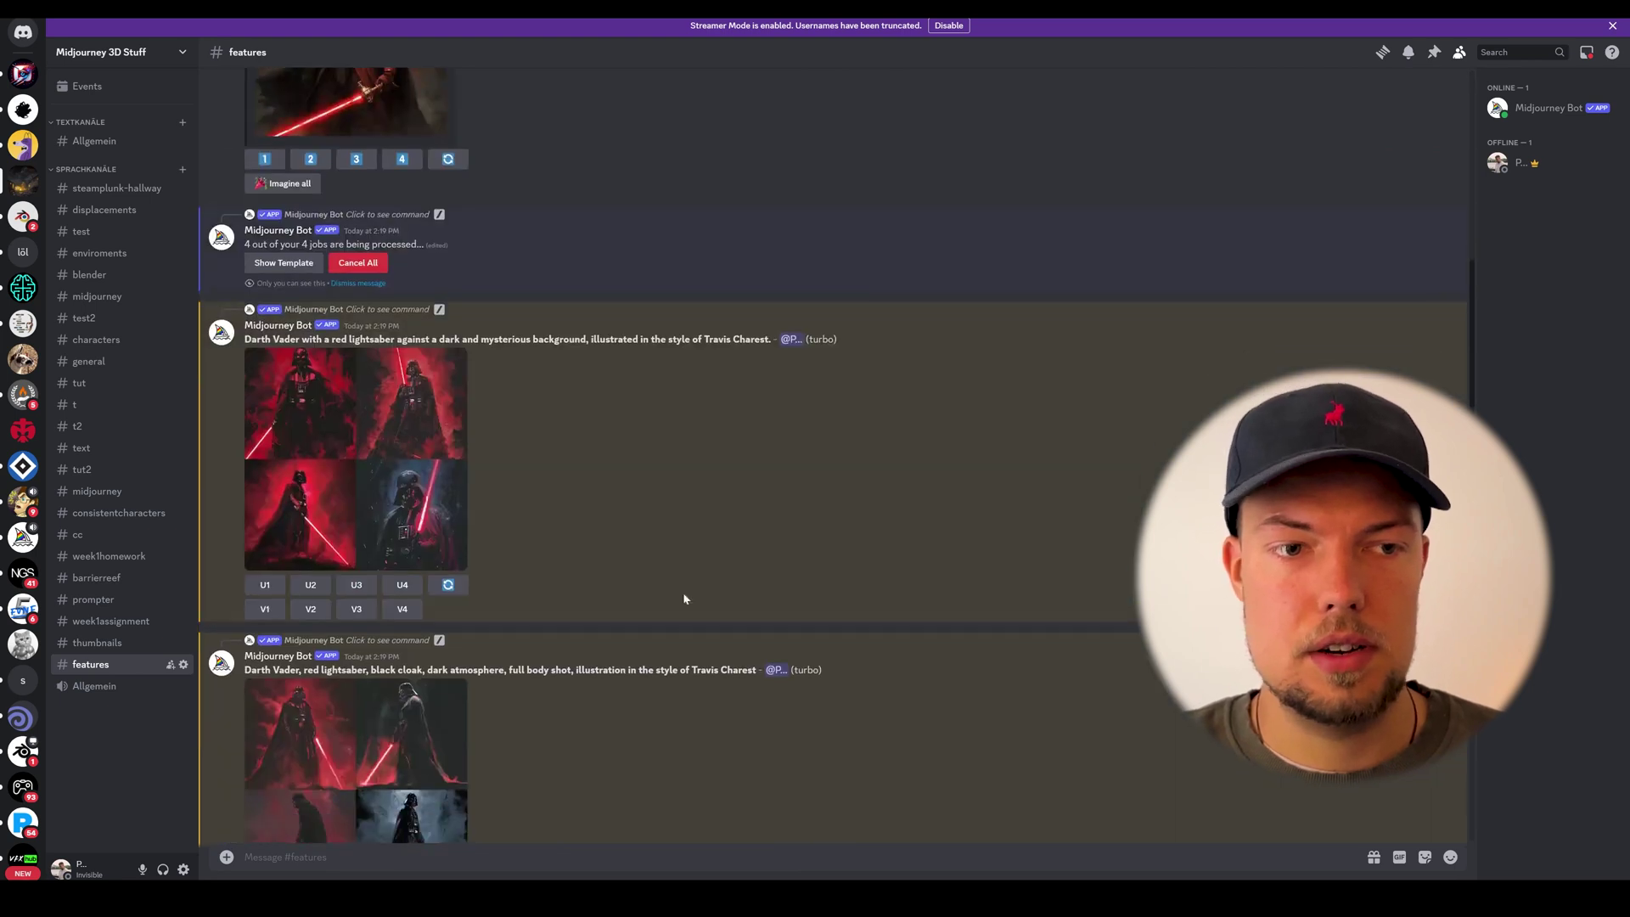
- Highlight the wording of the third suggested prompt to study its keywords and style description
{"action": "scroll", "coordinate": [684, 600], "scroll_direction": "up", "scroll_amount": 5}
{"action": "triple_click", "coordinate": [357, 381]}
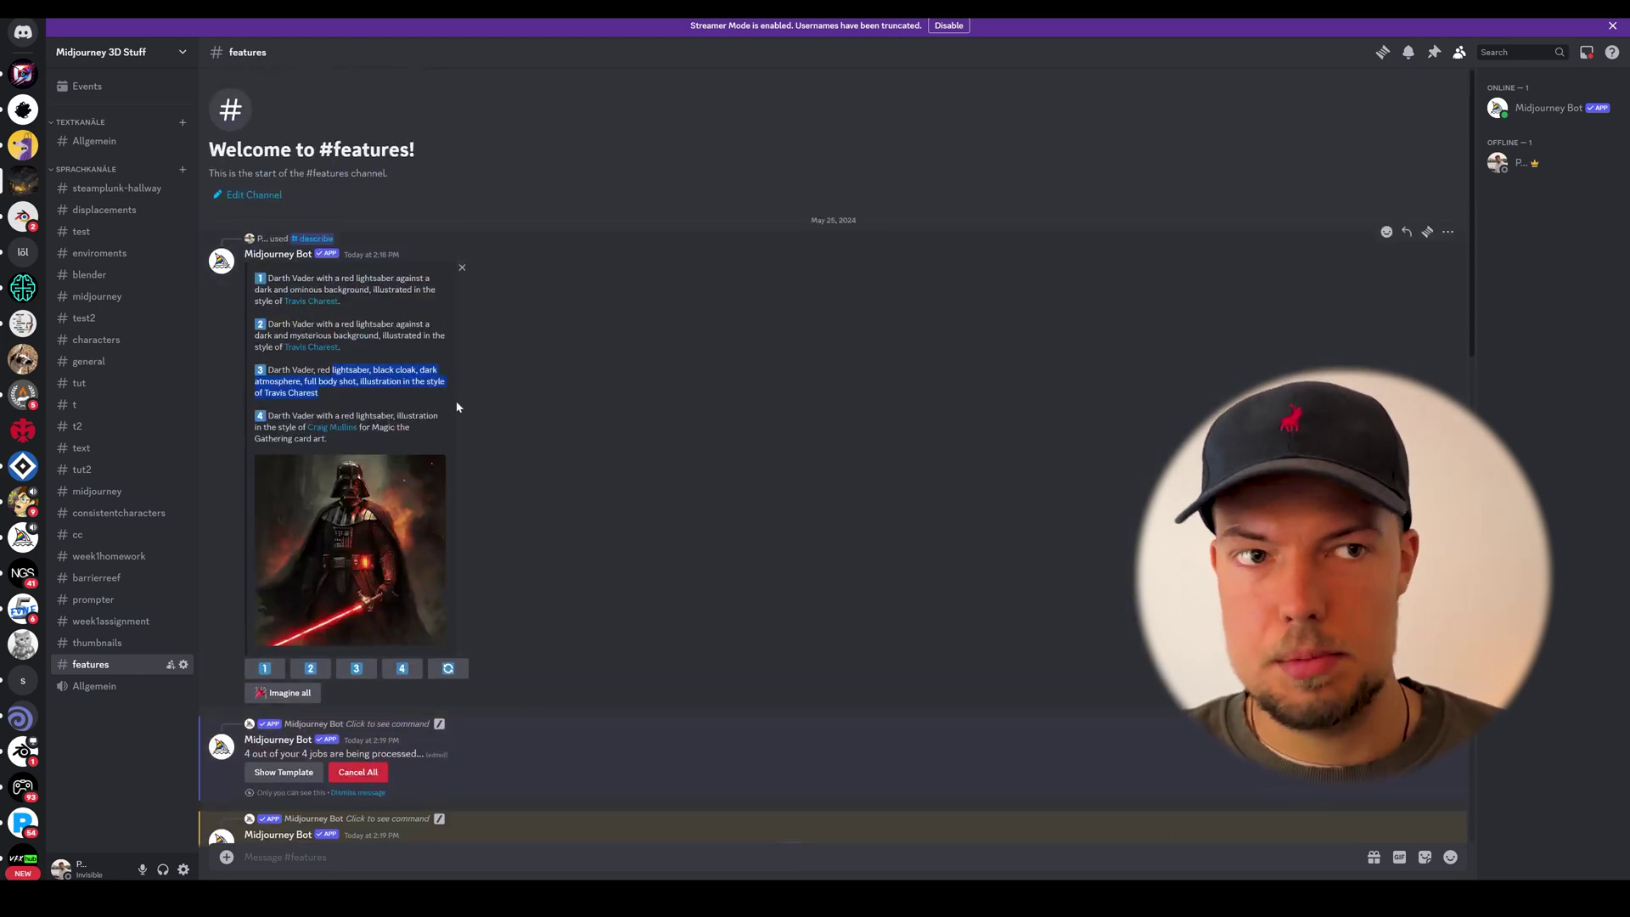
{"action": "left_click", "coordinate": [725, 490]}
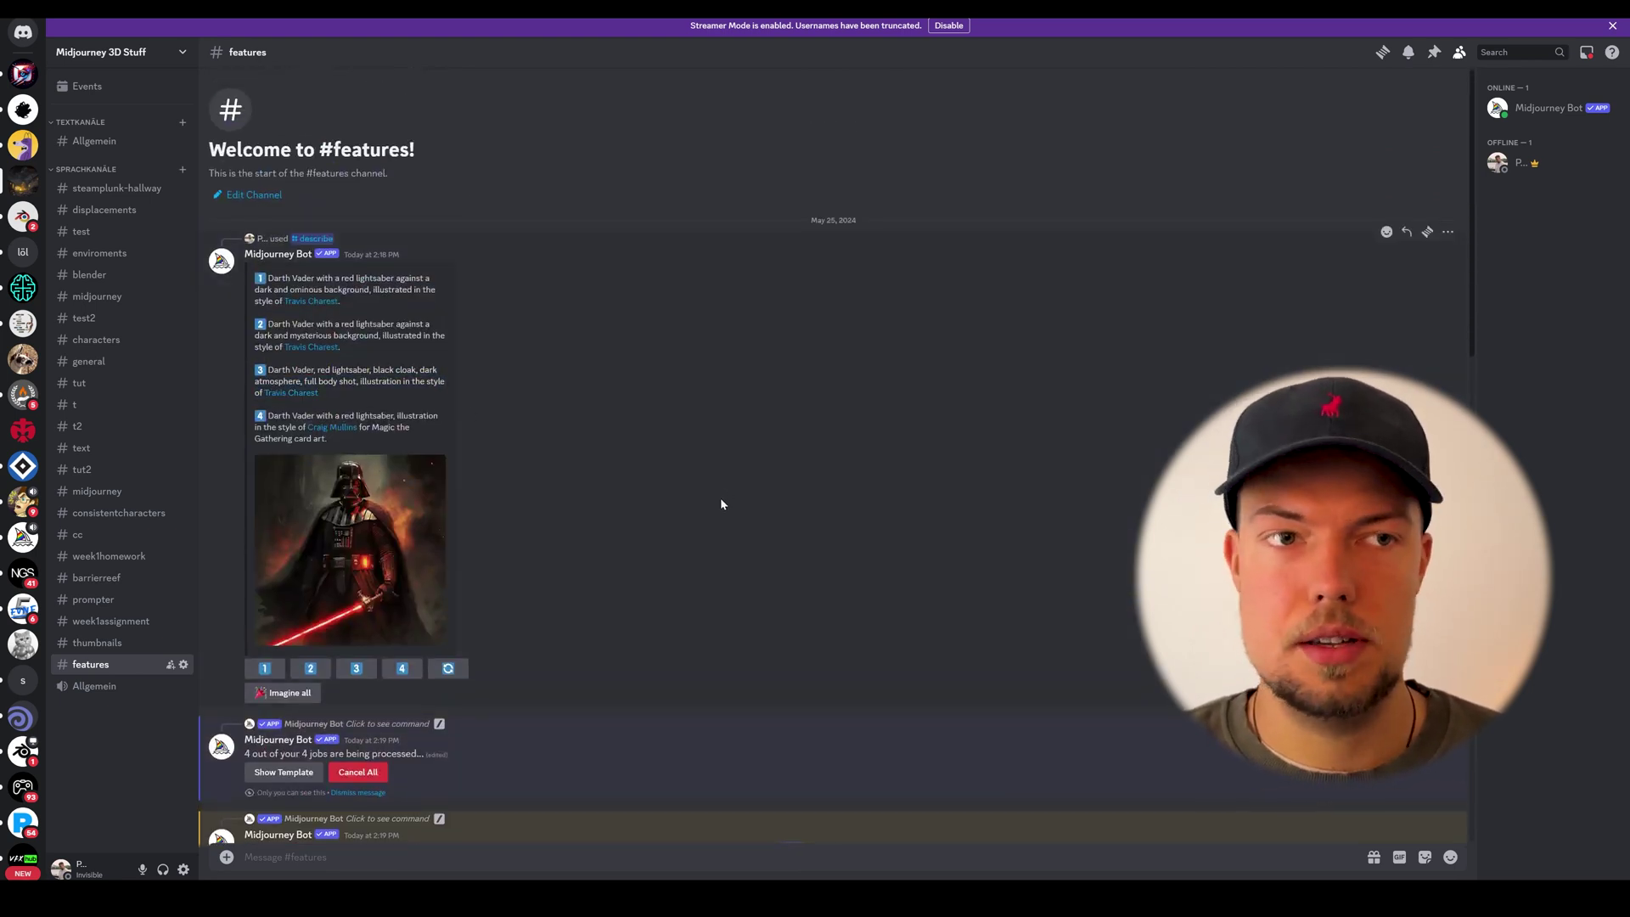
{"action": "triple_click", "coordinate": [357, 381]}
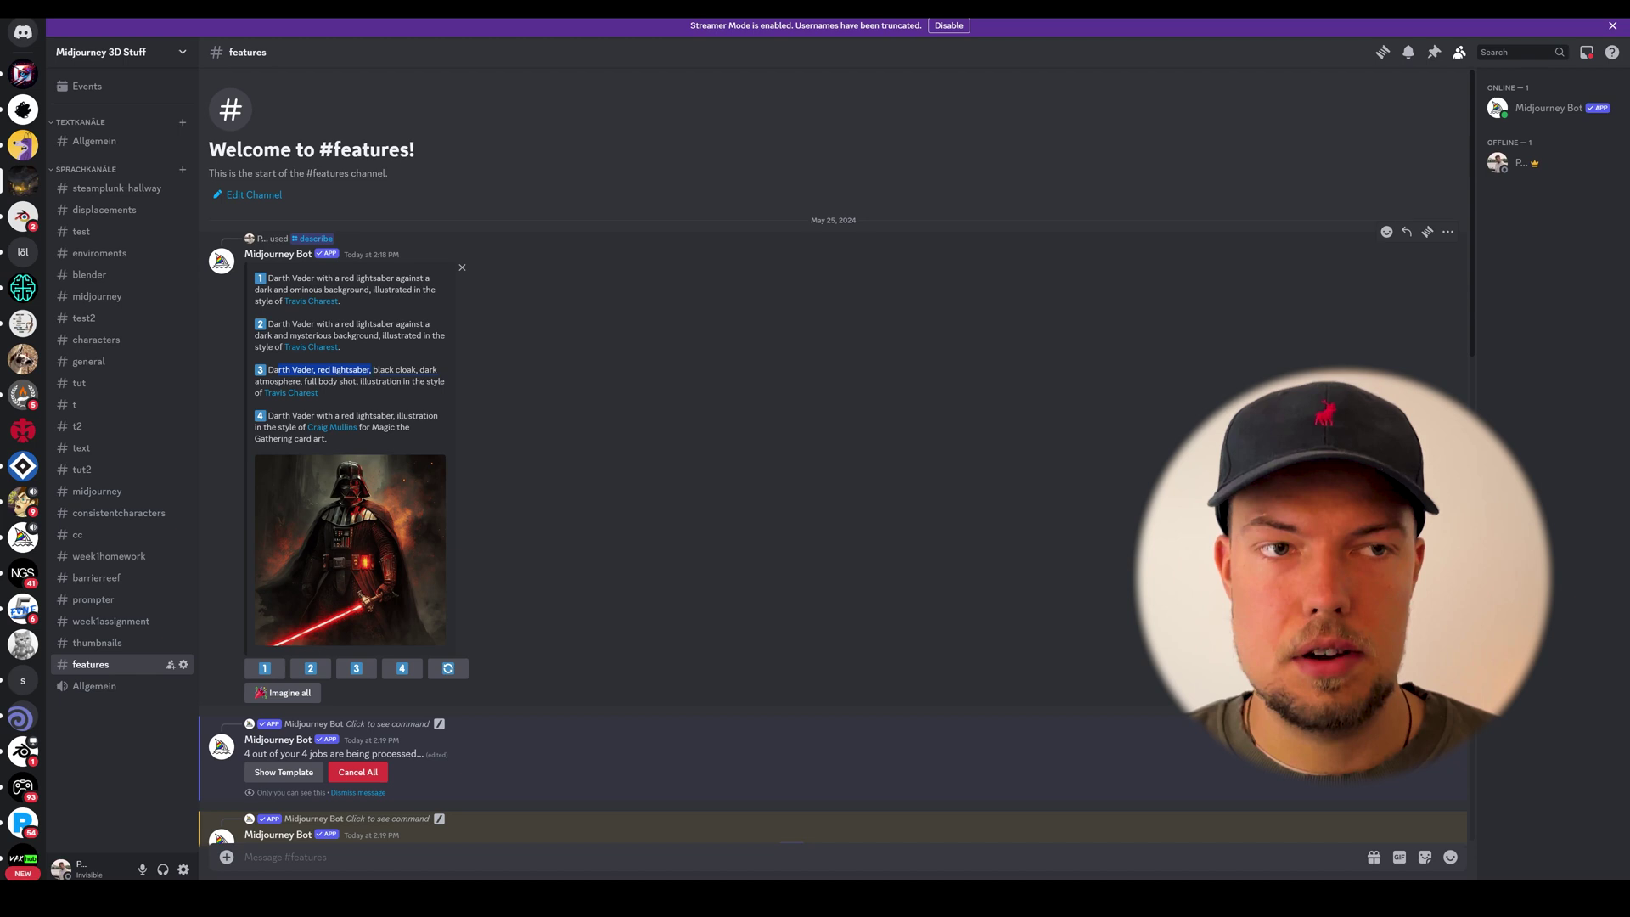
{"action": "left_click", "coordinate": [722, 475]}
{"action": "scroll", "coordinate": [811, 552], "scroll_direction": "down", "scroll_amount": 10}
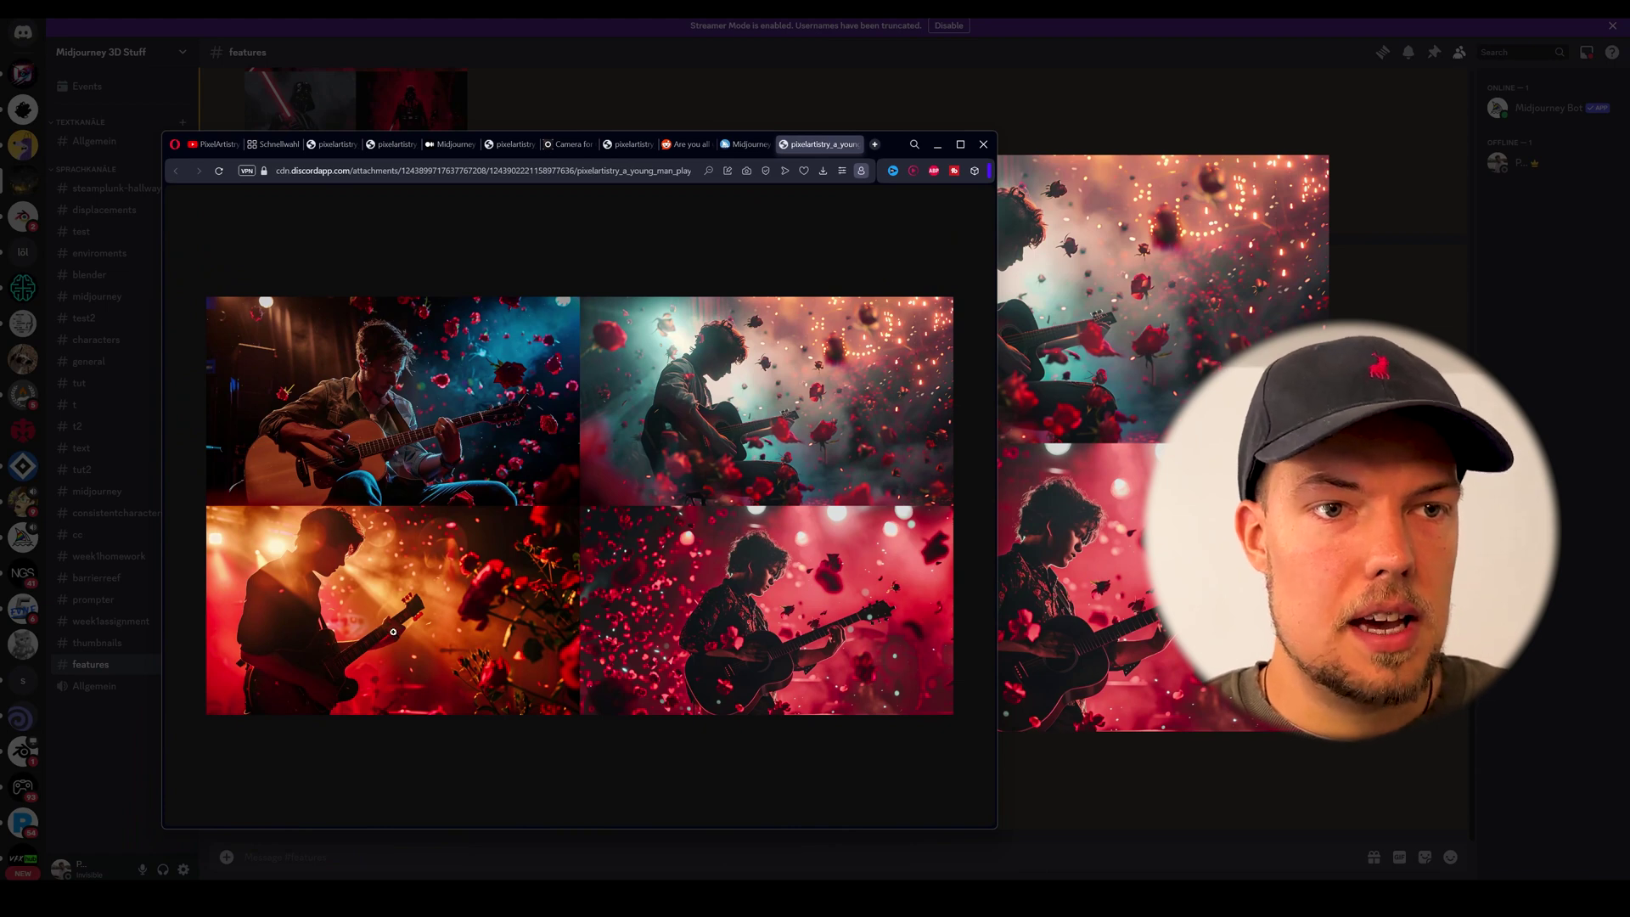
- Inspect the guitar player image grid up close in the browser and return to the features channel
{"action": "scroll", "coordinate": [393, 631], "scroll_direction": "up", "scroll_amount": 3}
{"action": "scroll", "coordinate": [461, 503], "scroll_direction": "up", "scroll_amount": 1}
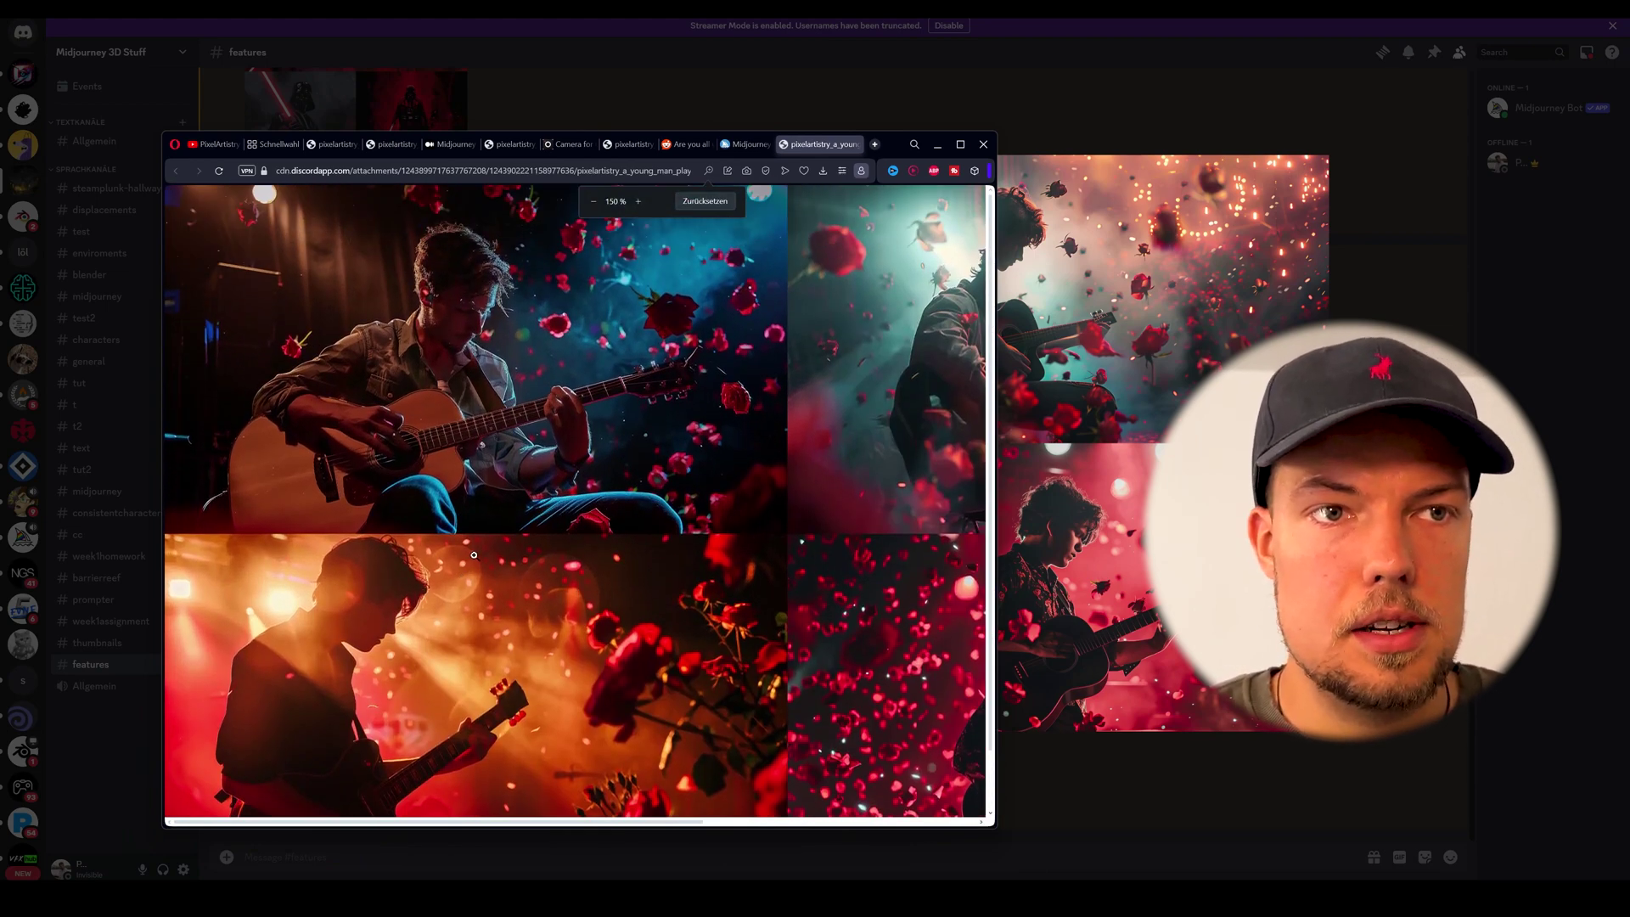
{"action": "key", "text": "ctrl+minus"}
{"action": "key", "text": "ctrl+minus"}
{"action": "key", "text": "ctrl+minus"}
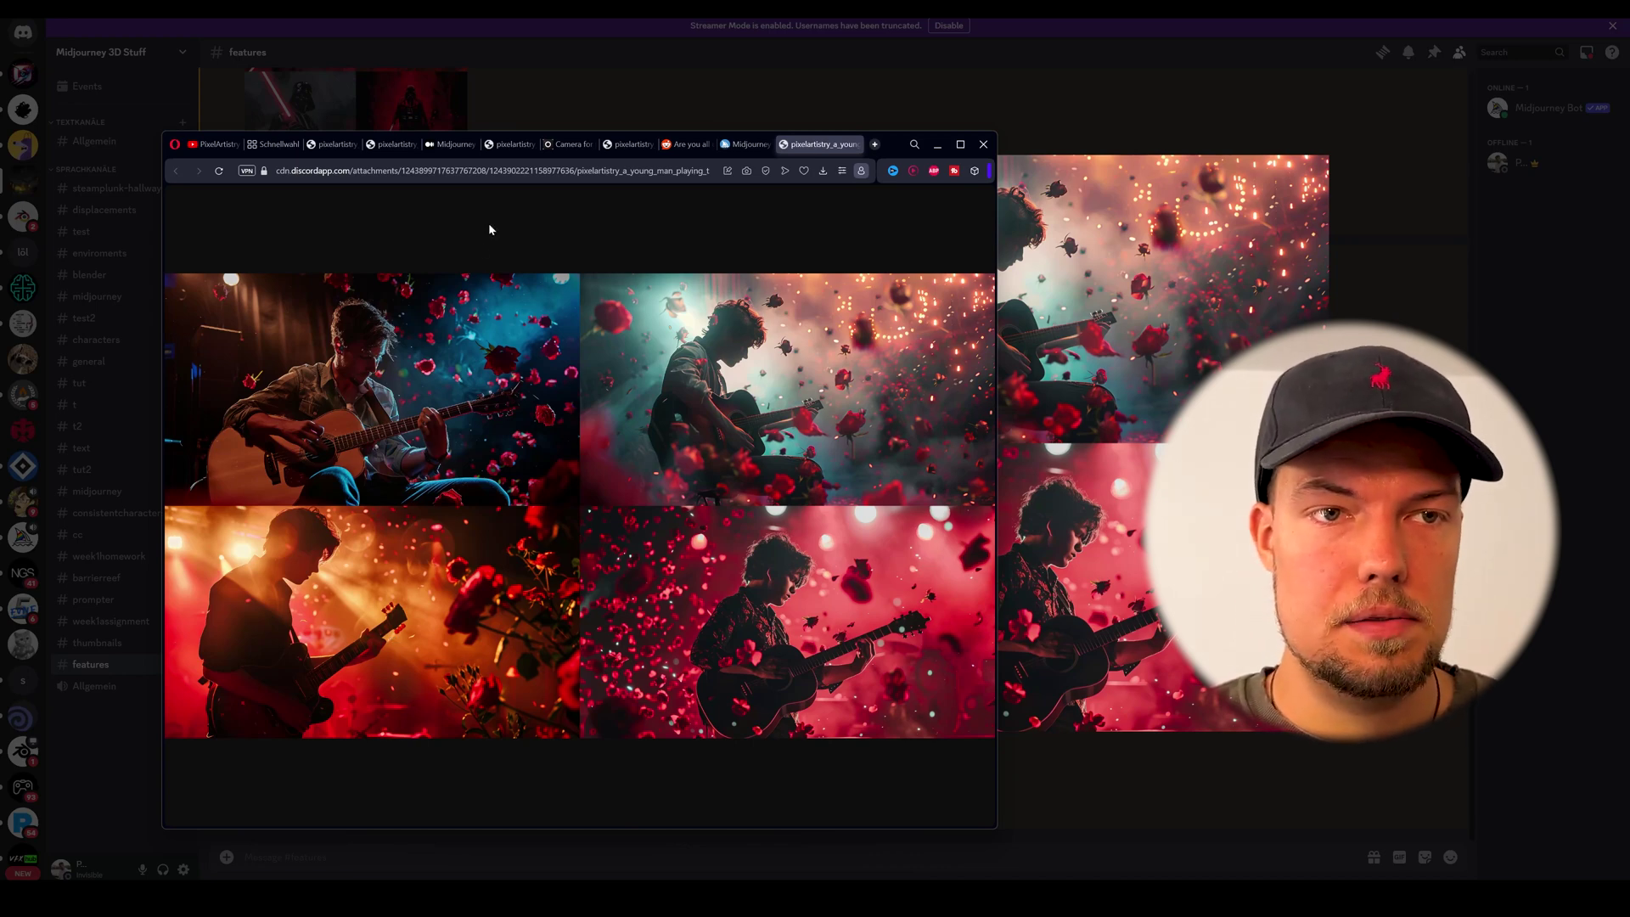
{"action": "left_click", "coordinate": [1122, 576]}
{"action": "left_click", "coordinate": [753, 782]}
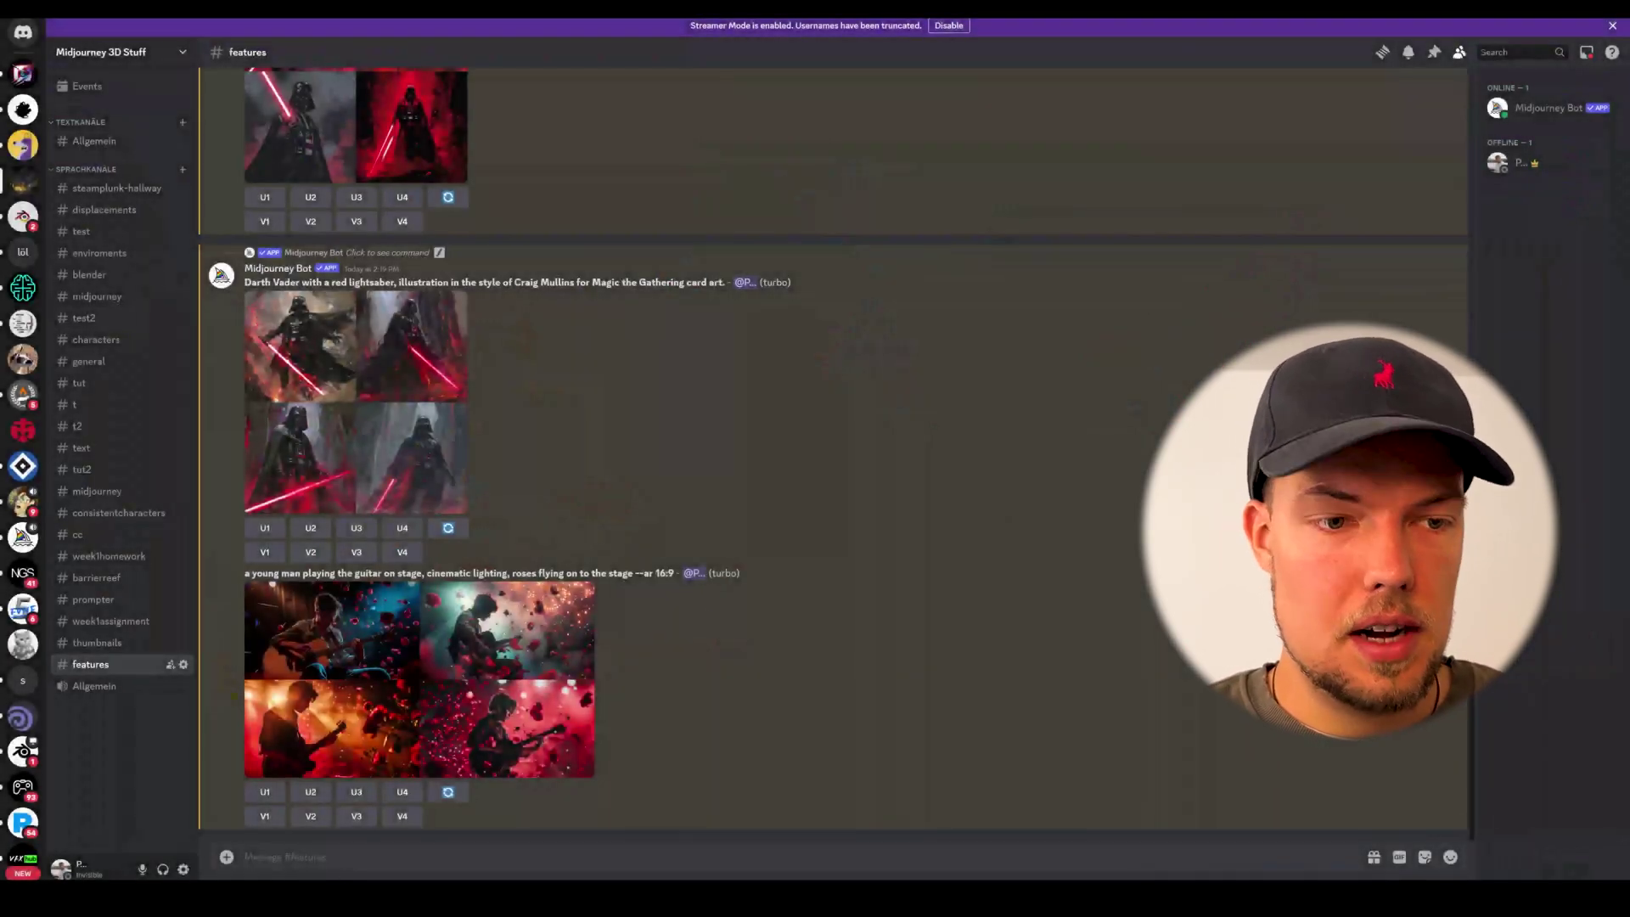
- Compose an imagine prompt: "a young man playing the guitar on stage, cinematic lighting, roses flying on to the stage --ar 16:9 --no blue light"
{"action": "type", "text": "/"}
{"action": "left_click", "coordinate": [253, 424]}
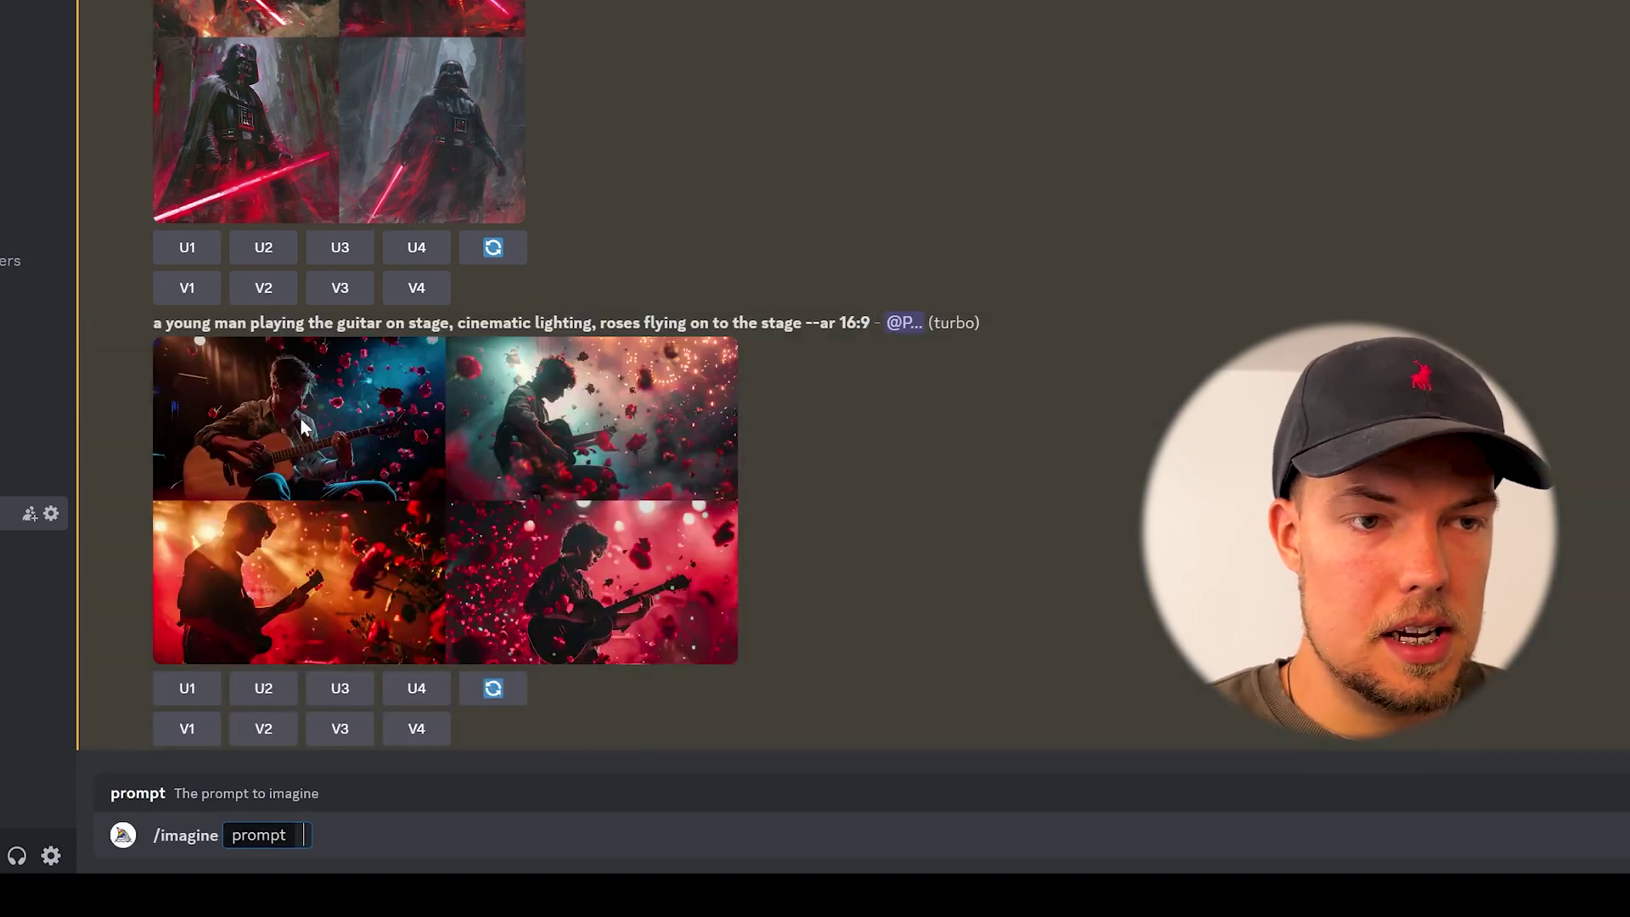
{"action": "type", "text": "a young man playing the guitar on stage, cinematic lighting, roses flying on to the stage —ar 16:9"}
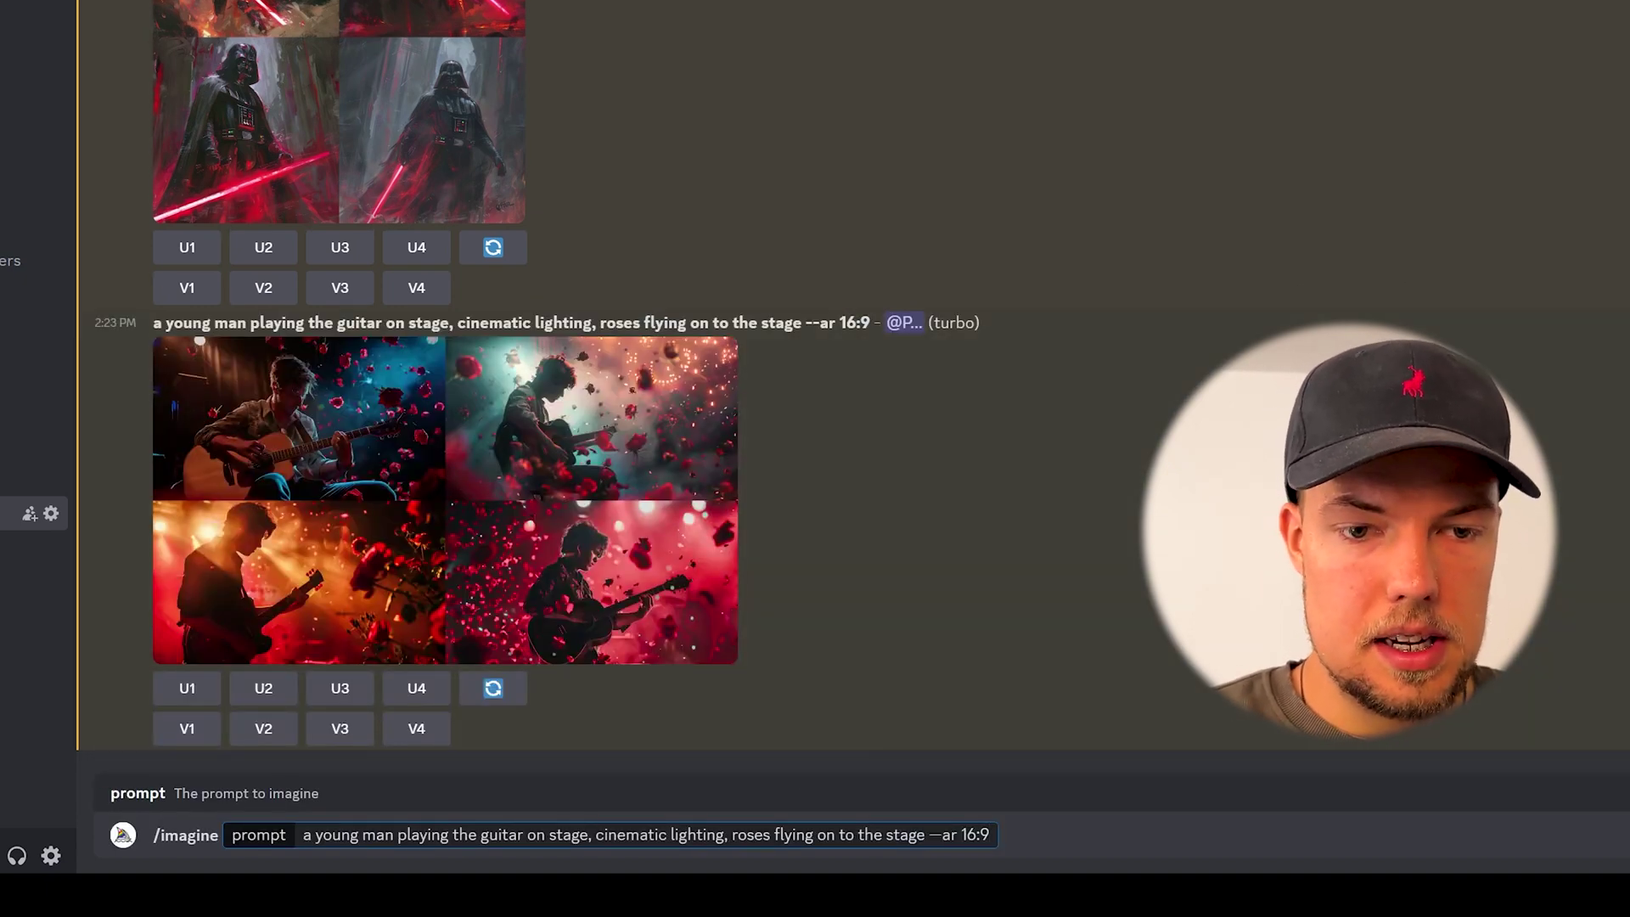
{"action": "type", "text": "--no blu"}
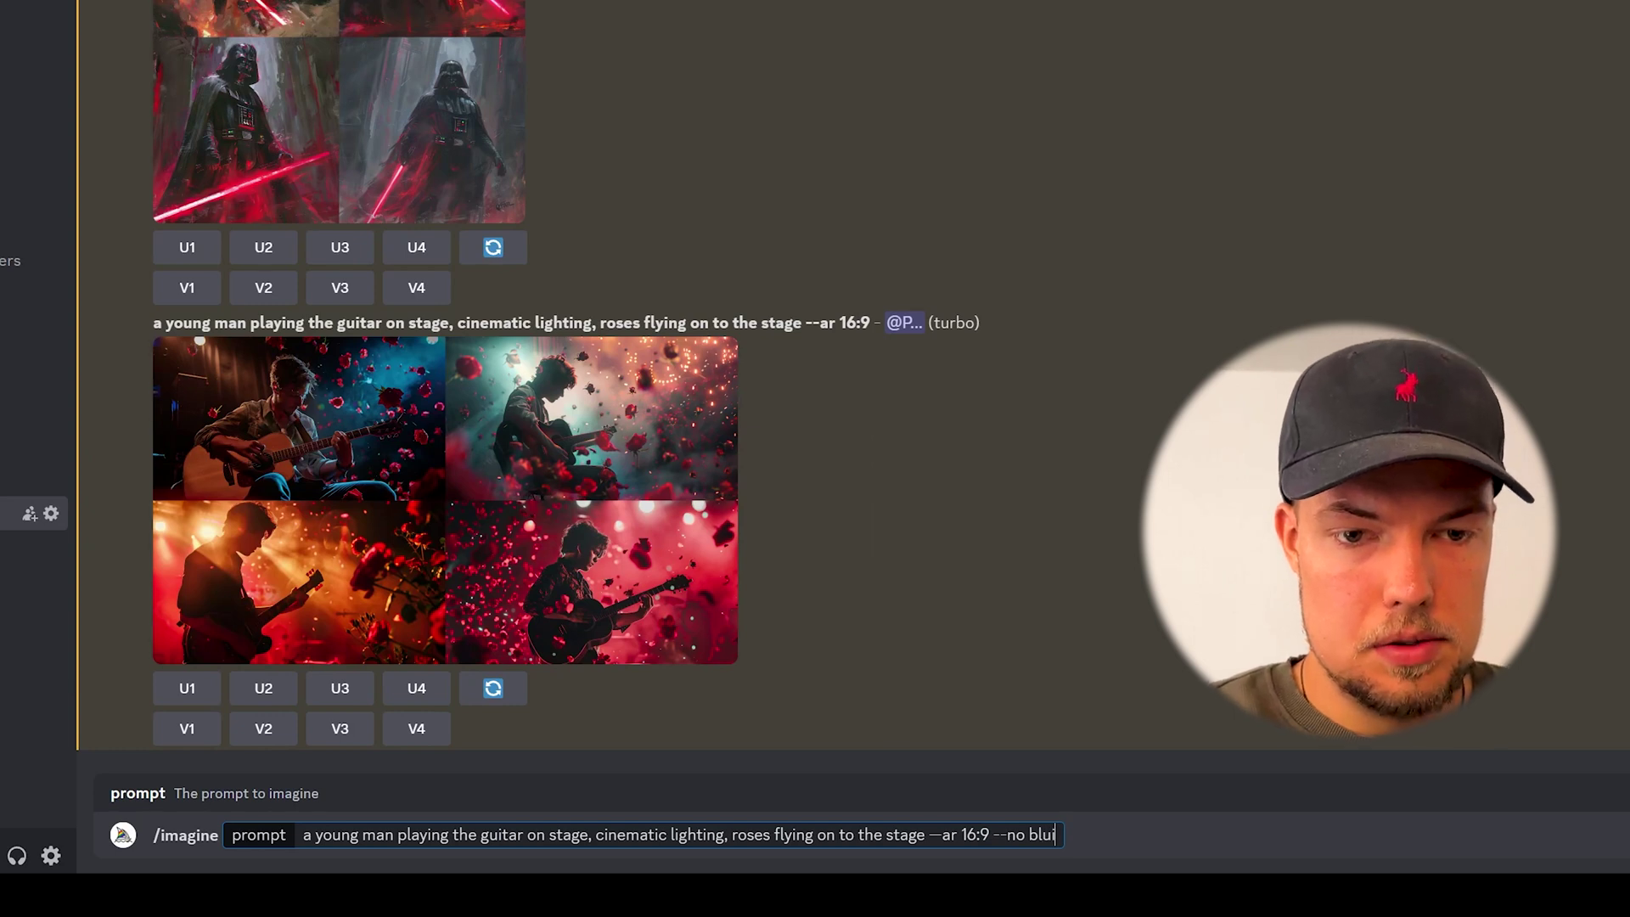
{"action": "type", "text": "e light"}
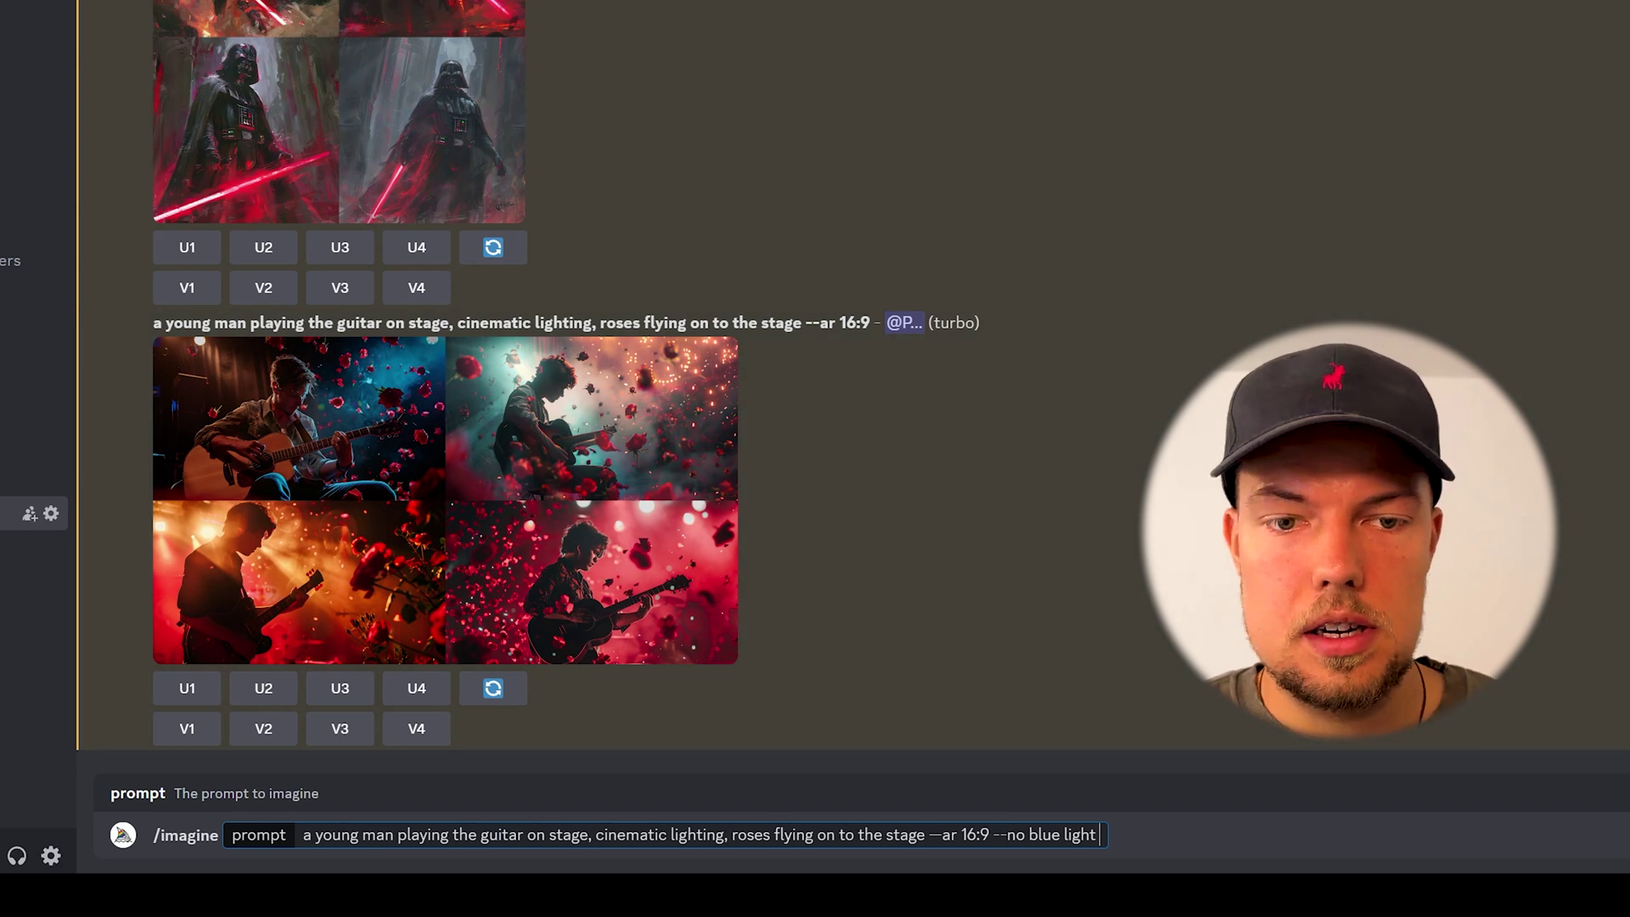
- Point out the "blue light" exclusion in the prompt, submit it, and view the generated grid enlarged
{"action": "left_click", "coordinate": [1019, 835]}
{"action": "key", "text": "Left"}
{"action": "key", "text": "Left"}
{"action": "key", "text": "Left"}
{"action": "key", "text": "Left"}
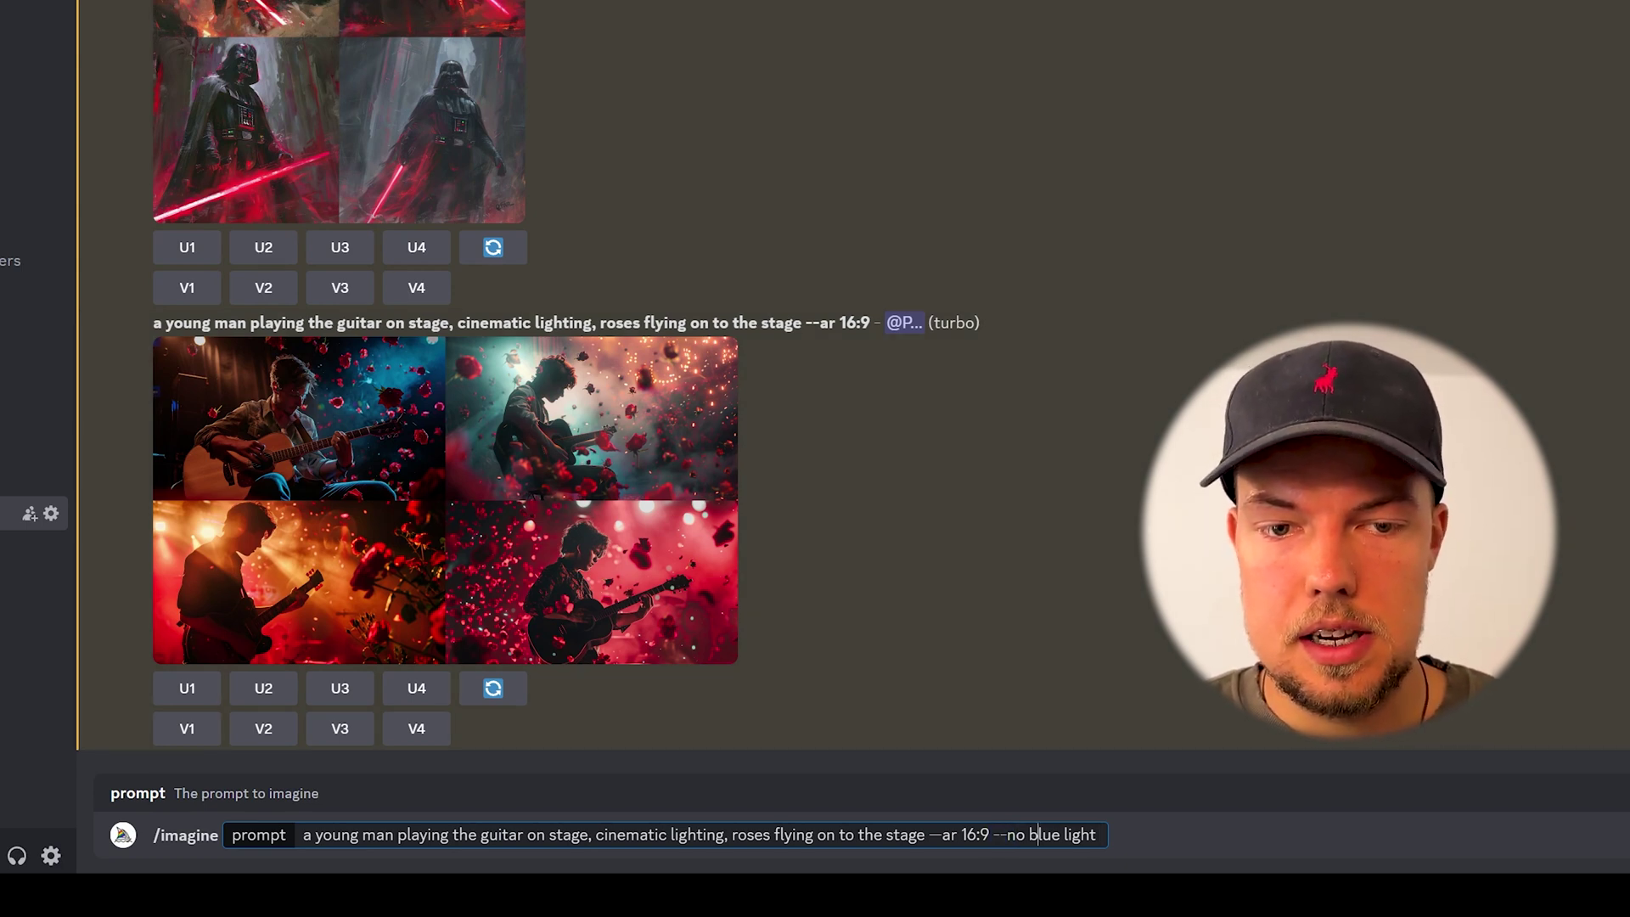
{"action": "key", "text": "shift+End"}
{"action": "left_click_drag", "start_coordinate": [1031, 834], "coordinate": [1096, 835]}
{"action": "left_click", "coordinate": [1099, 834]}
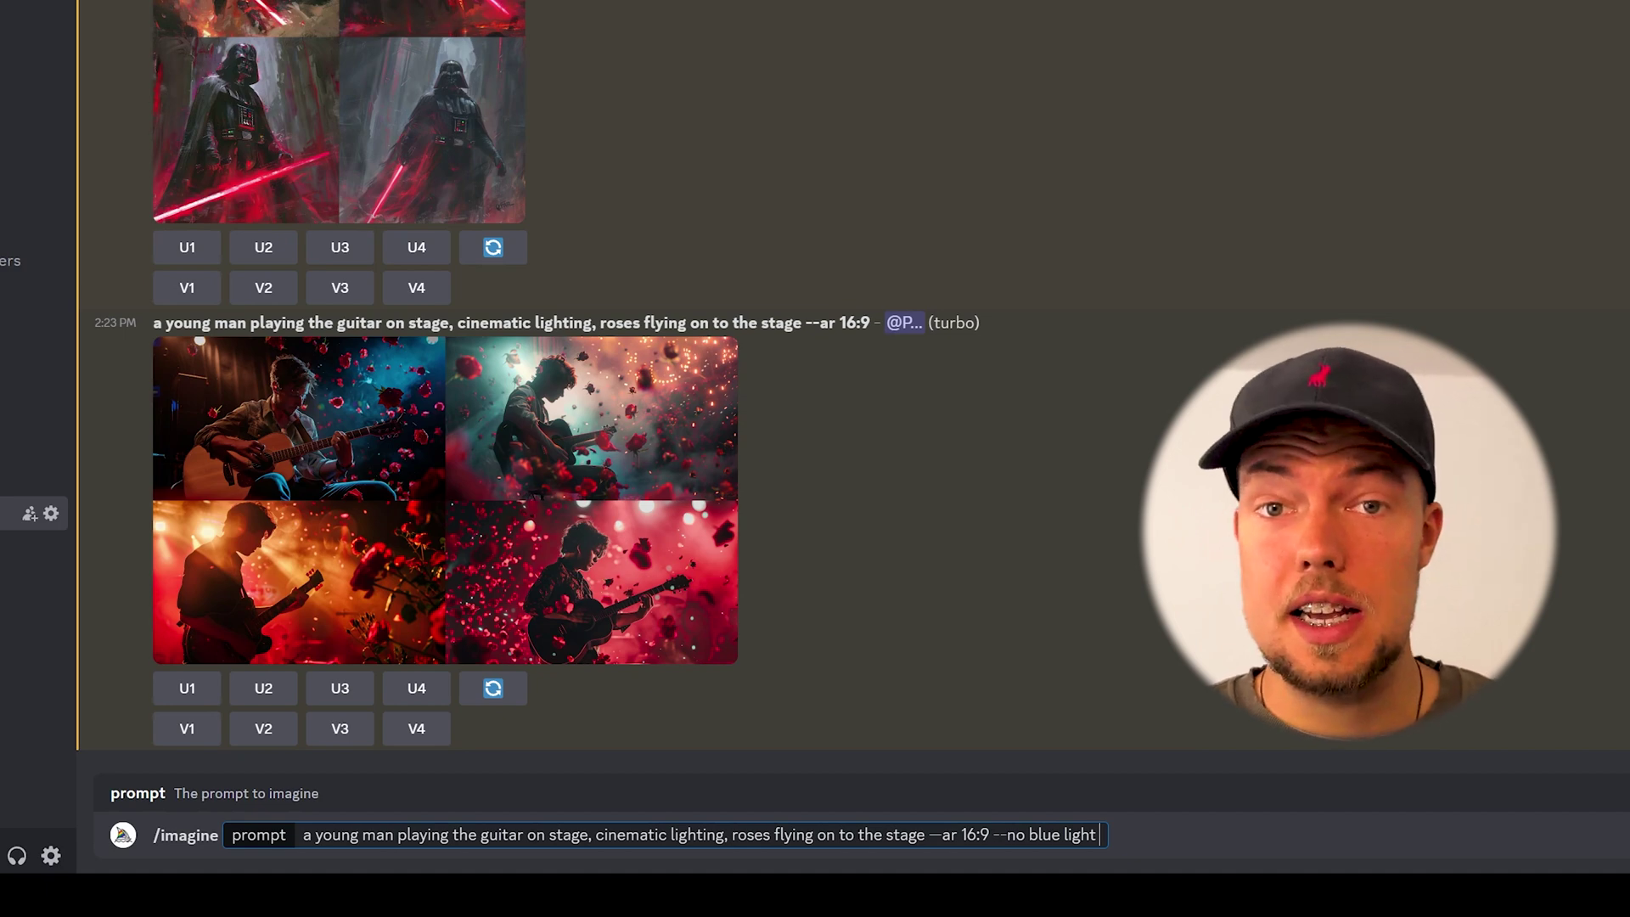
{"action": "key", "text": "Return"}
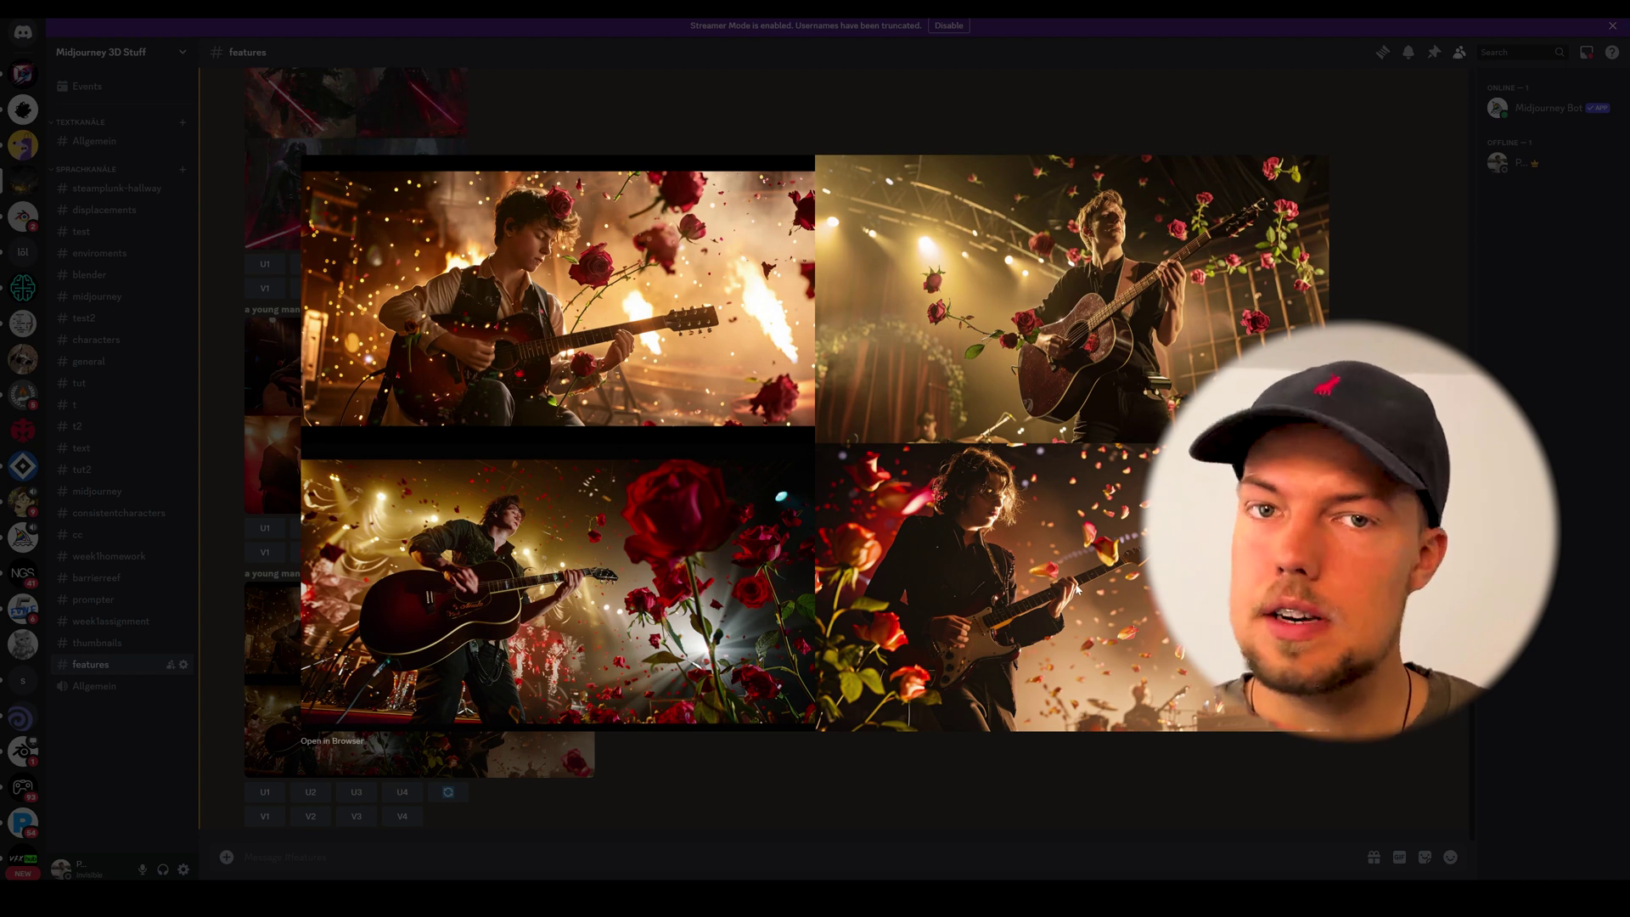
{"action": "left_click", "coordinate": [904, 803]}
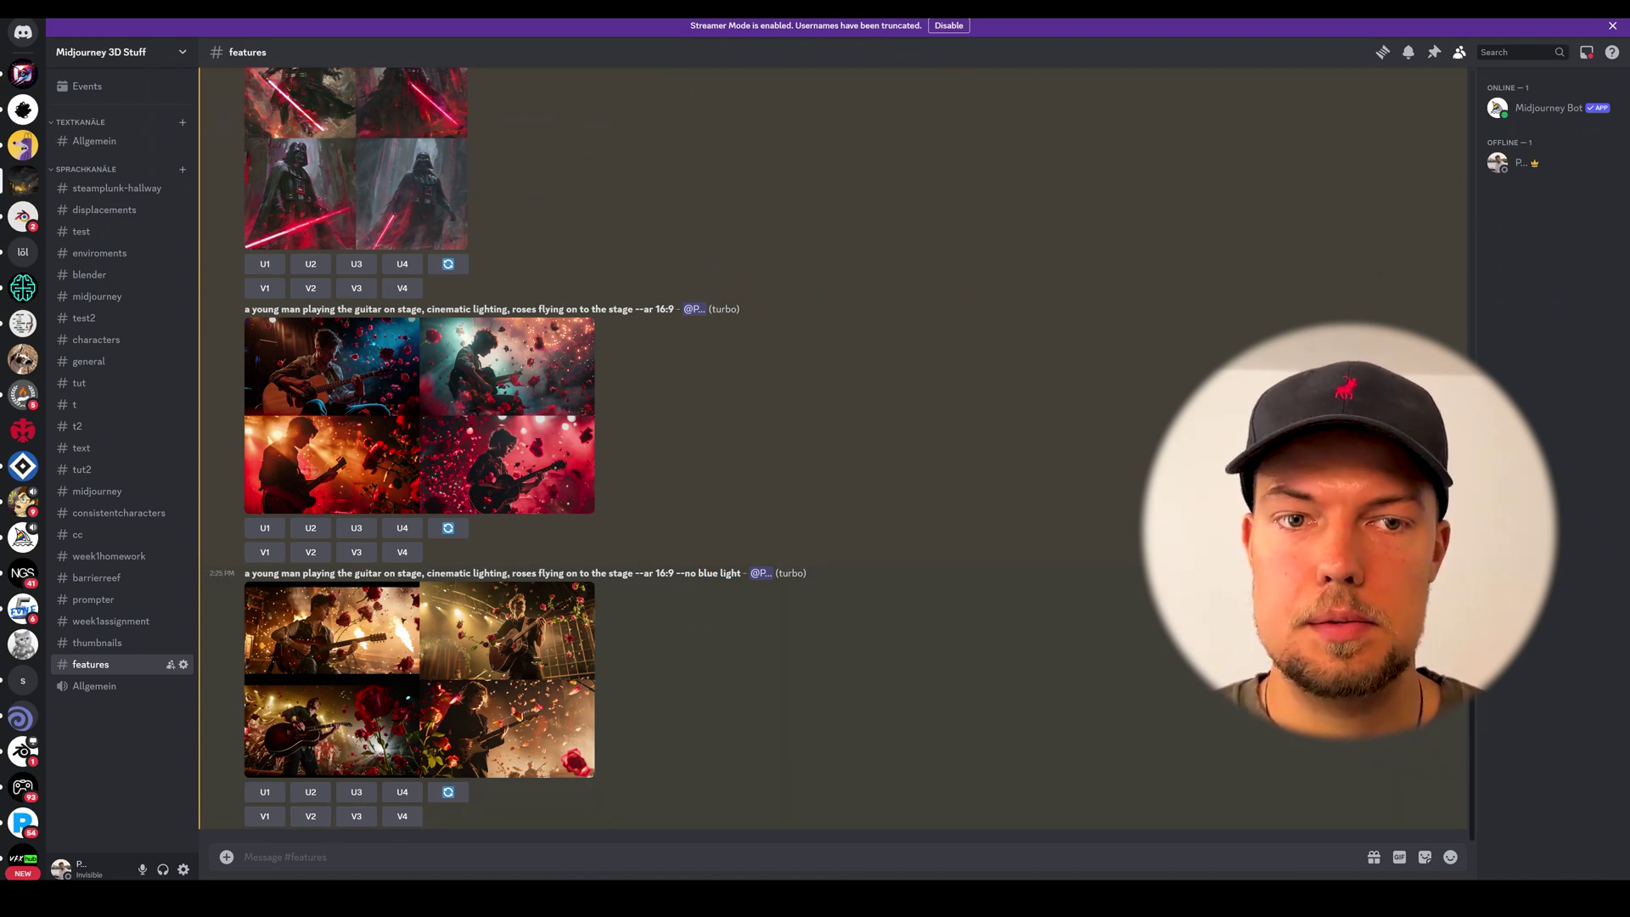
- Generate images for "a young man playing the guitar on stage, cinematic lighting, roses flying on to the stage --ar 16:9 --no blue light, drums"
{"action": "type", "text": "/imagine"}
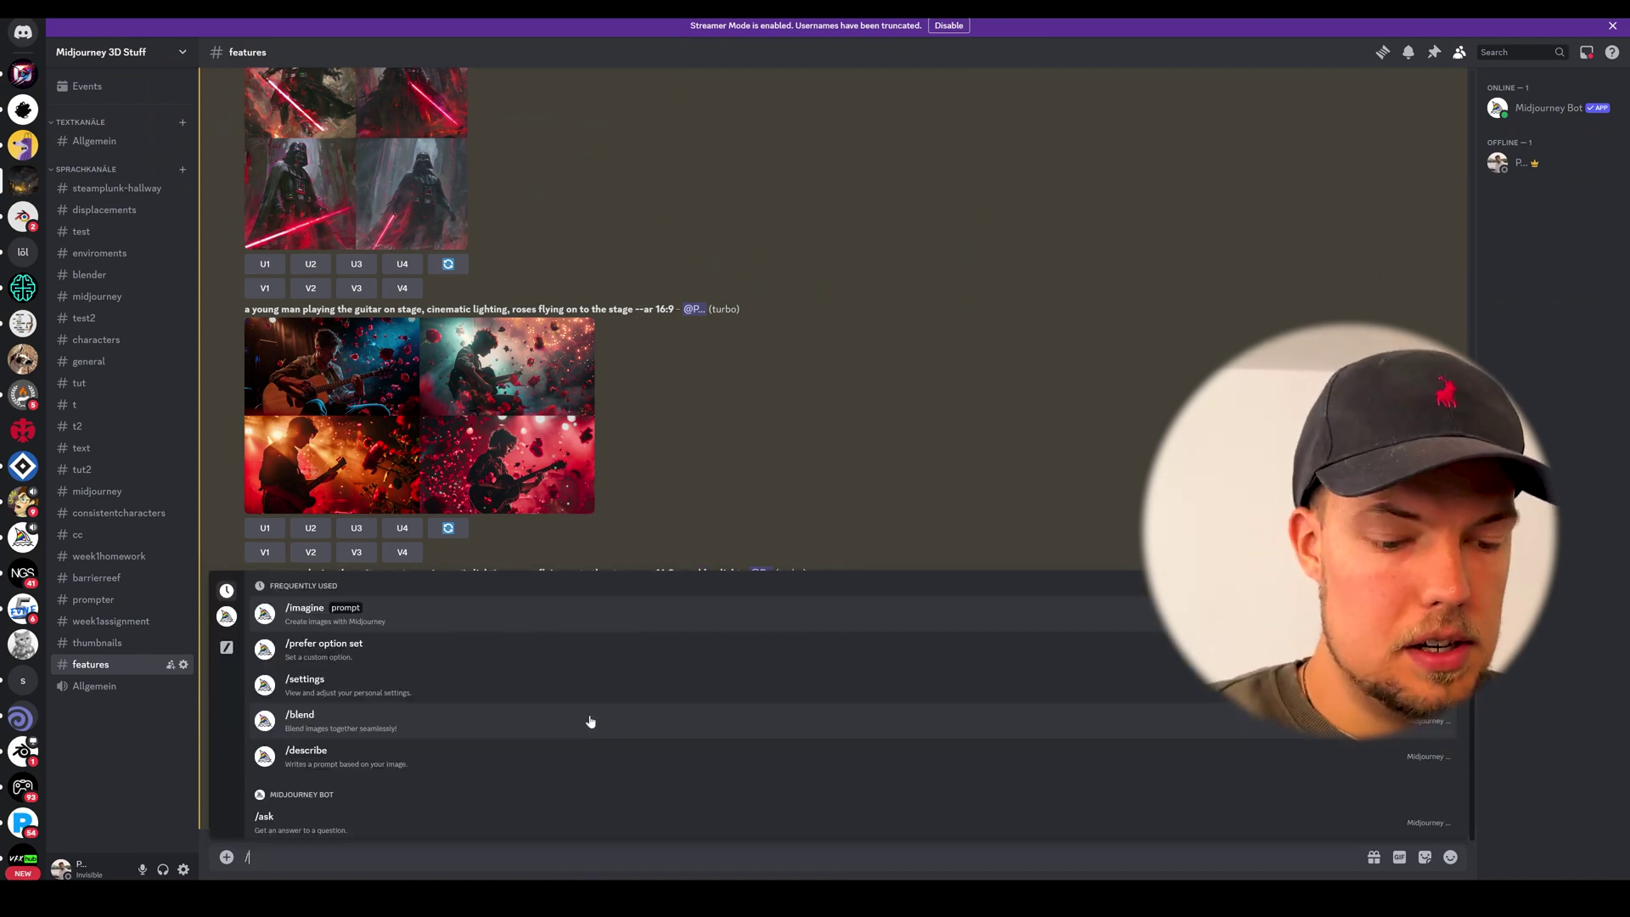
{"action": "key", "text": "Tab"}
{"action": "type", "text": "a young man playing the guitar on stage, cinematic lighting, roses flying on to the stage --ar 16:9"}
{"action": "type", "text": "--n"}
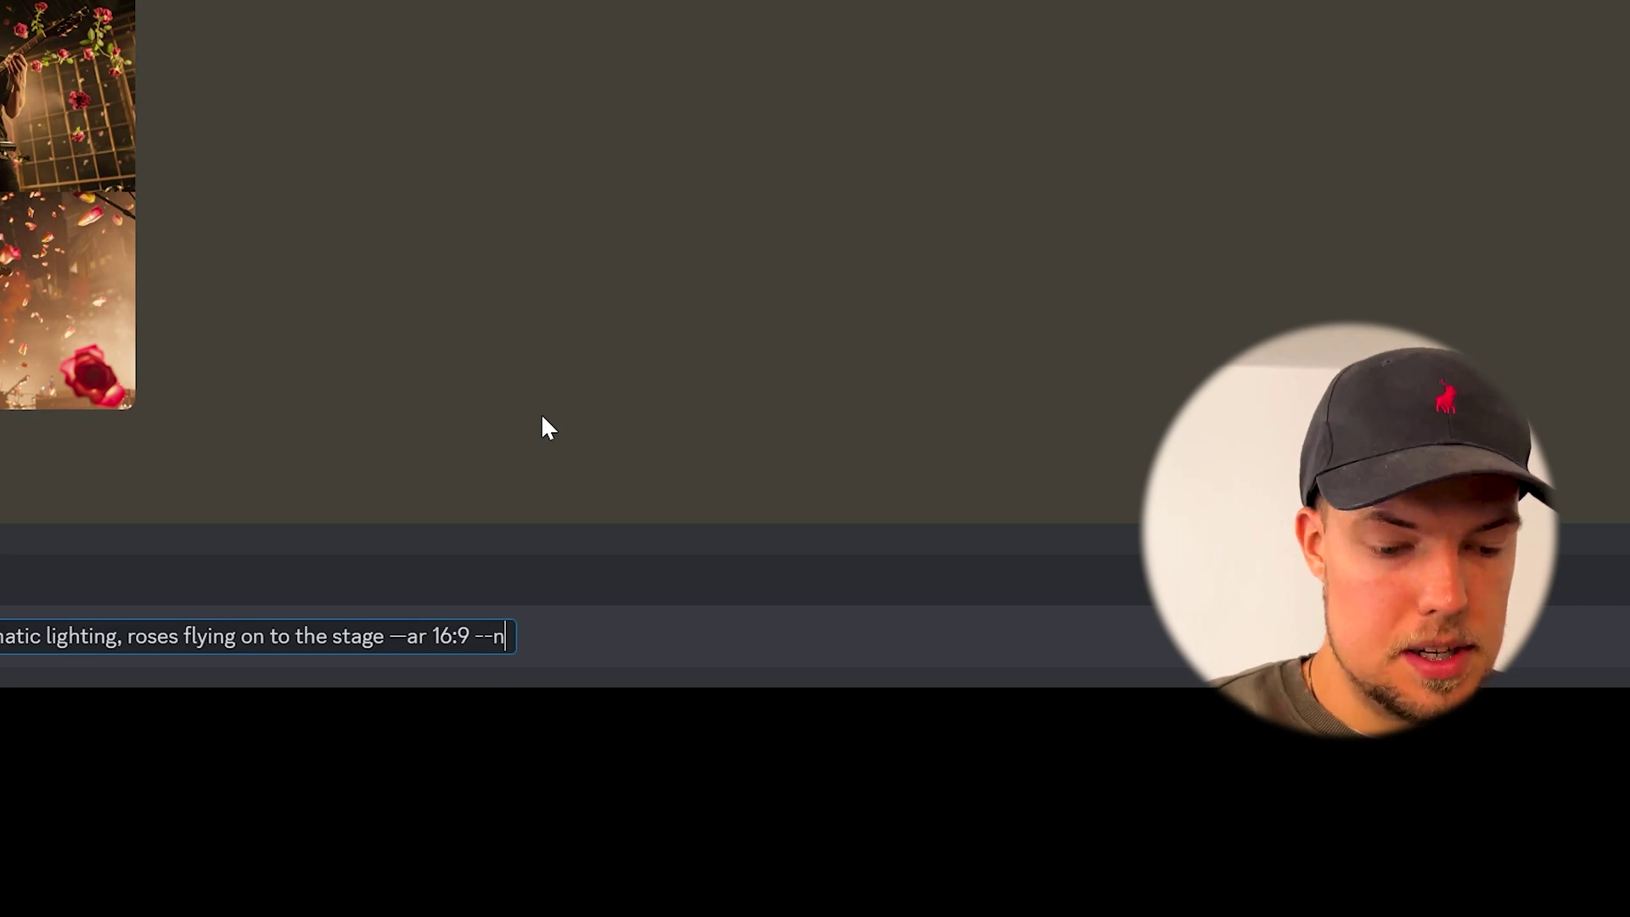
{"action": "type", "text": "o blue light, h"}
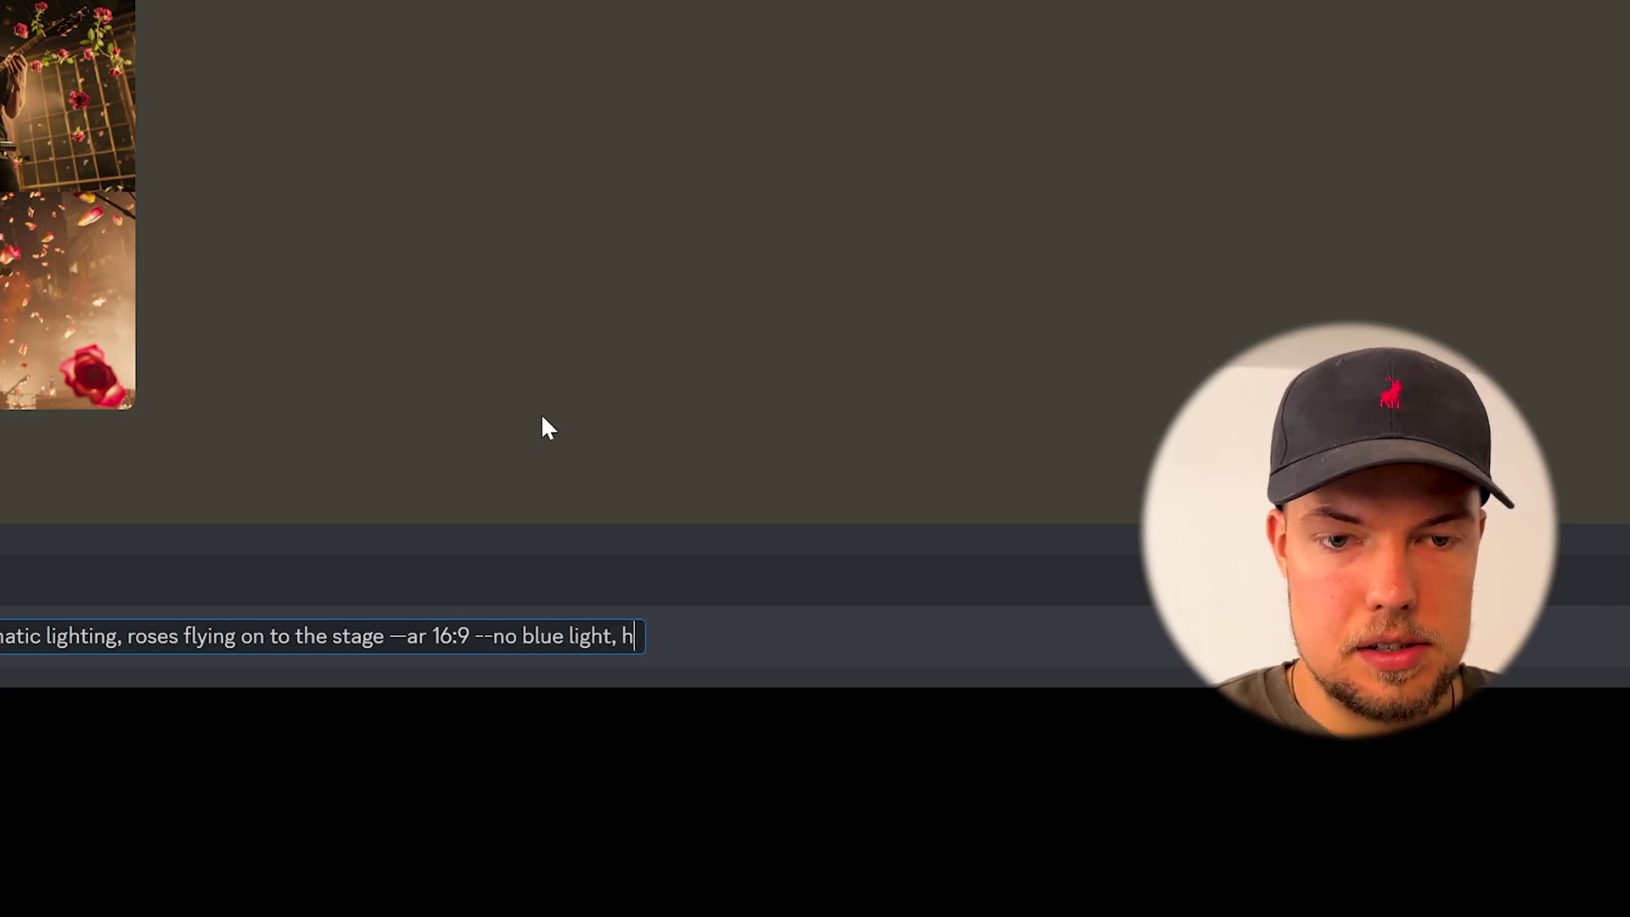
{"action": "key", "text": "BackSpace"}
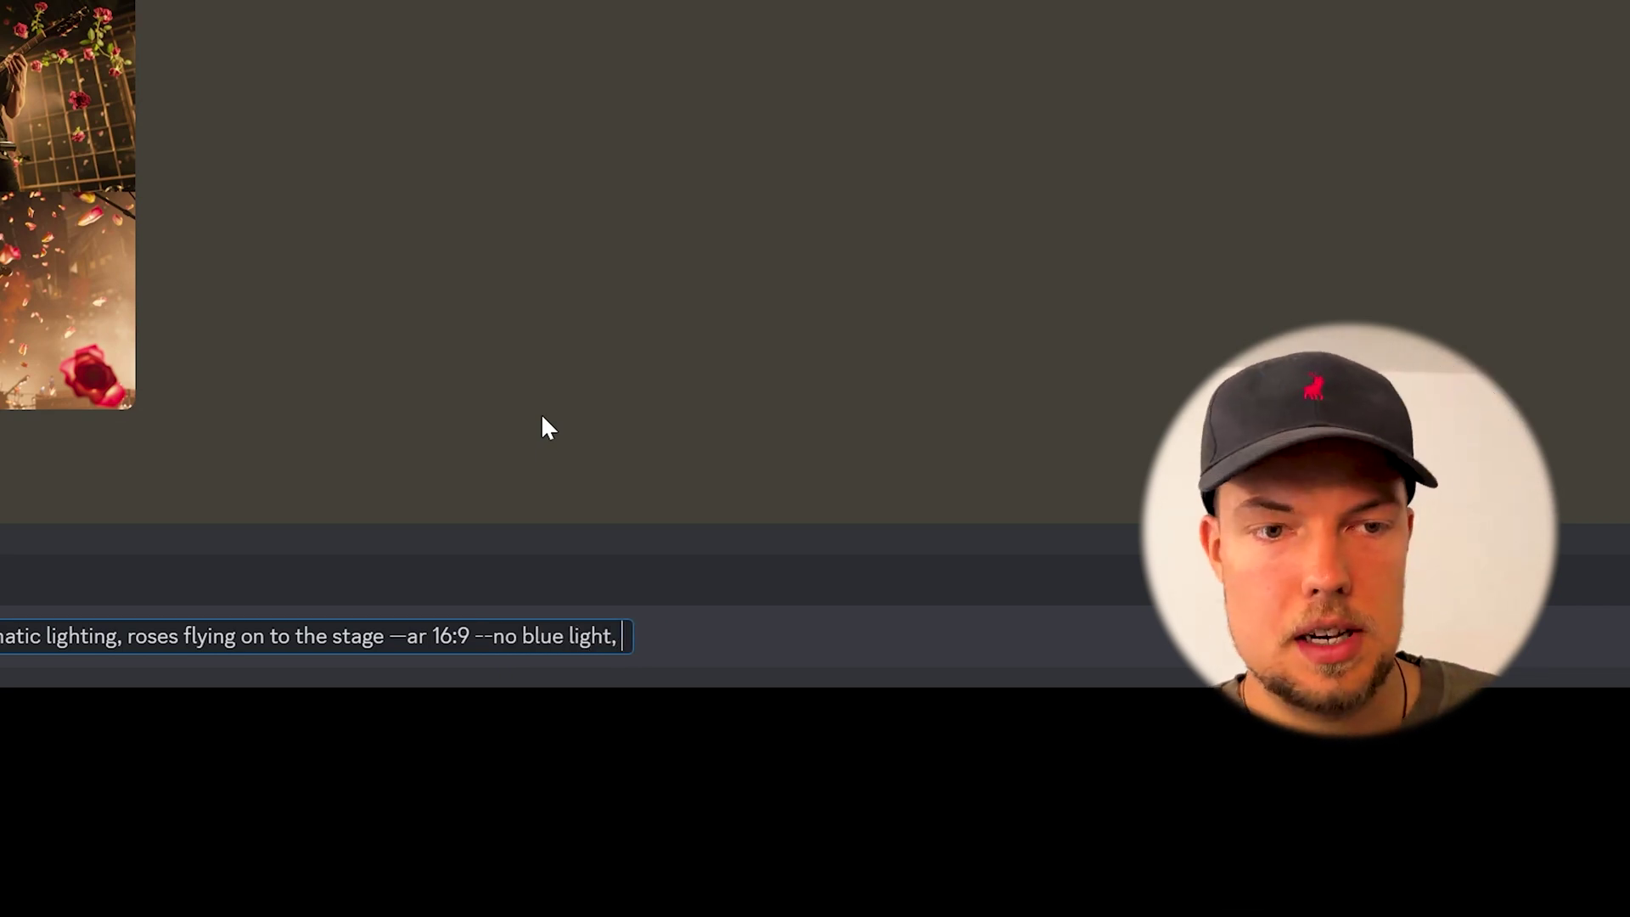
{"action": "type", "text": "w"}
{"action": "key", "text": "BackSpace"}
{"action": "type", "text": "w"}
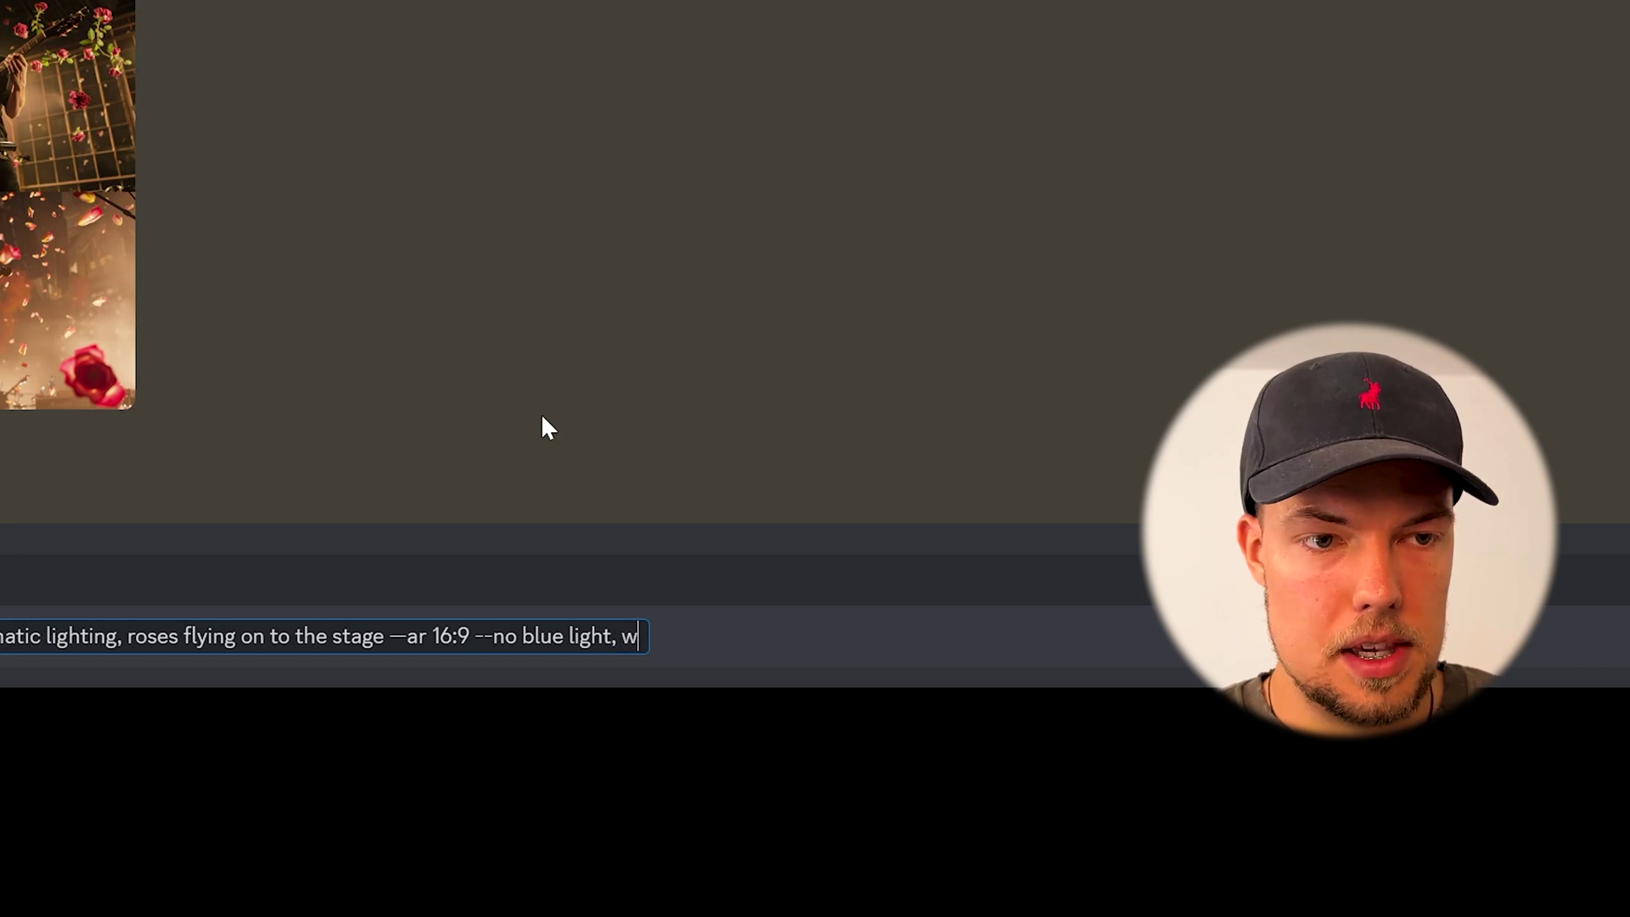
{"action": "key", "text": "BackSpace"}
{"action": "type", "text": "drums"}
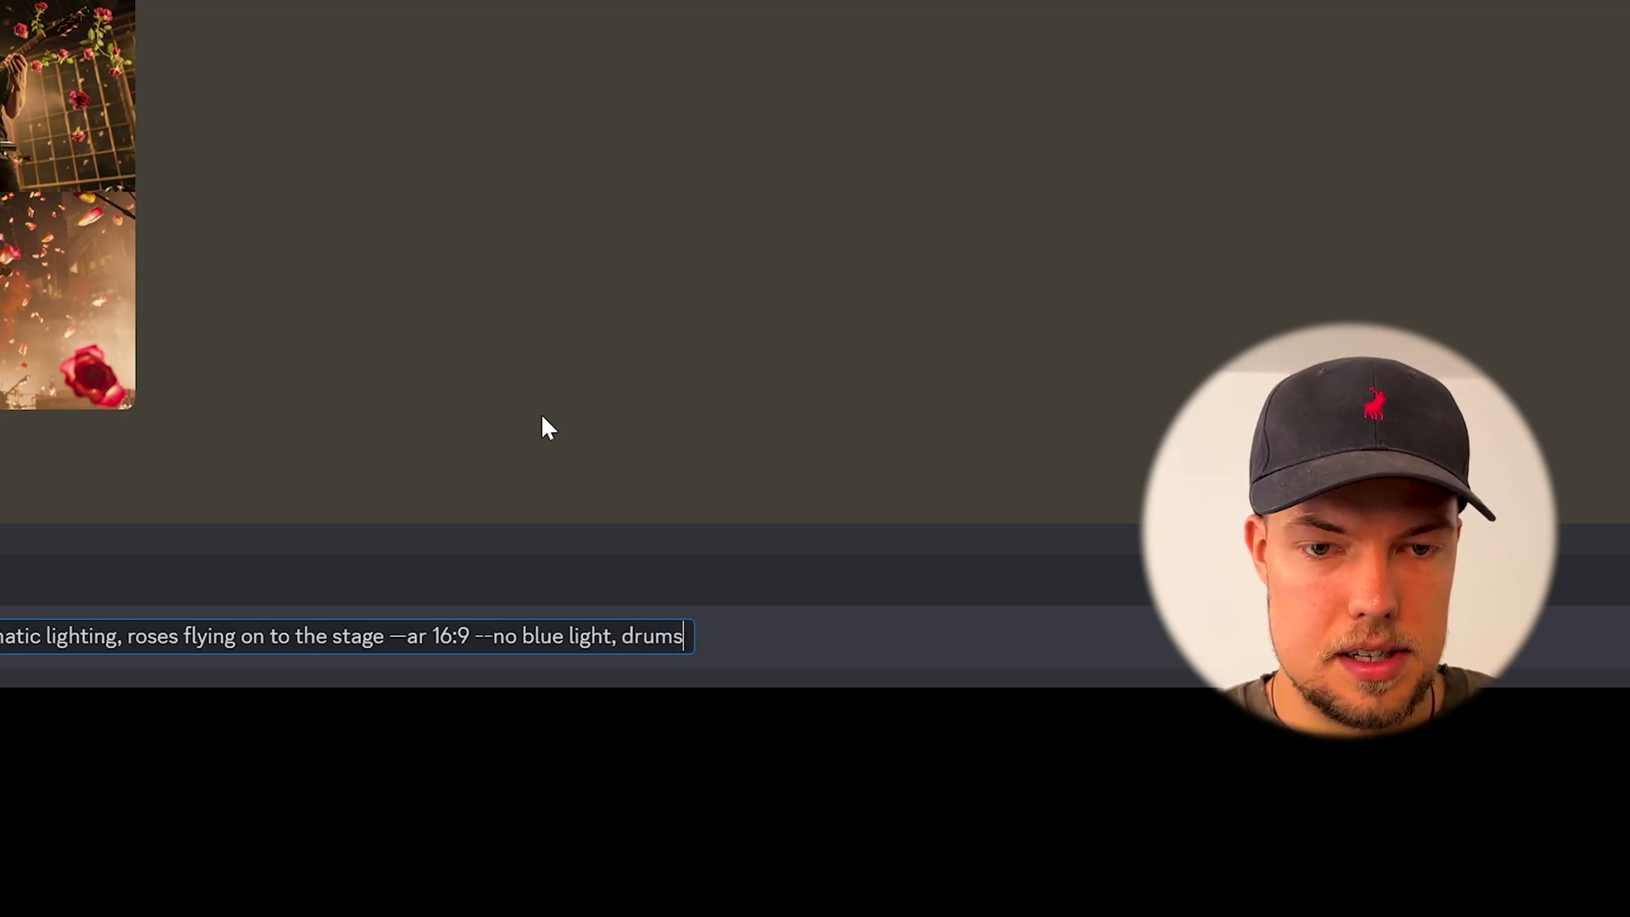
{"action": "key", "text": "Return"}
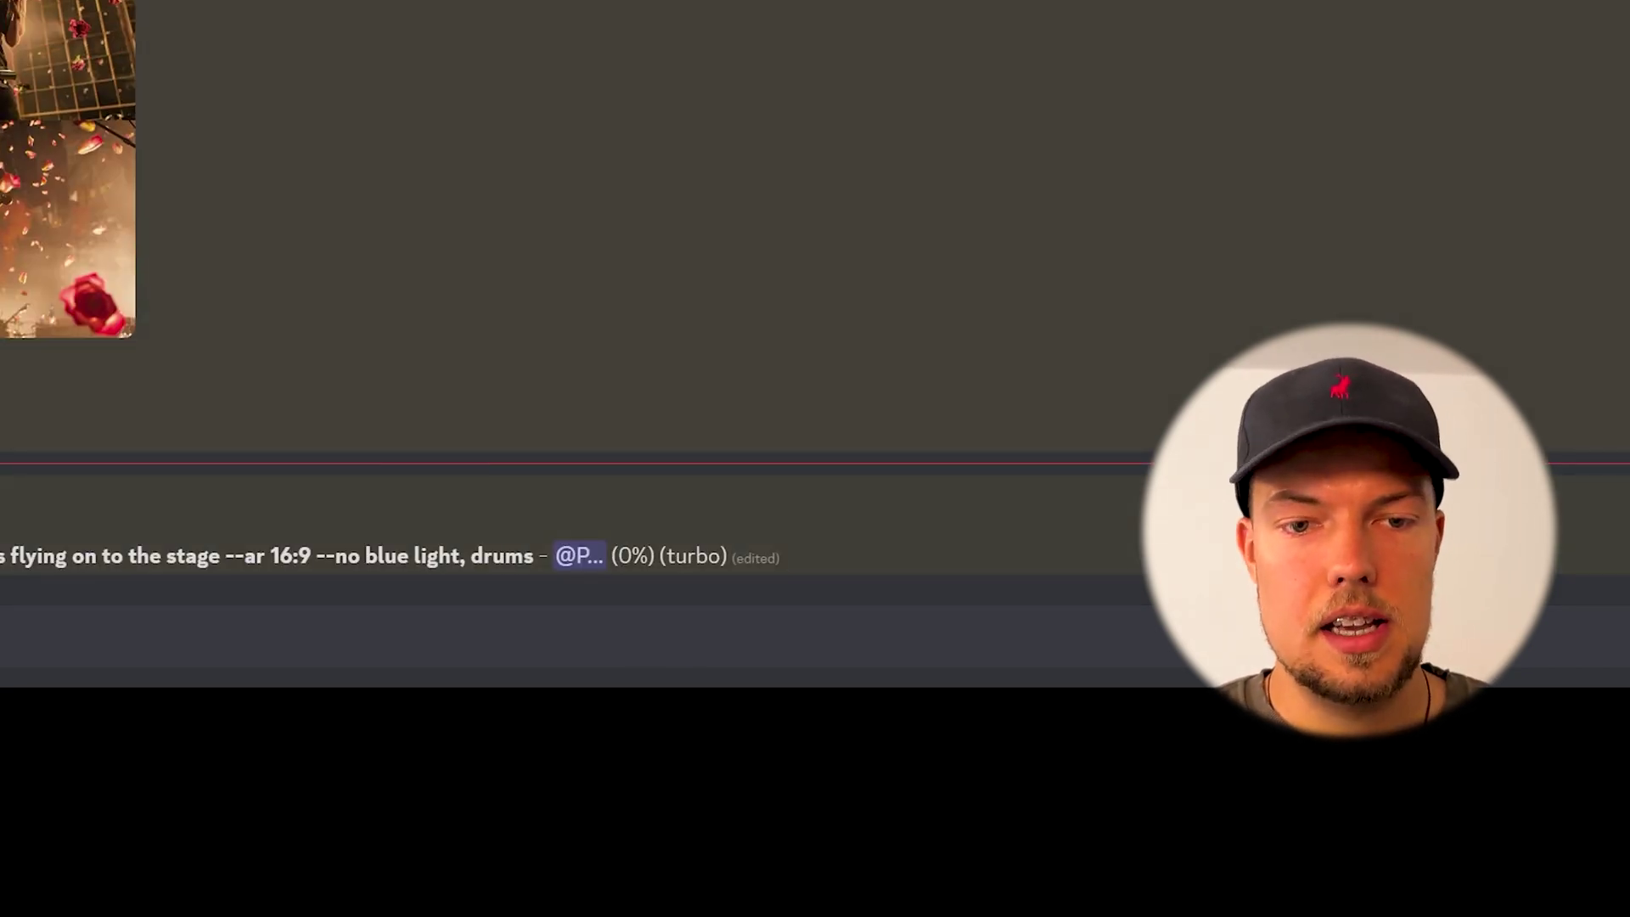
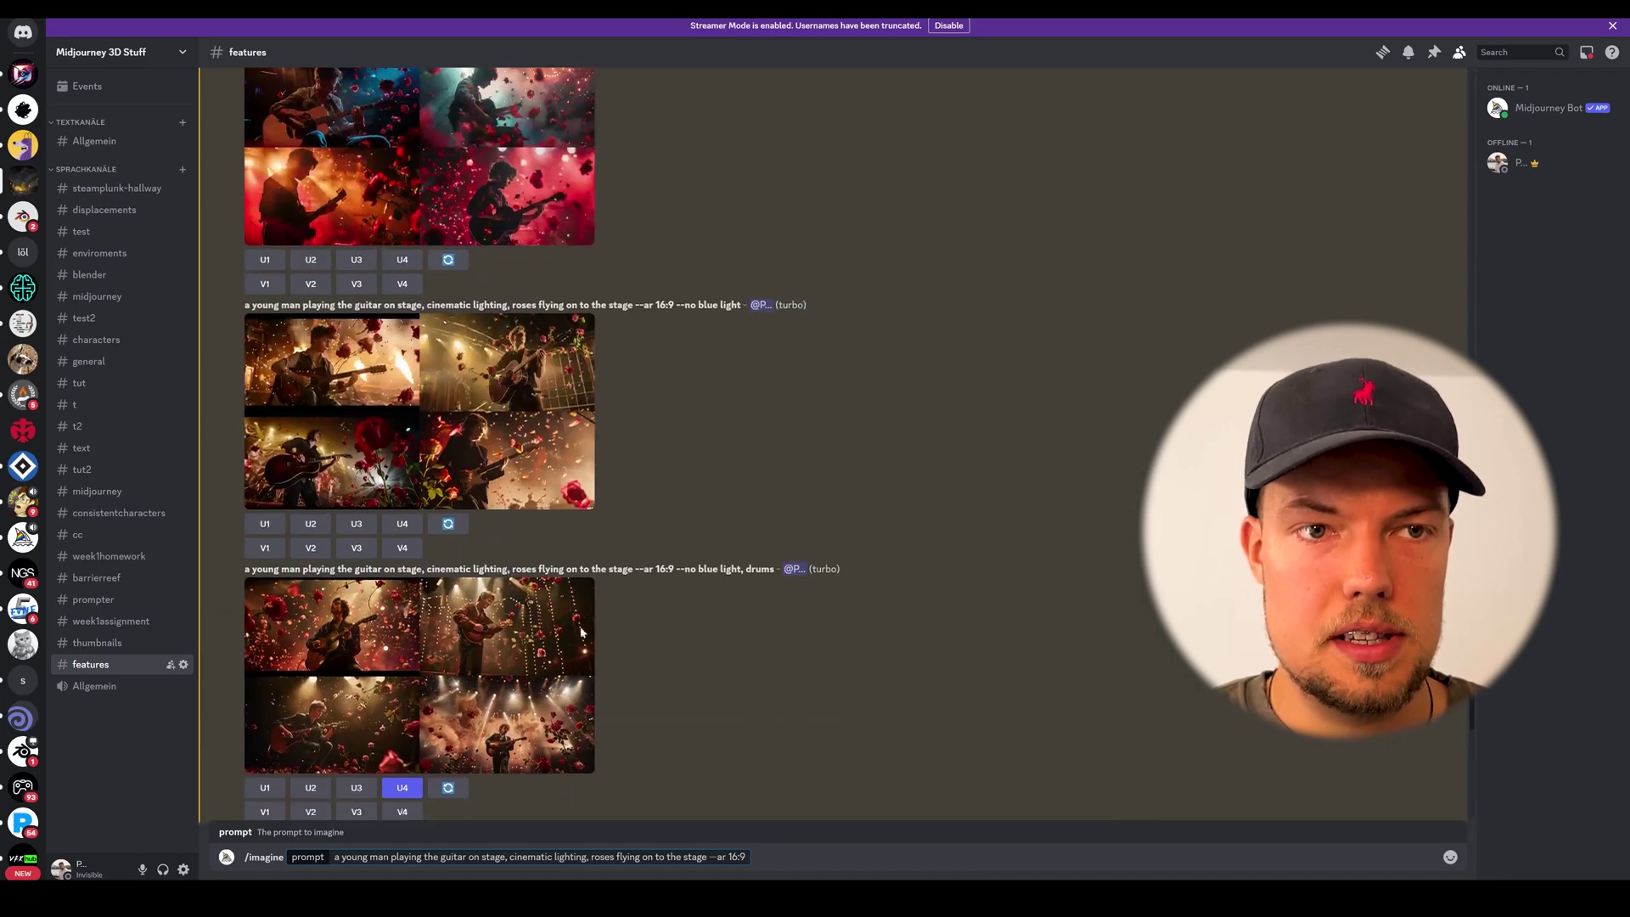
- Add the weight ::2 directly after the word "roses" in the pending guitar player prompt
{"action": "scroll", "coordinate": [629, 531], "scroll_direction": "down", "scroll_amount": 5}
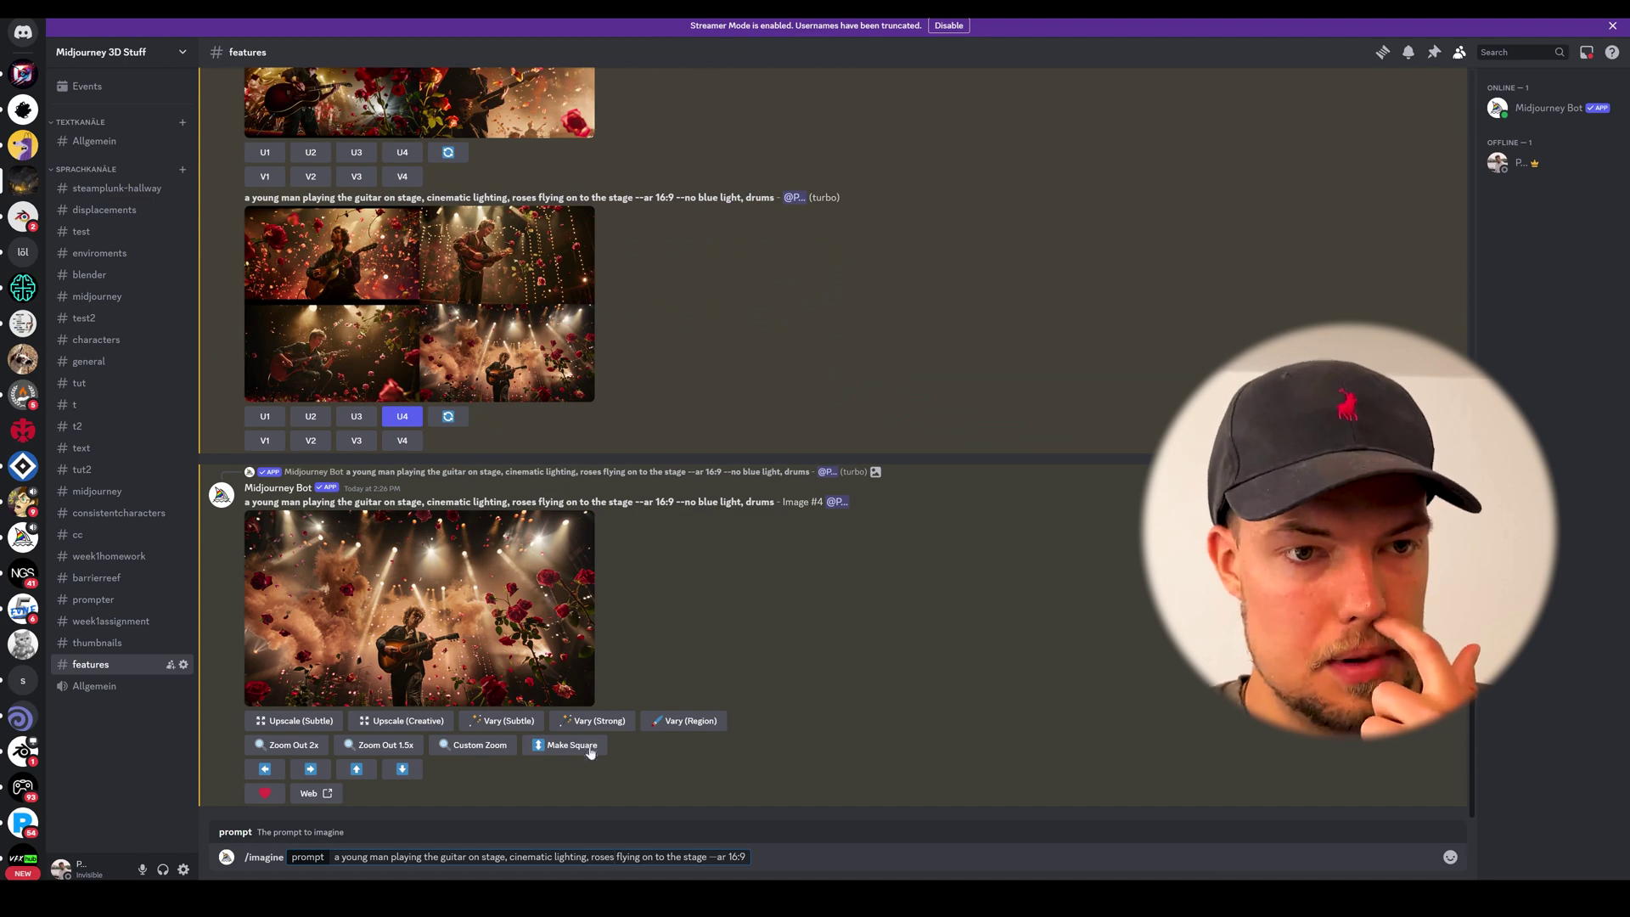
{"action": "left_click", "coordinate": [614, 856]}
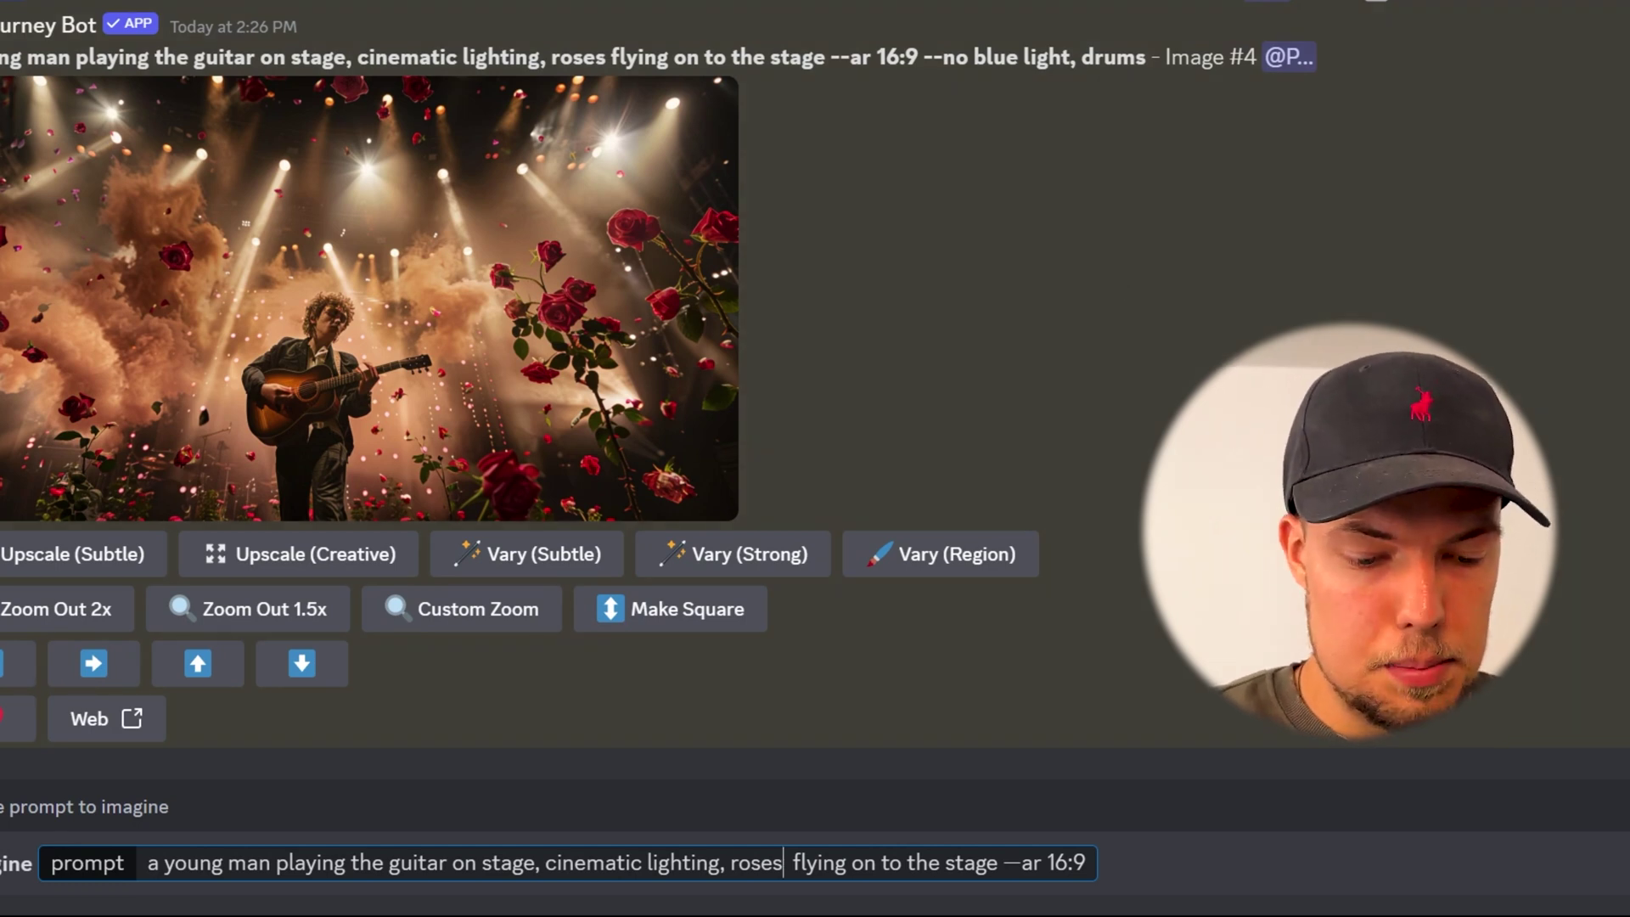
{"action": "type", "text": "::"}
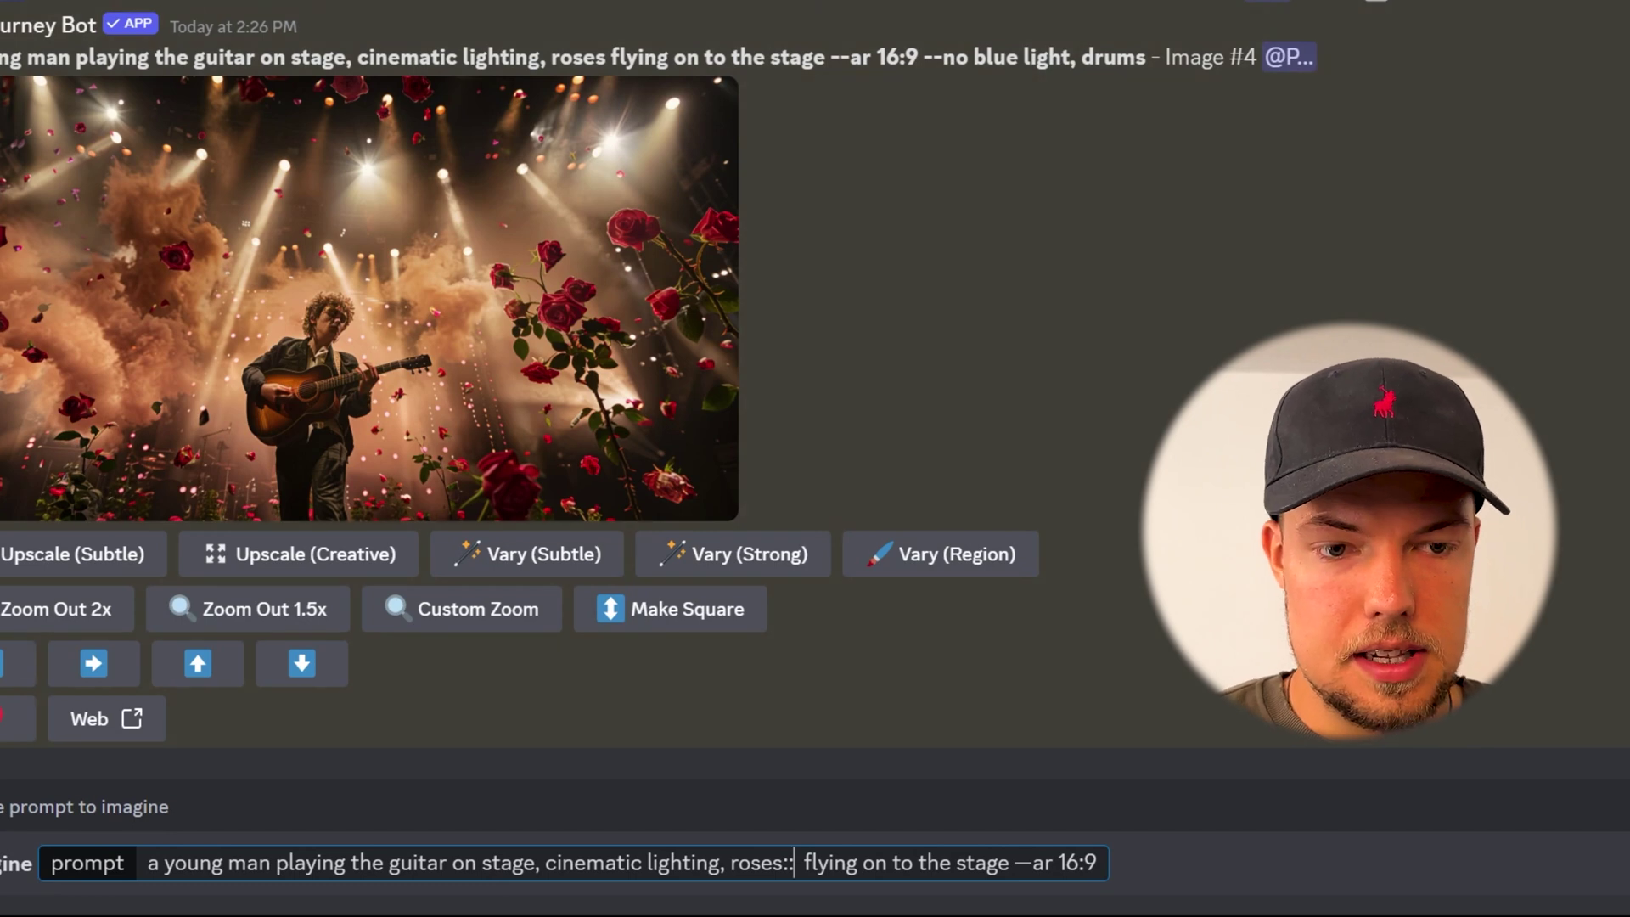
{"action": "type", "text": "2"}
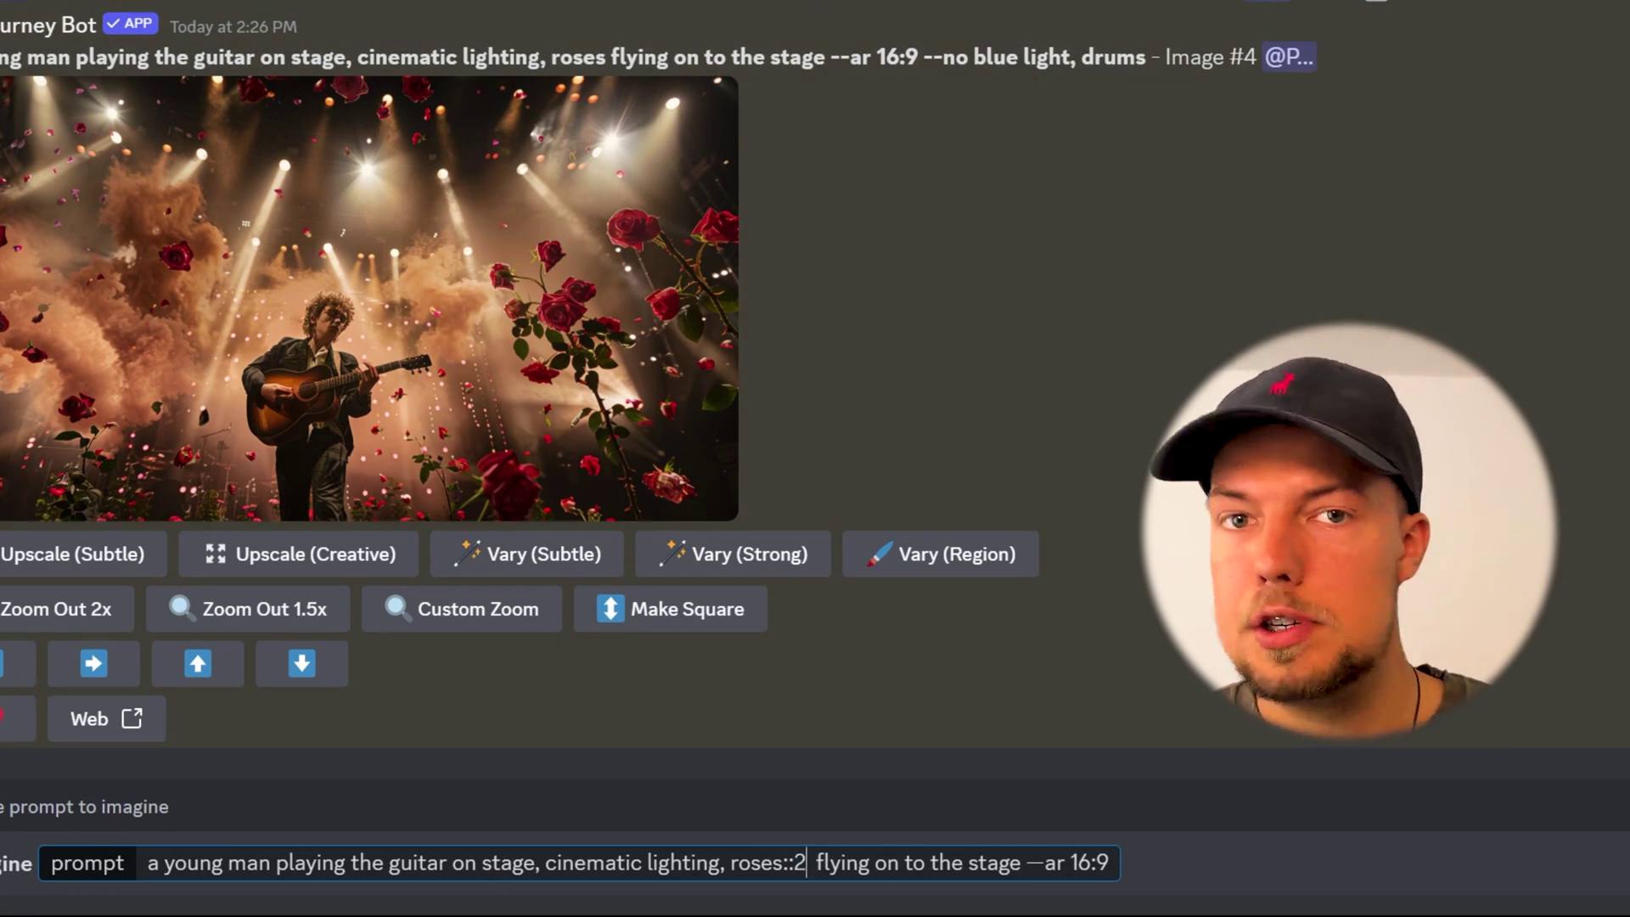
- Highlight the guitar player wording and the weighted word "roses" to examine how the prompt is divided
{"action": "left_click_drag", "start_coordinate": [174, 863], "coordinate": [466, 862]}
{"action": "left_click", "coordinate": [210, 862]}
{"action": "left_click", "coordinate": [492, 862]}
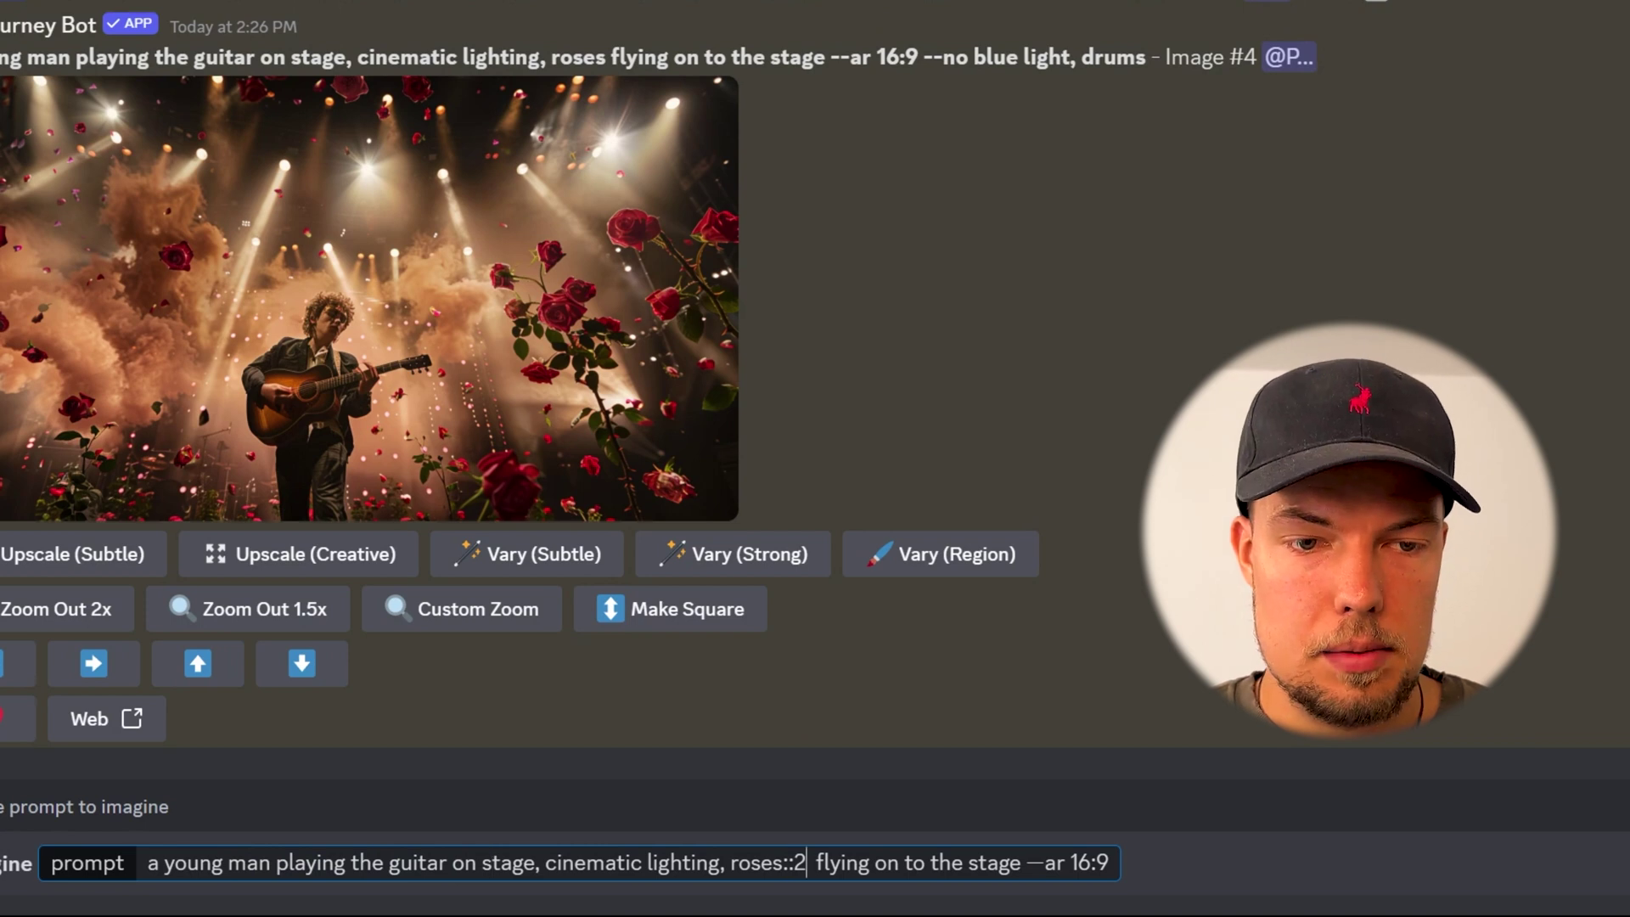
{"action": "double_click", "coordinate": [766, 862]}
{"action": "left_click", "coordinate": [840, 862]}
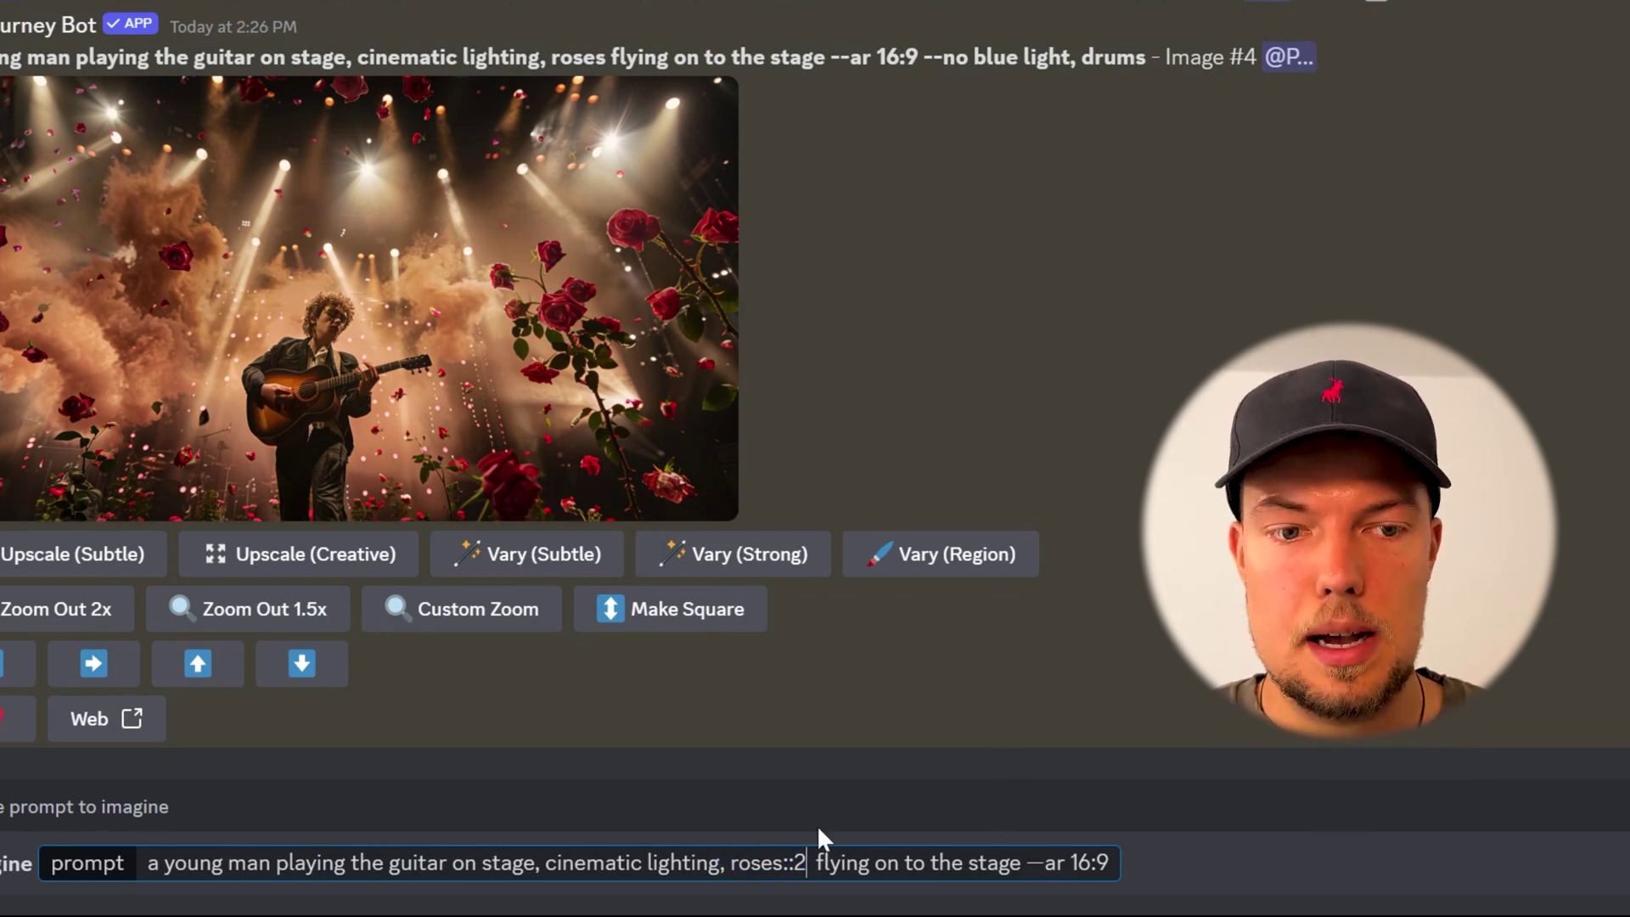
{"action": "key", "text": "shift+Home"}
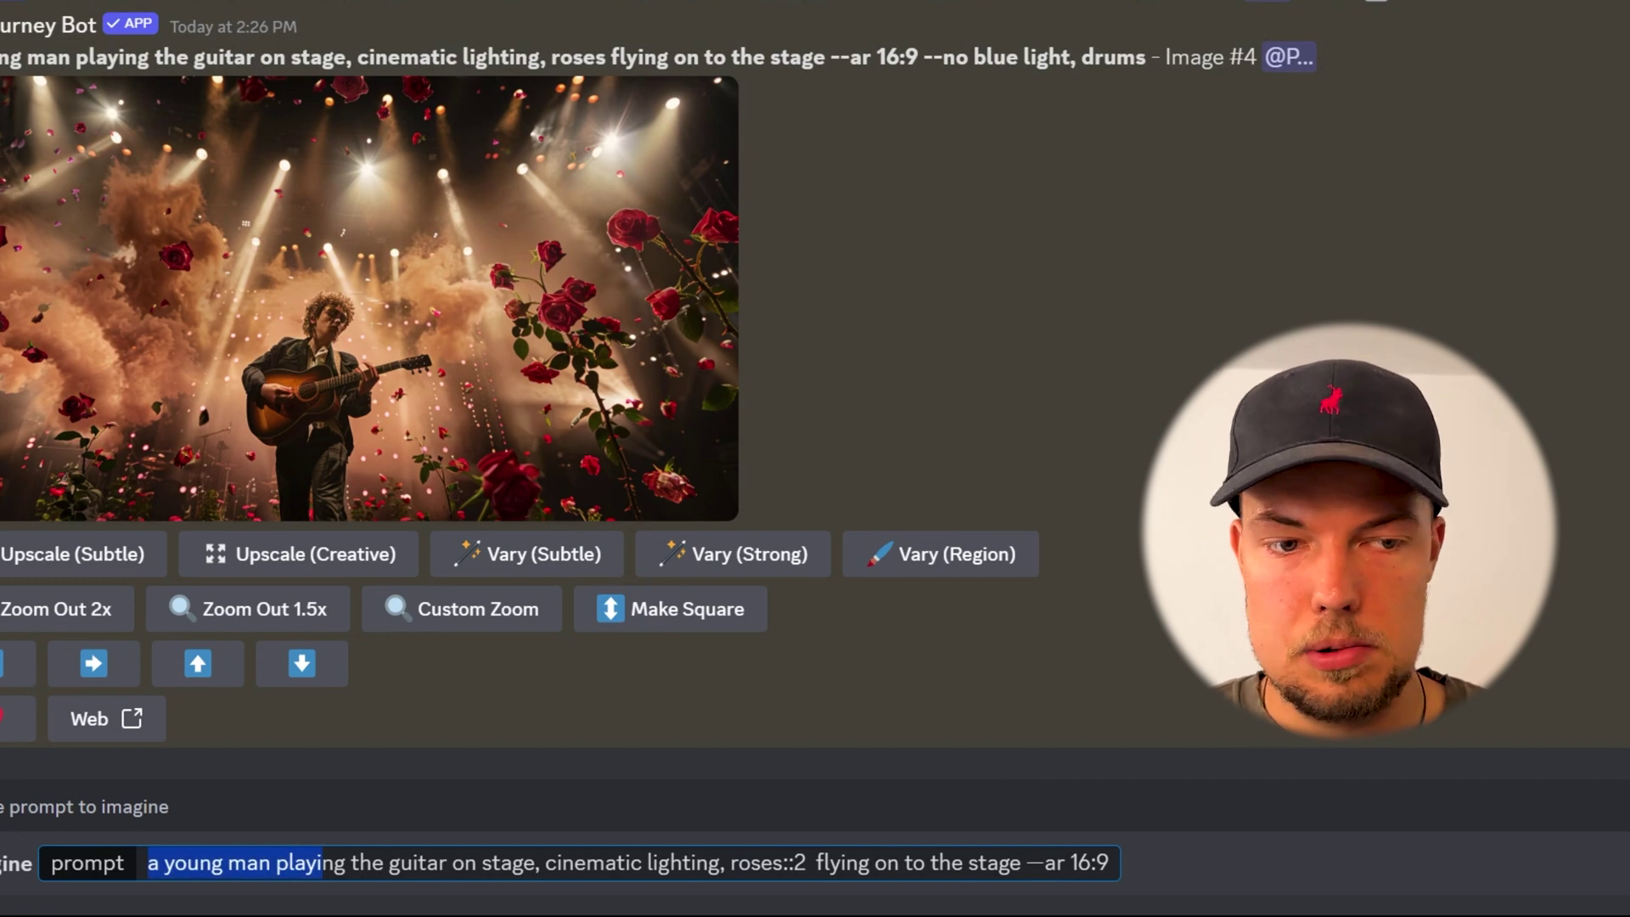
{"action": "left_click", "coordinate": [630, 862]}
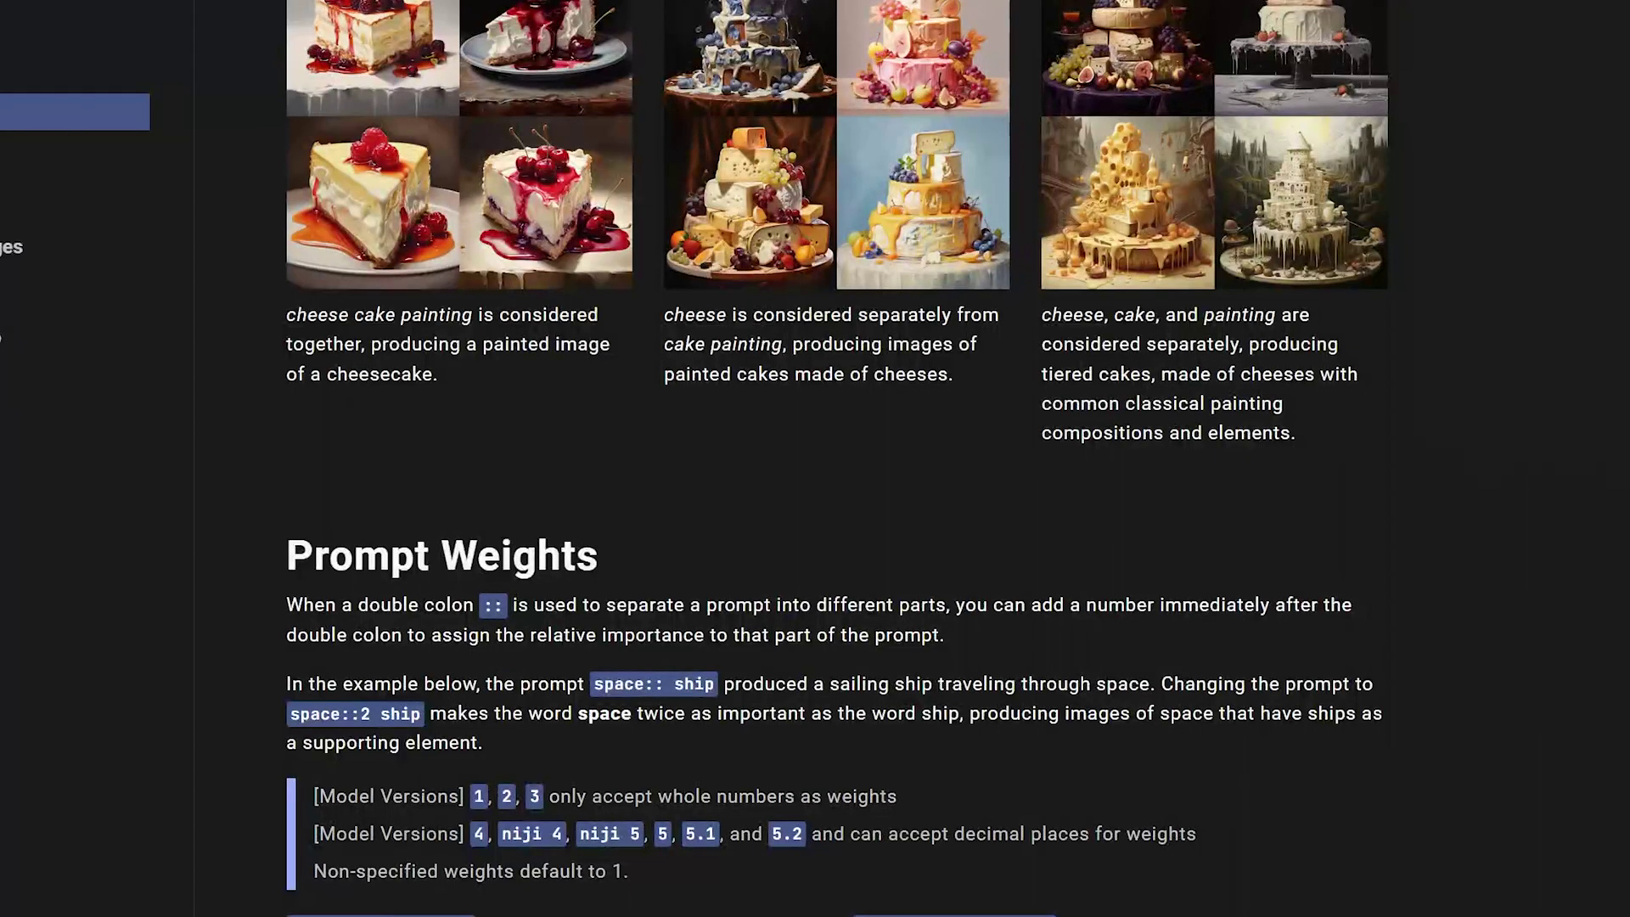
- Read the Prompt Weights section of the Midjourney documentation, comparing the "space:: ship" and "space::2 ship" examples
{"action": "scroll", "coordinate": [836, 459], "scroll_direction": "down", "scroll_amount": 7}
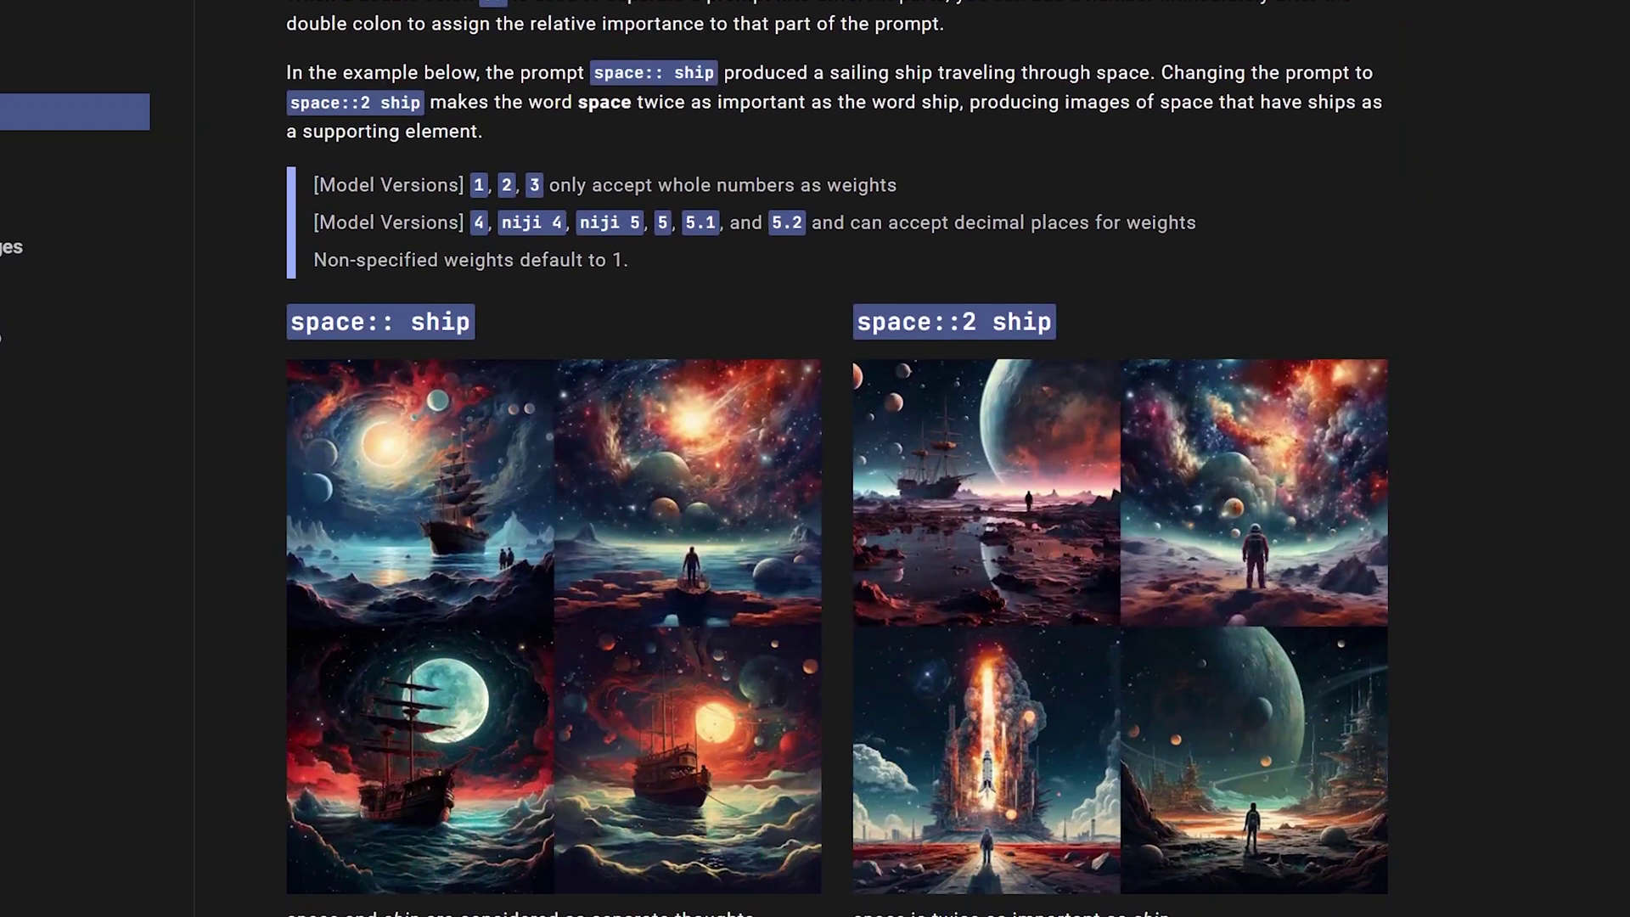
{"action": "scroll", "coordinate": [836, 459], "scroll_direction": "down", "scroll_amount": 1}
{"action": "scroll", "coordinate": [836, 458], "scroll_direction": "down", "scroll_amount": 1}
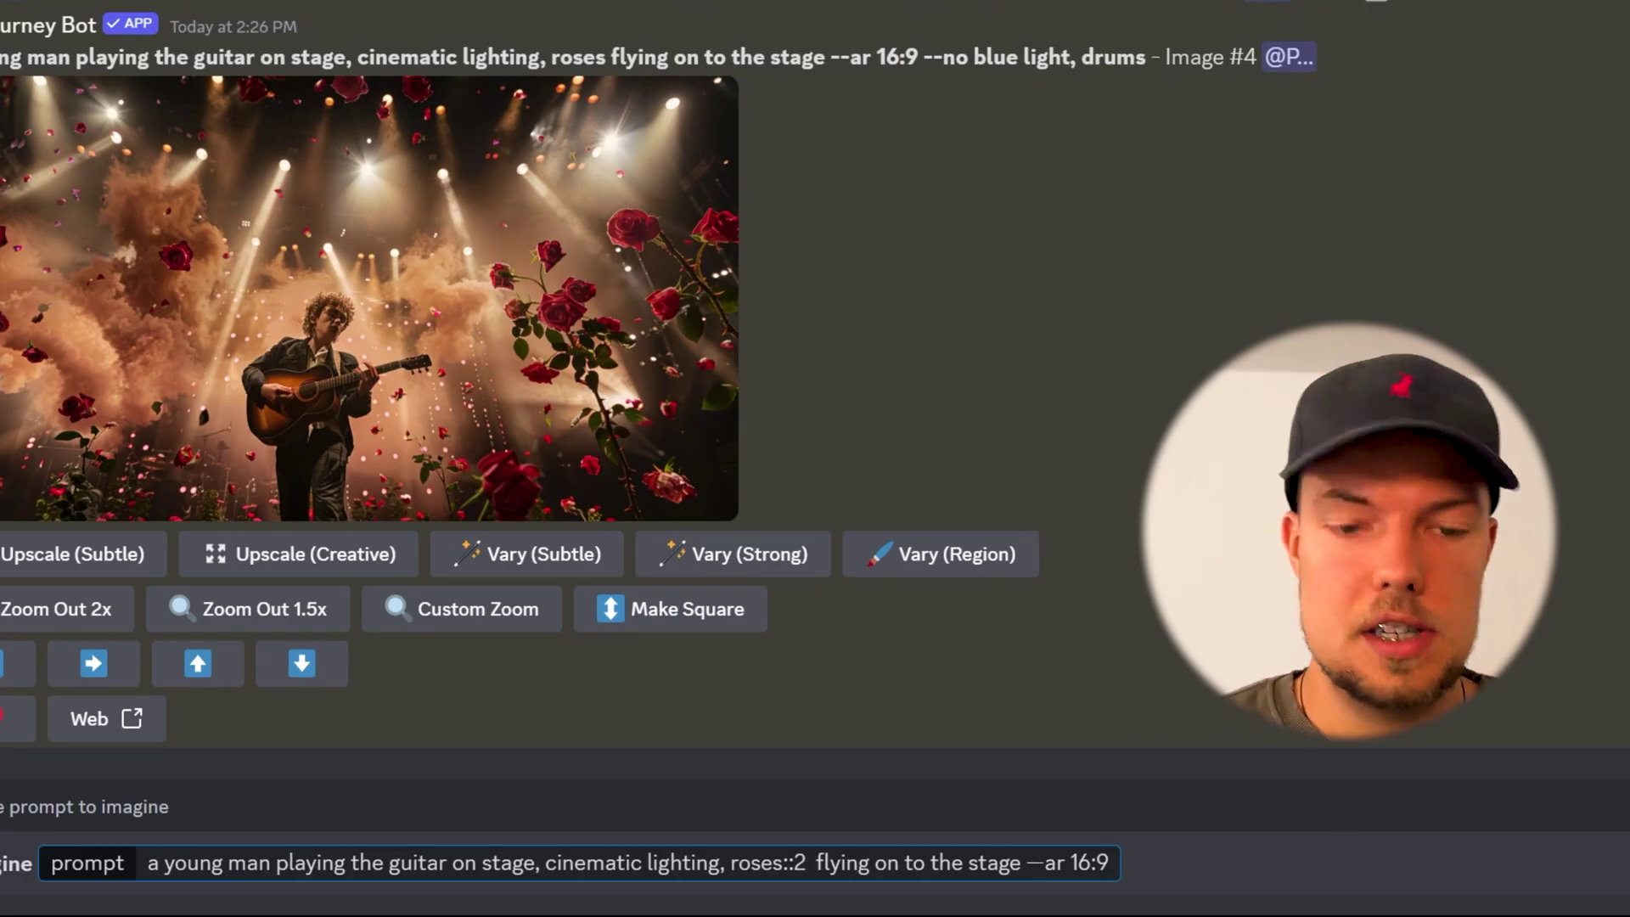
- Generate the images for the roses::2 guitar prompt and compare the enlarged grid with the earlier results
{"action": "key", "text": "Return"}
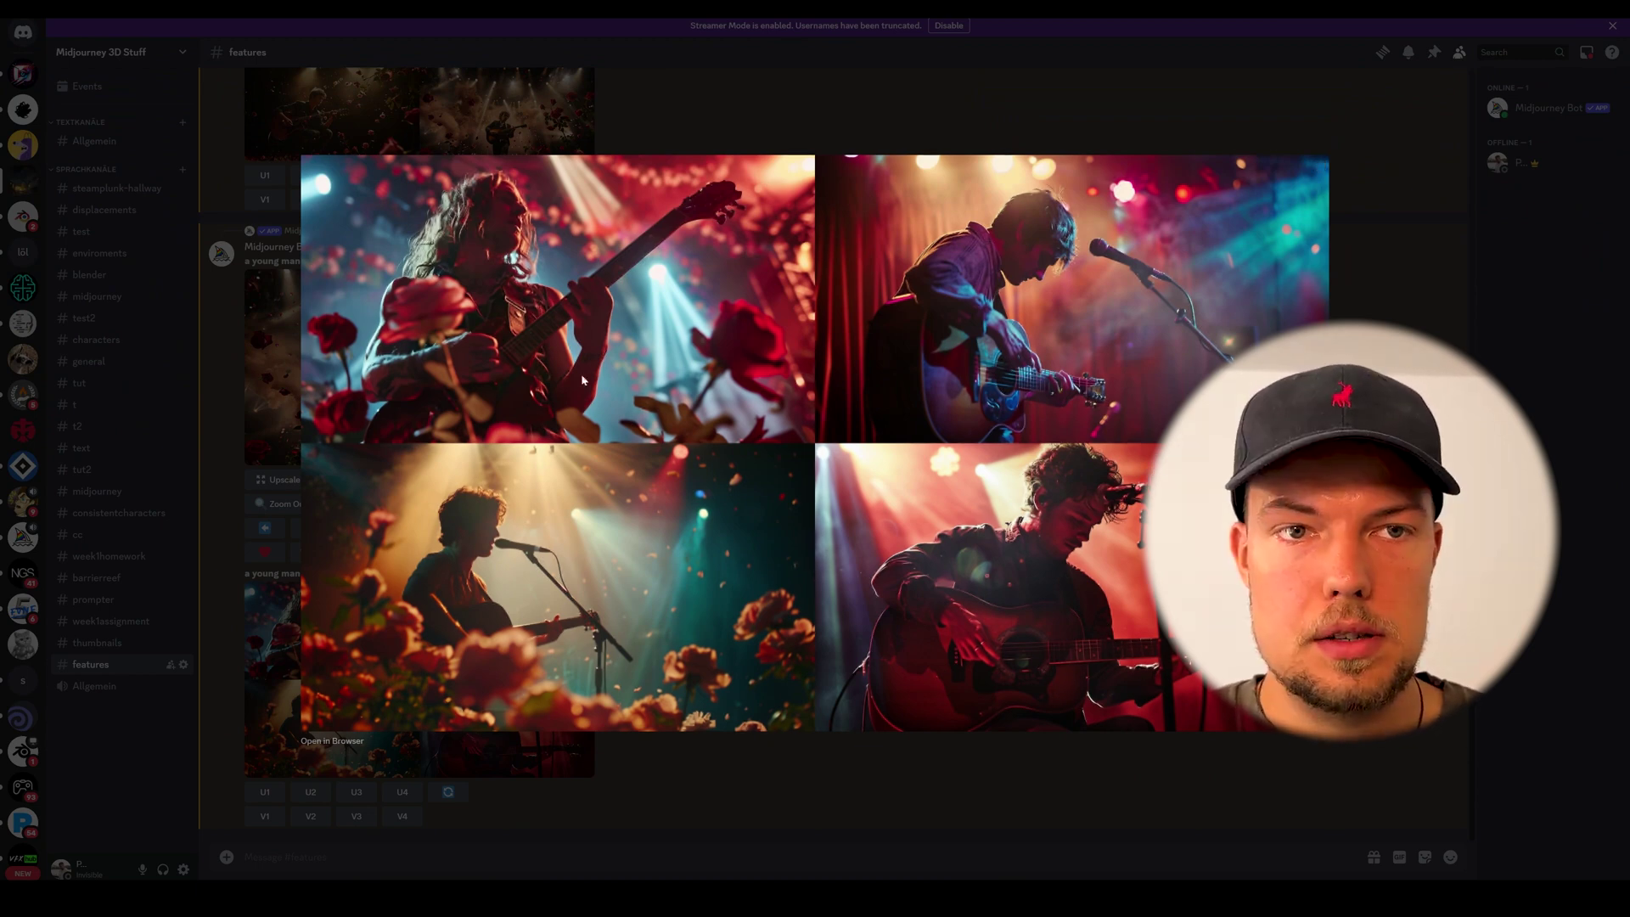
{"action": "left_click", "coordinate": [717, 791]}
{"action": "scroll", "coordinate": [425, 329], "scroll_direction": "up", "scroll_amount": 4}
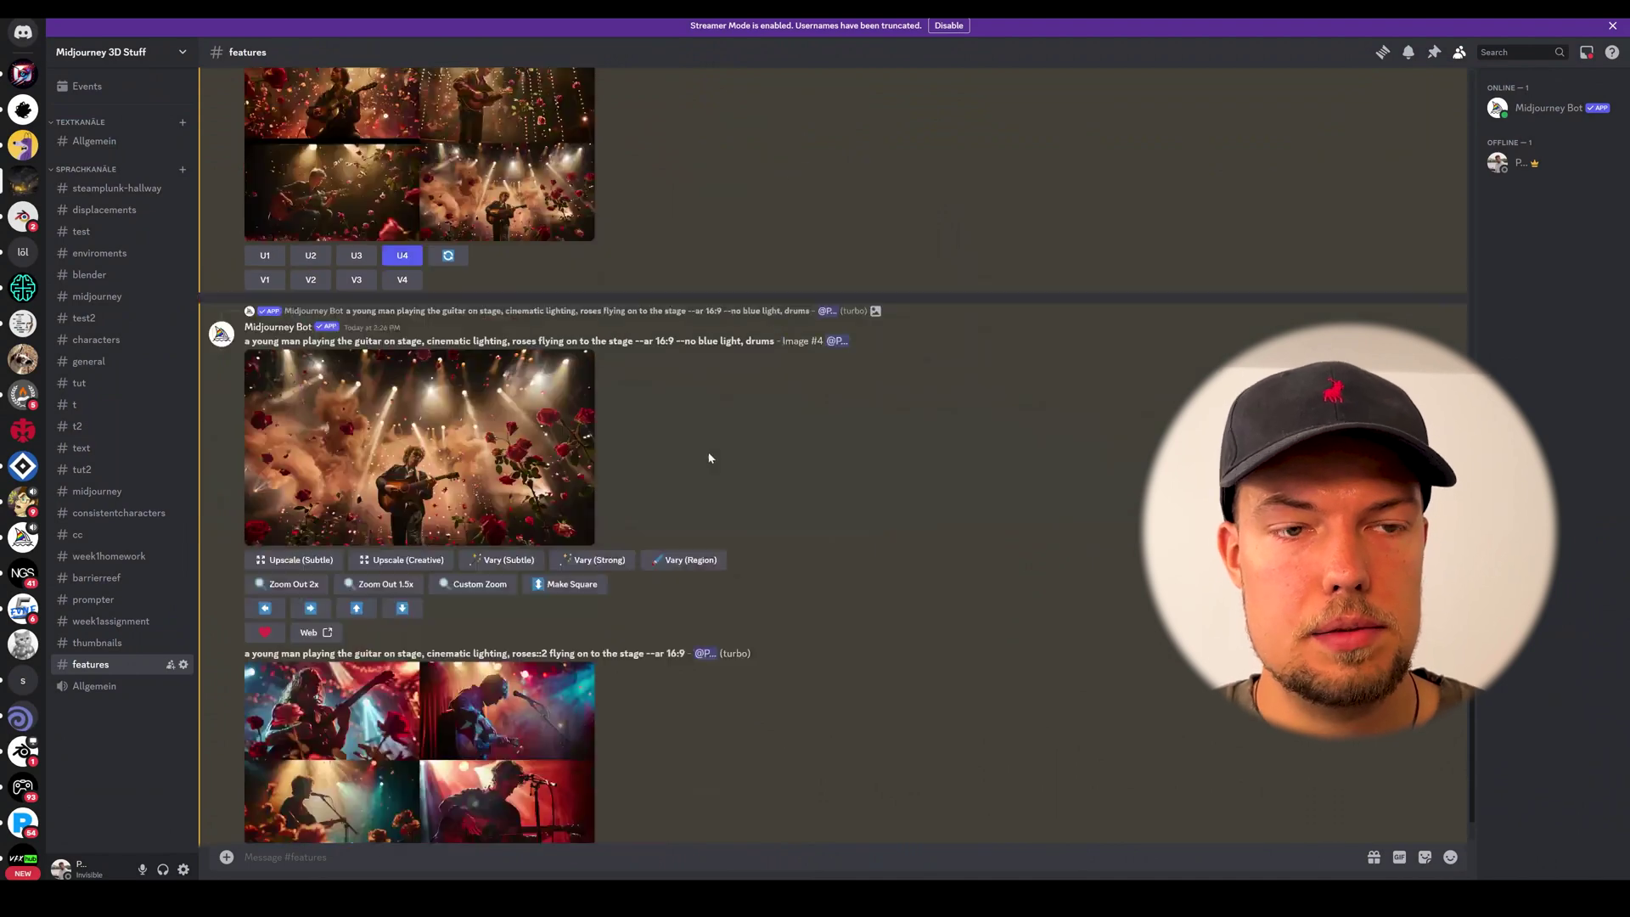
{"action": "left_click", "coordinate": [509, 645]}
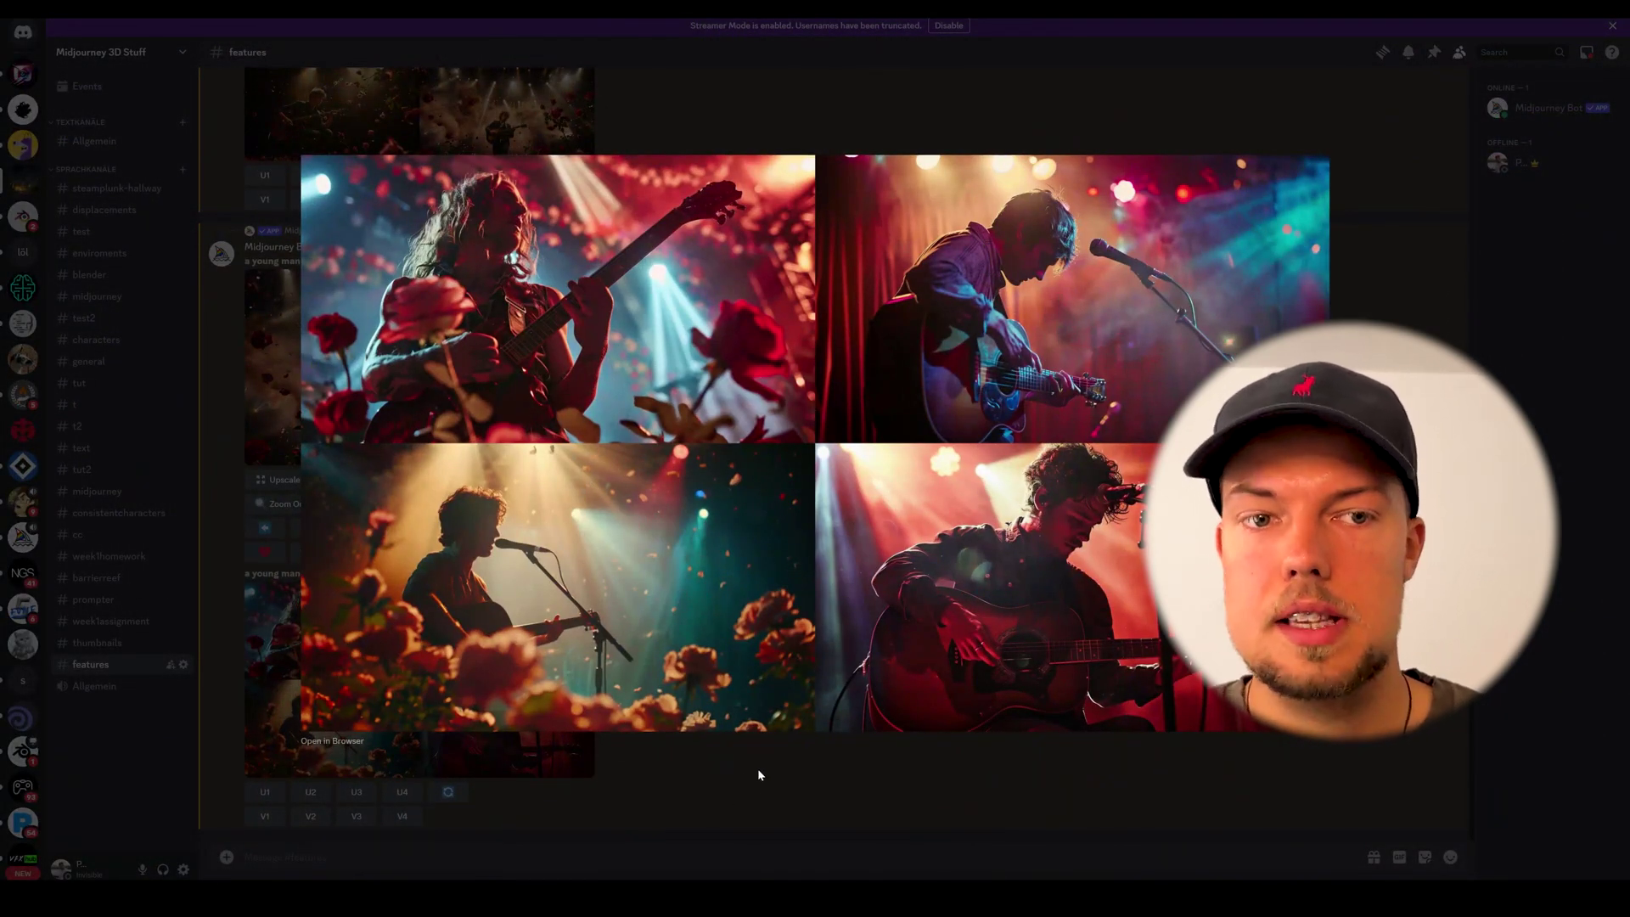
{"action": "left_click", "coordinate": [789, 801]}
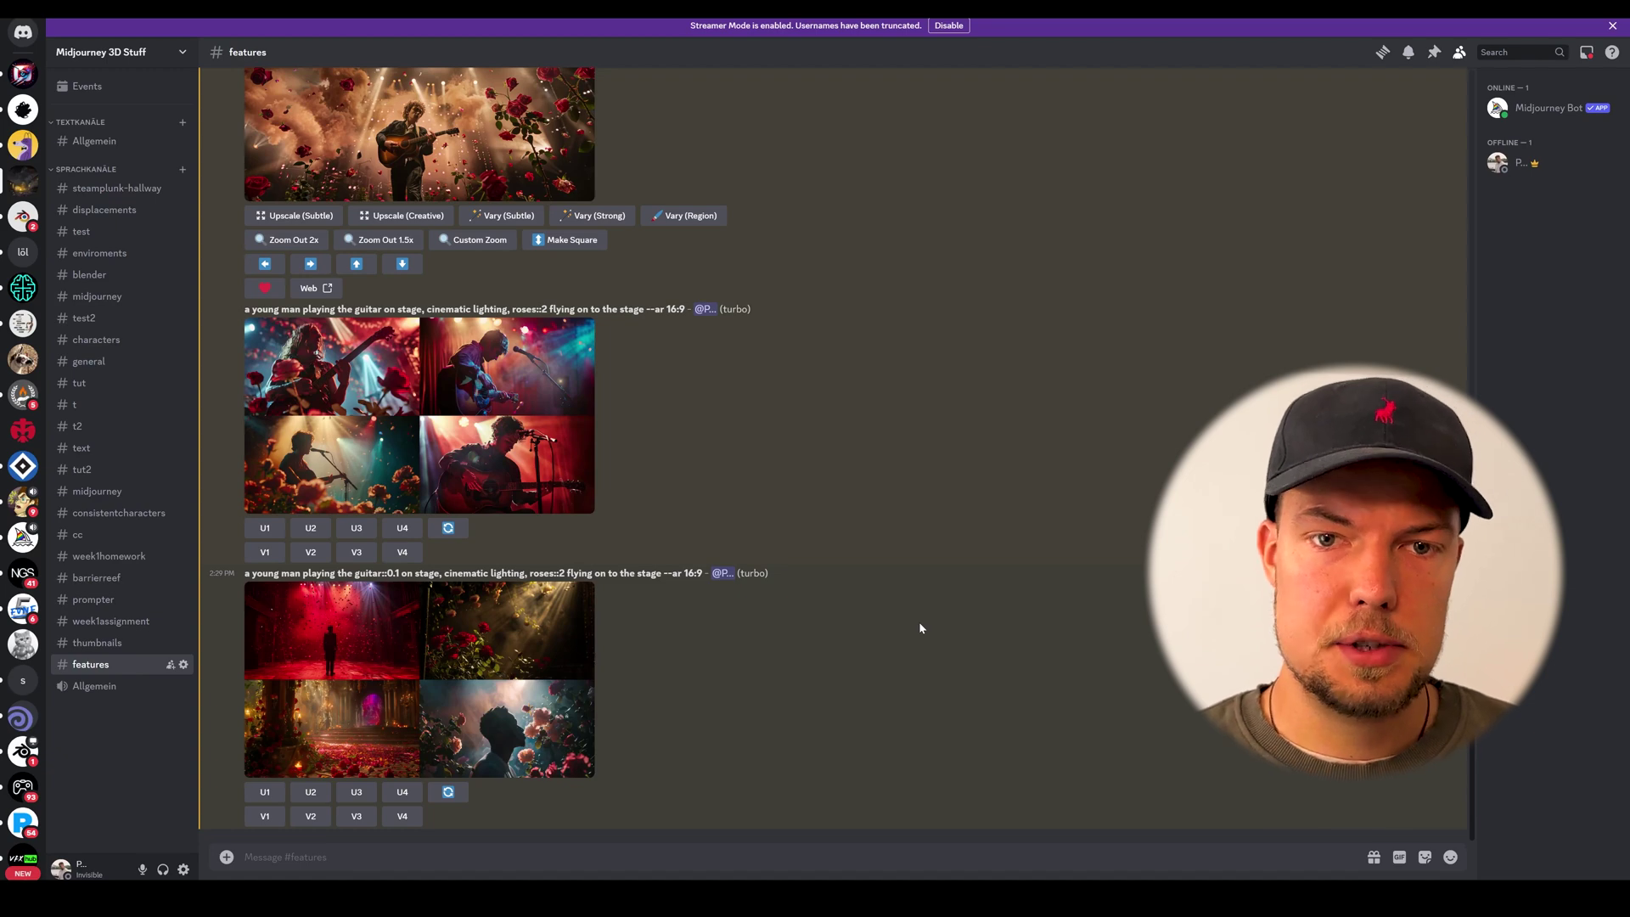
- Start a blend command for two images and upscale the first image of the roses::2 guitar grid
{"action": "type", "text": "/"}
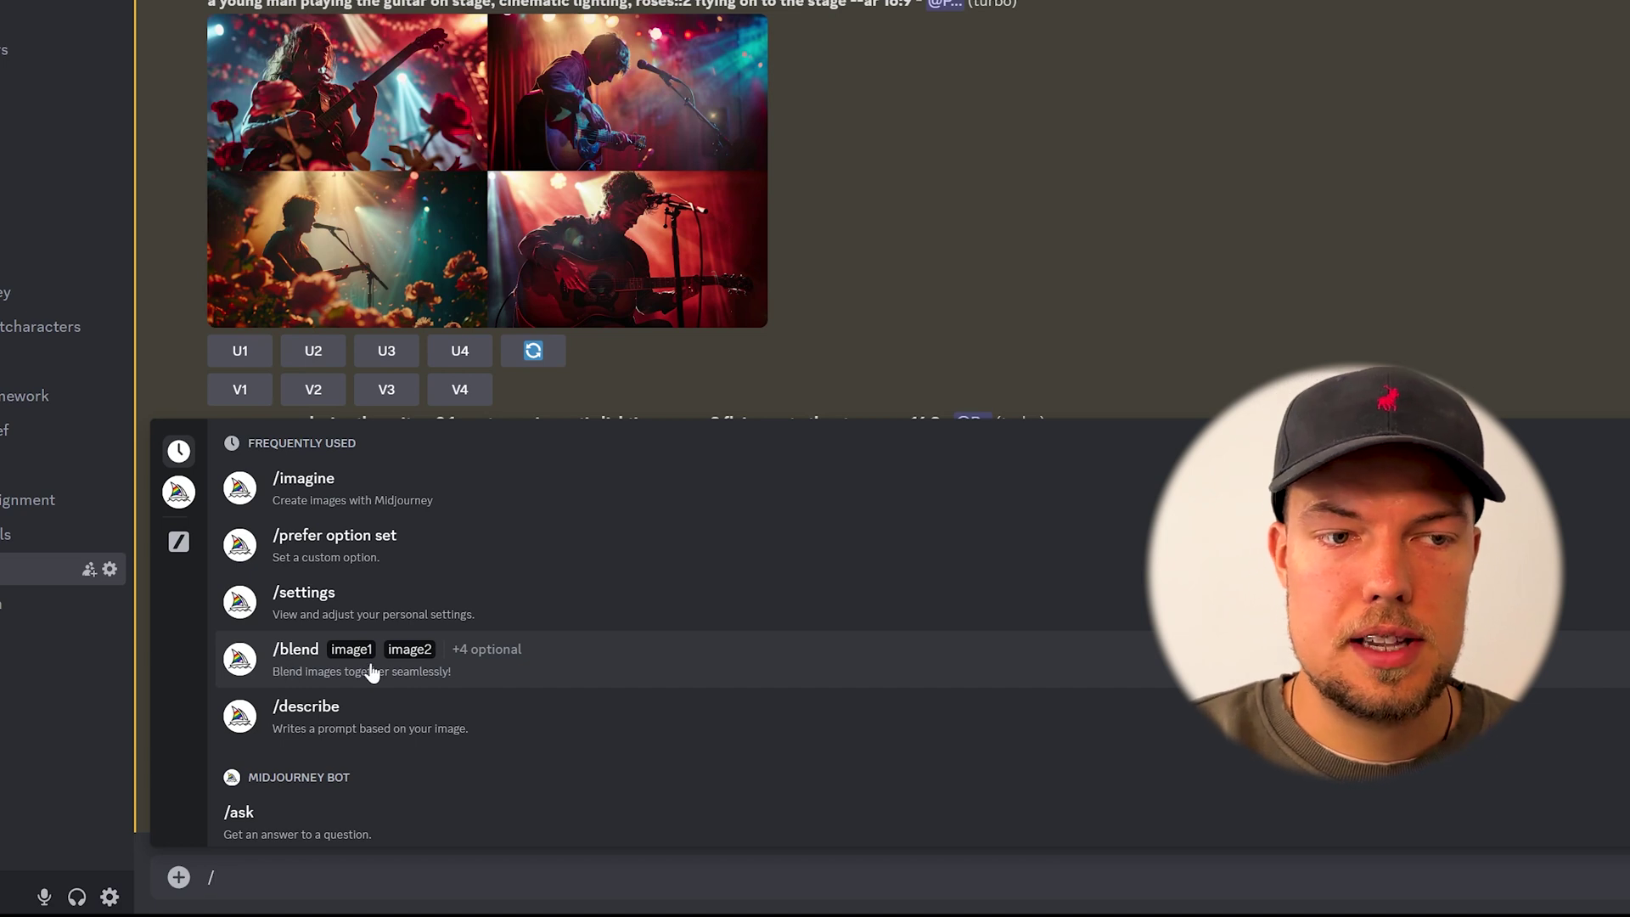
{"action": "left_click", "coordinate": [600, 664]}
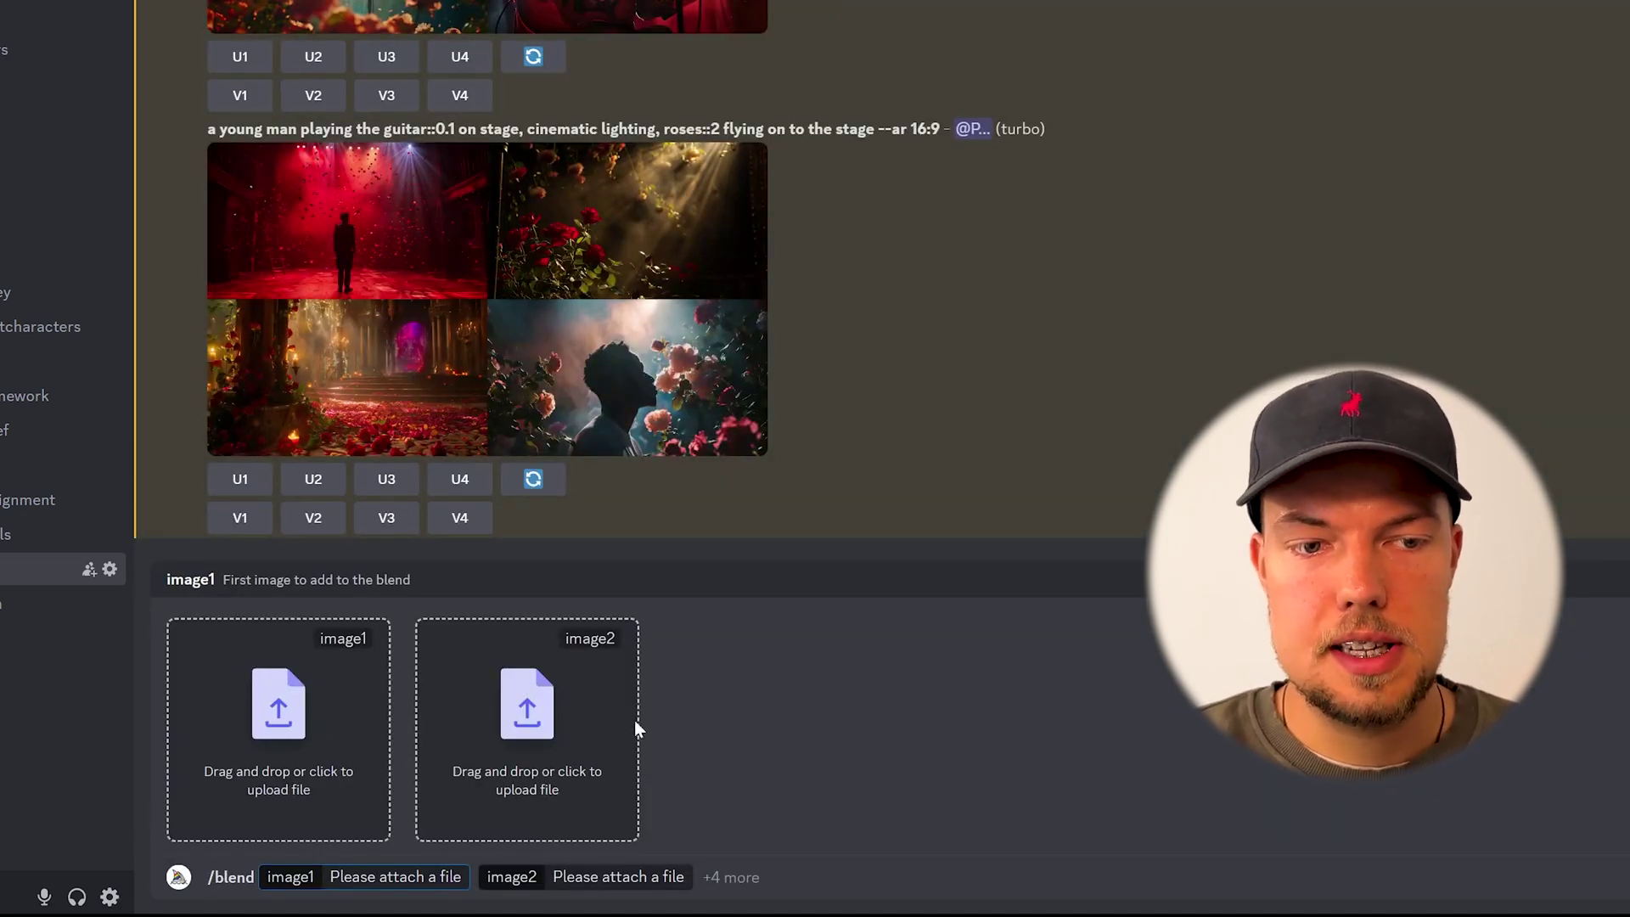
{"action": "scroll", "coordinate": [920, 298], "scroll_direction": "up", "scroll_amount": 3}
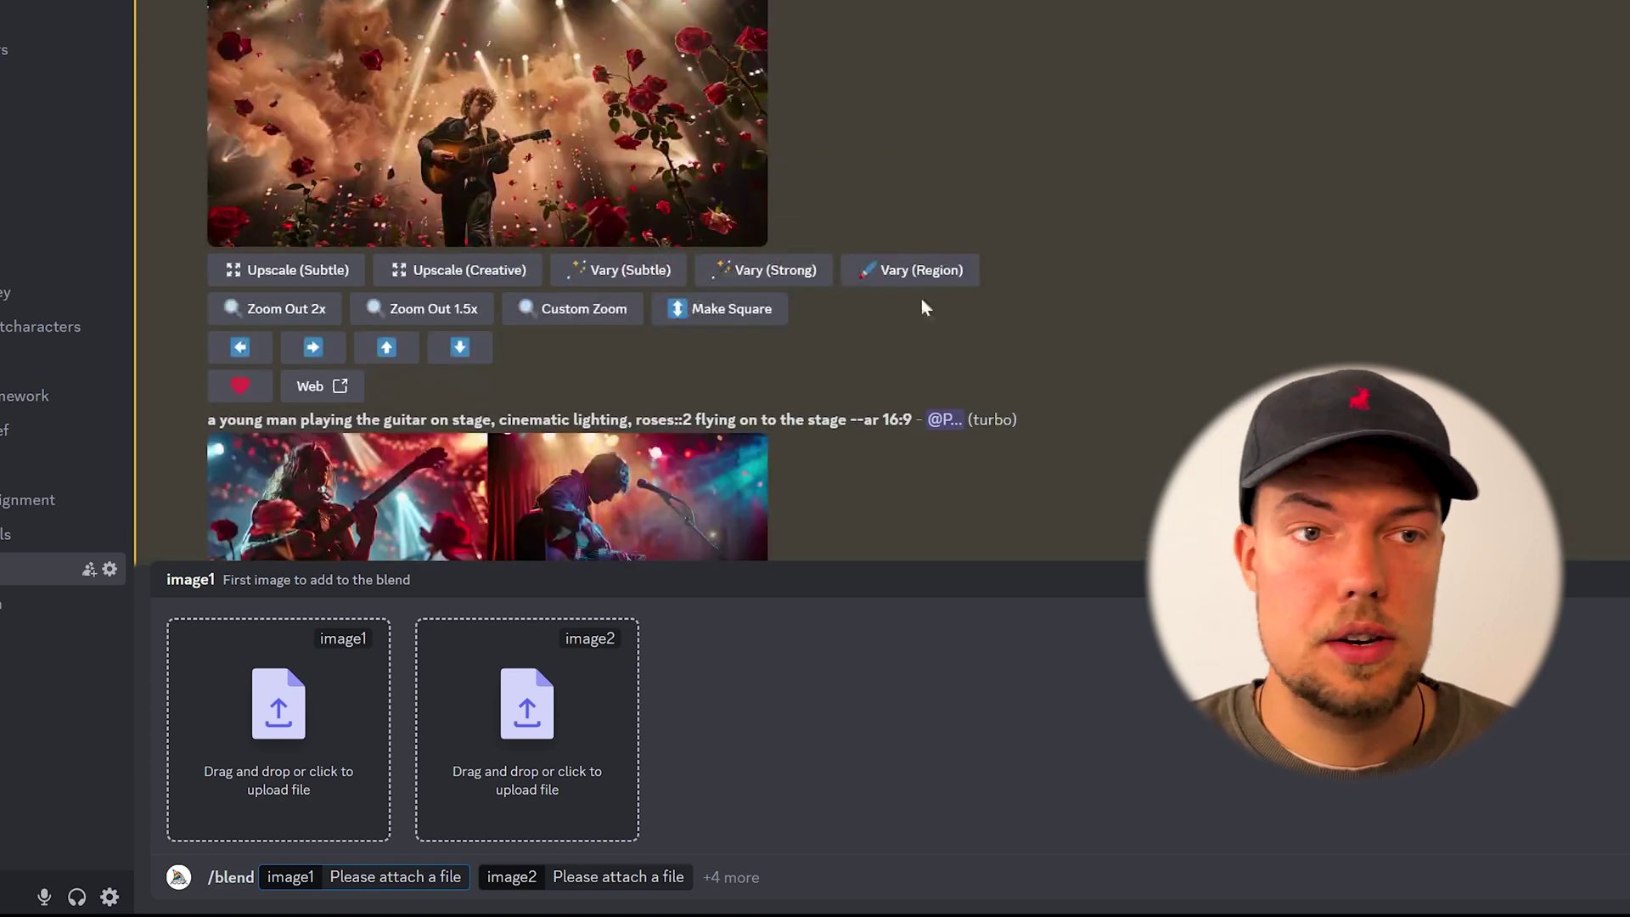
{"action": "scroll", "coordinate": [735, 303], "scroll_direction": "down", "scroll_amount": 3}
{"action": "left_click", "coordinate": [237, 59]}
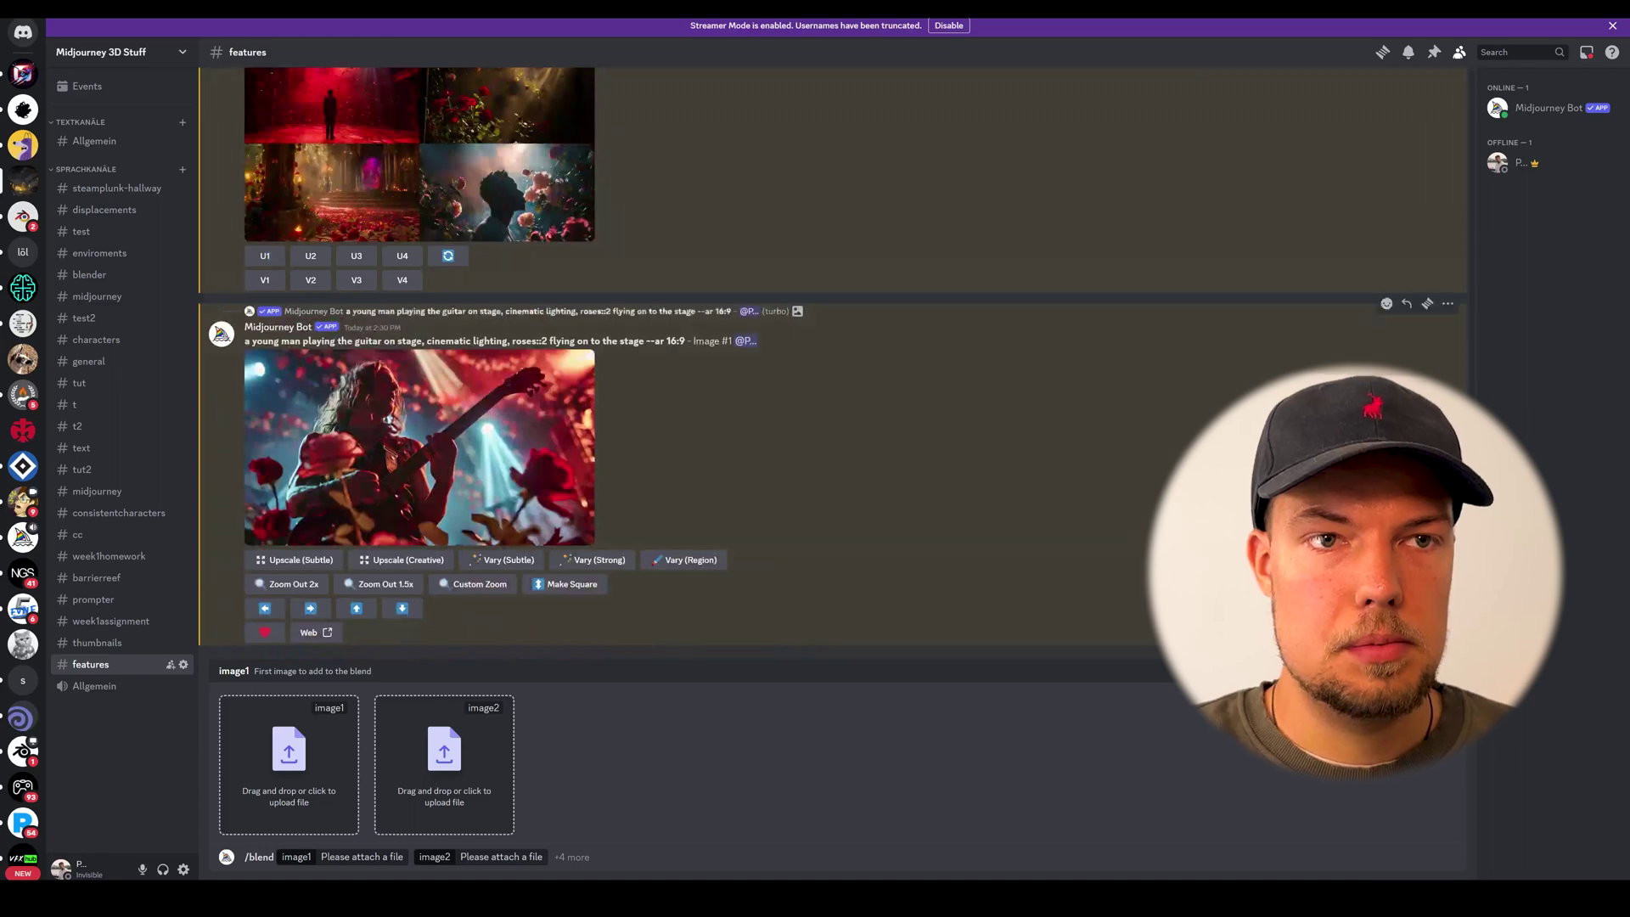
{"action": "scroll", "coordinate": [608, 484], "scroll_direction": "up", "scroll_amount": 4}
{"action": "scroll", "coordinate": [650, 504], "scroll_direction": "down", "scroll_amount": 4}
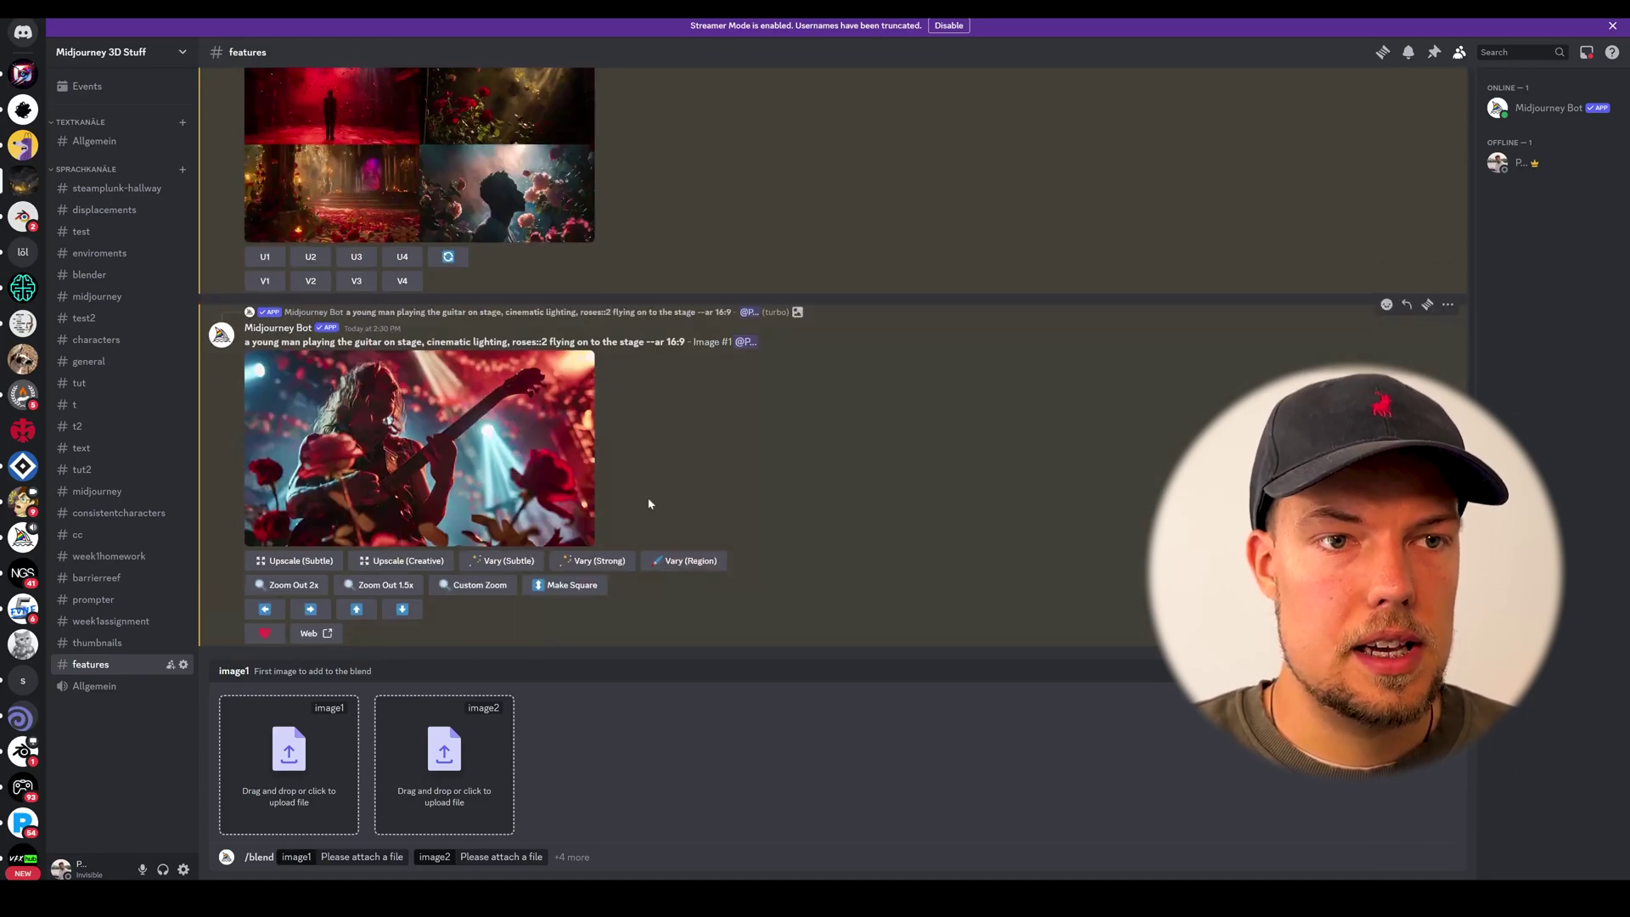
- Upscale the first image of the unweighted "roses flying on to the stage --ar 16:9" guitar grid
{"action": "scroll", "coordinate": [649, 505], "scroll_direction": "up", "scroll_amount": 10}
{"action": "scroll", "coordinate": [629, 432], "scroll_direction": "down", "scroll_amount": 1}
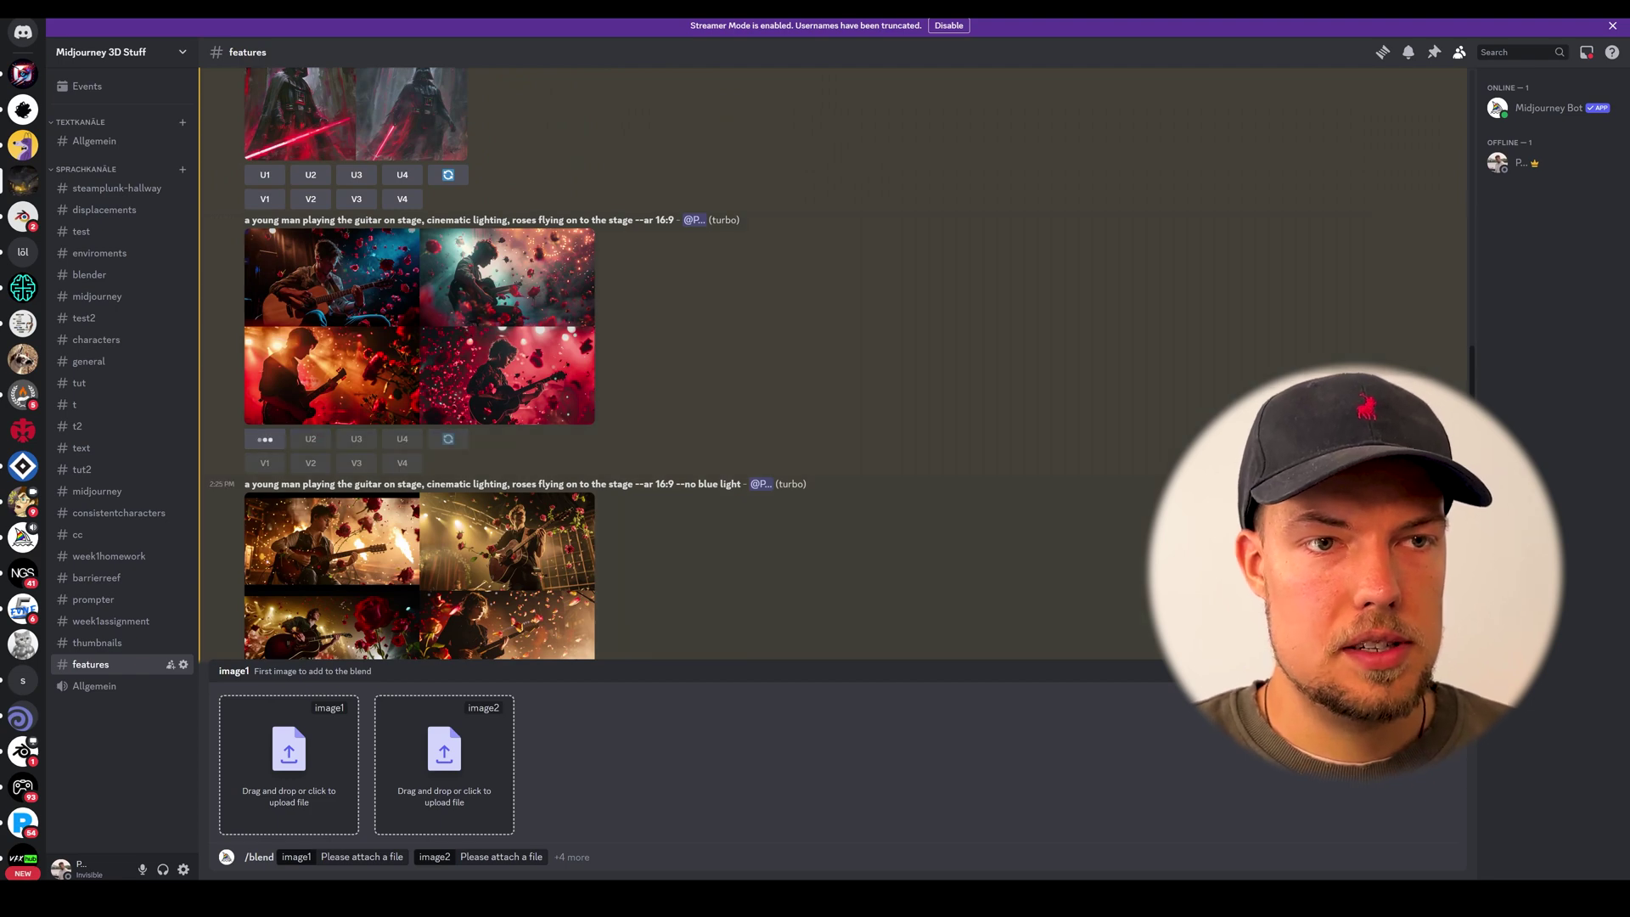
{"action": "scroll", "coordinate": [634, 436], "scroll_direction": "down", "scroll_amount": 5}
{"action": "scroll", "coordinate": [628, 376], "scroll_direction": "down", "scroll_amount": 5}
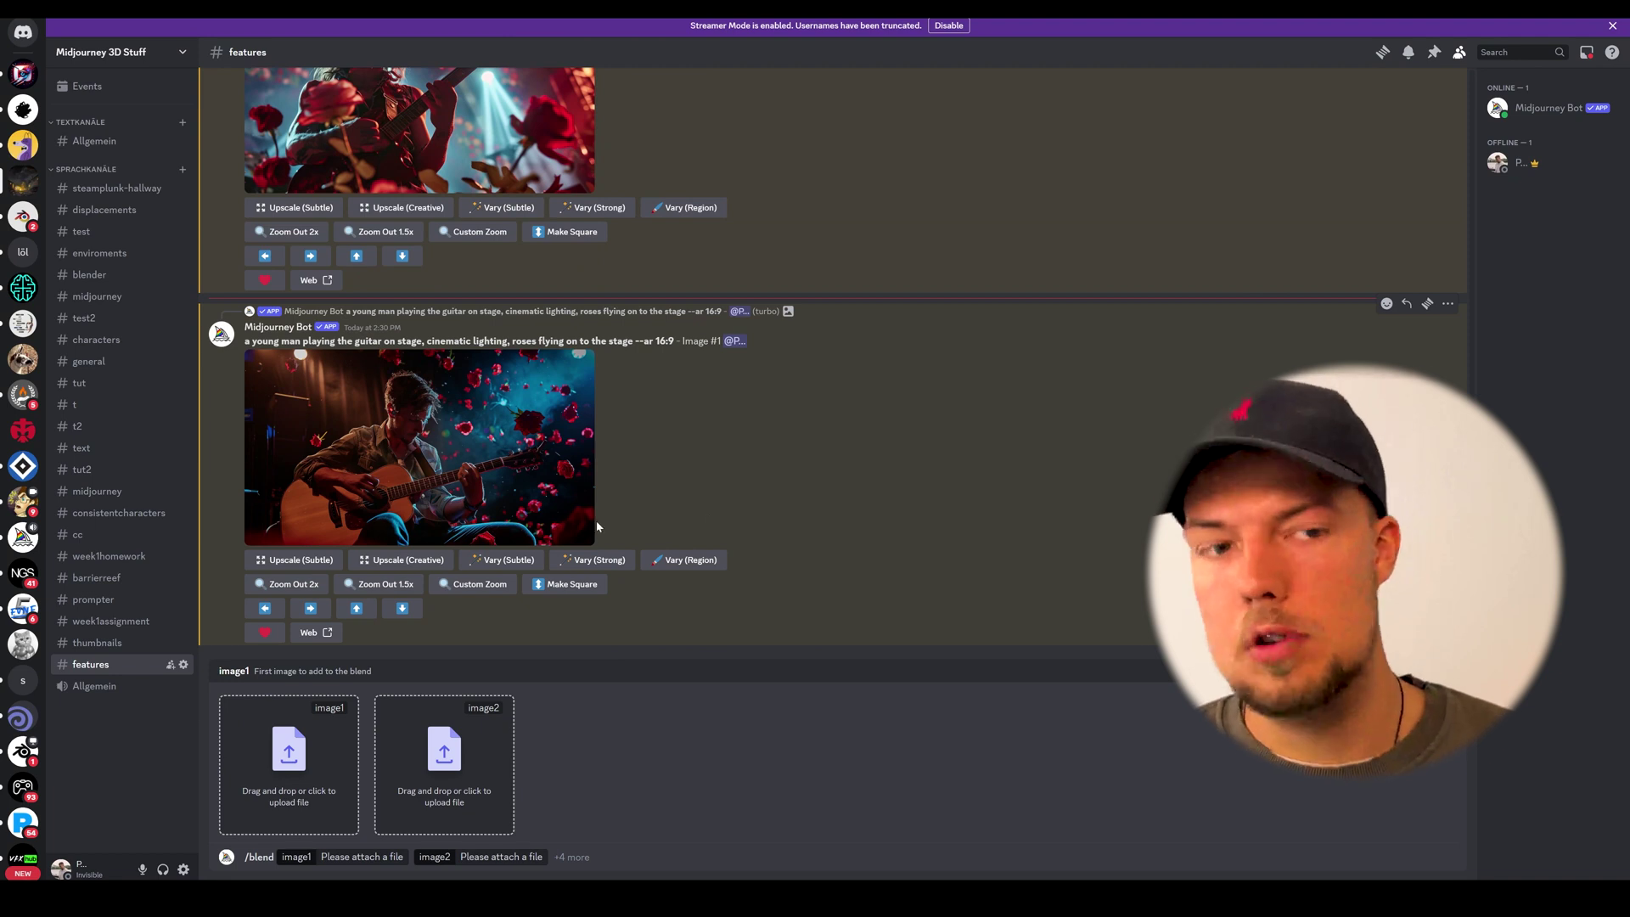
- Try to supply a blend image by pasting its link into the blend command, and remove the pasted link
{"action": "key", "text": "ctrl+v"}
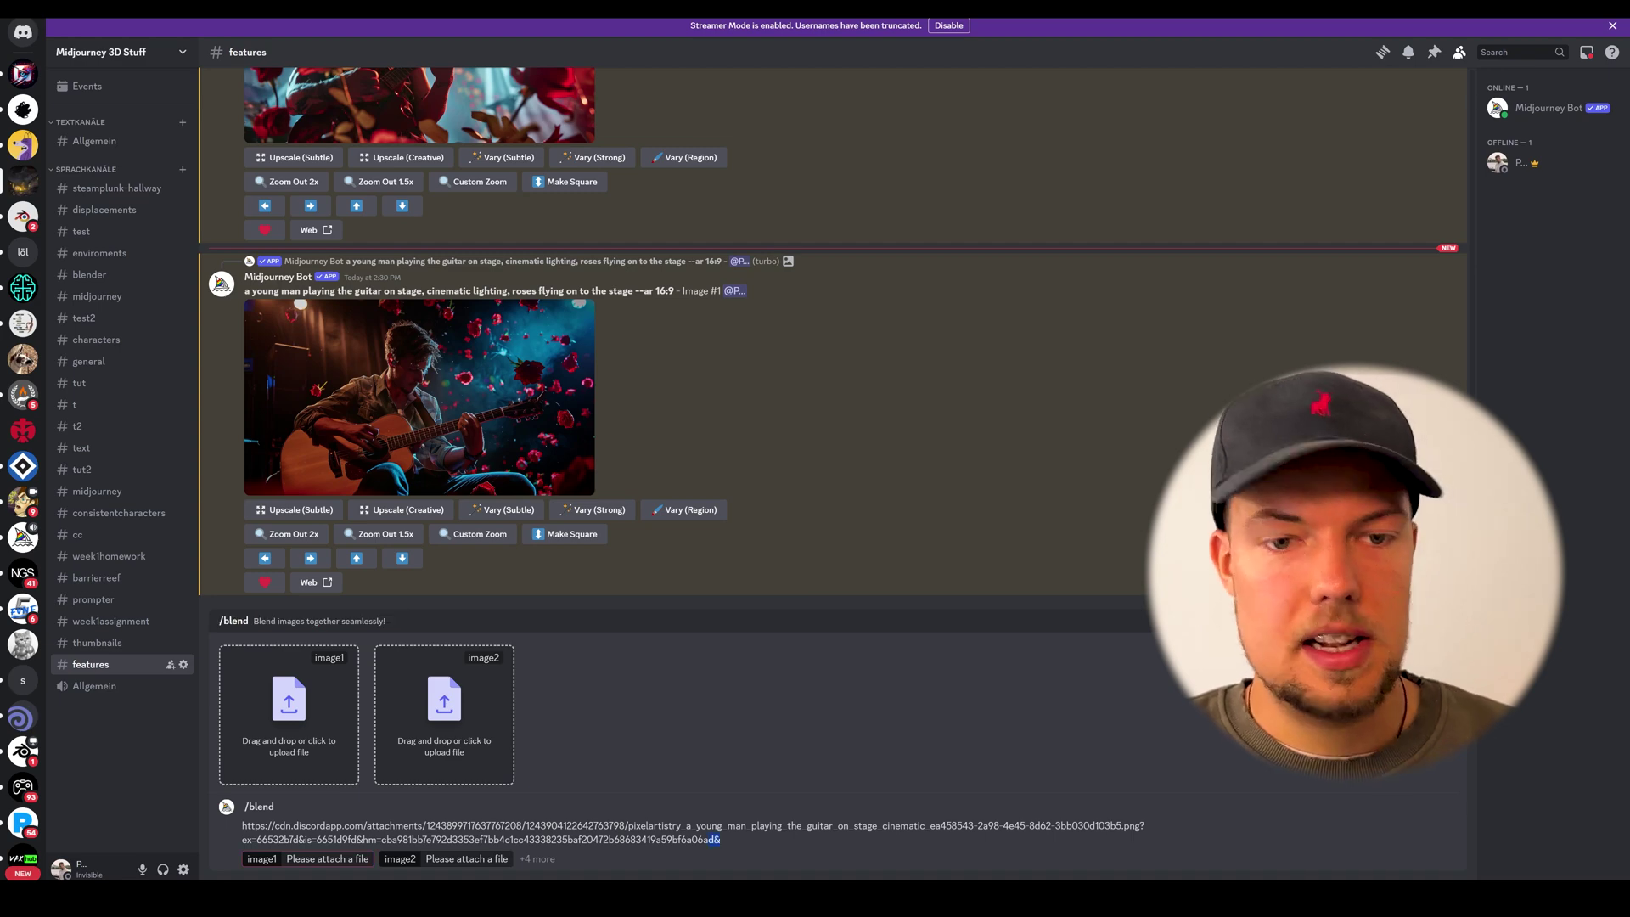
{"action": "left_click_drag", "start_coordinate": [720, 840], "coordinate": [237, 828]}
{"action": "key", "text": "BackSpace"}
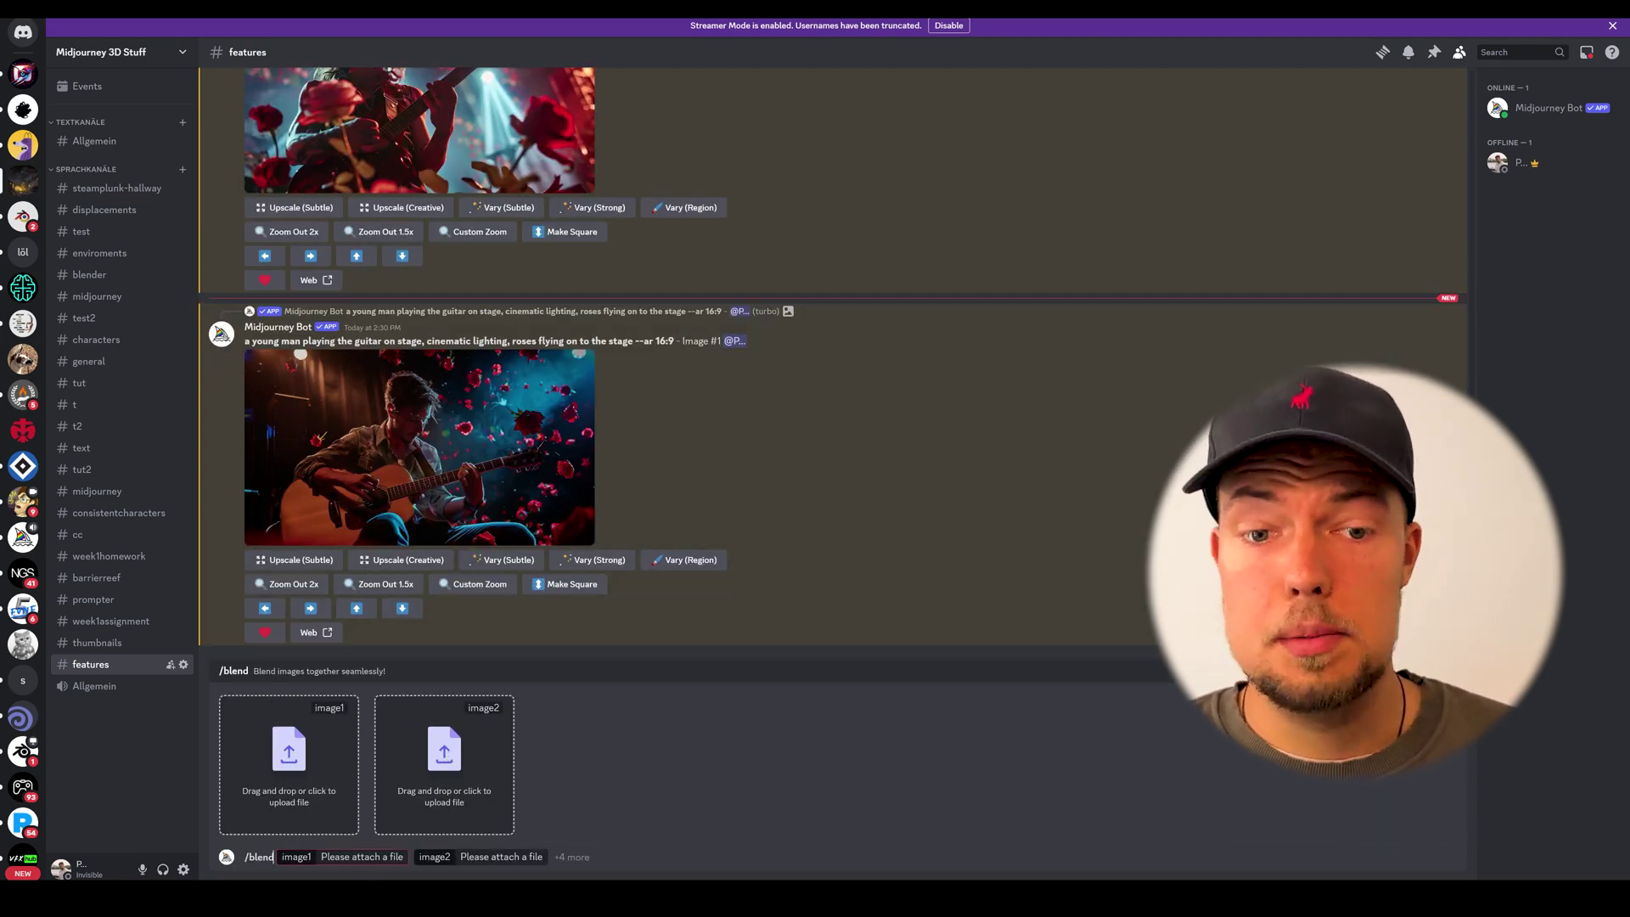
{"action": "left_click", "coordinate": [512, 858]}
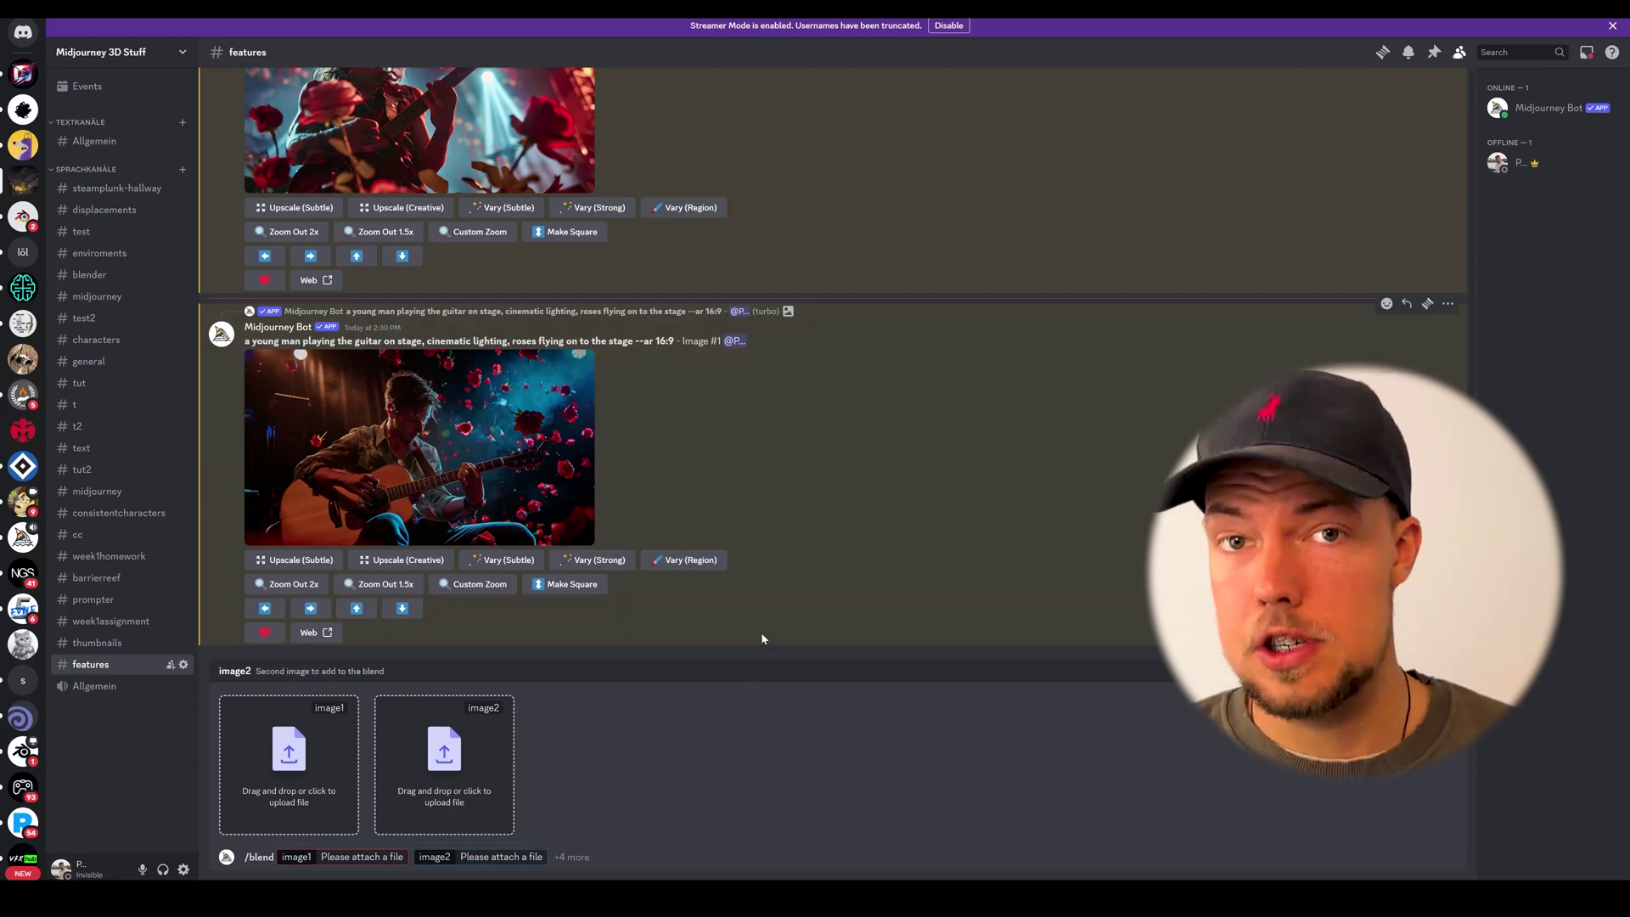
- Open the upscaled roses::2 guitar image in the browser and save it to the Bilder folder
{"action": "left_click", "coordinate": [560, 475]}
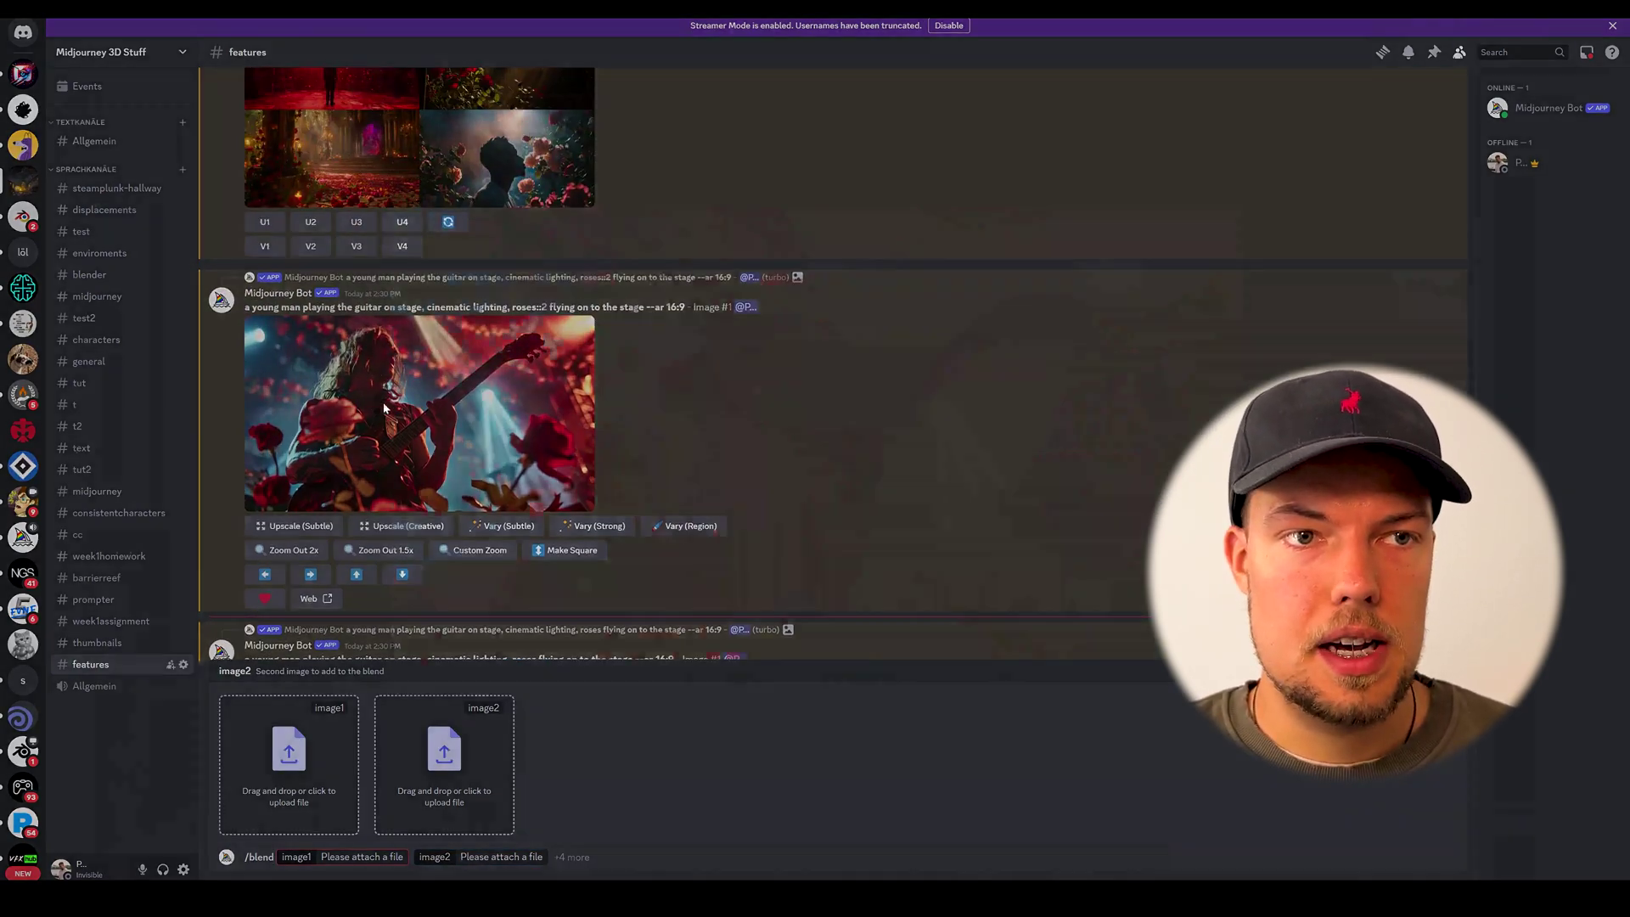
{"action": "key", "text": "Escape"}
{"action": "scroll", "coordinate": [720, 418], "scroll_direction": "down", "scroll_amount": 2}
{"action": "scroll", "coordinate": [648, 437], "scroll_direction": "up", "scroll_amount": 2}
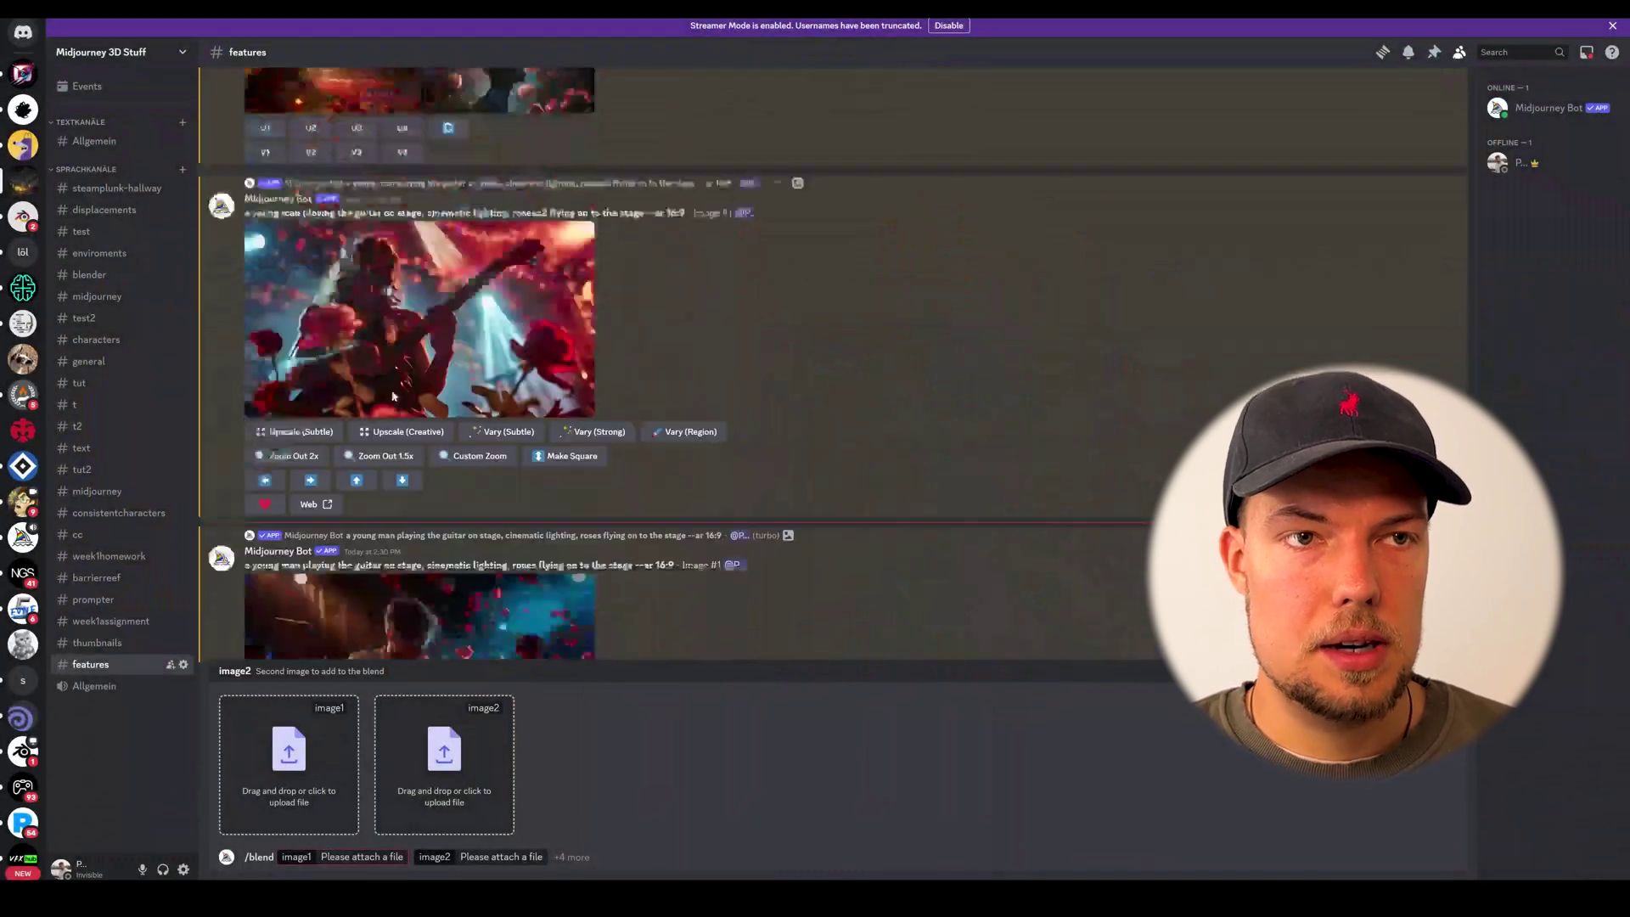
{"action": "left_click", "coordinate": [480, 481]}
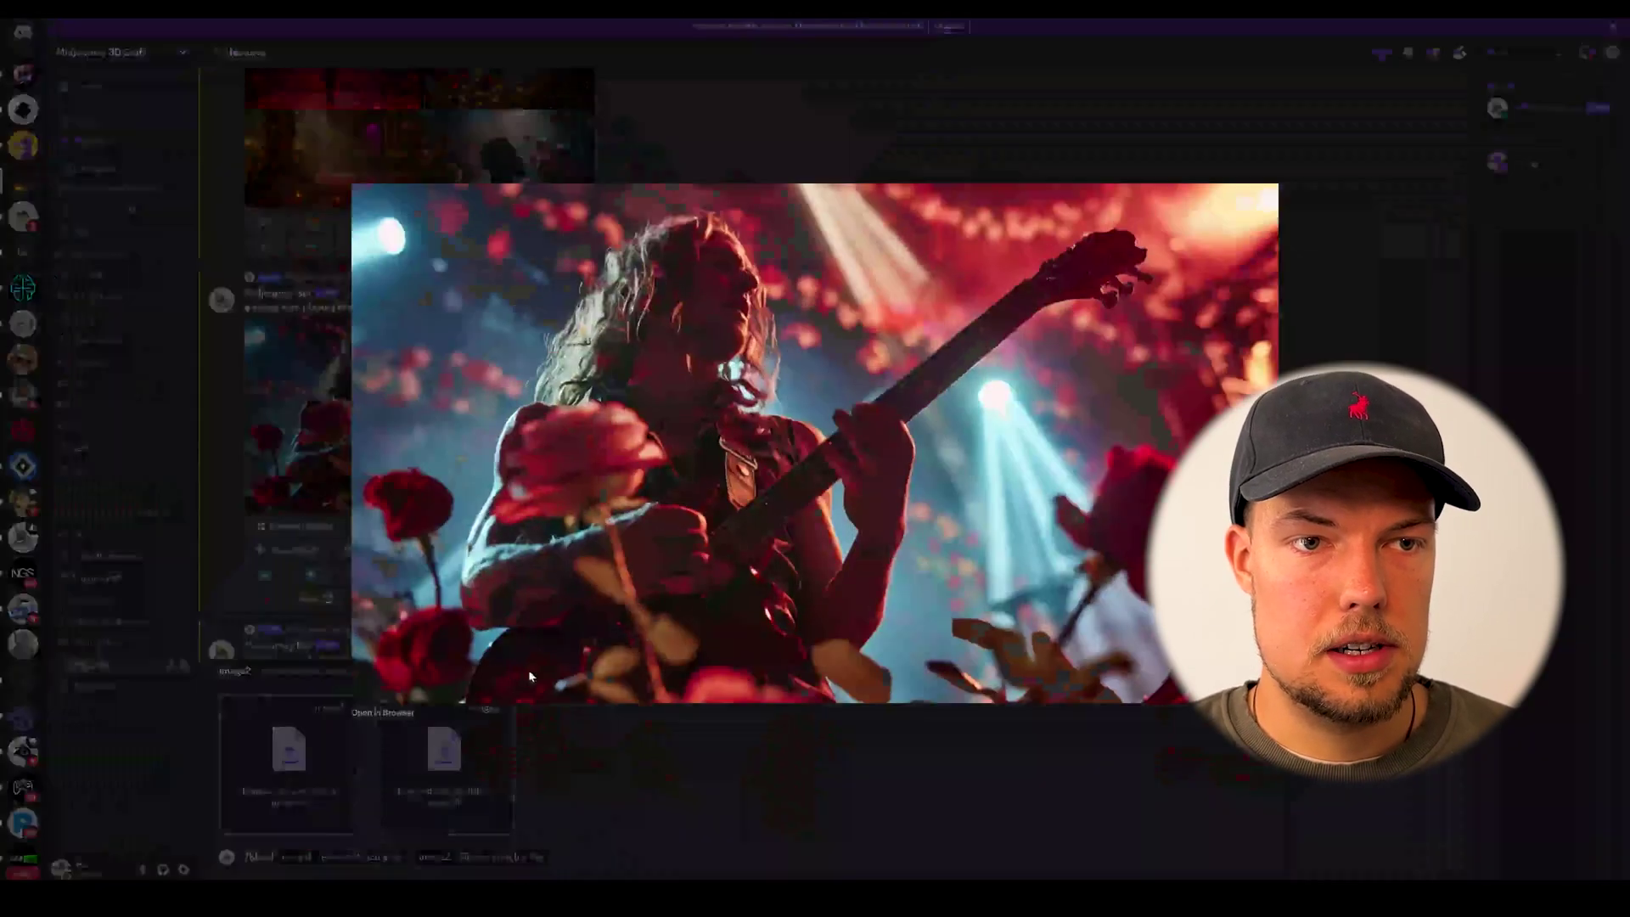
{"action": "left_click", "coordinate": [380, 712]}
{"action": "right_click", "coordinate": [635, 440]}
{"action": "left_click", "coordinate": [691, 473]}
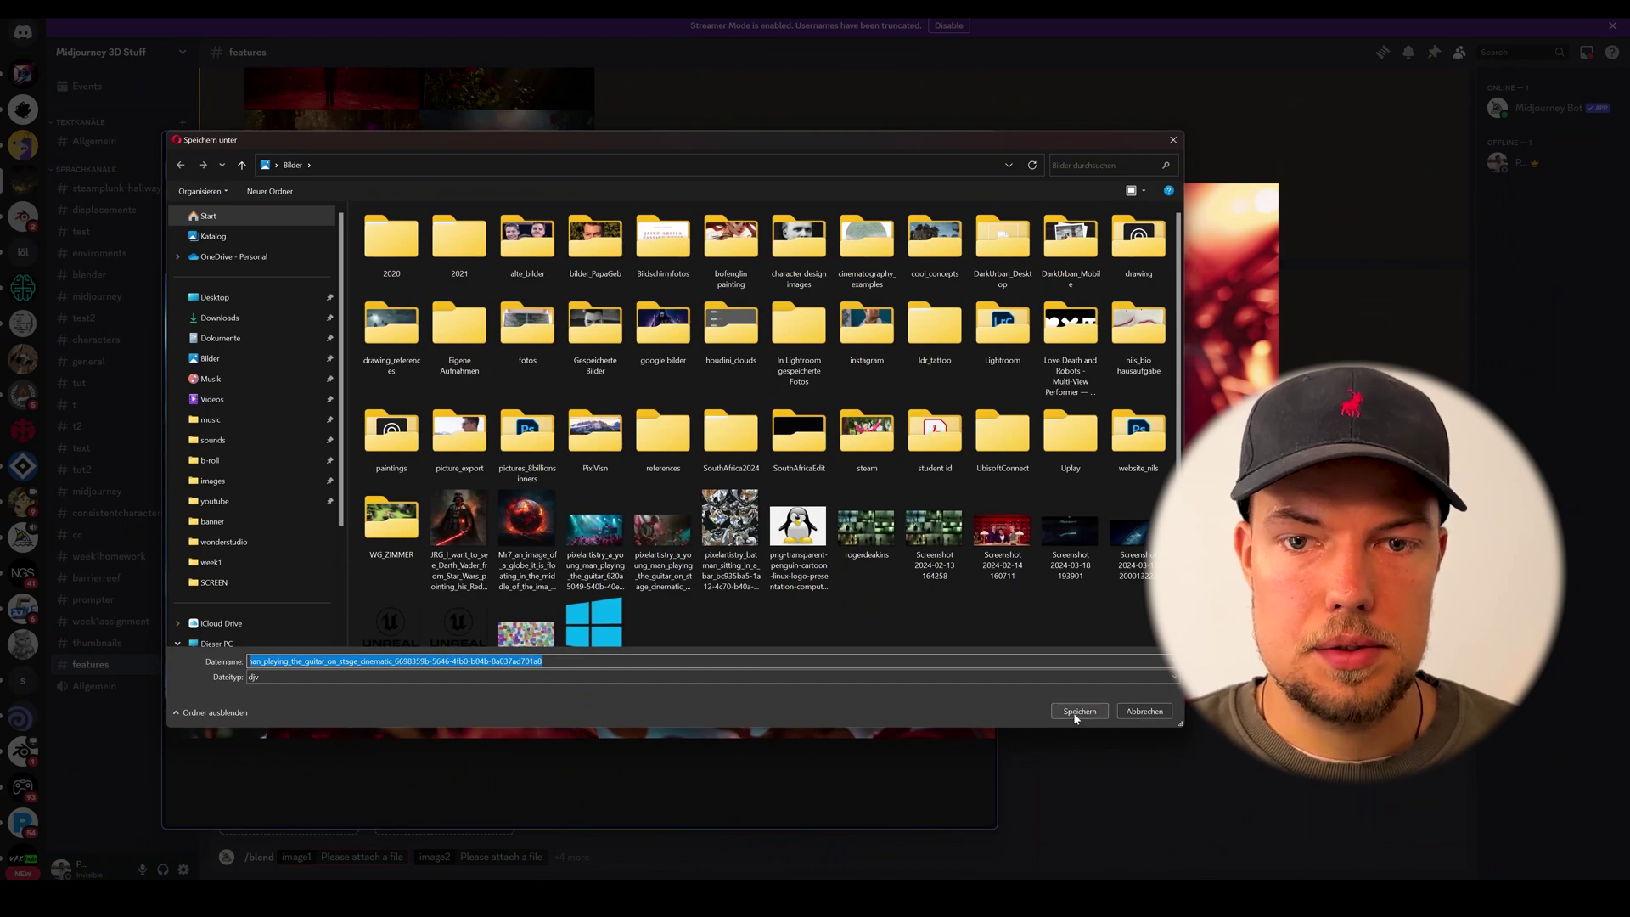
{"action": "left_click", "coordinate": [1077, 713]}
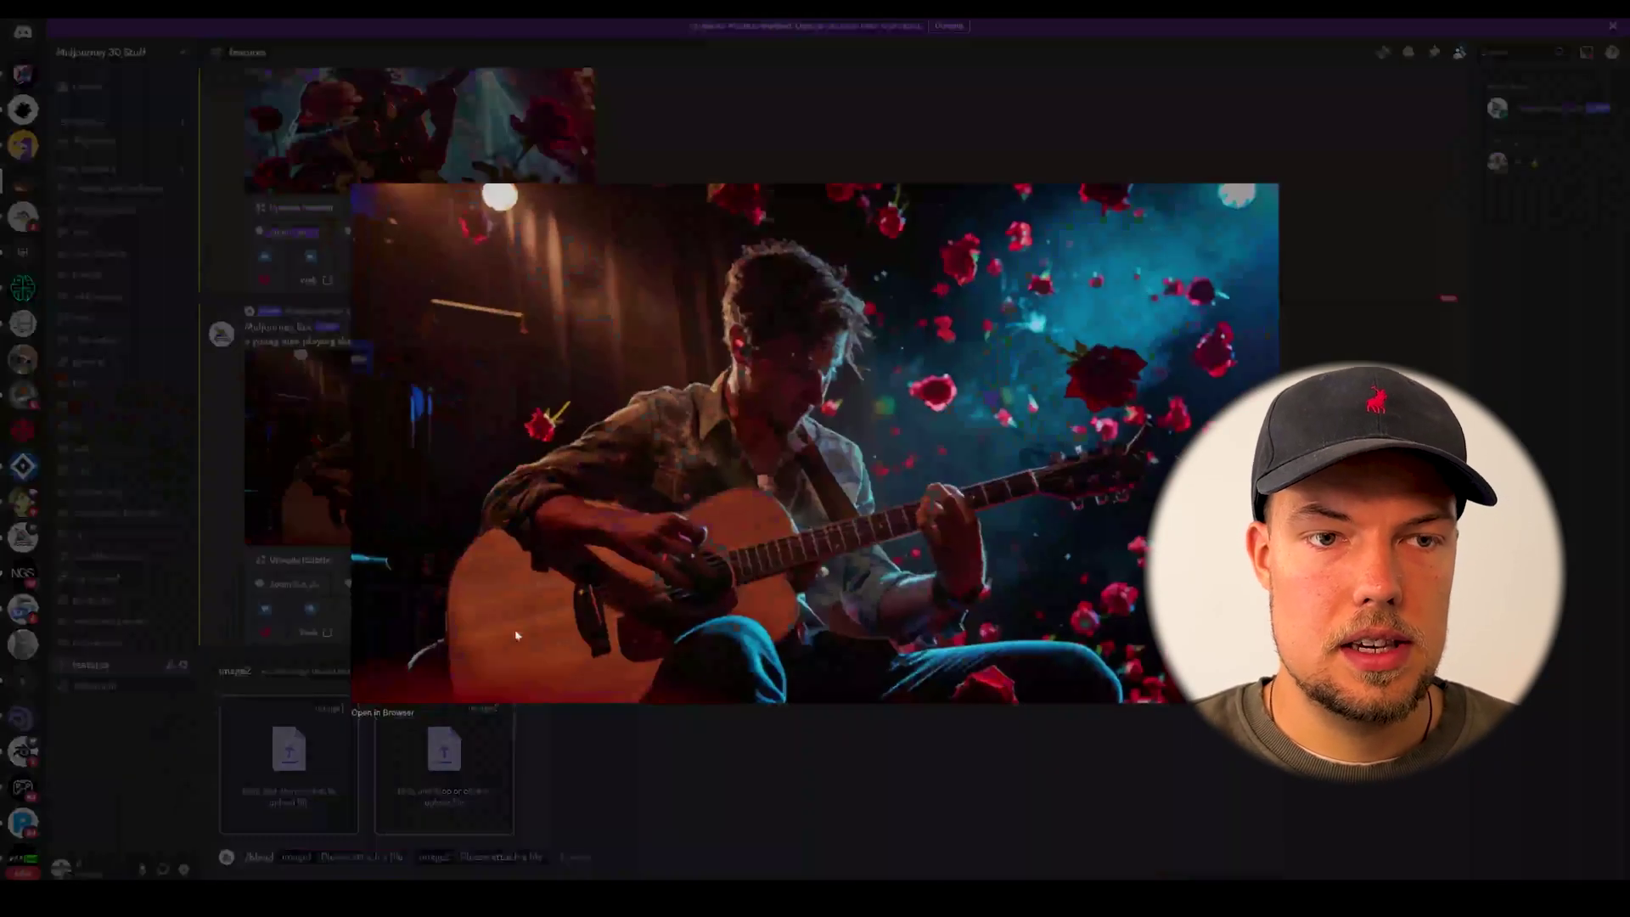
- Open the upscaled unweighted guitar image in the browser, save it, and show the download in its folder
{"action": "left_click", "coordinate": [382, 712]}
{"action": "right_click", "coordinate": [758, 422]}
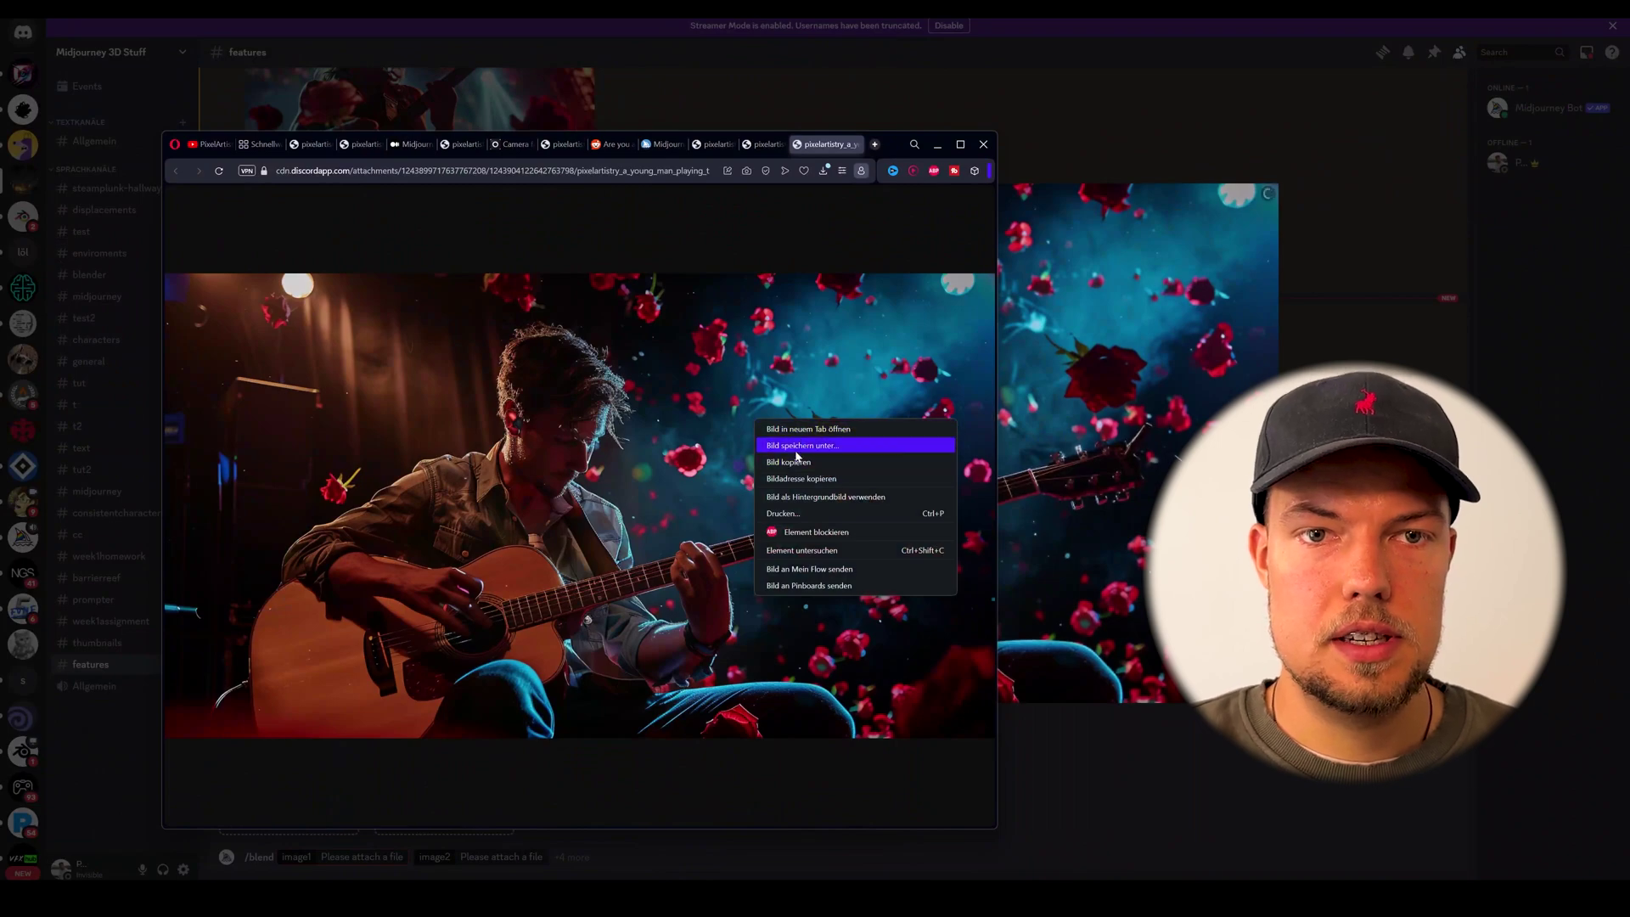
{"action": "left_click", "coordinate": [796, 452]}
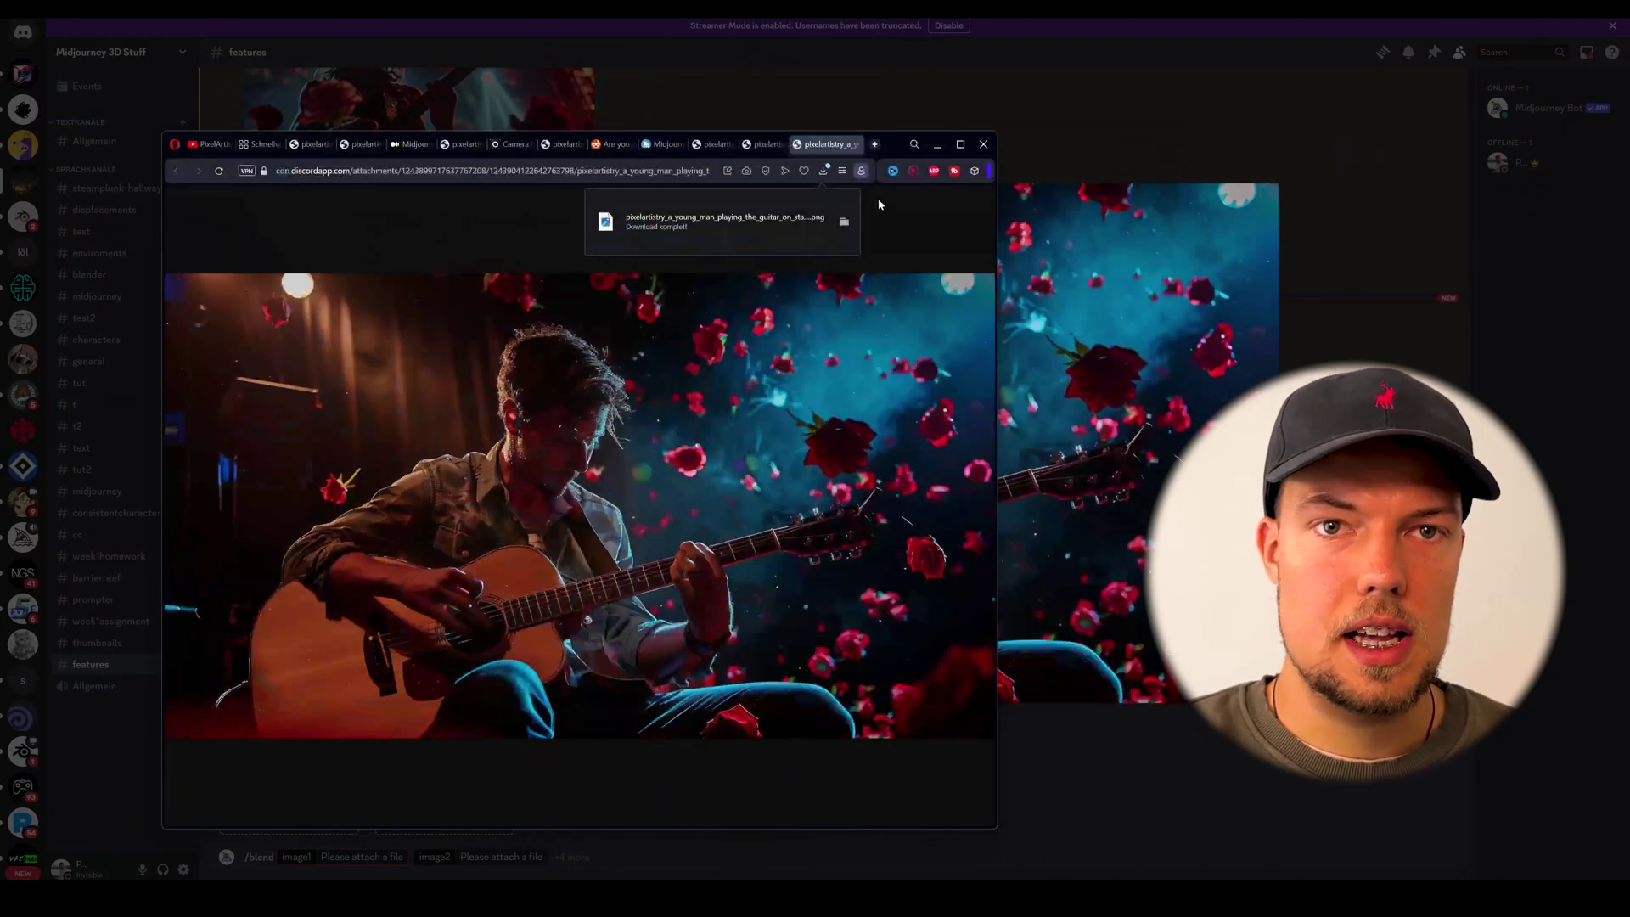
{"action": "left_click", "coordinate": [844, 222]}
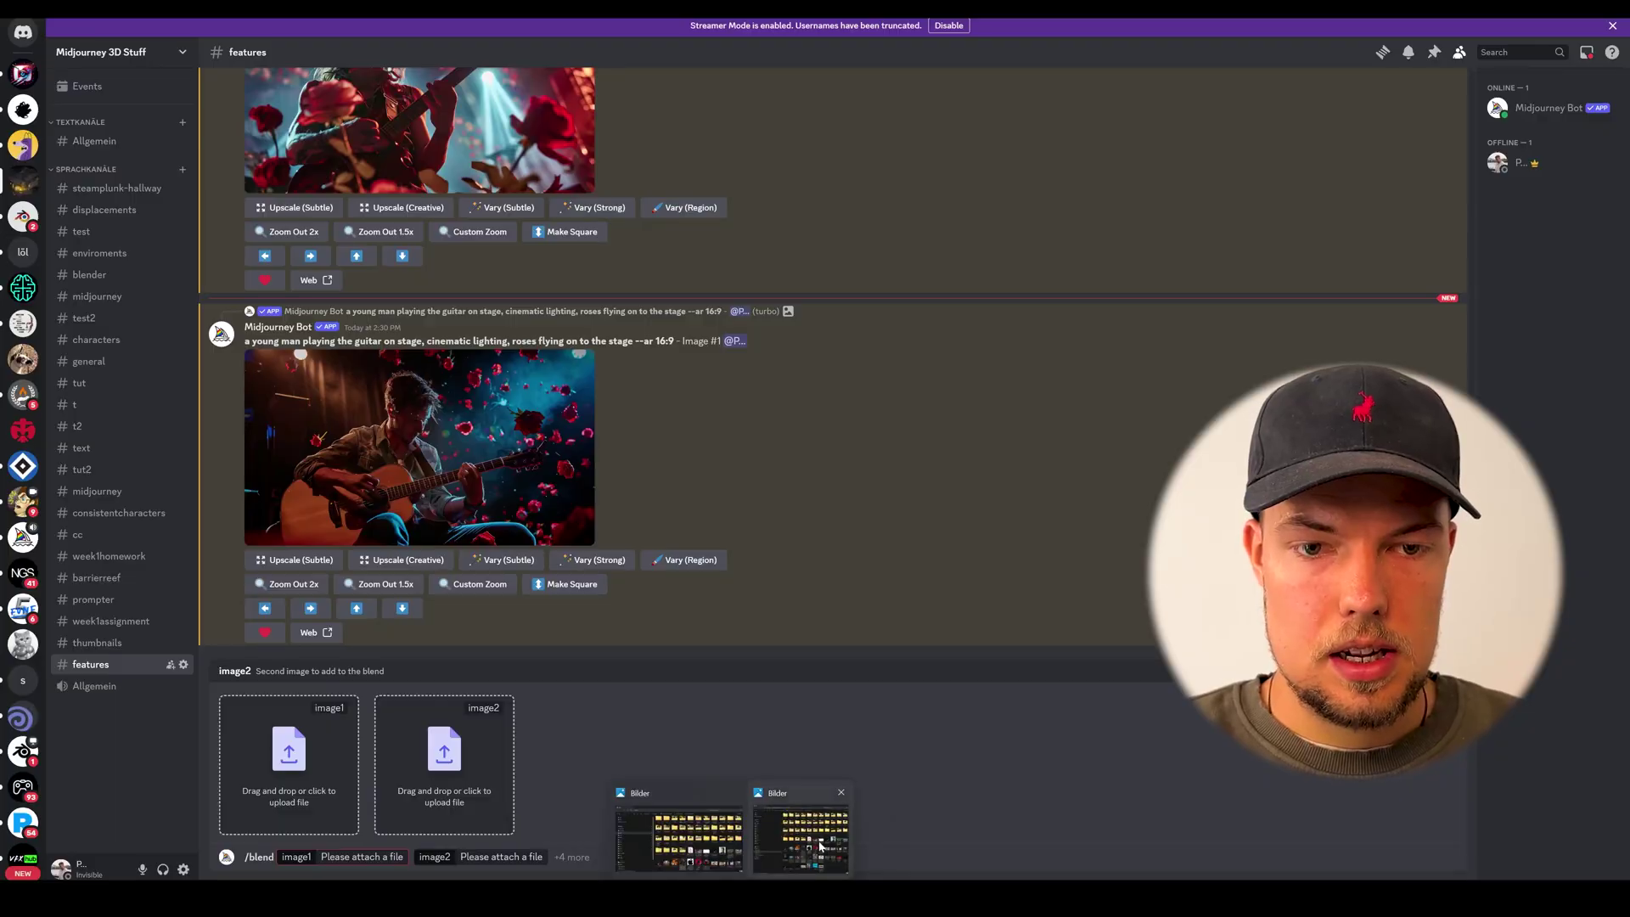
- Attach the two saved guitar images as image1 and image2, generate the blend, and inspect the enlarged grid
{"action": "key", "text": "alt+Tab"}
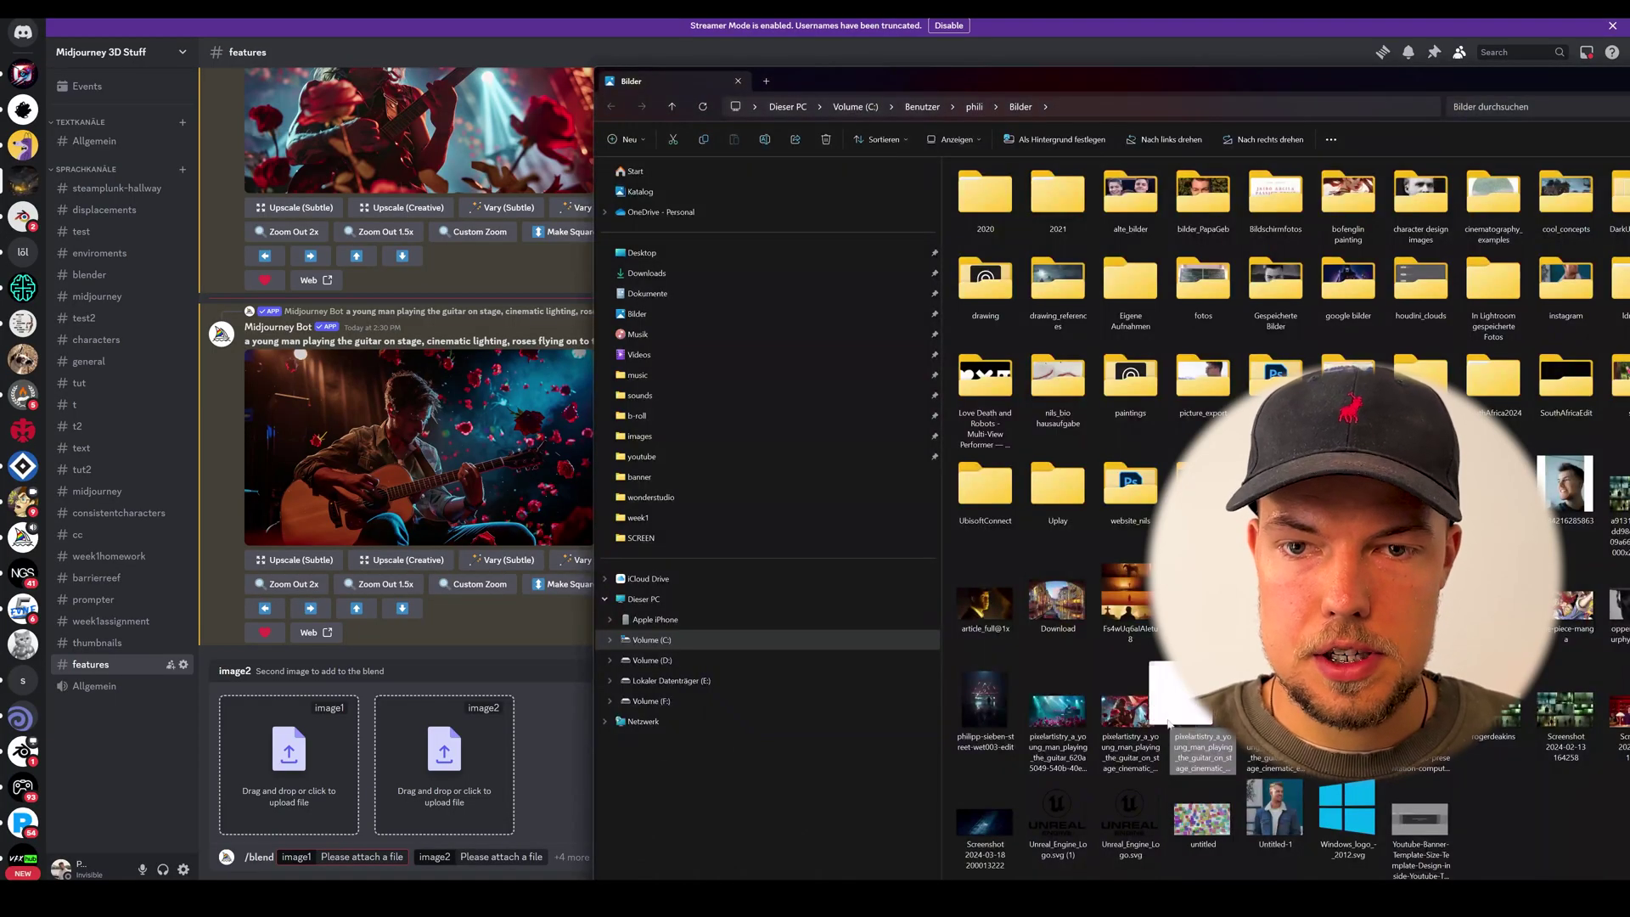
{"action": "left_click_drag", "start_coordinate": [1170, 724], "coordinate": [280, 764]}
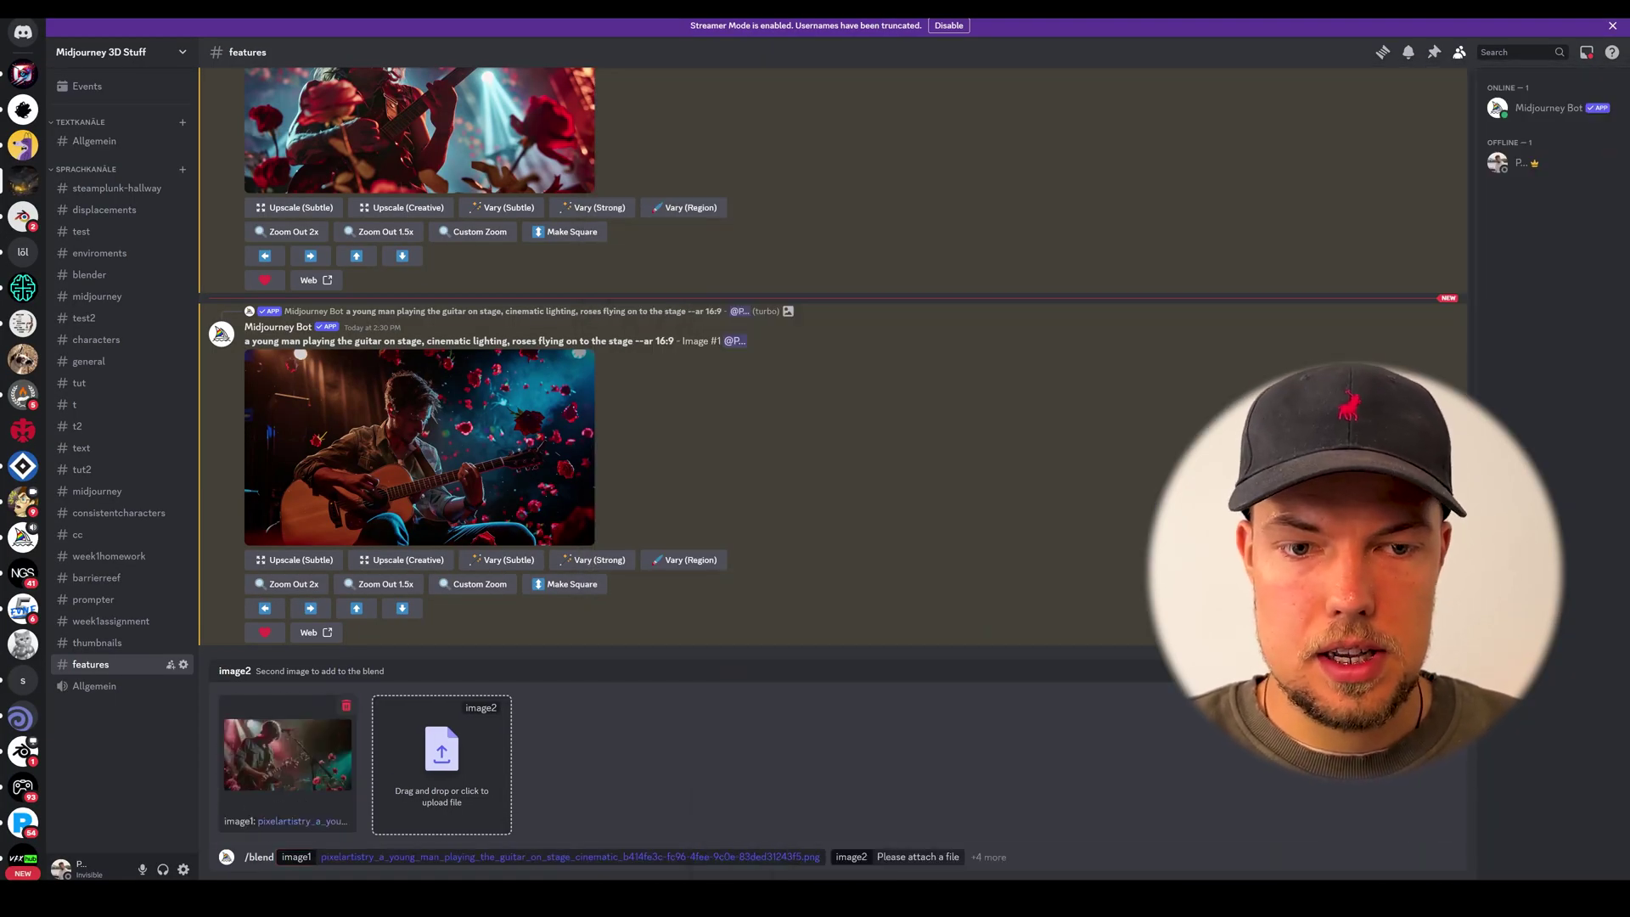
{"action": "left_click", "coordinate": [671, 837]}
{"action": "left_click_drag", "start_coordinate": [1170, 723], "coordinate": [442, 764]}
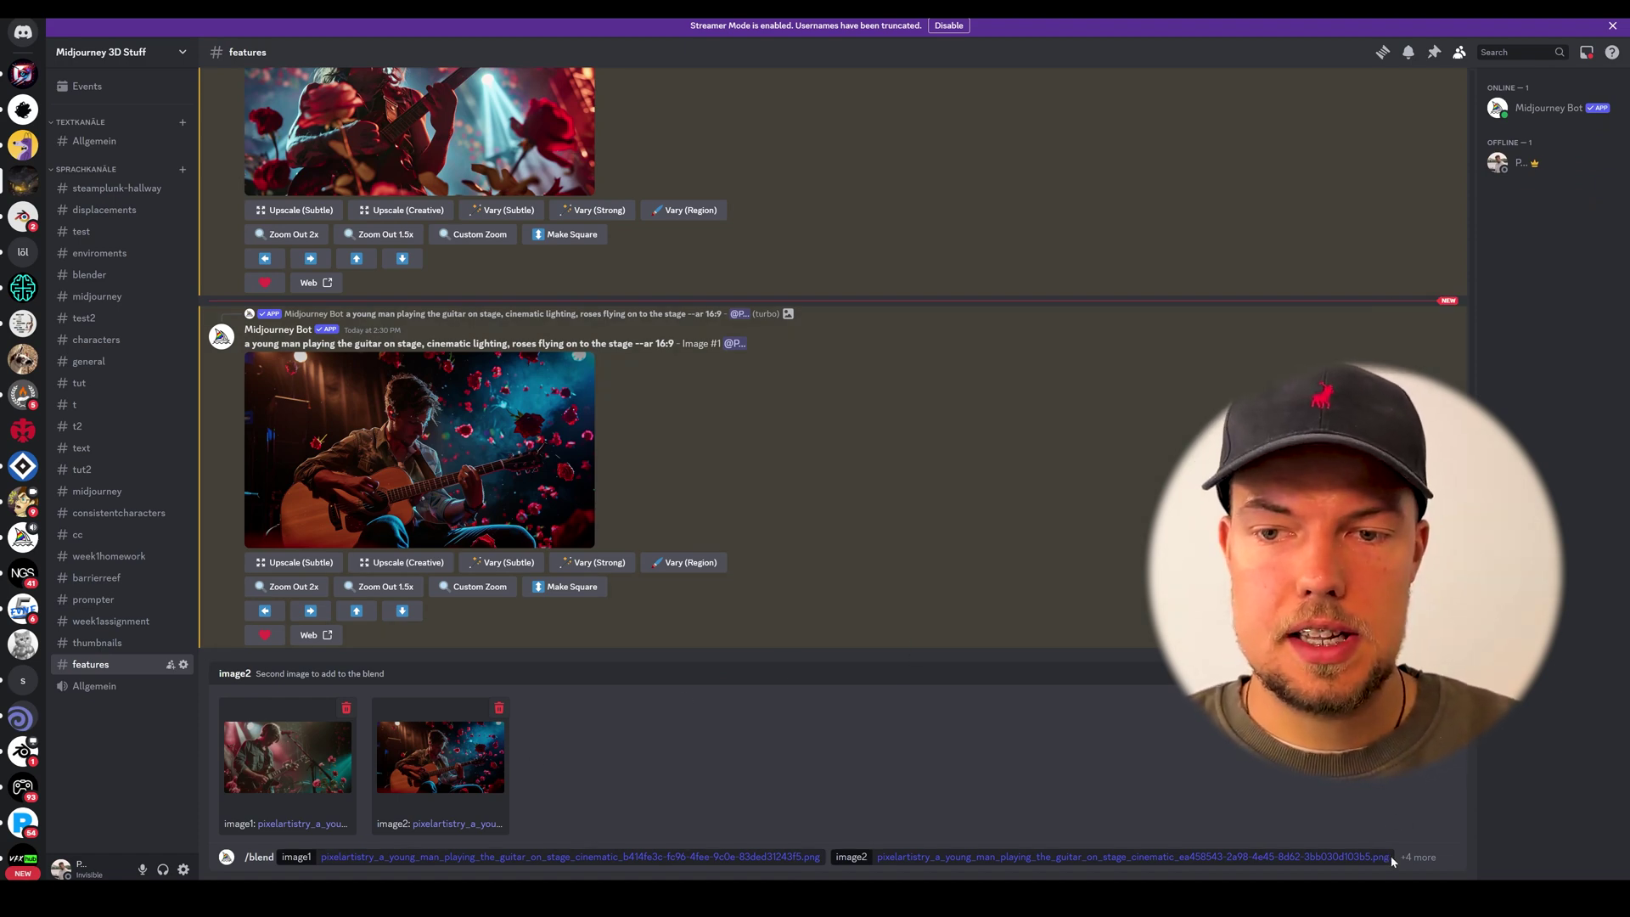
{"action": "key", "text": "Return"}
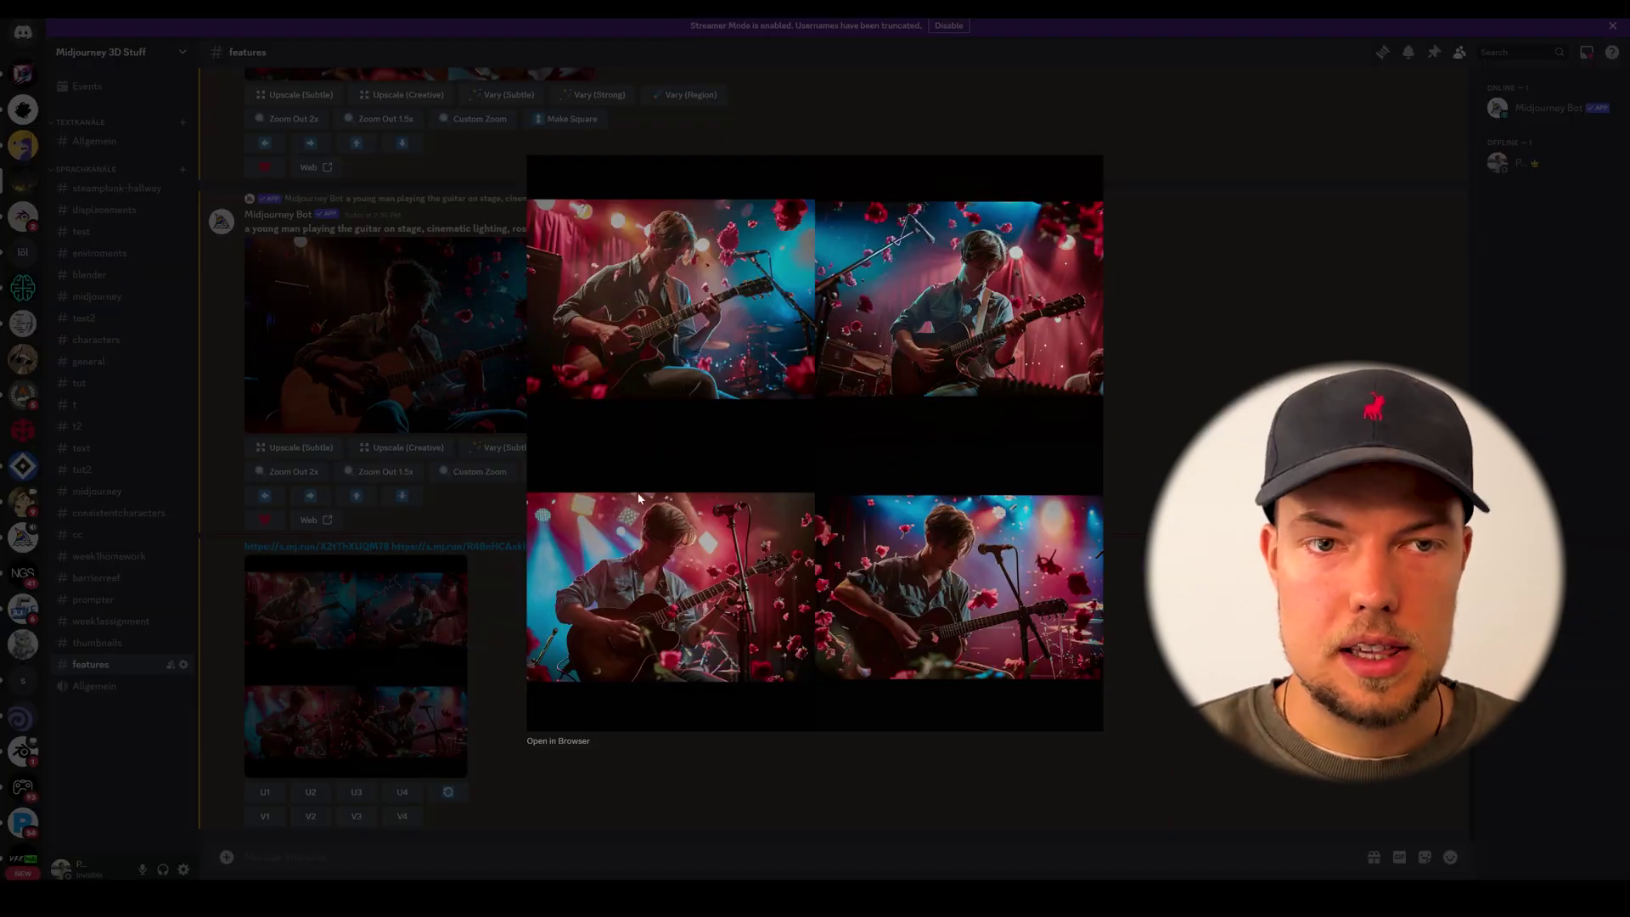
{"action": "left_click", "coordinate": [917, 728]}
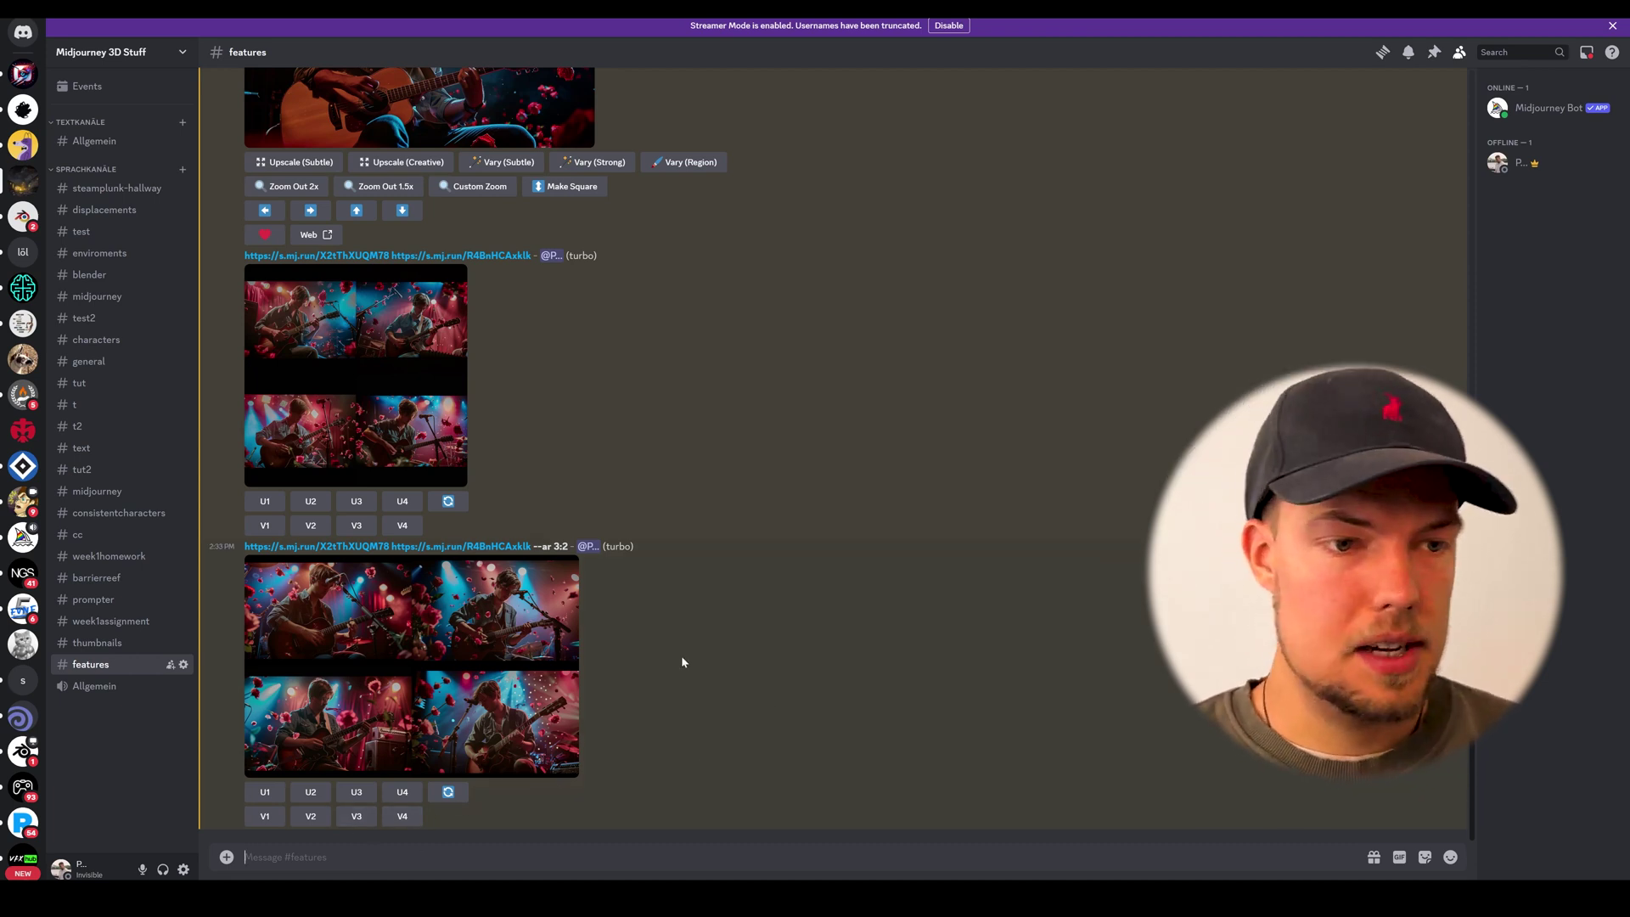
- Set the preferred prompt suffix to "--style raw --ar 16:9" with the prefer suffix command
{"action": "type", "text": "/"}
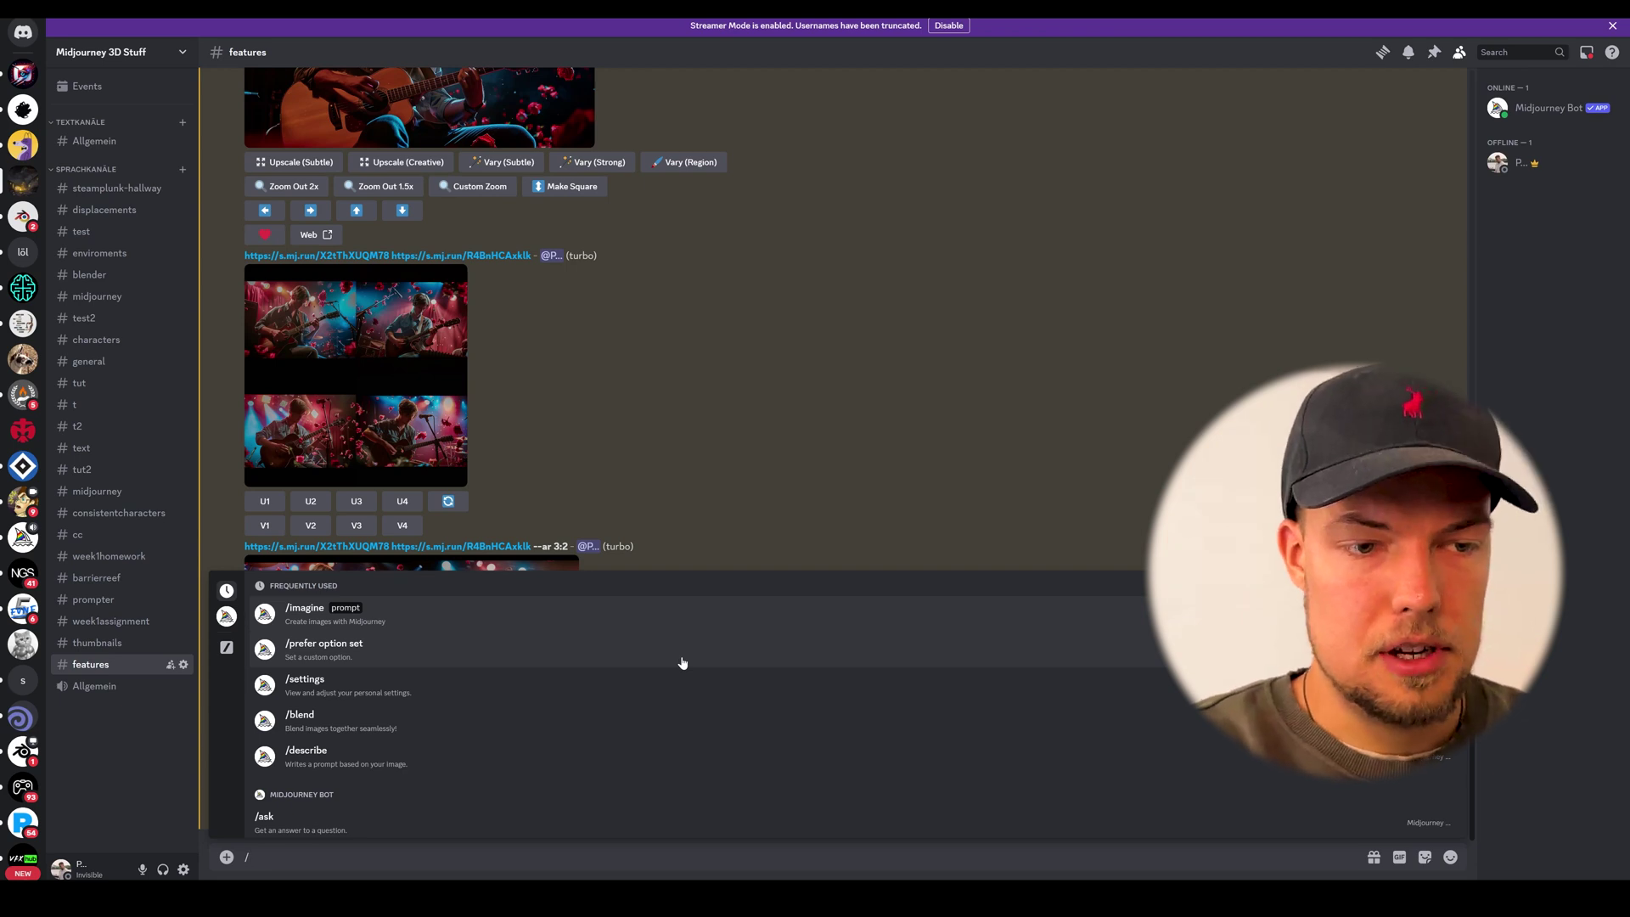
{"action": "type", "text": "prefer"}
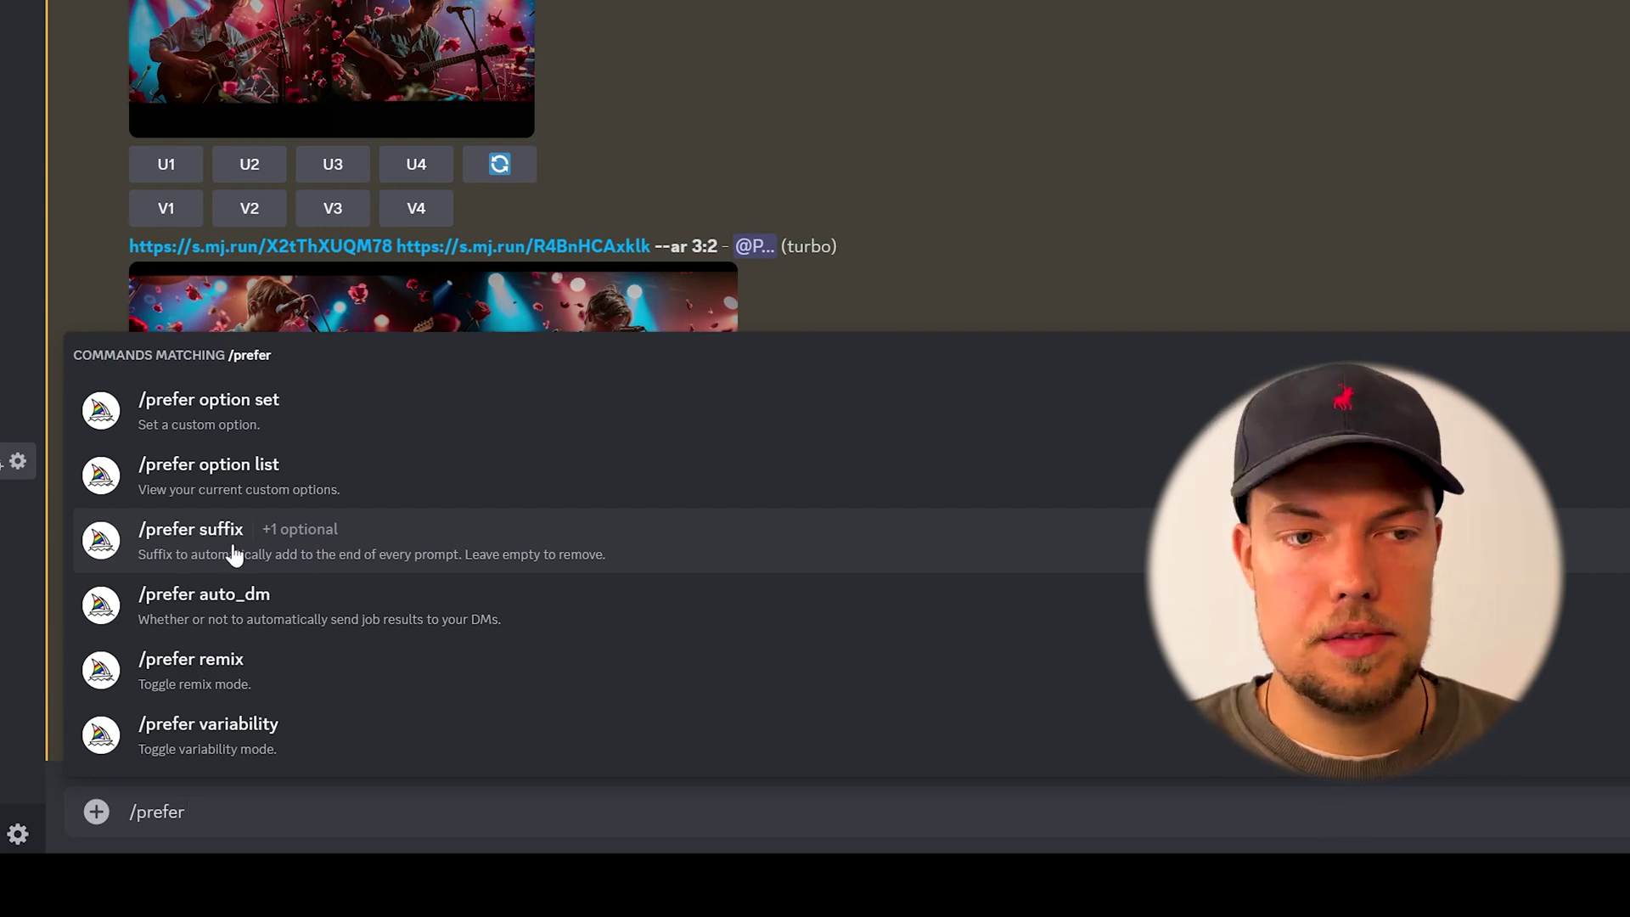
{"action": "left_click", "coordinate": [487, 548]}
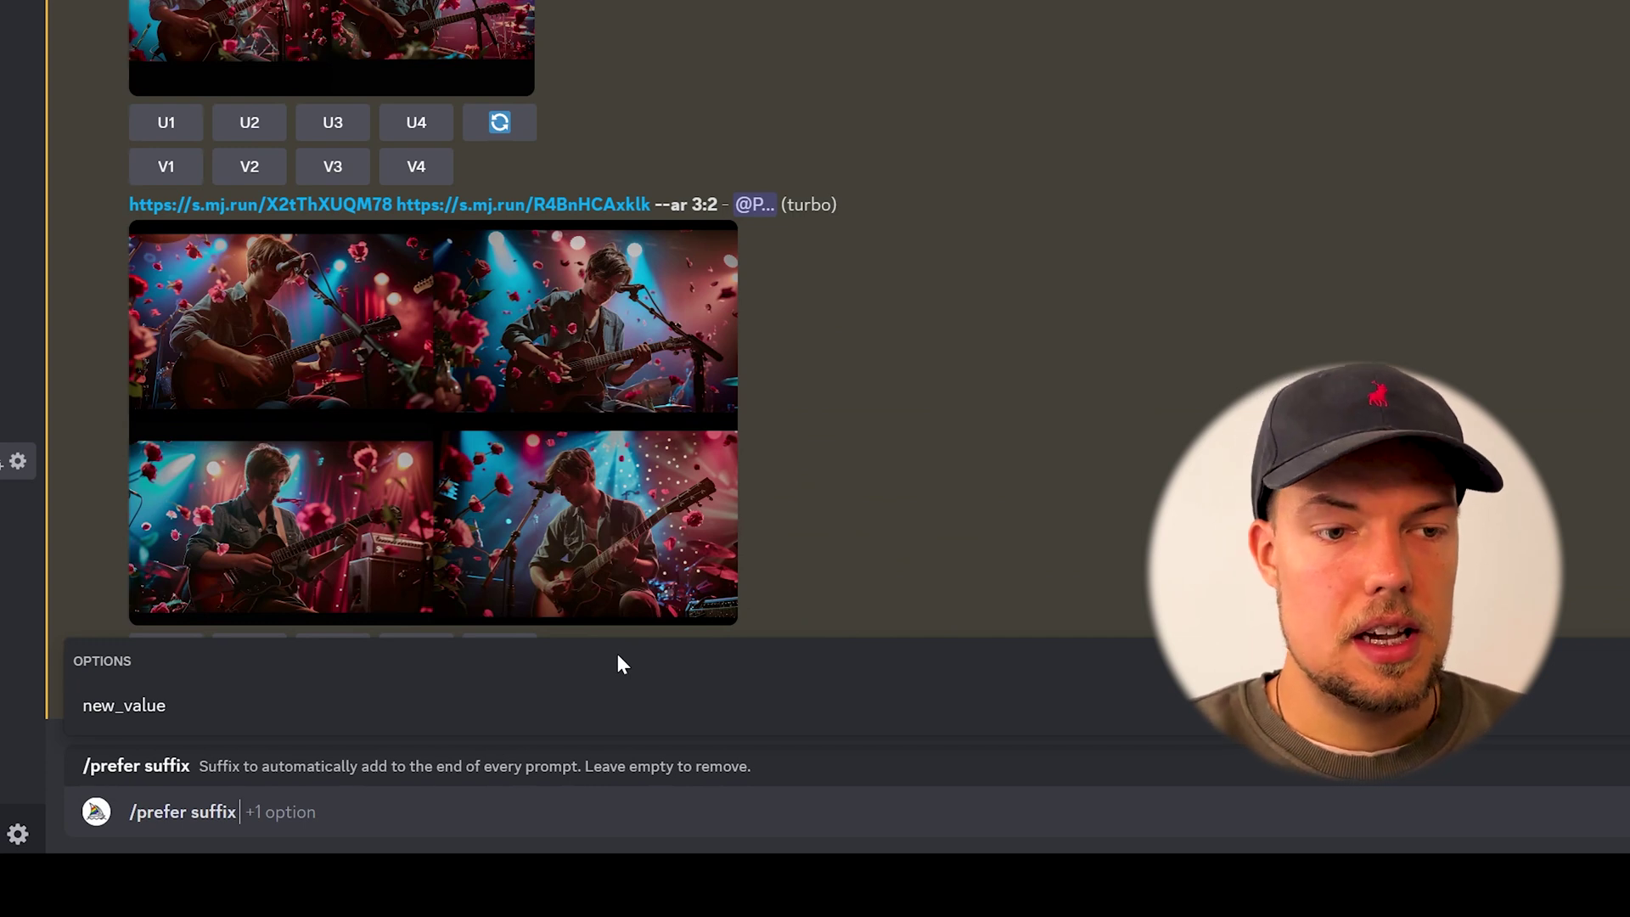
{"action": "left_click", "coordinate": [153, 716]}
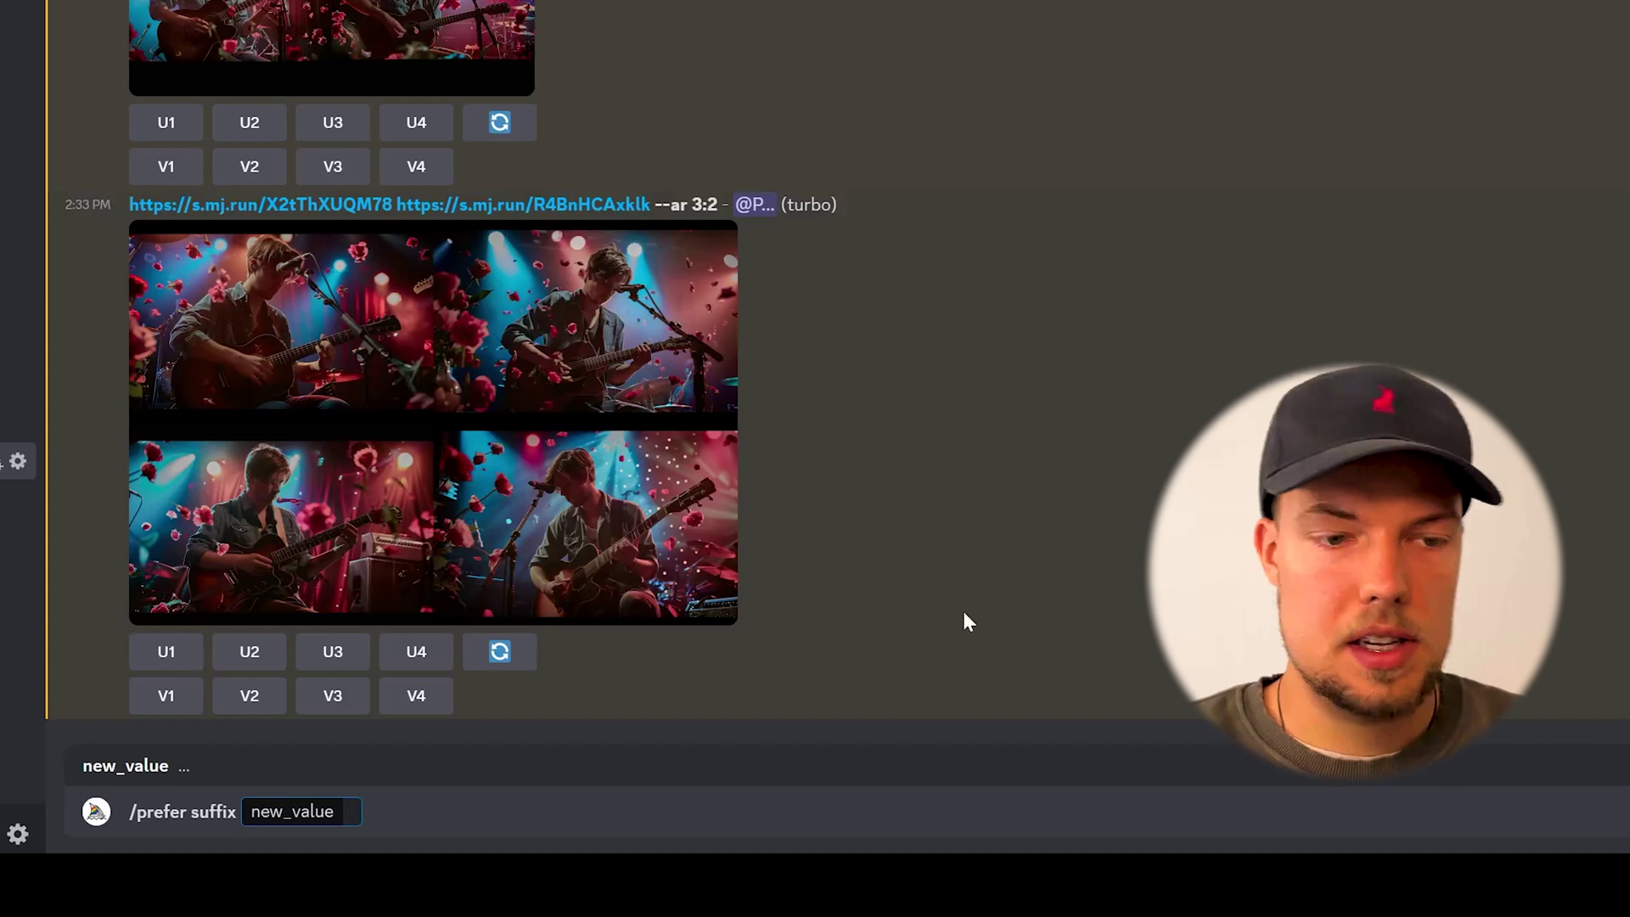
{"action": "type", "text": "--style raw --ar 16:9"}
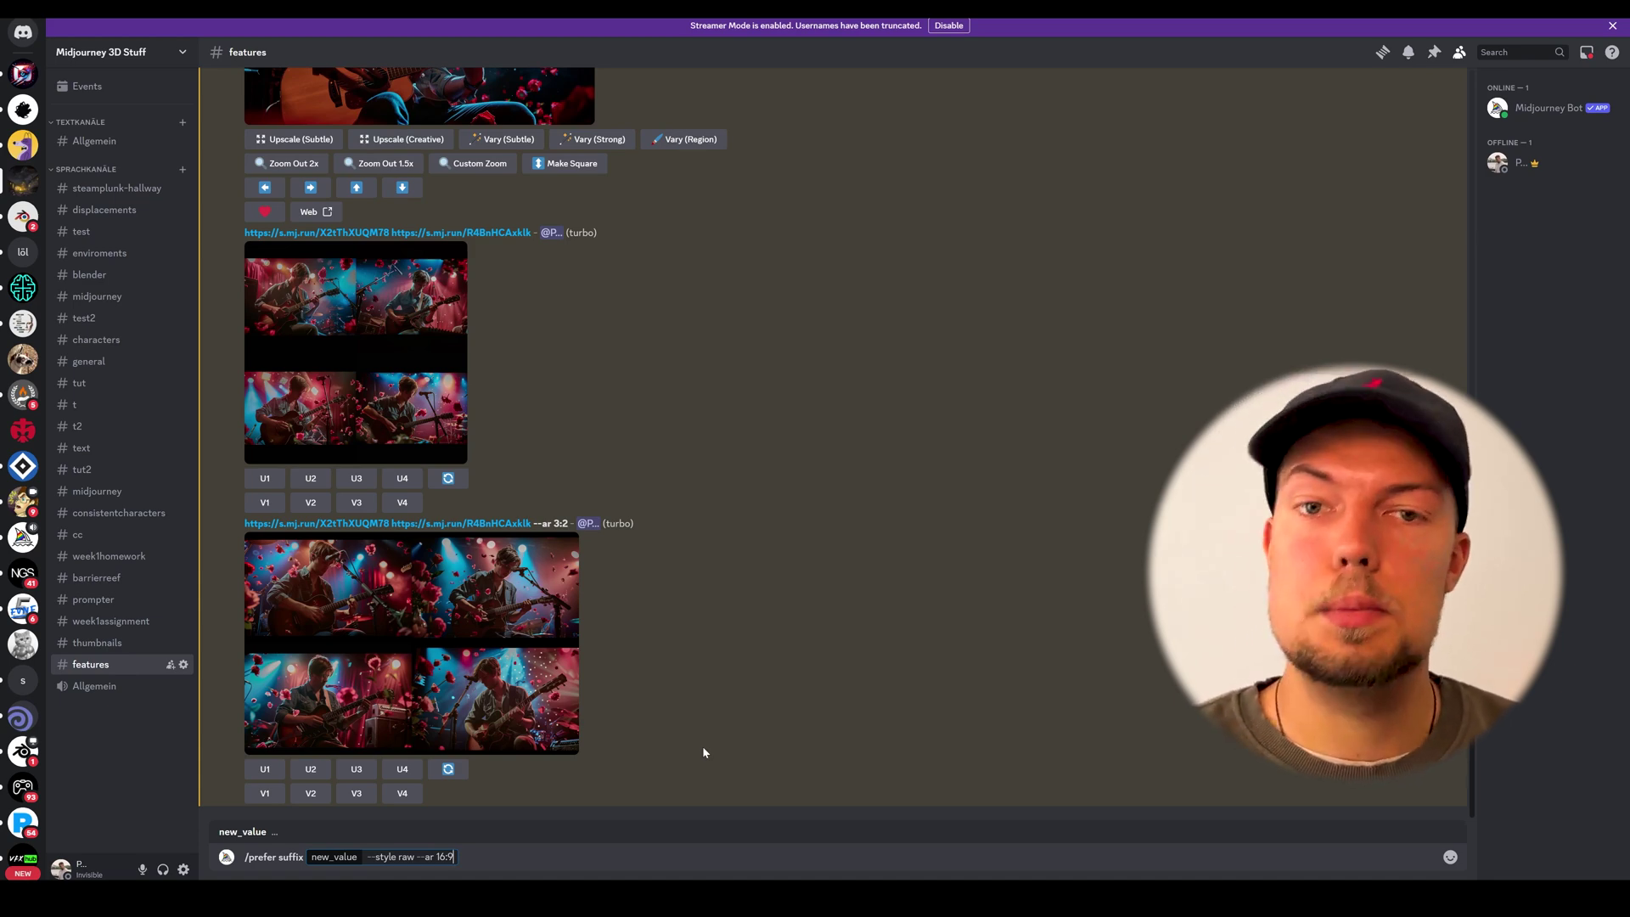
{"action": "key", "text": "Return"}
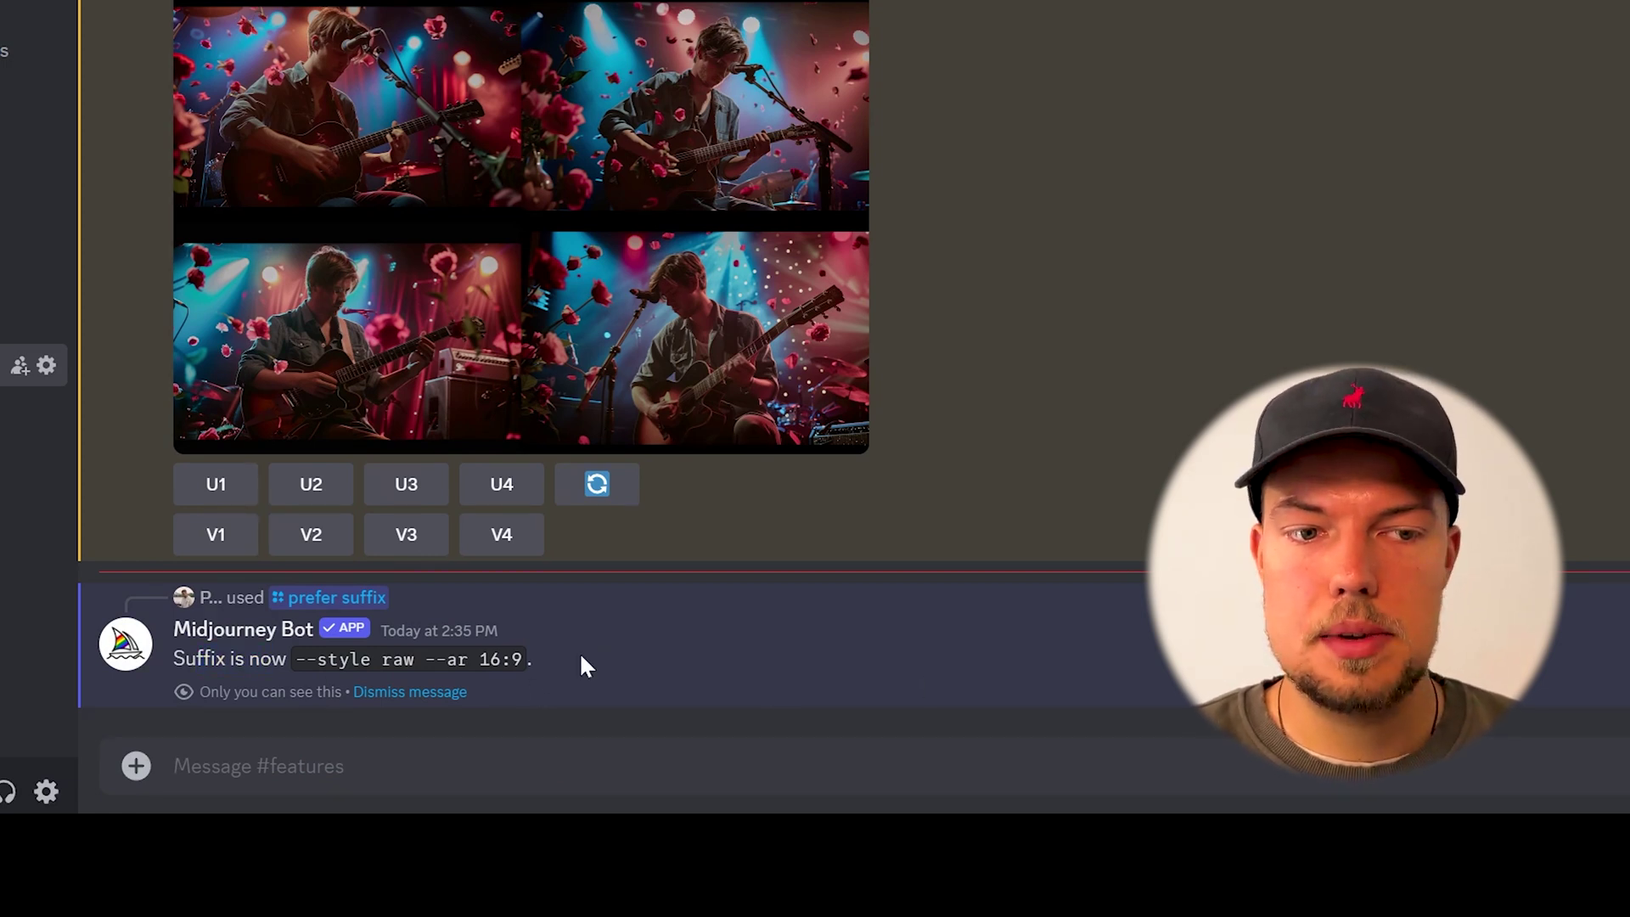
{"action": "left_click_drag", "start_coordinate": [468, 660], "coordinate": [984, 674]}
{"action": "left_click", "coordinate": [679, 721]}
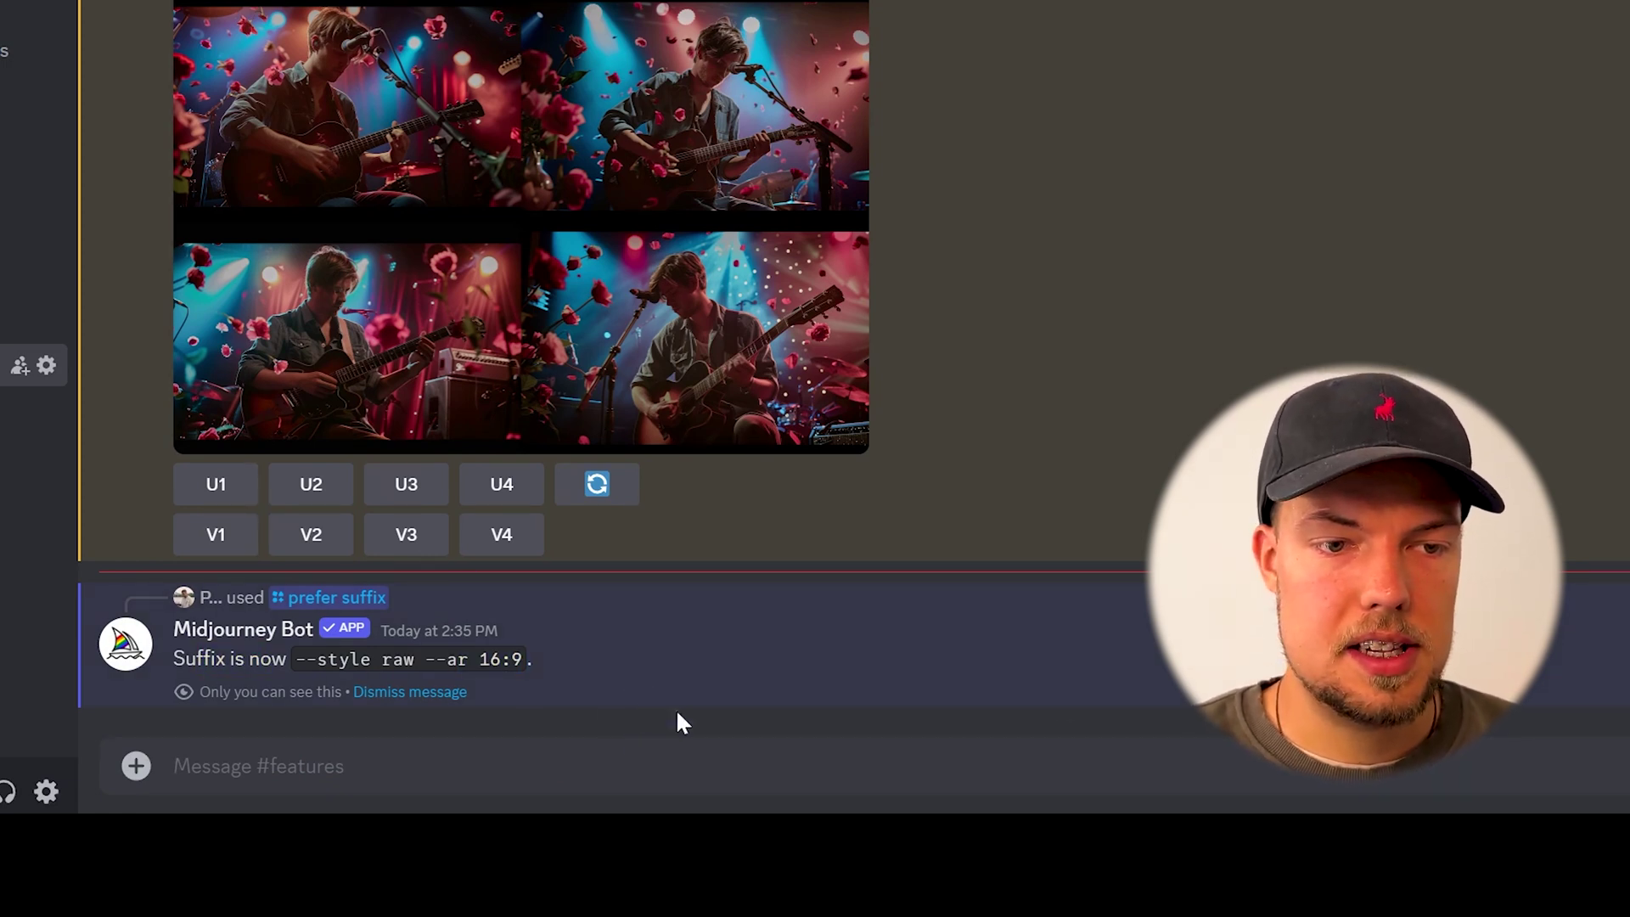
- Generate images for the prompt "a boy sitting in a tree" and examine the suffix parameters in the resulting prompt
{"action": "type", "text": "/im"}
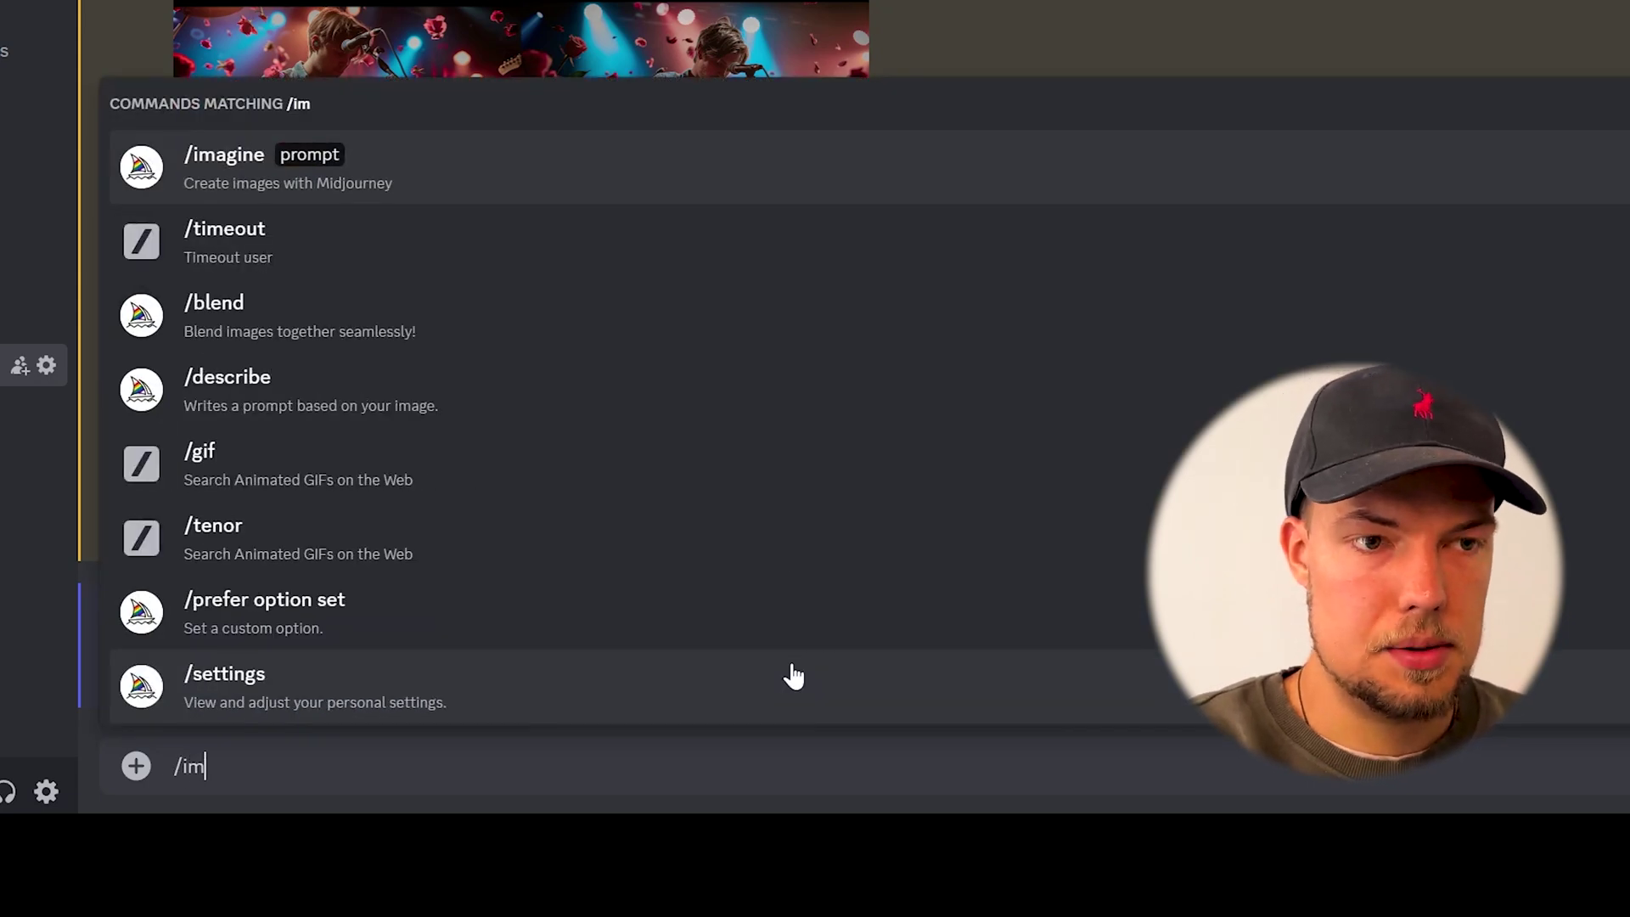
{"action": "key", "text": "Tab"}
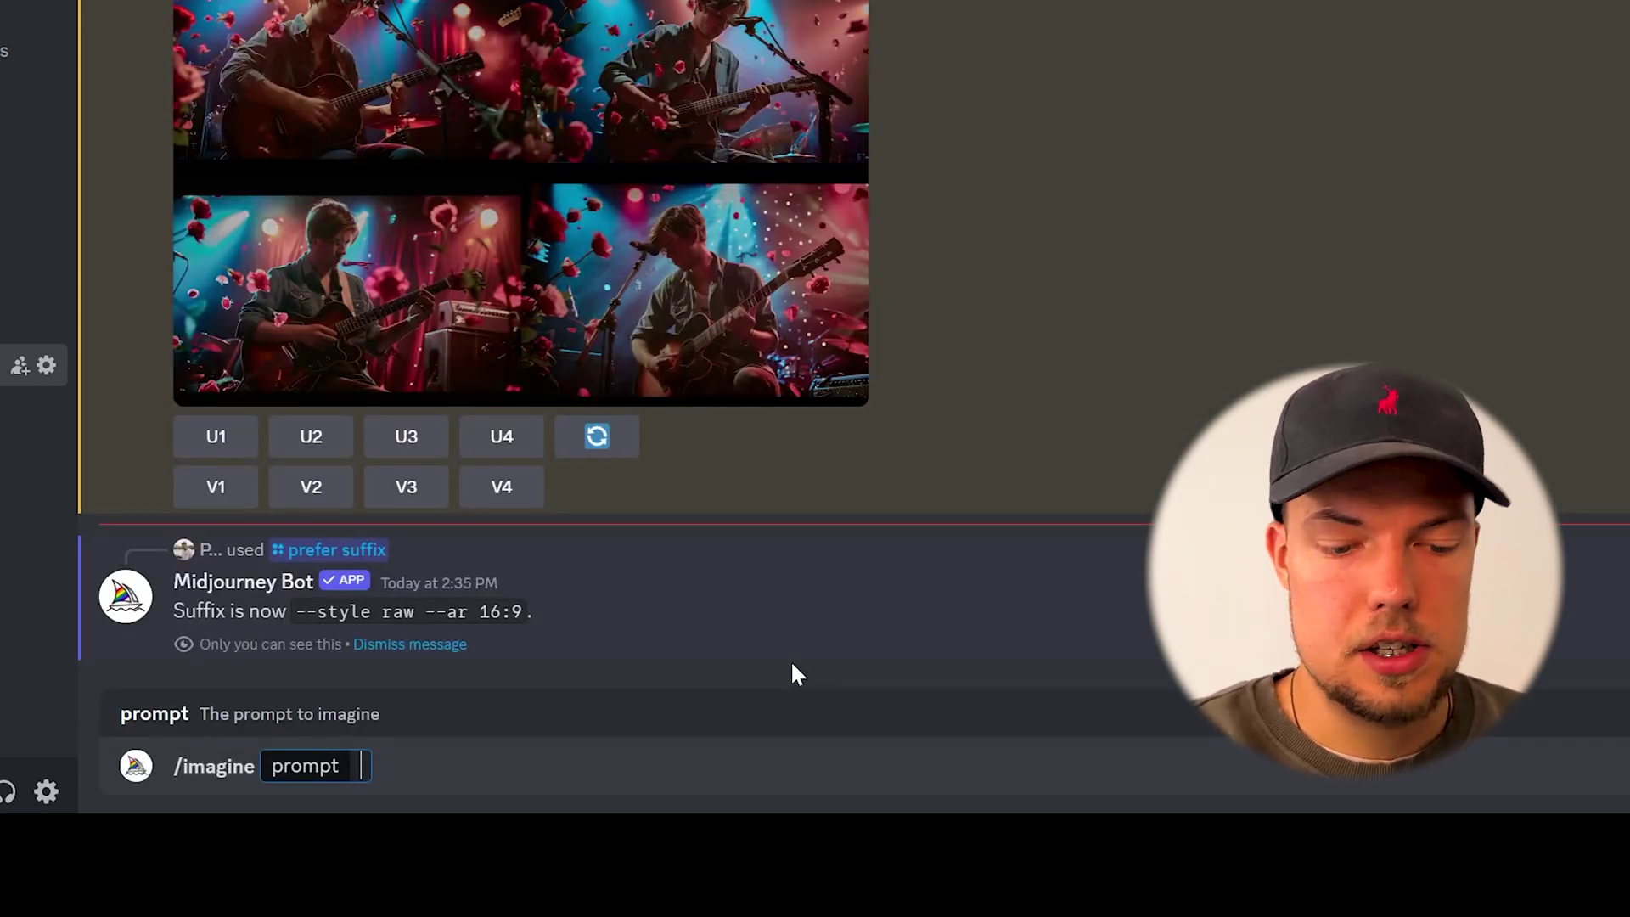
{"action": "type", "text": "a"}
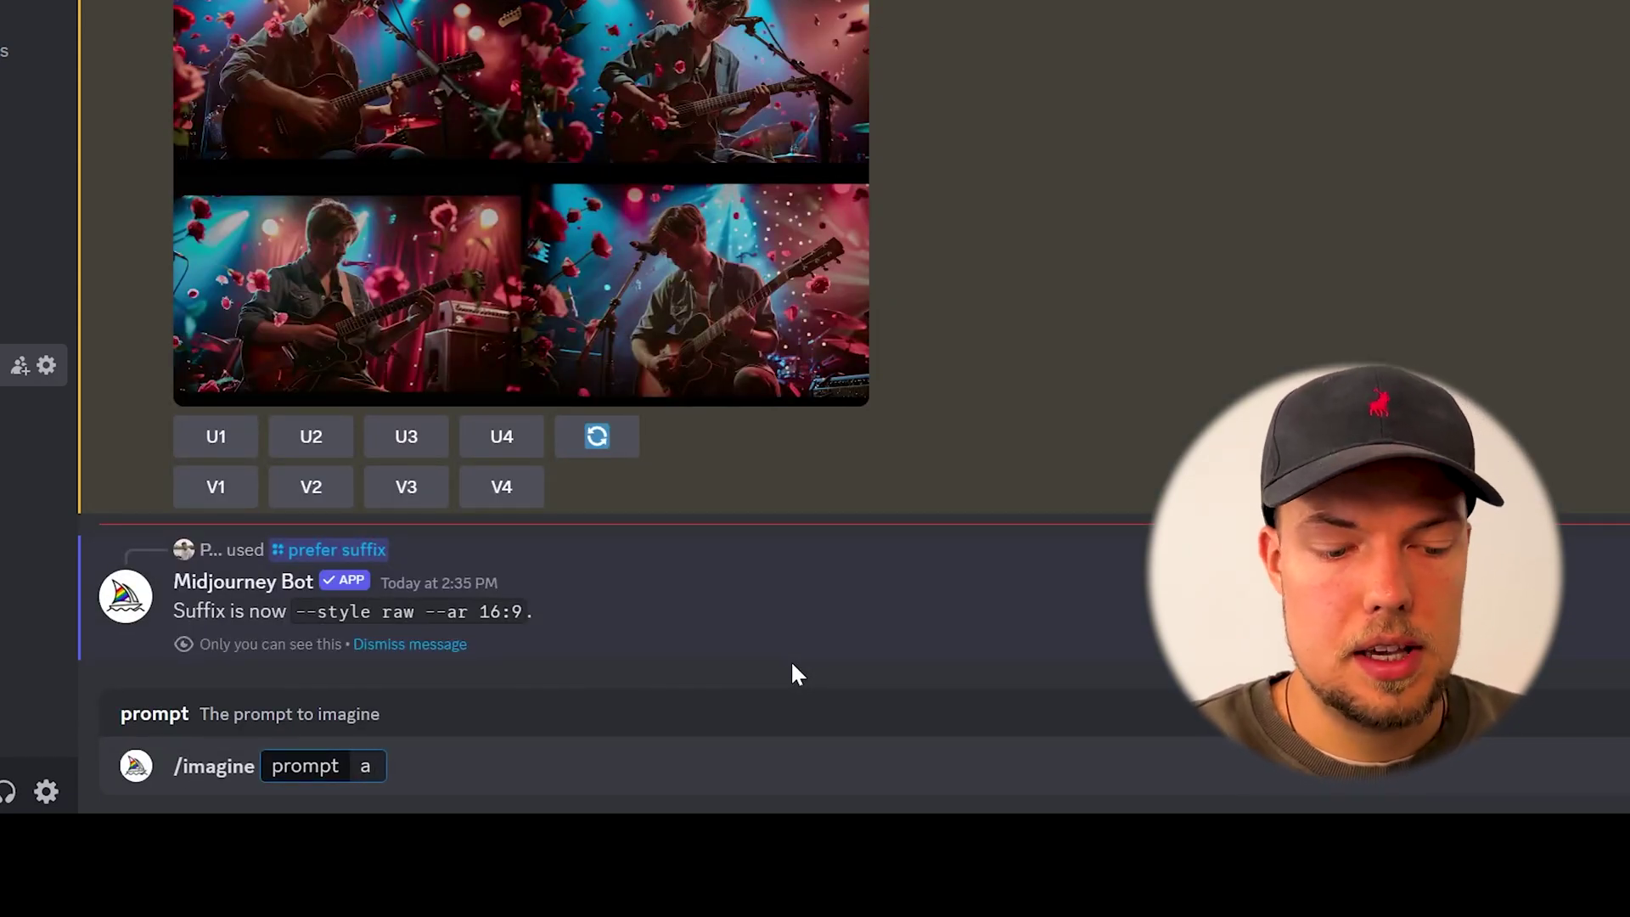
{"action": "type", "text": " boy sitti"}
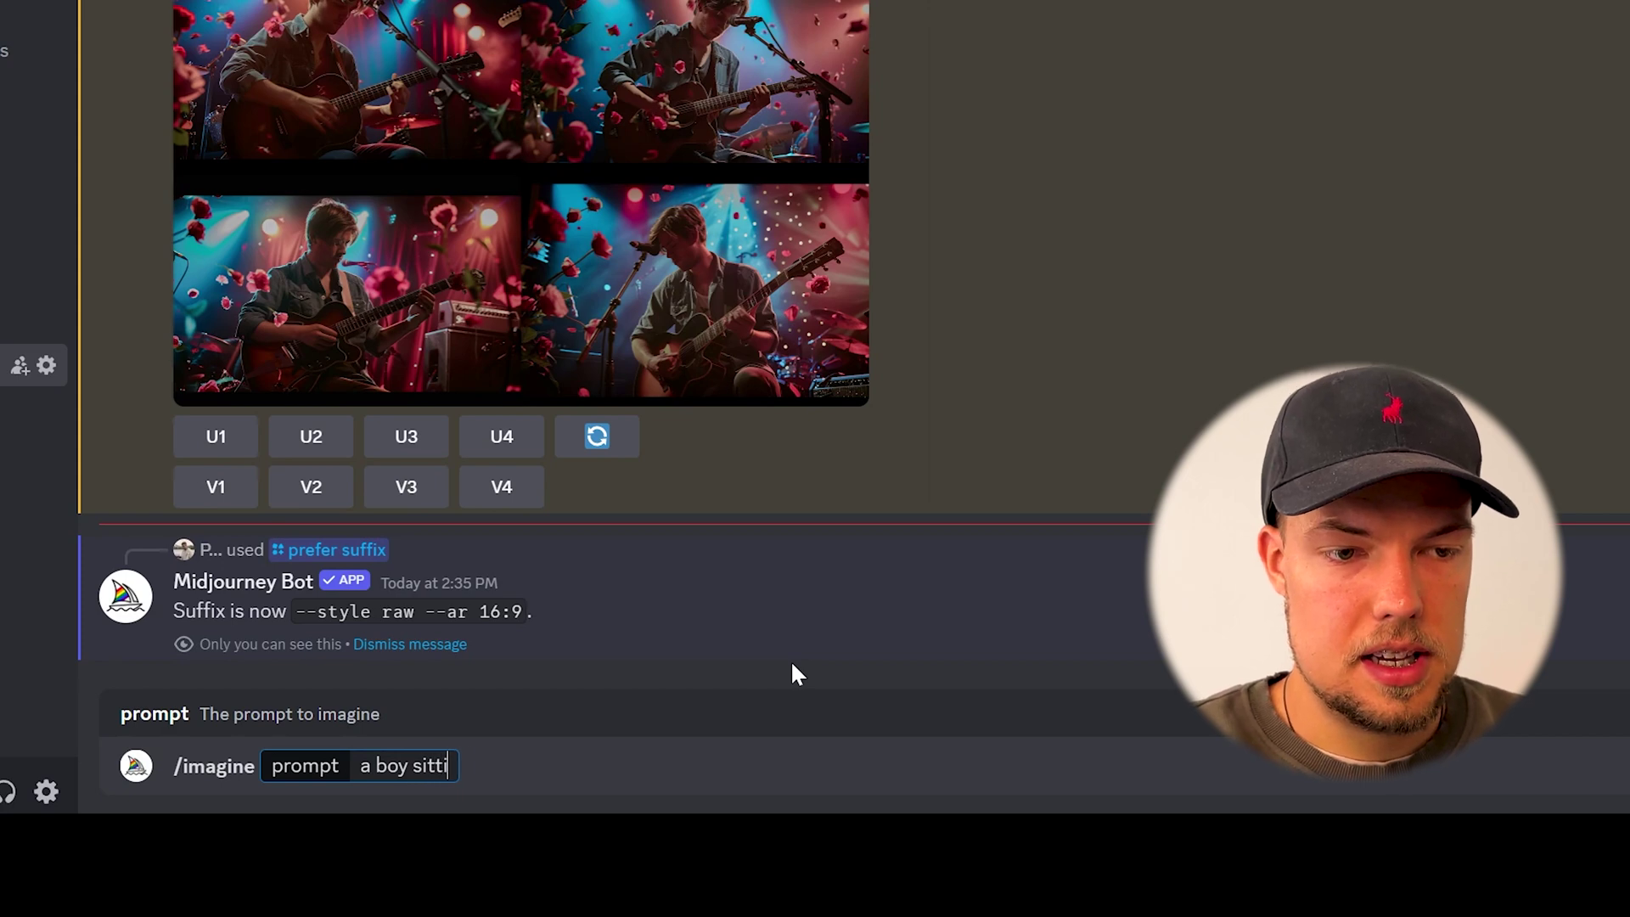
{"action": "type", "text": "ng in a t"}
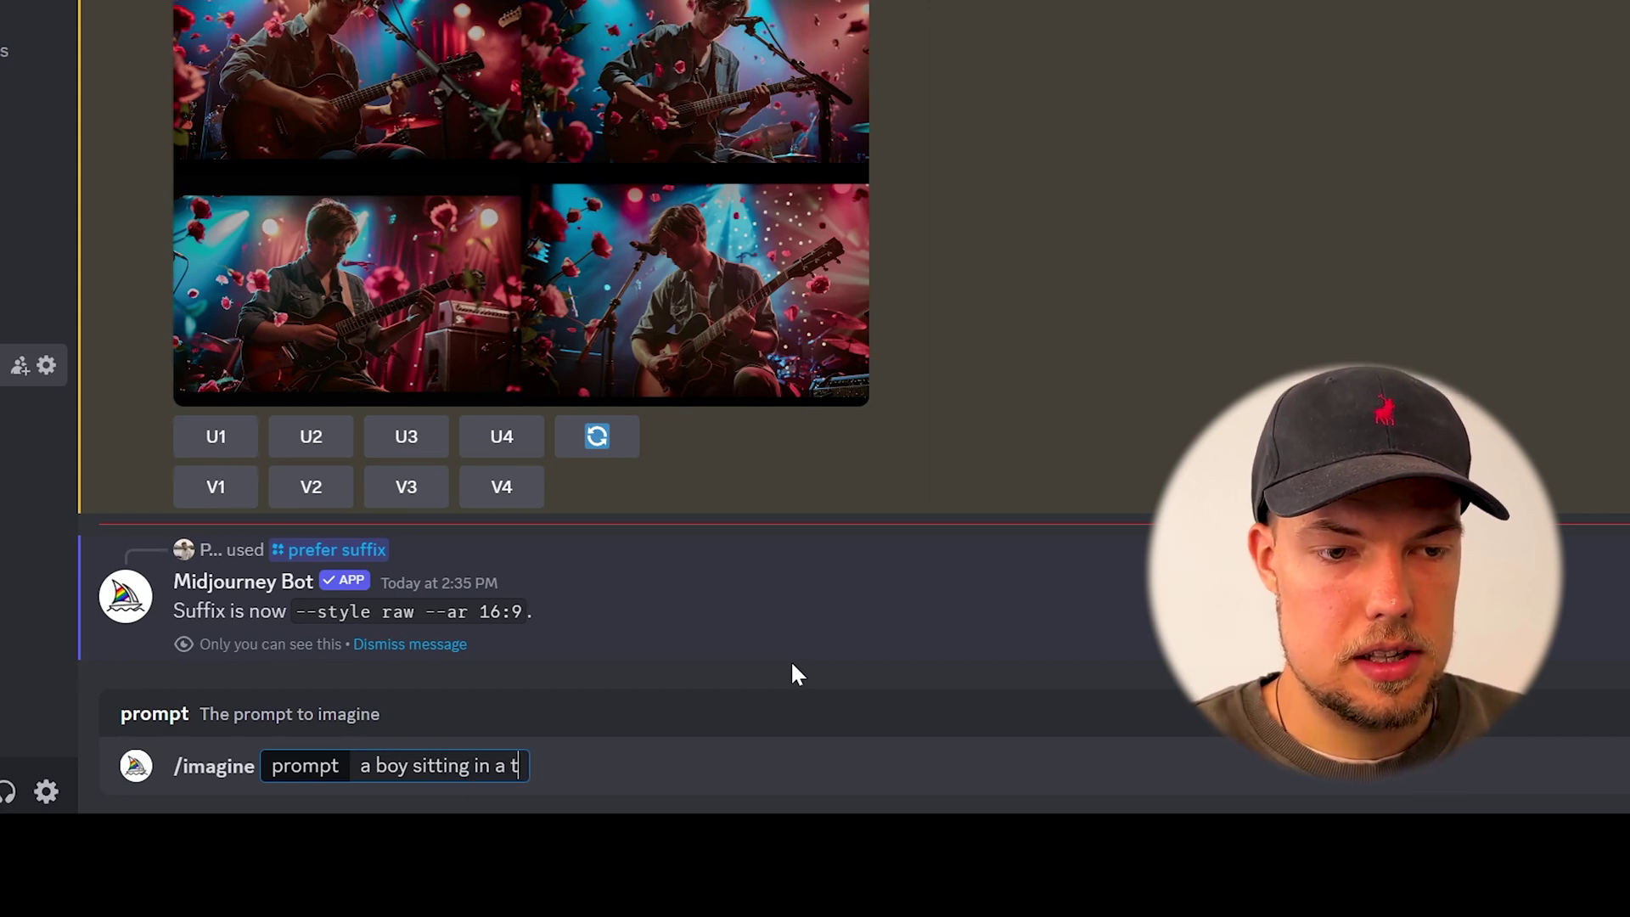
{"action": "type", "text": "ree"}
{"action": "key", "text": "Return"}
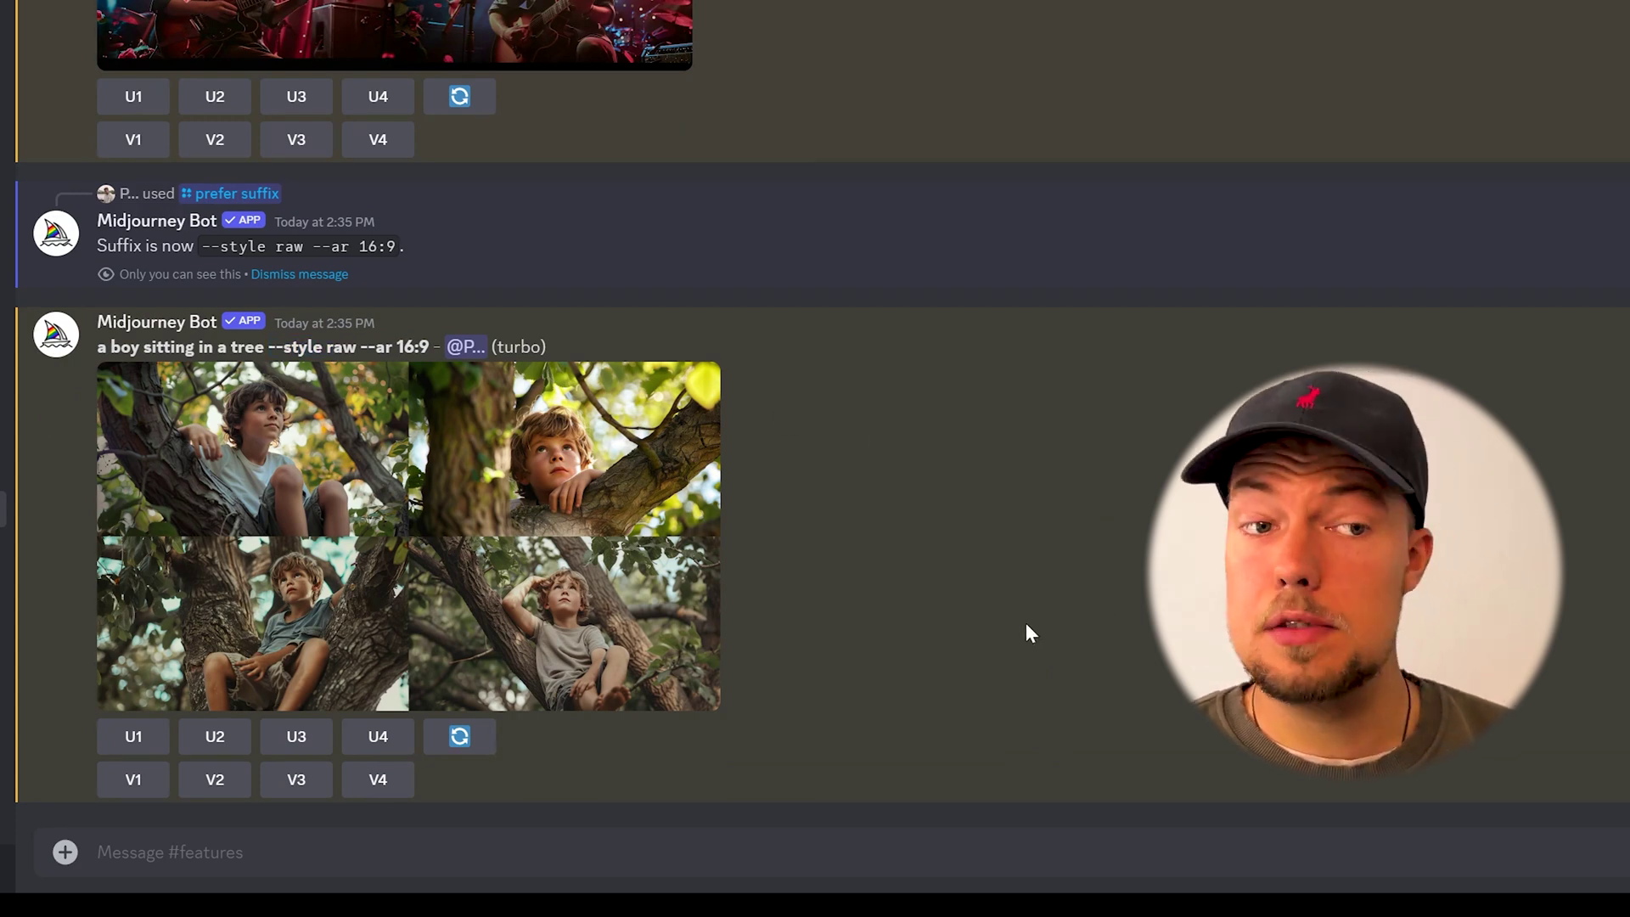
{"action": "double_click", "coordinate": [303, 347]}
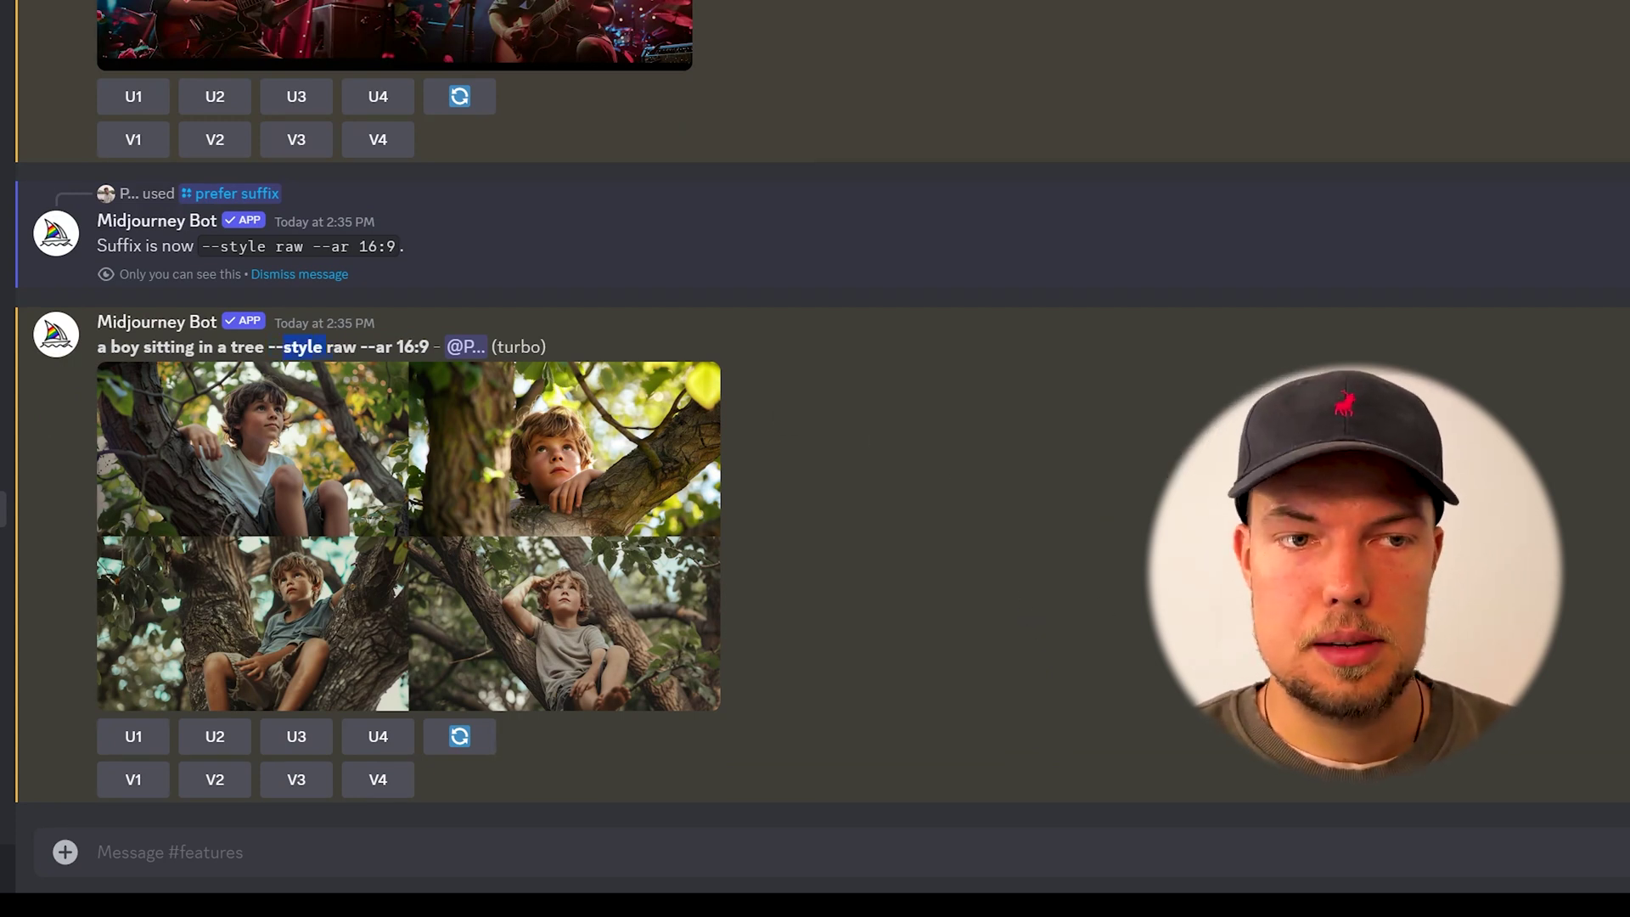
{"action": "left_click", "coordinate": [1124, 611]}
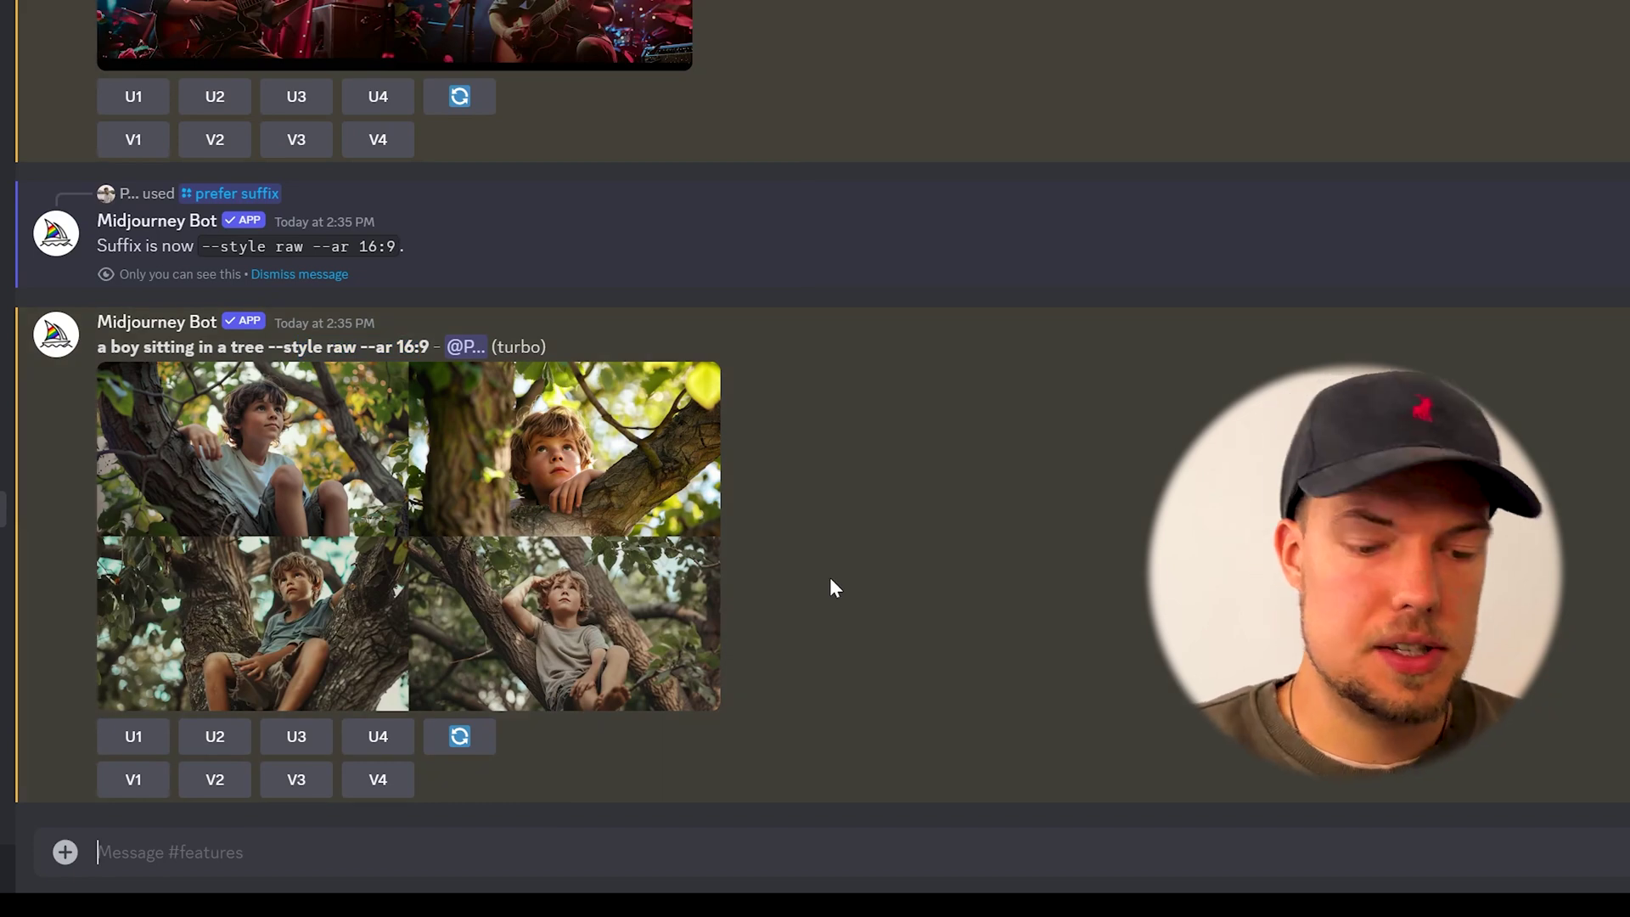
- Bring up the Midjourney settings and reset them to clear the preferred suffix
{"action": "type", "text": "/se"}
{"action": "key", "text": "Return"}
{"action": "key", "text": "Return"}
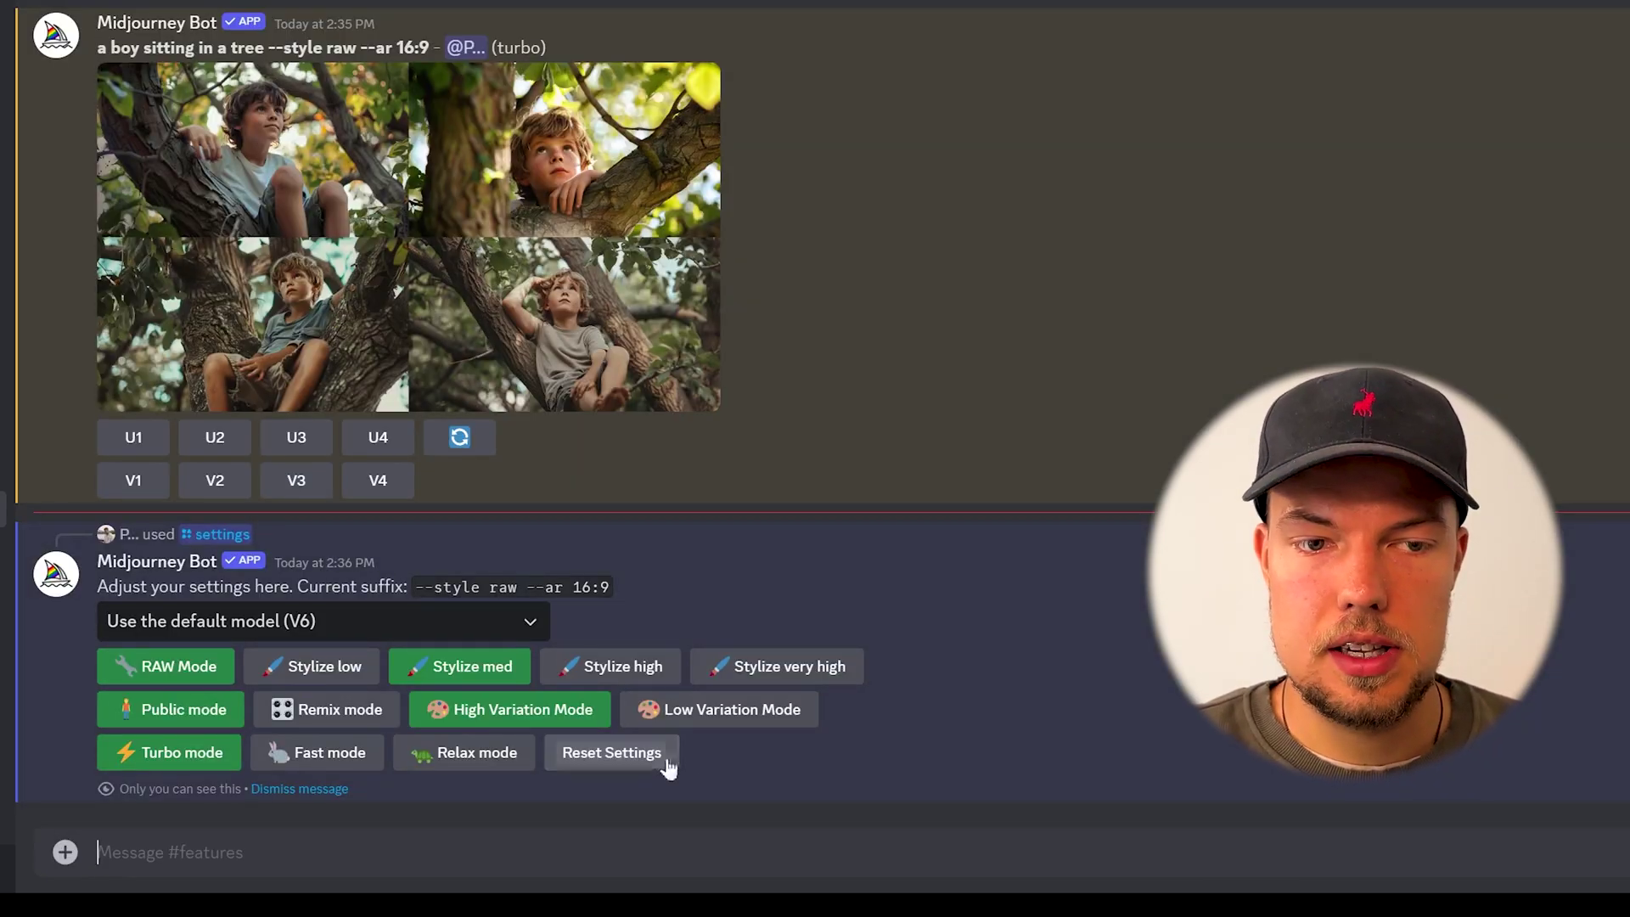
{"action": "left_click", "coordinate": [639, 757]}
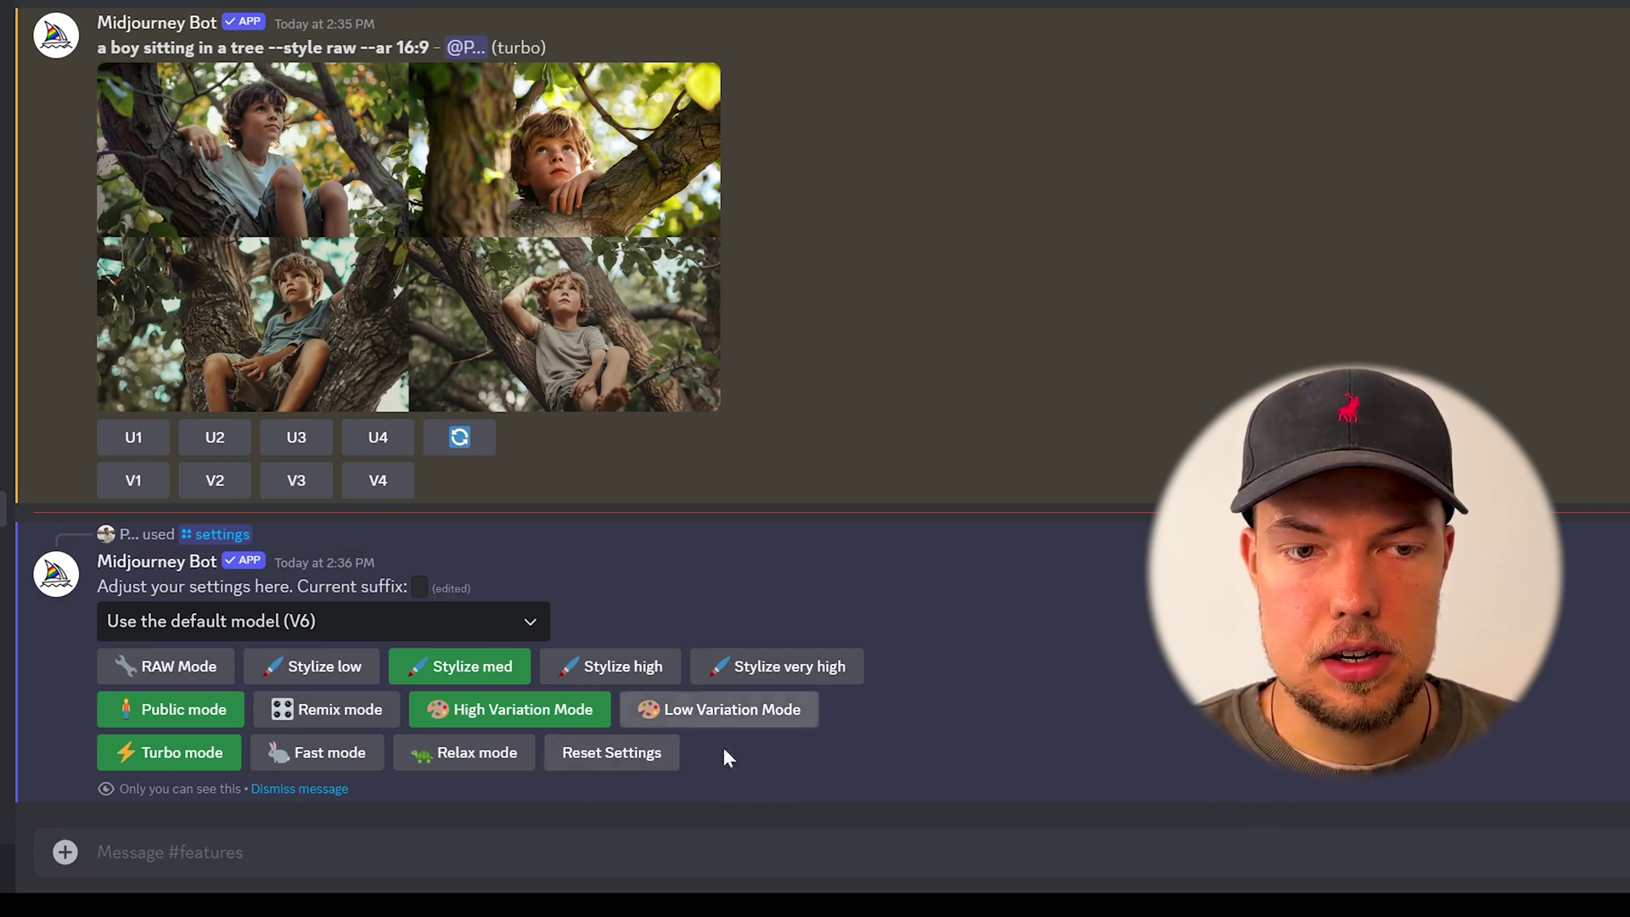
- Generate images for the prompt "a boy sitting in a tree" without any suffix parameters
{"action": "type", "text": "/im"}
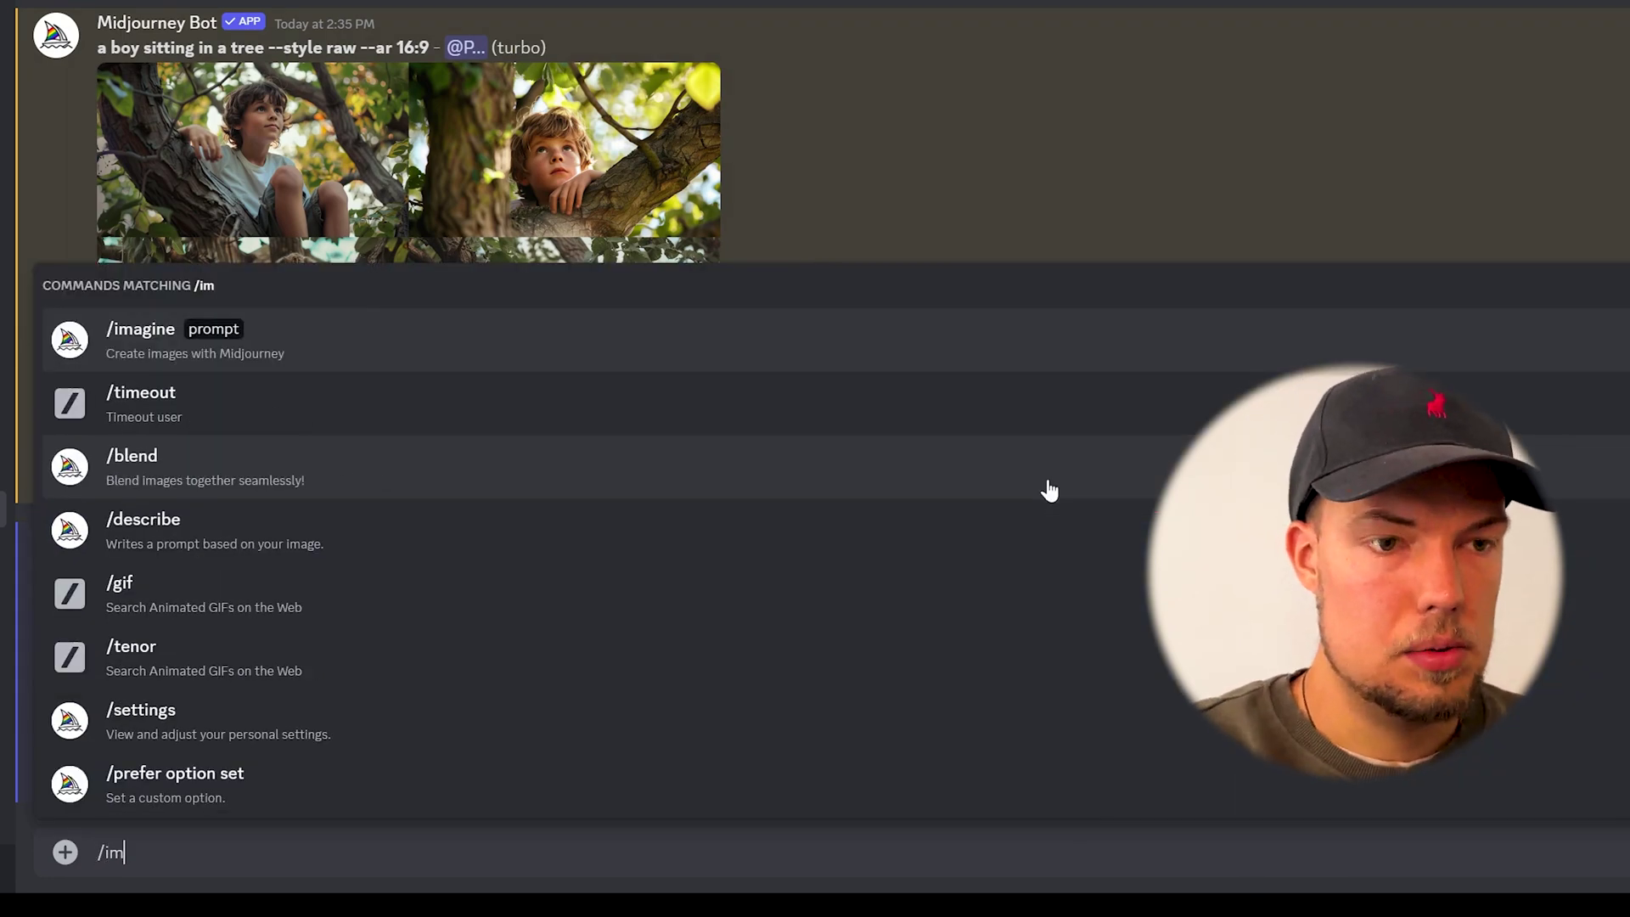
{"action": "key", "text": "Tab"}
{"action": "type", "text": "a boy "}
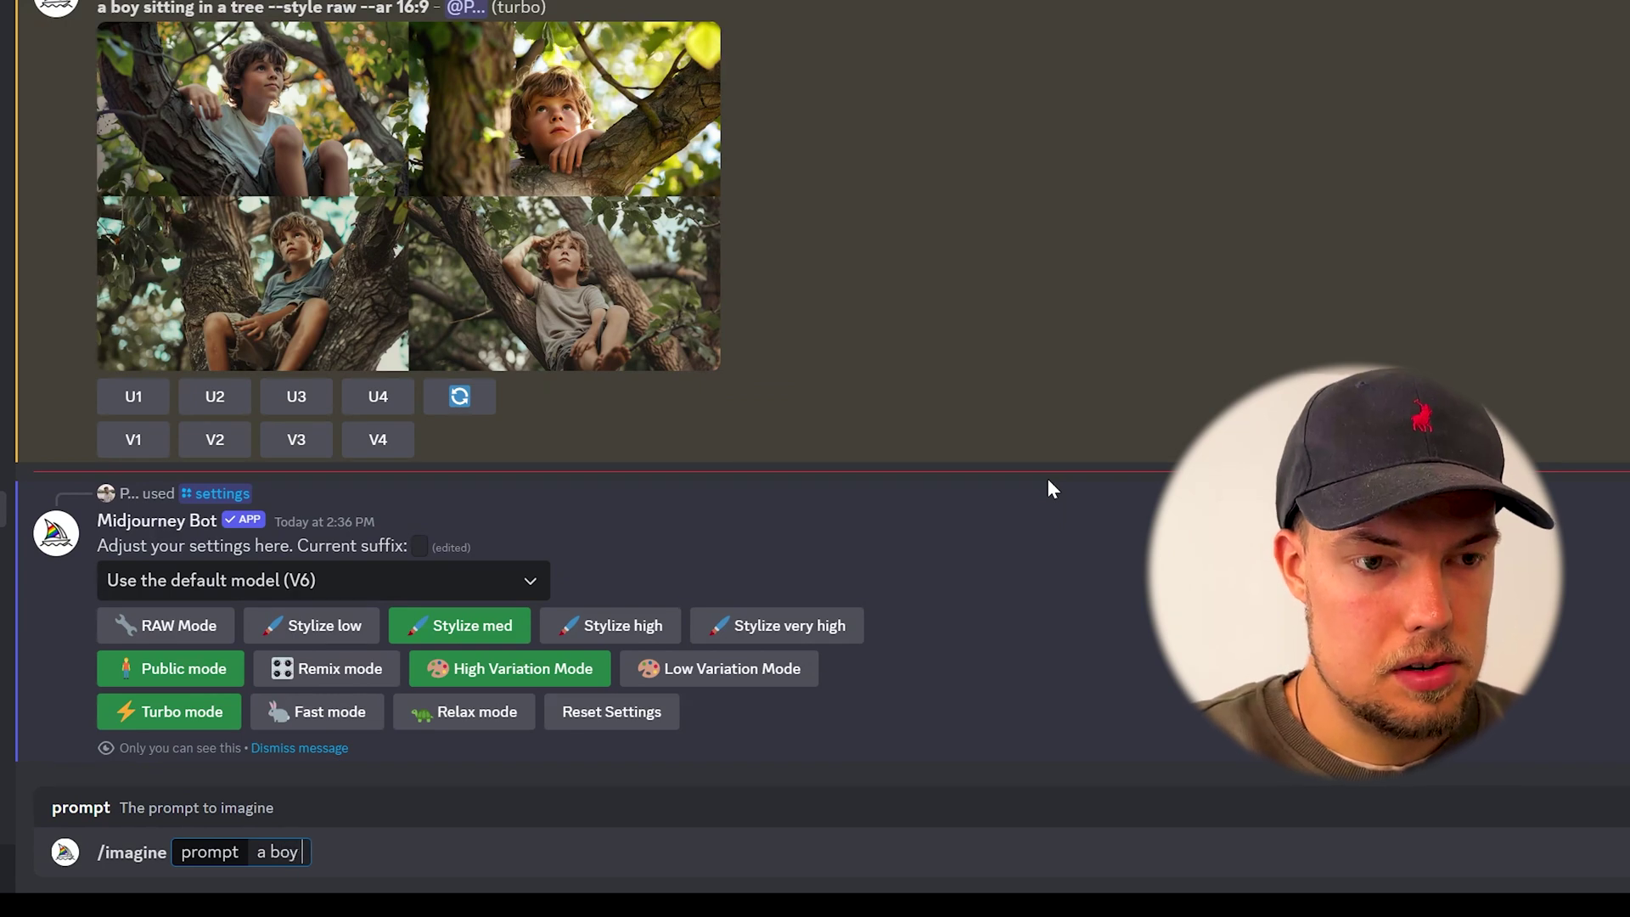
{"action": "type", "text": "sitting in a tre"}
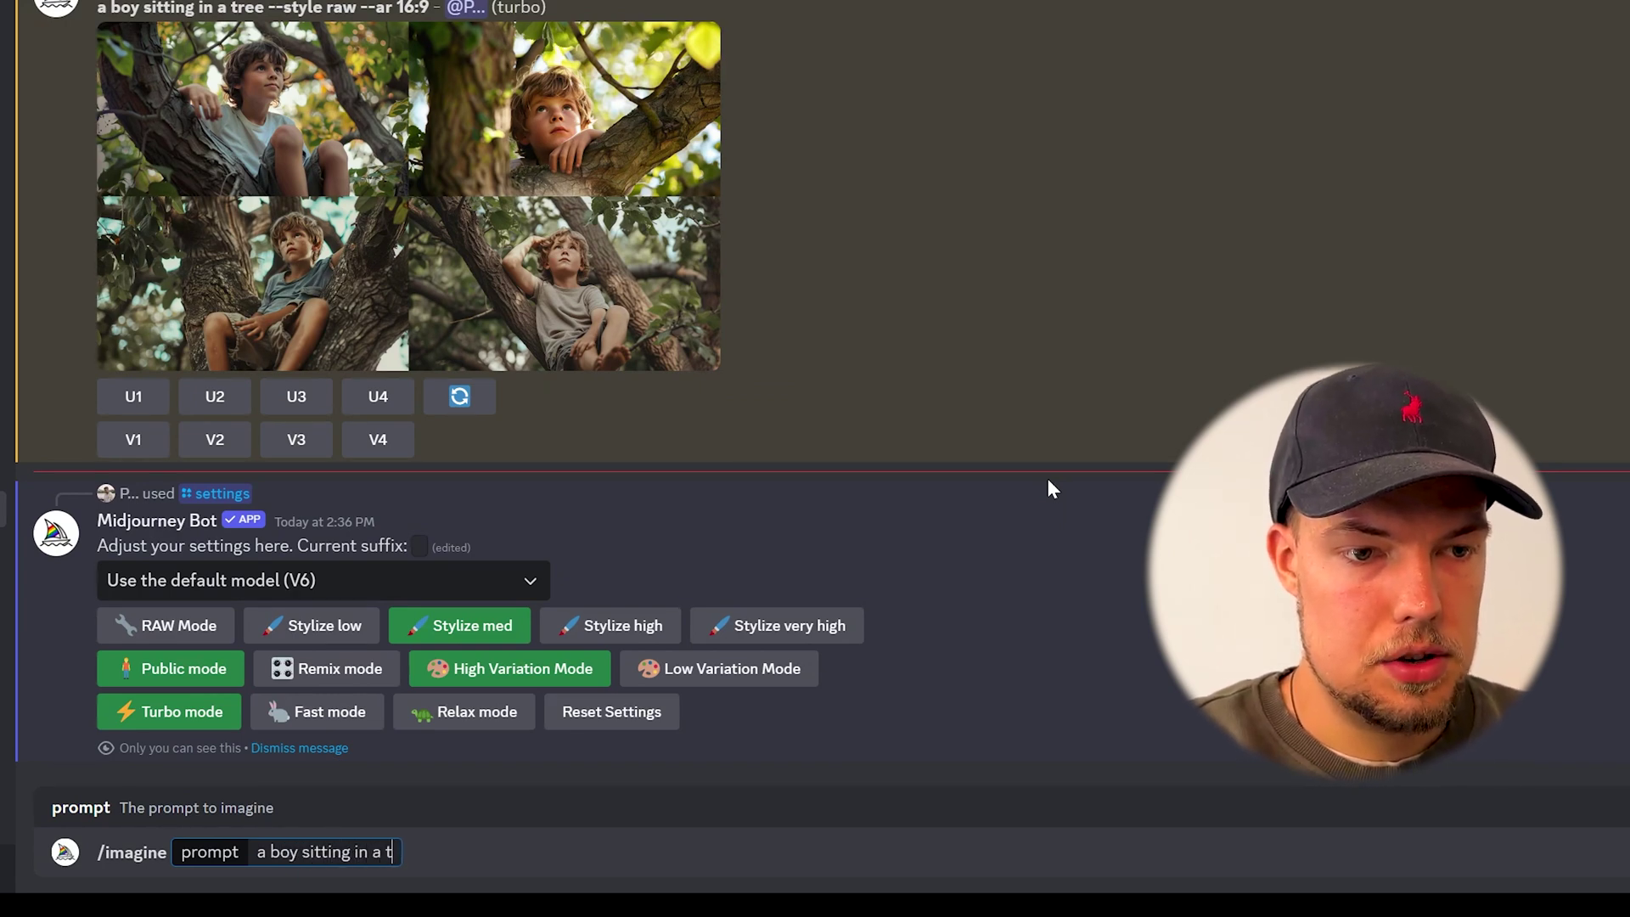
{"action": "type", "text": "e"}
{"action": "key", "text": "Return"}
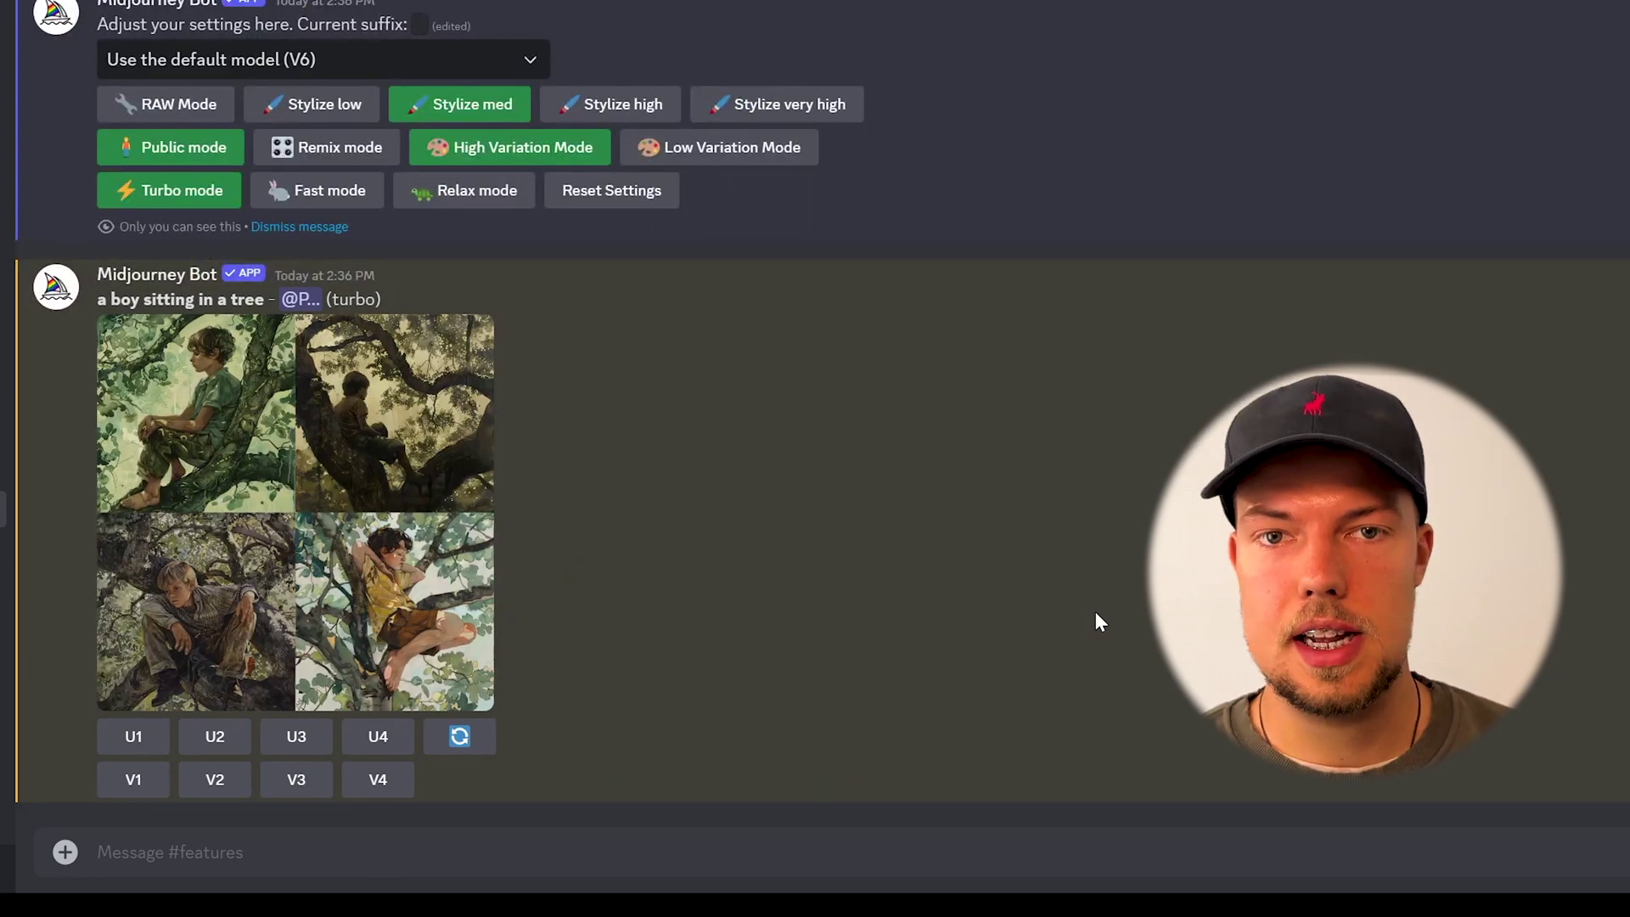
- Start the prefer option set command with the option name "cinematic" and add its value parameter
{"action": "type", "text": "/prefer"}
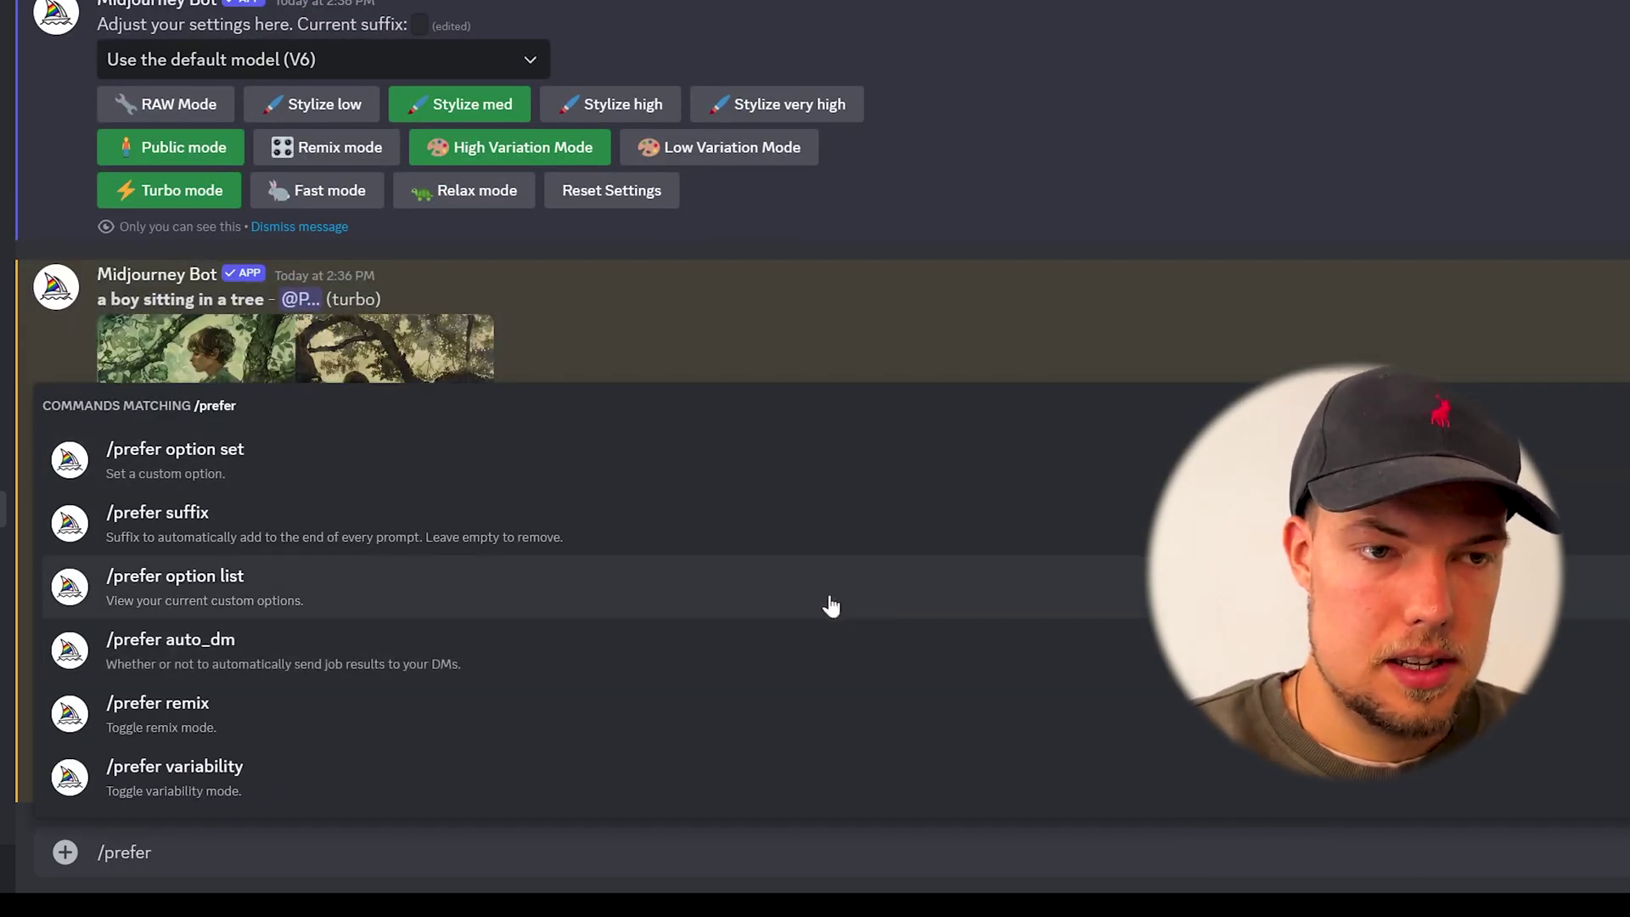
{"action": "left_click", "coordinate": [429, 465]}
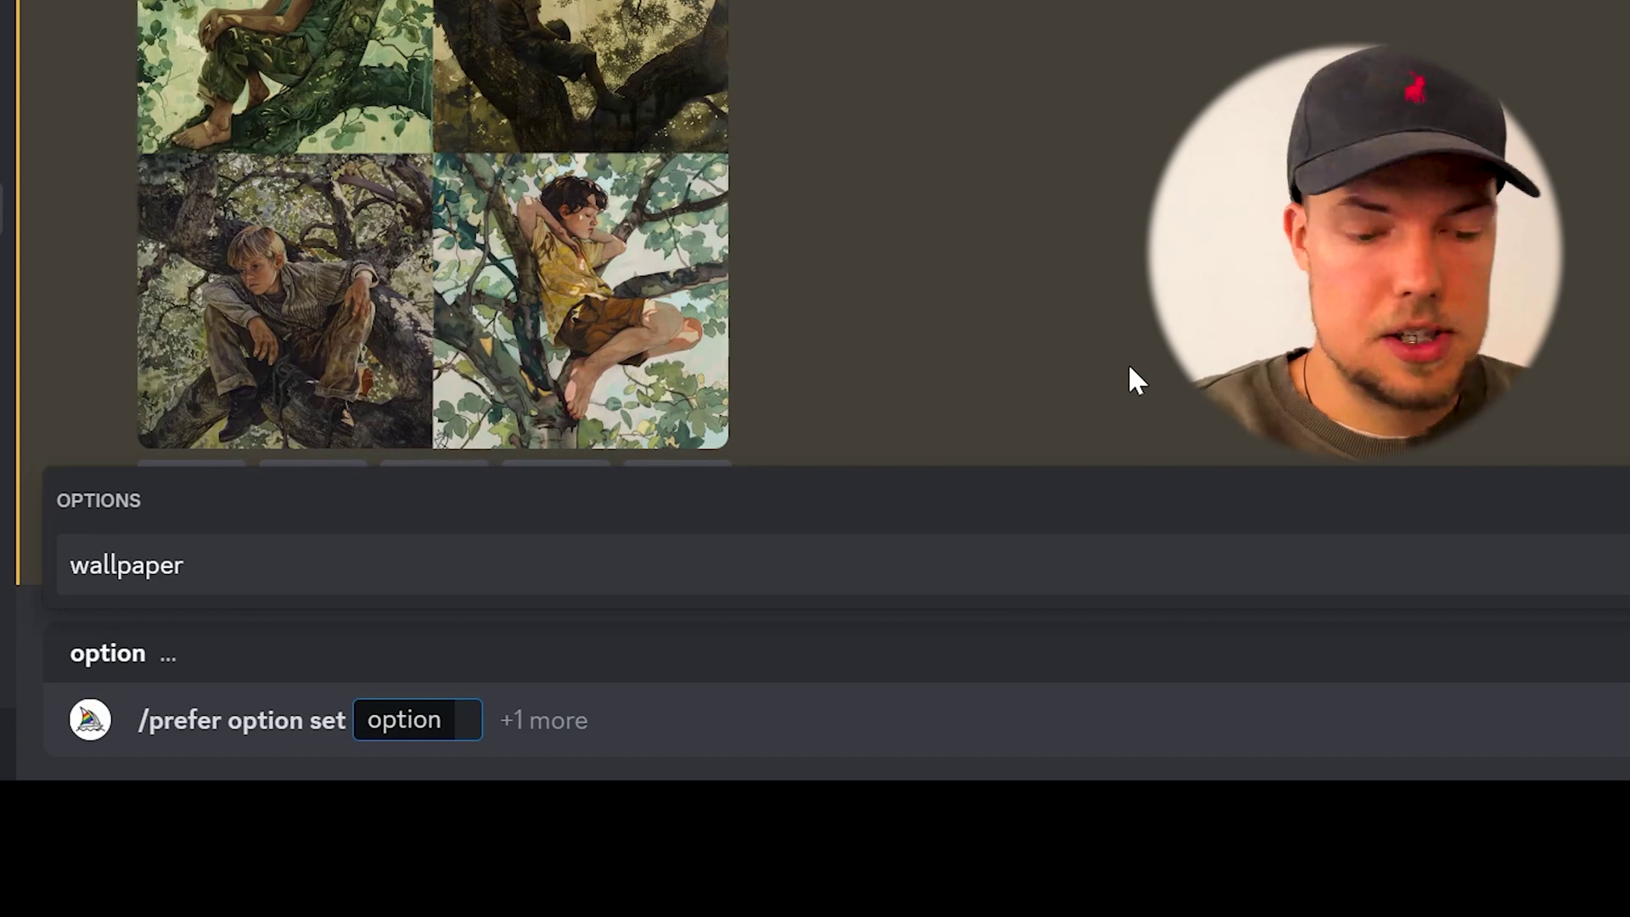
{"action": "type", "text": "cinemato"}
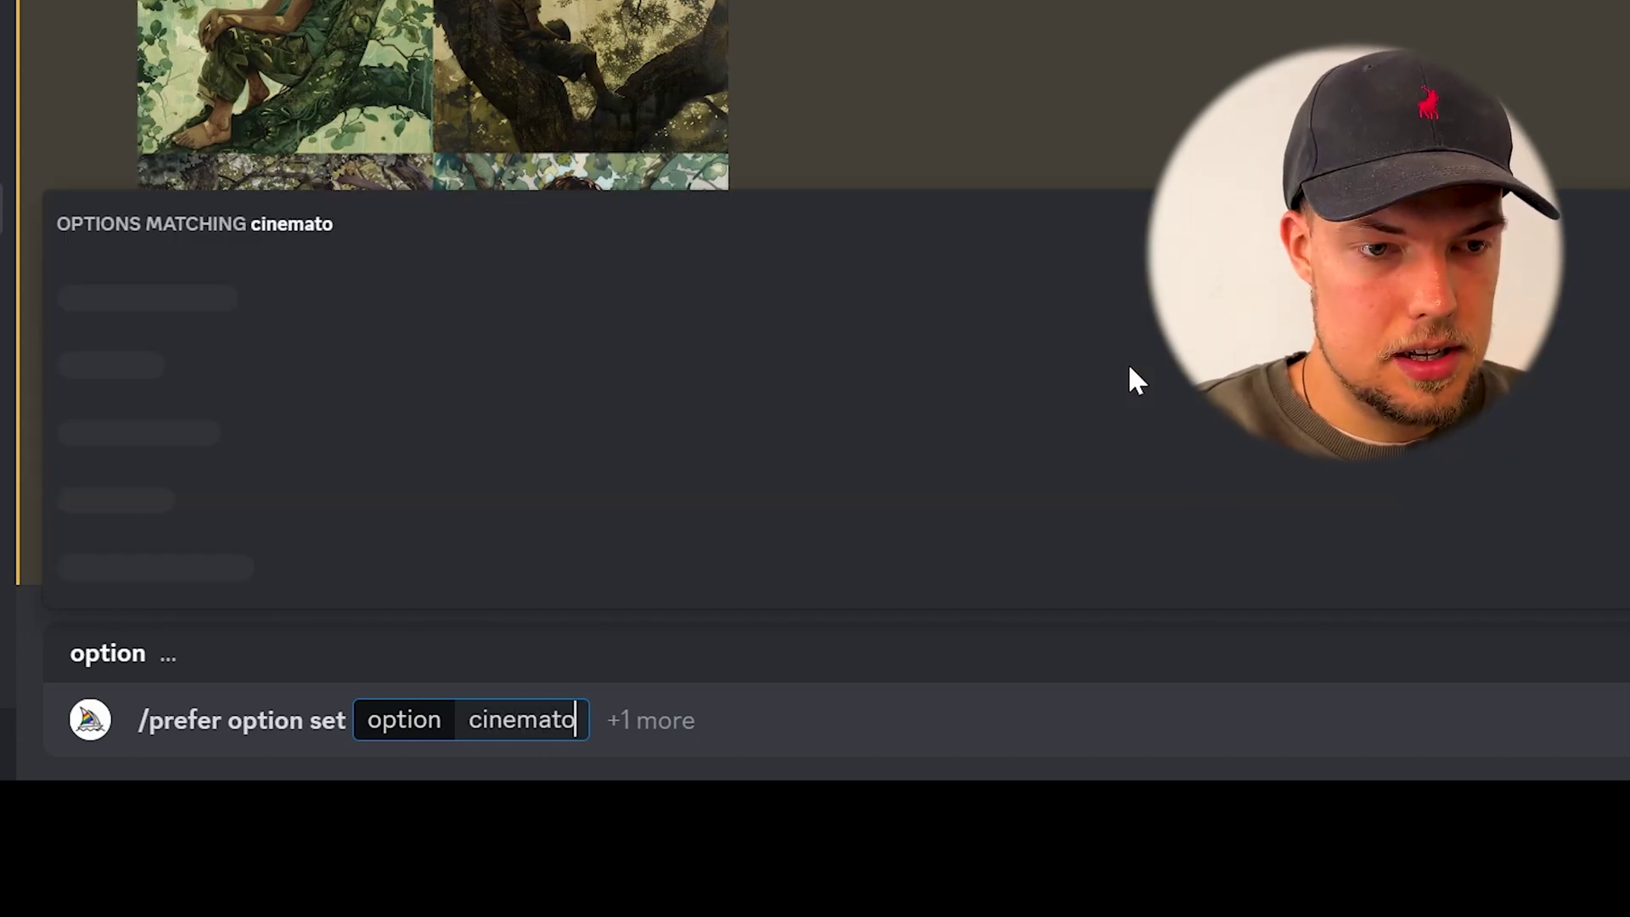
{"action": "type", "text": "c"}
{"action": "key", "text": "BackSpace"}
{"action": "key", "text": "BackSpace"}
{"action": "type", "text": "ic"}
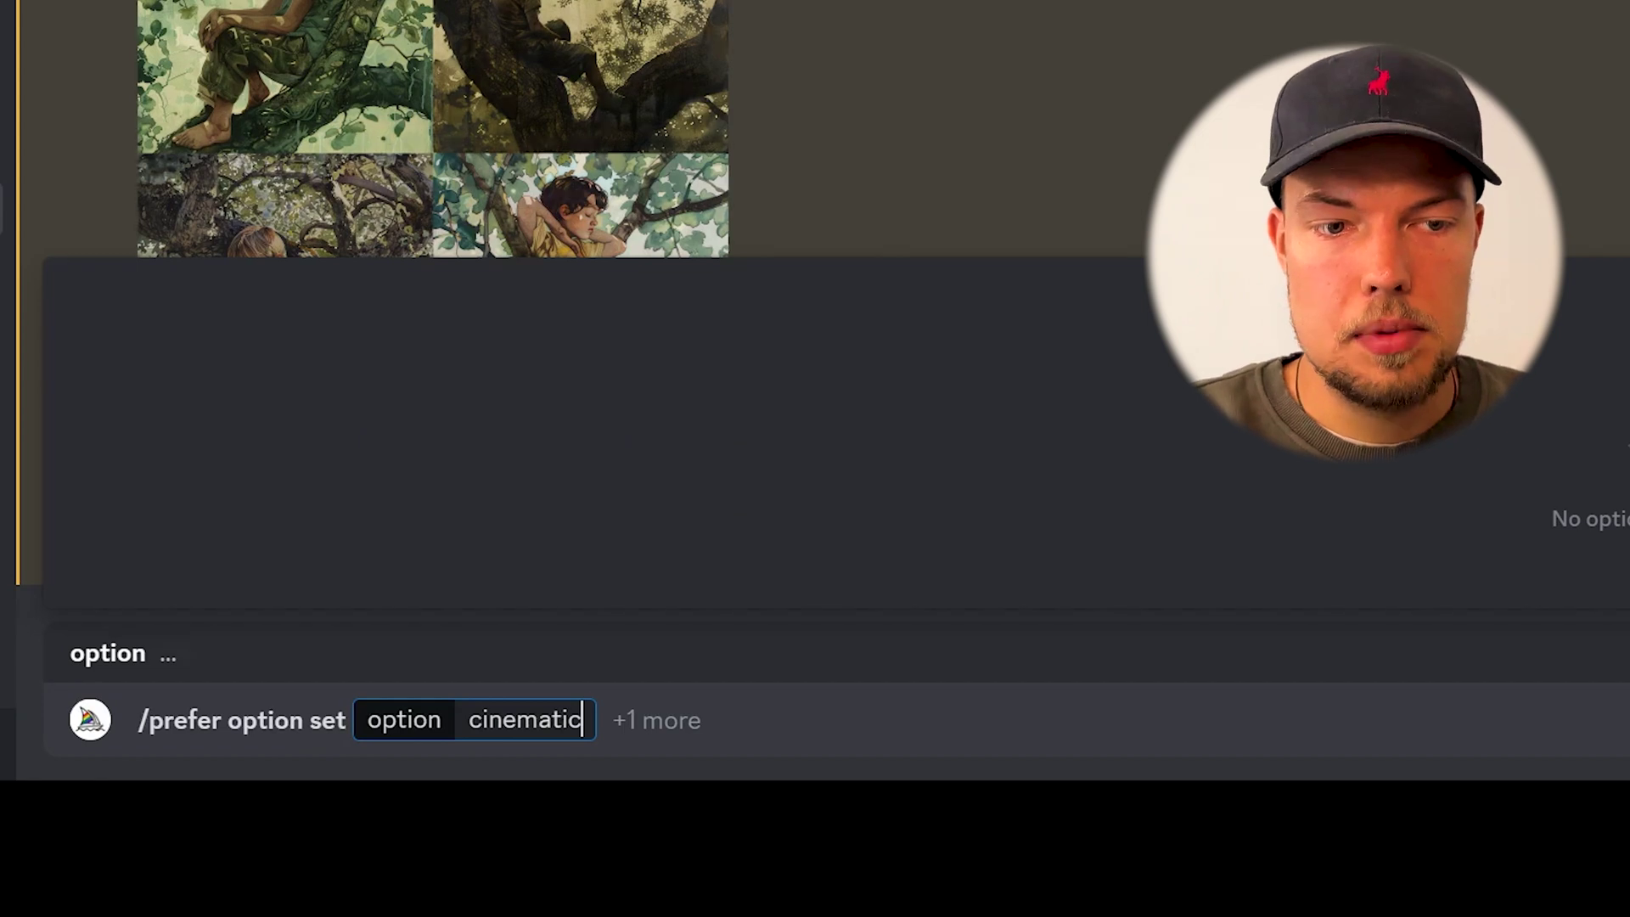
{"action": "key", "text": "Tab"}
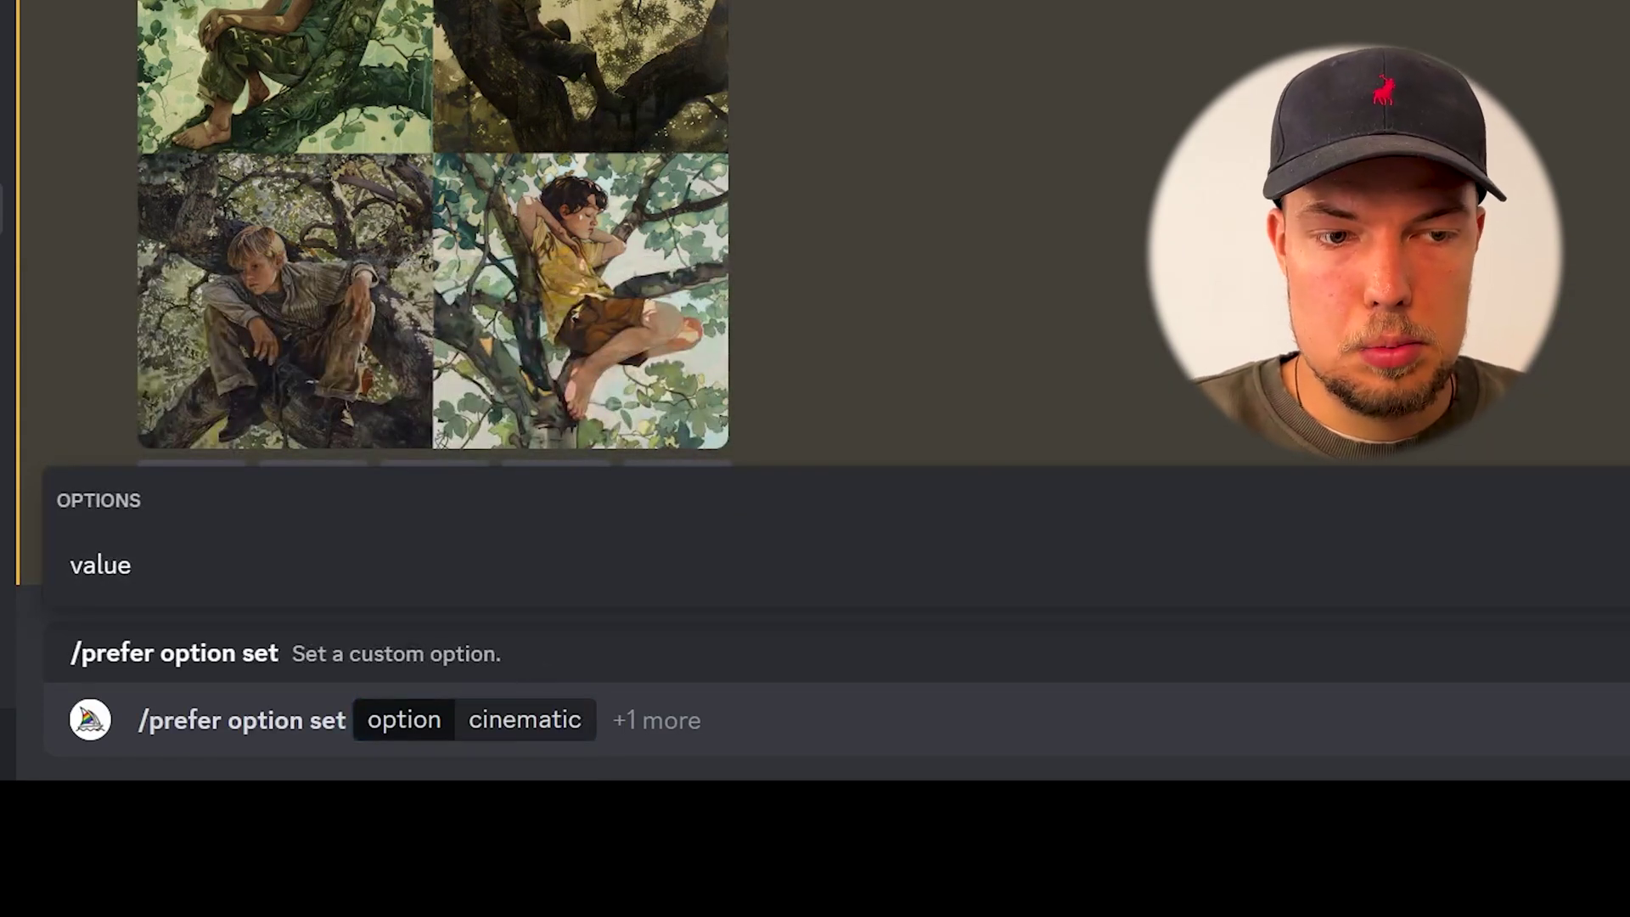
{"action": "left_click", "coordinate": [114, 568]}
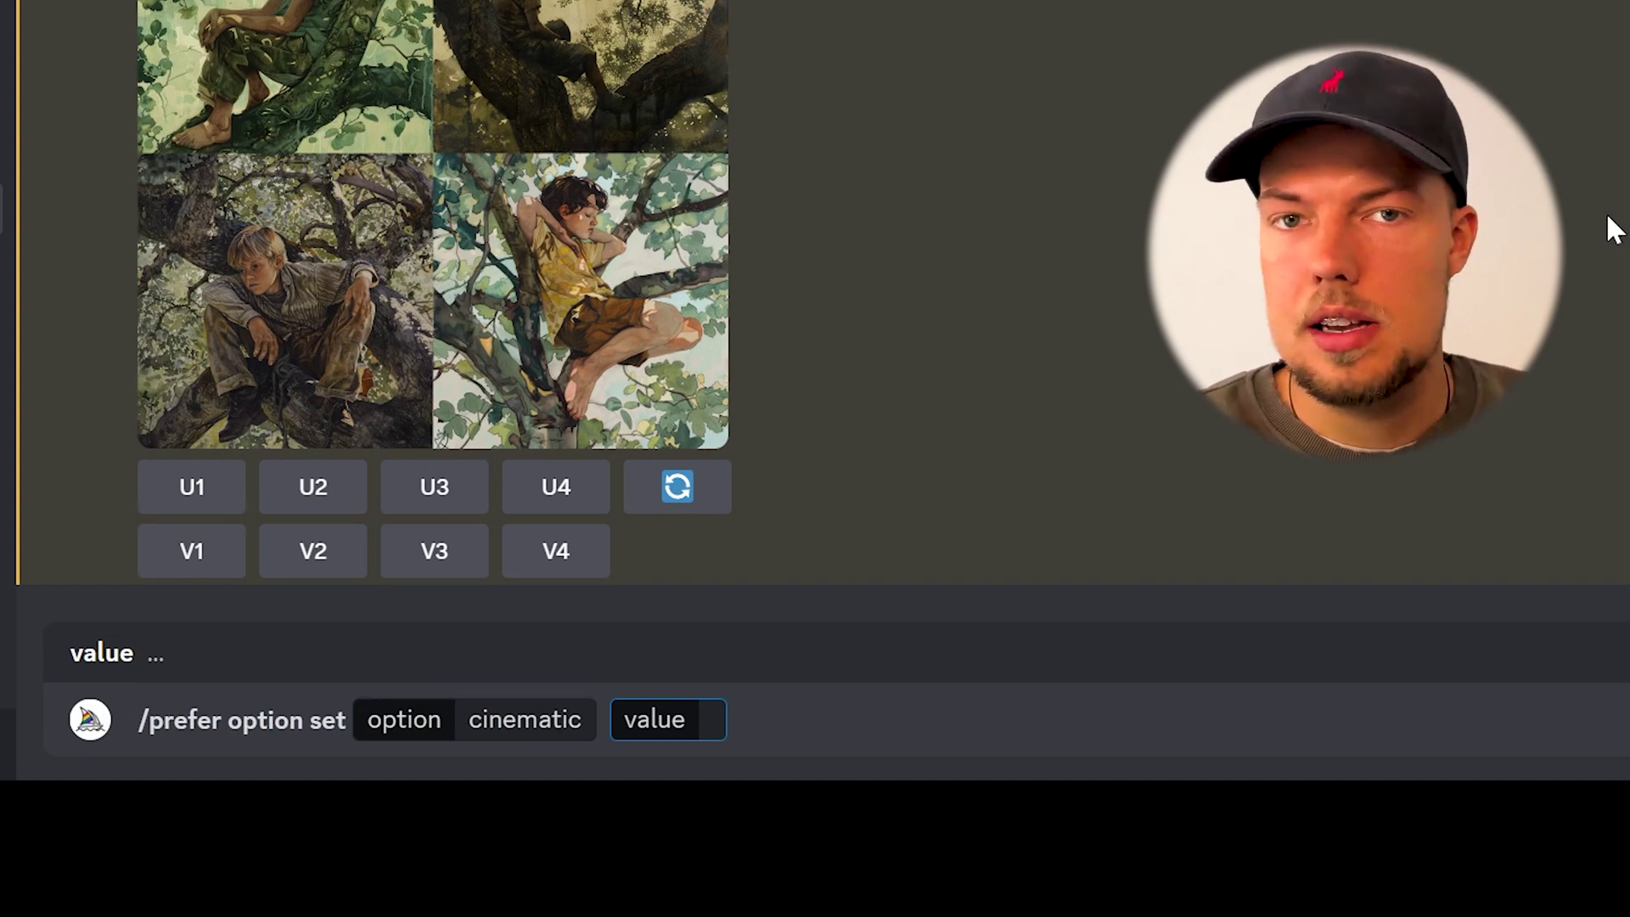
- Enter "cinematic still, --style raw --ar 16:9" as the value of the cinematic option
{"action": "type", "text": "cine"}
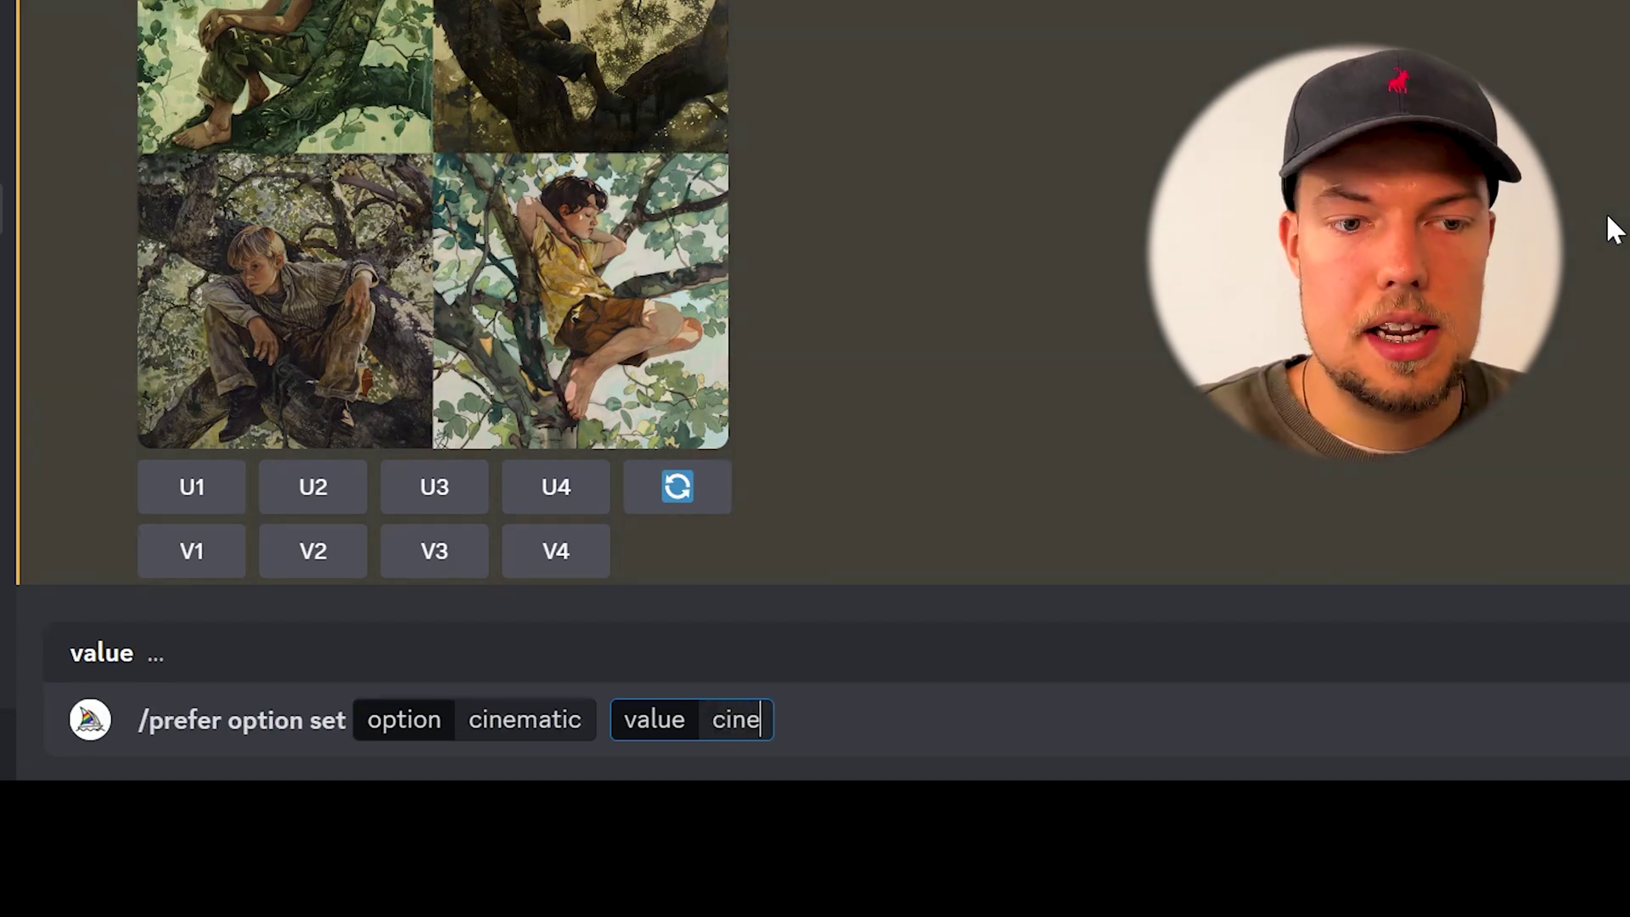
{"action": "type", "text": "matic"}
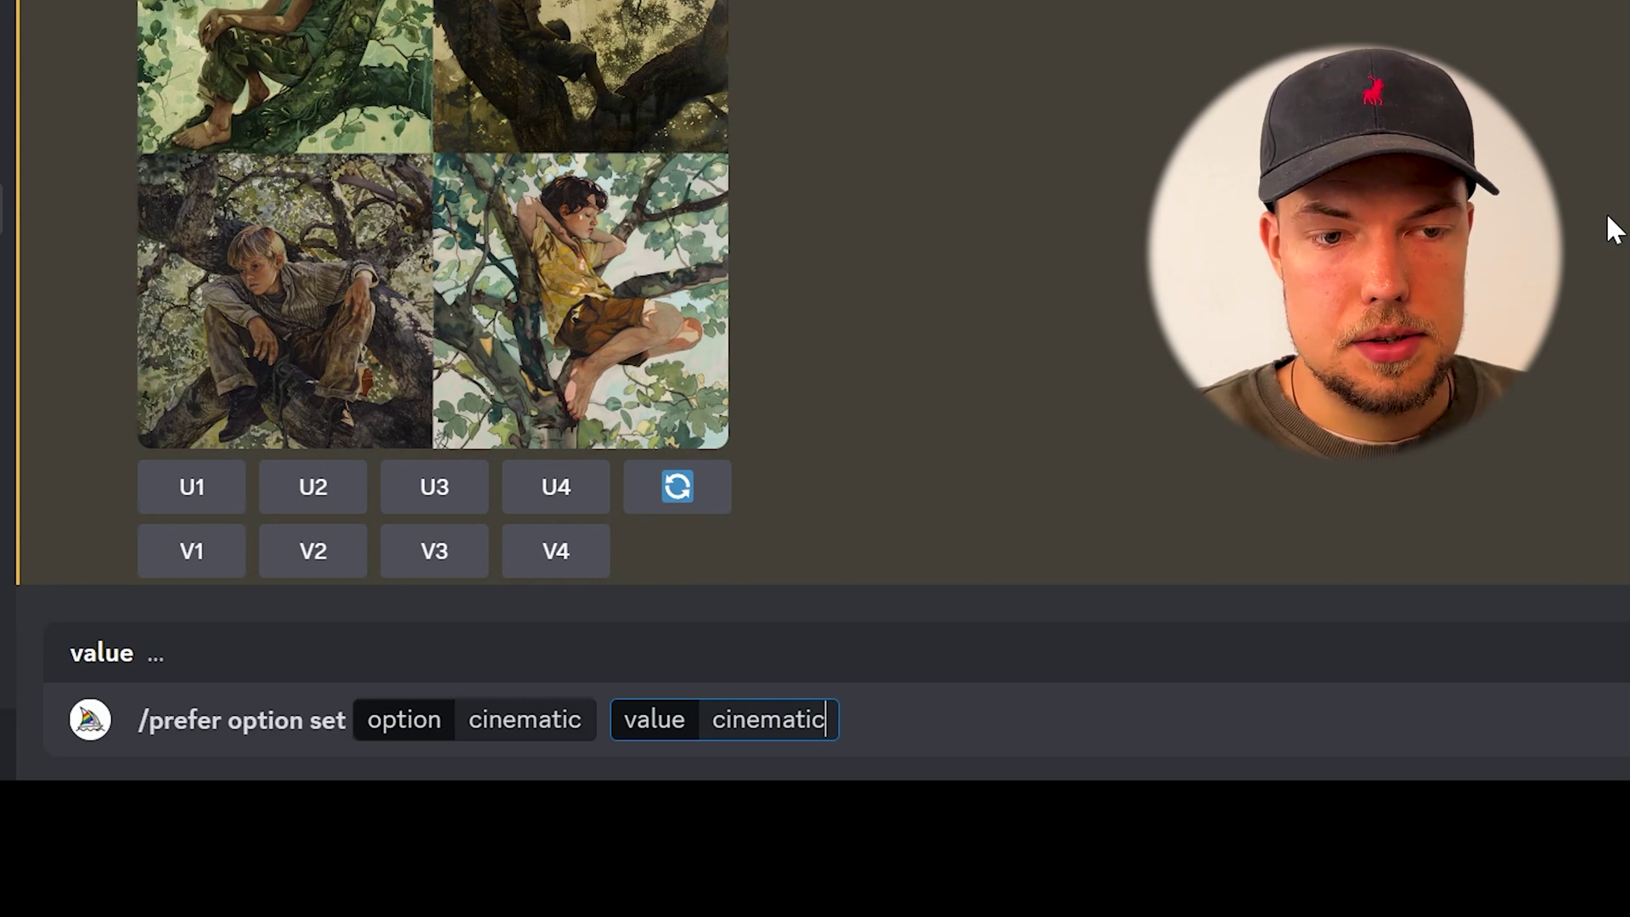
{"action": "type", "text": " still, hw"}
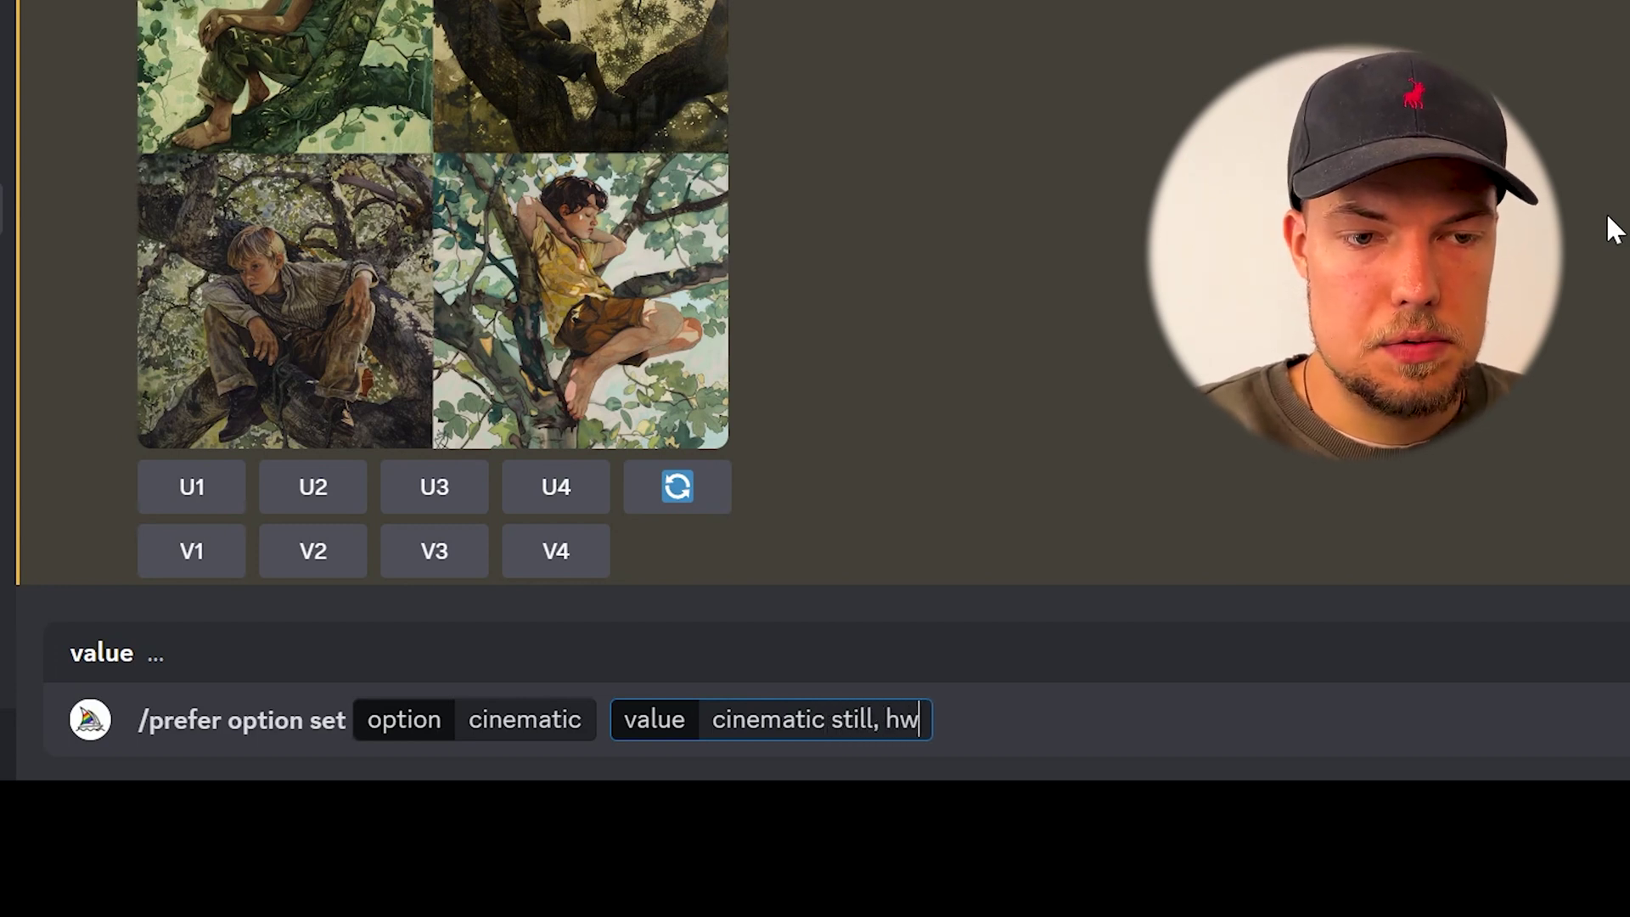
{"action": "key", "text": "BackSpace"}
{"action": "key", "text": "BackSpace"}
{"action": "type", "text": "s"}
{"action": "key", "text": "BackSpace"}
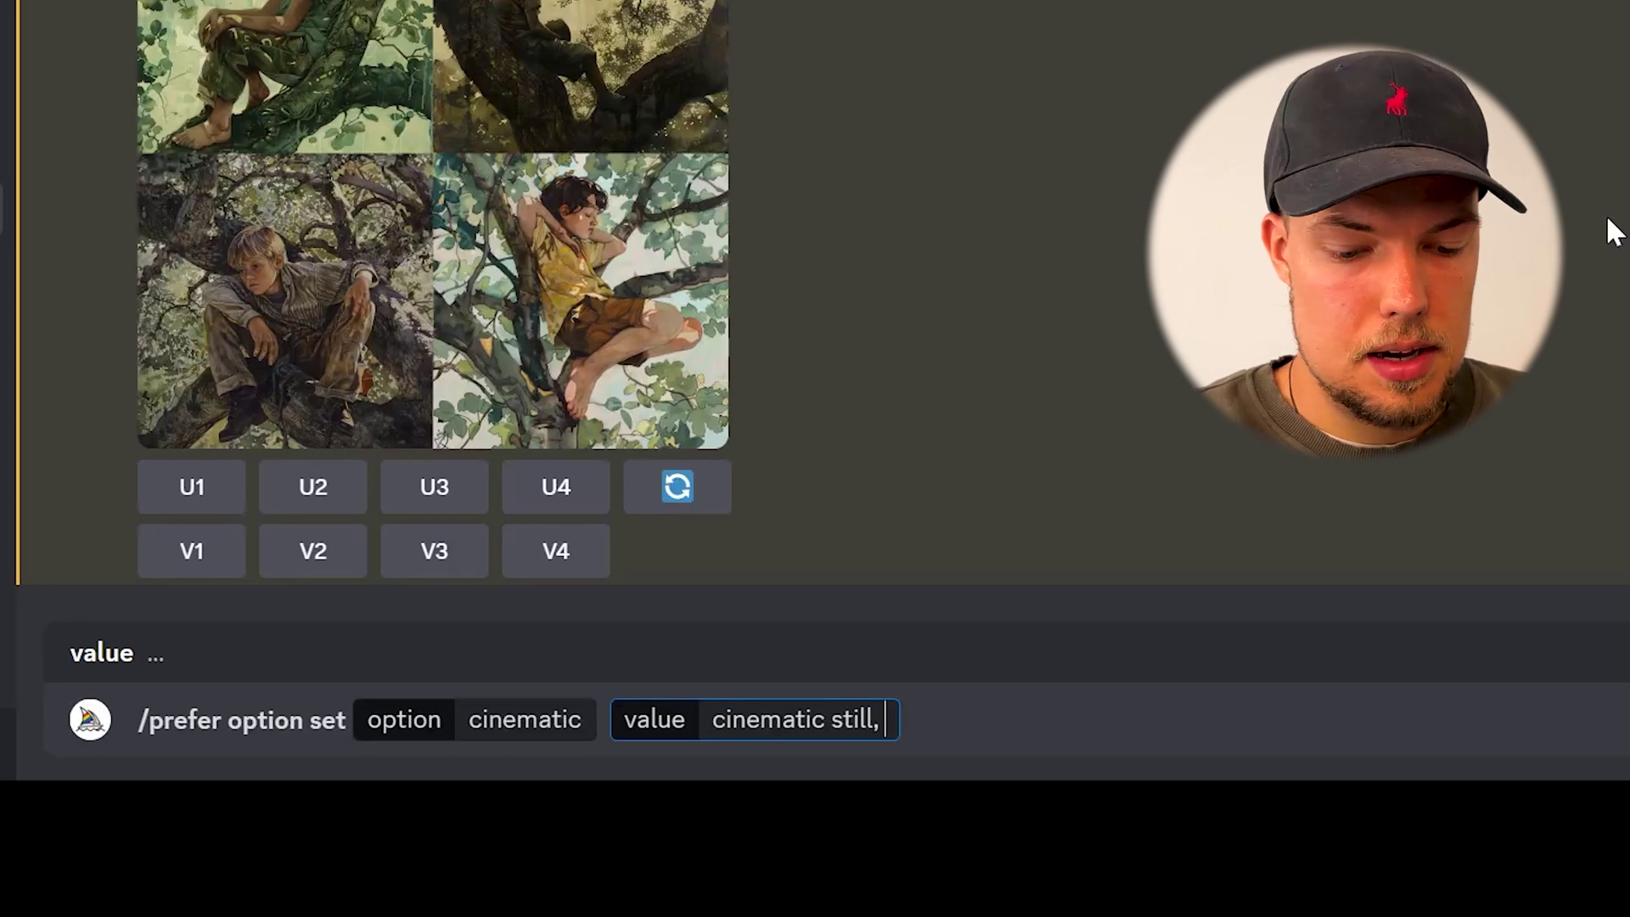
{"action": "type", "text": "--styl"}
{"action": "key", "text": "BackSpace"}
{"action": "key", "text": "BackSpace"}
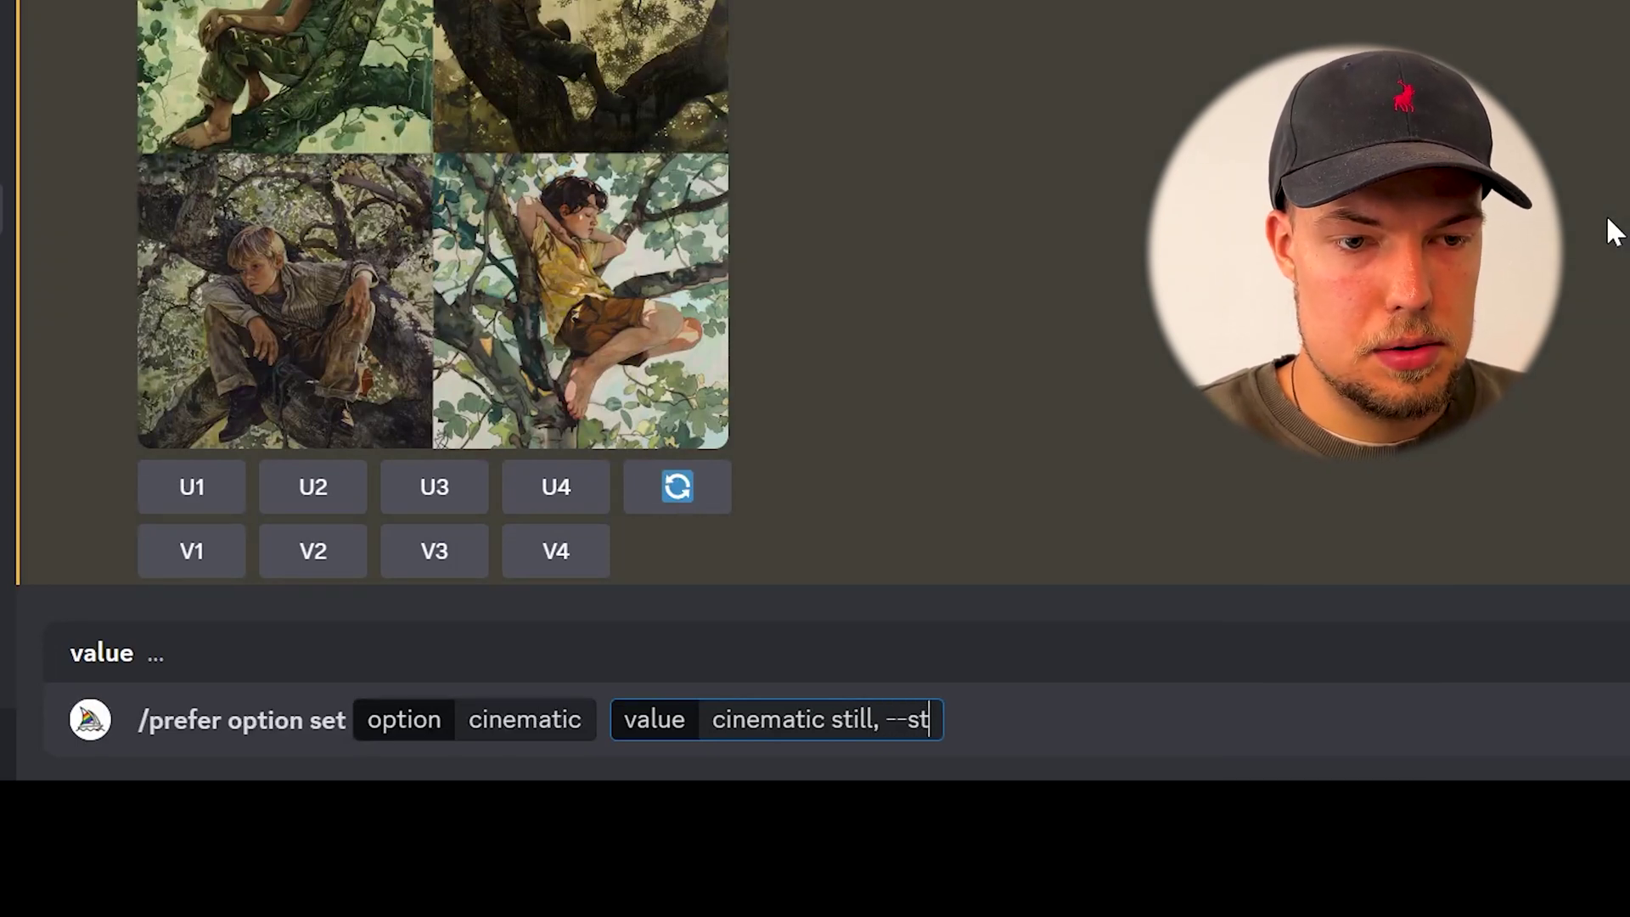
{"action": "type", "text": "yle raw"}
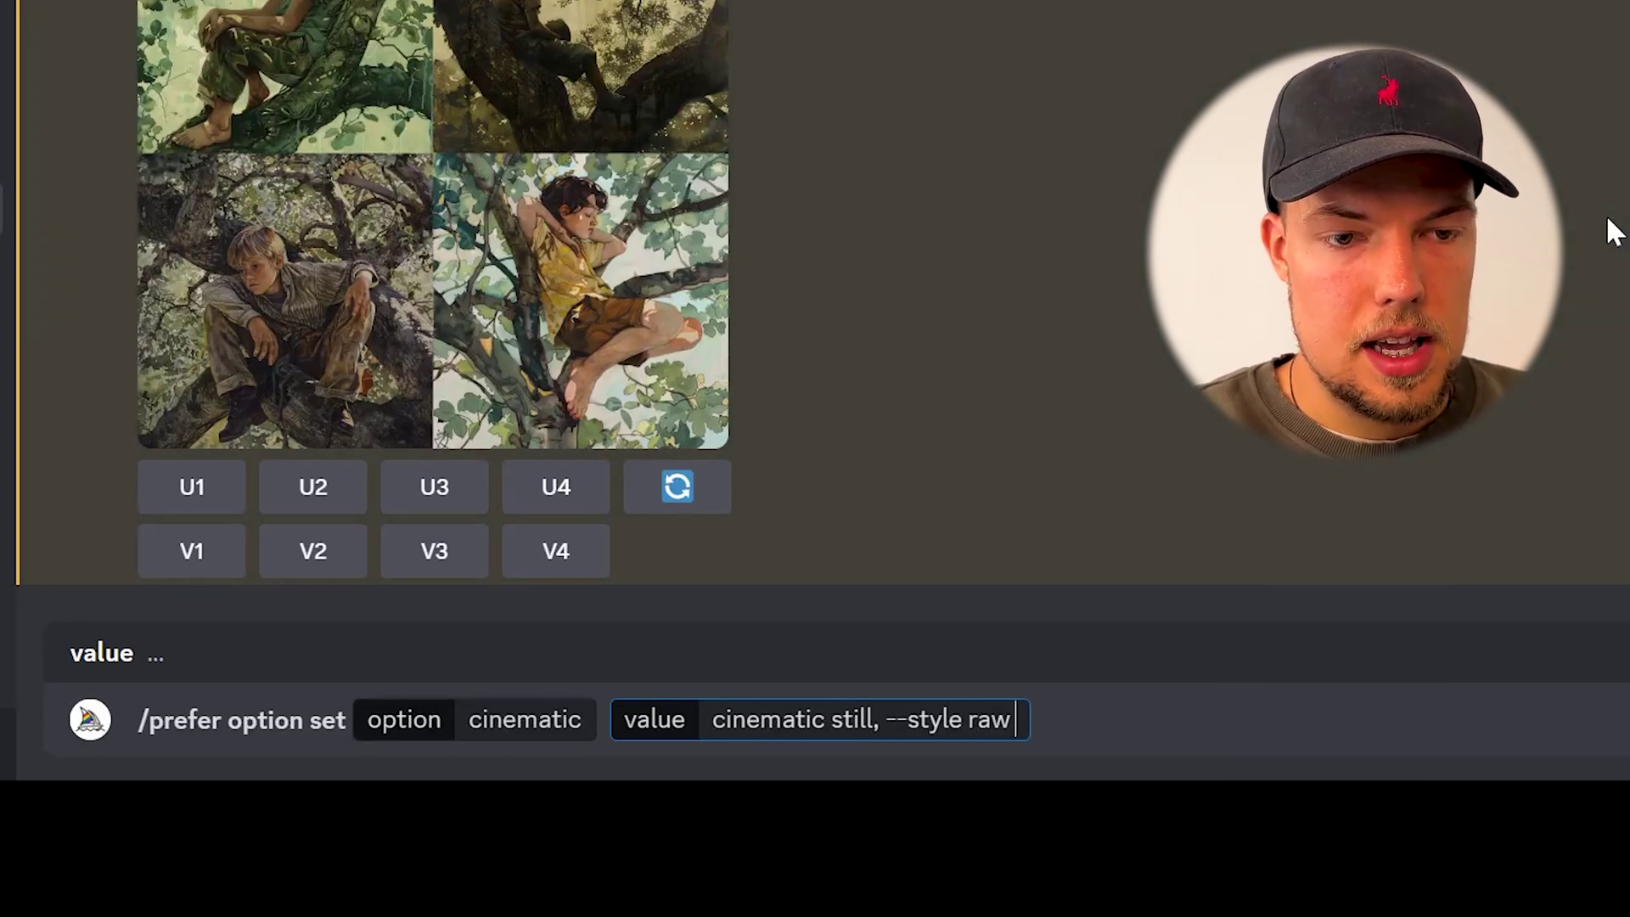
{"action": "type", "text": " --"}
{"action": "type", "text": "ar "}
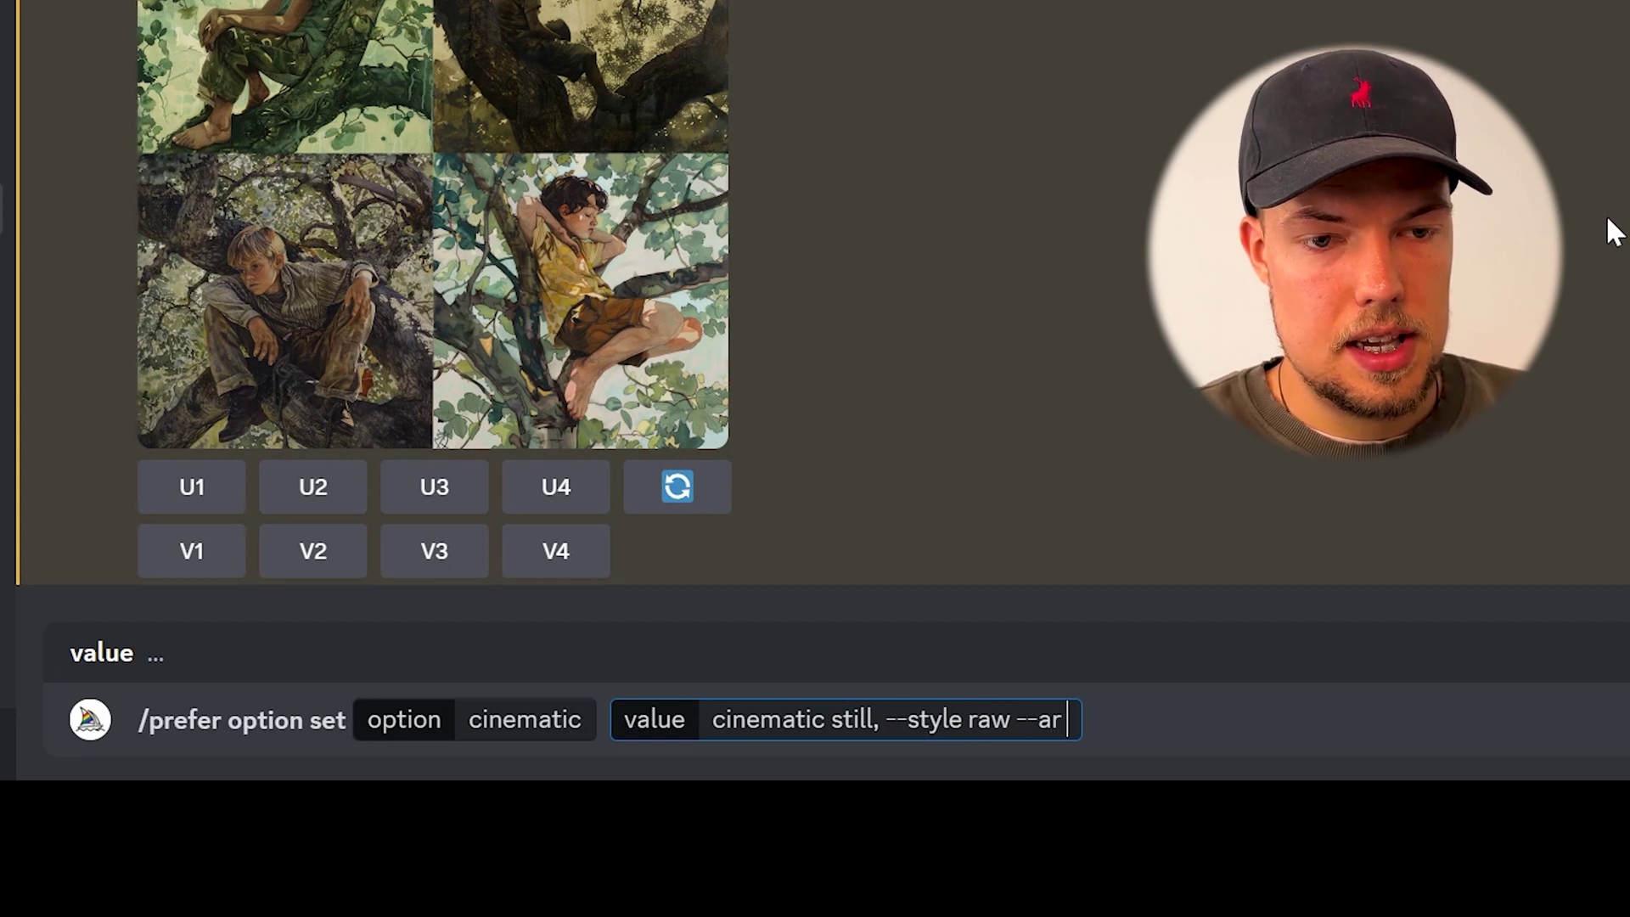
{"action": "type", "text": "16:9 hw"}
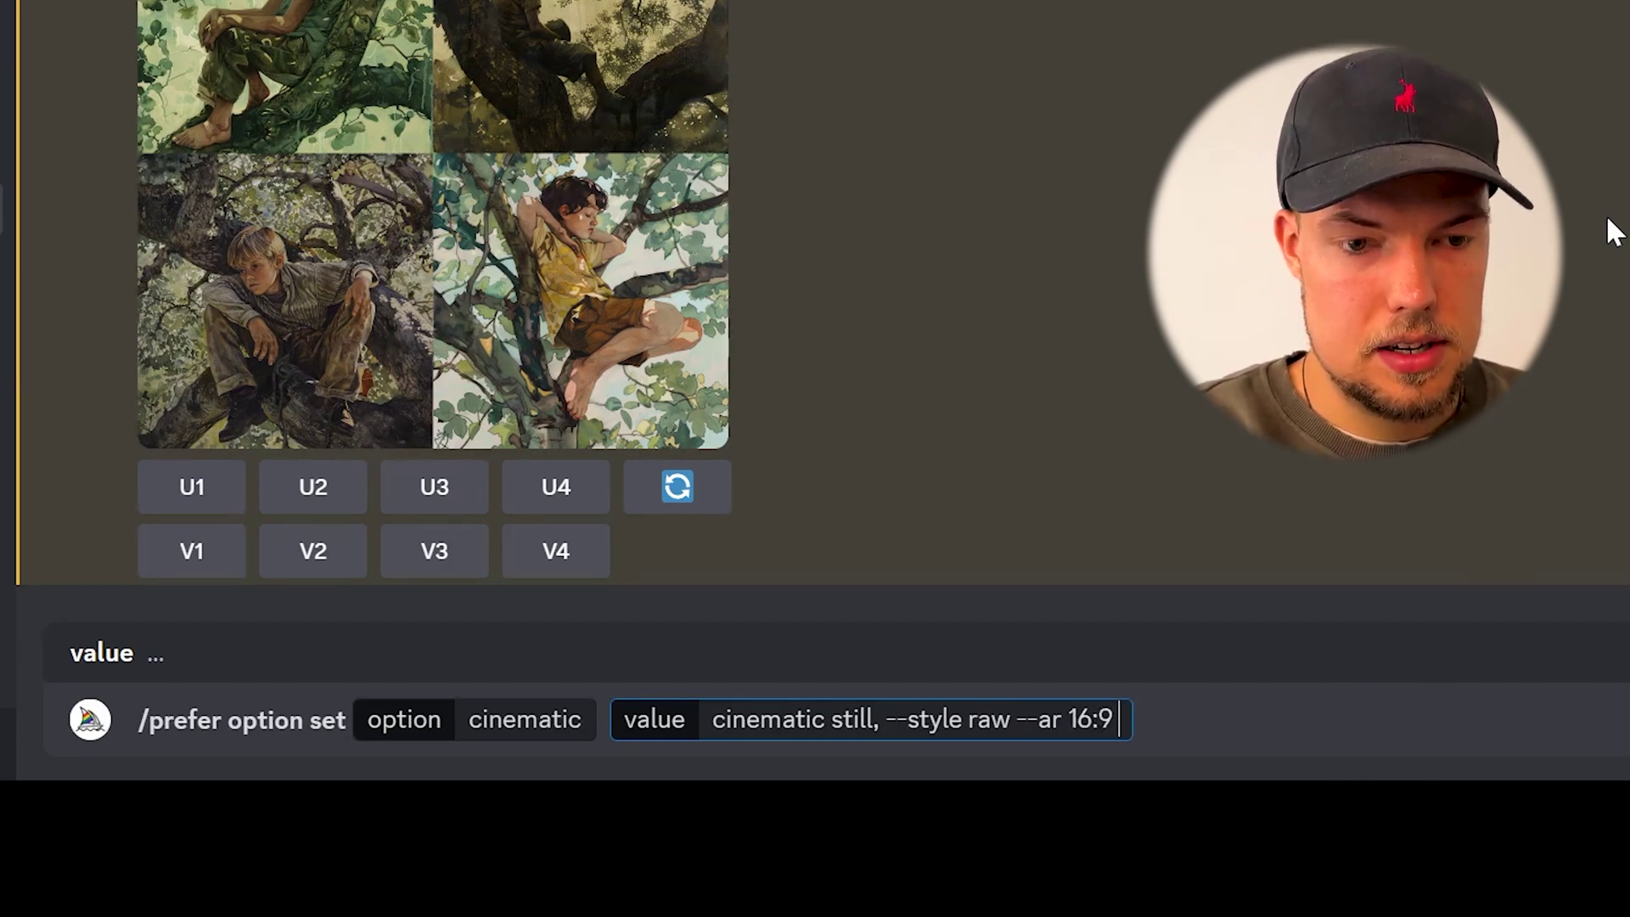
{"action": "key", "text": "BackSpace"}
{"action": "key", "text": "BackSpace"}
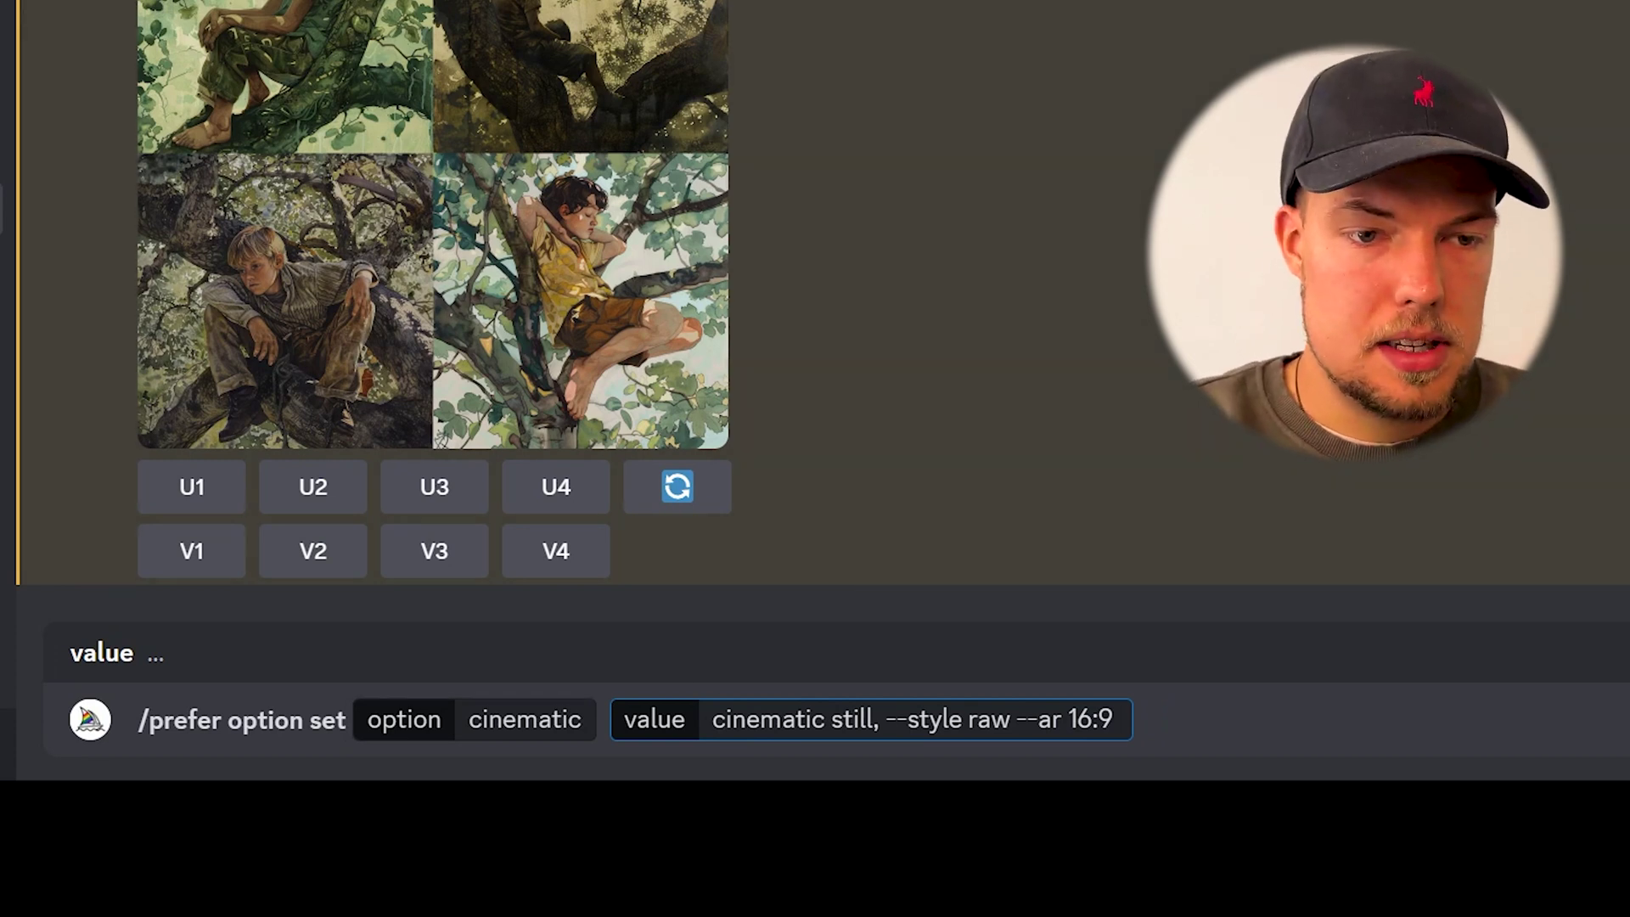
- Insert "cinema look," after "cinematic still," in the option value and save the custom option
{"action": "type", "text": ", ci"}
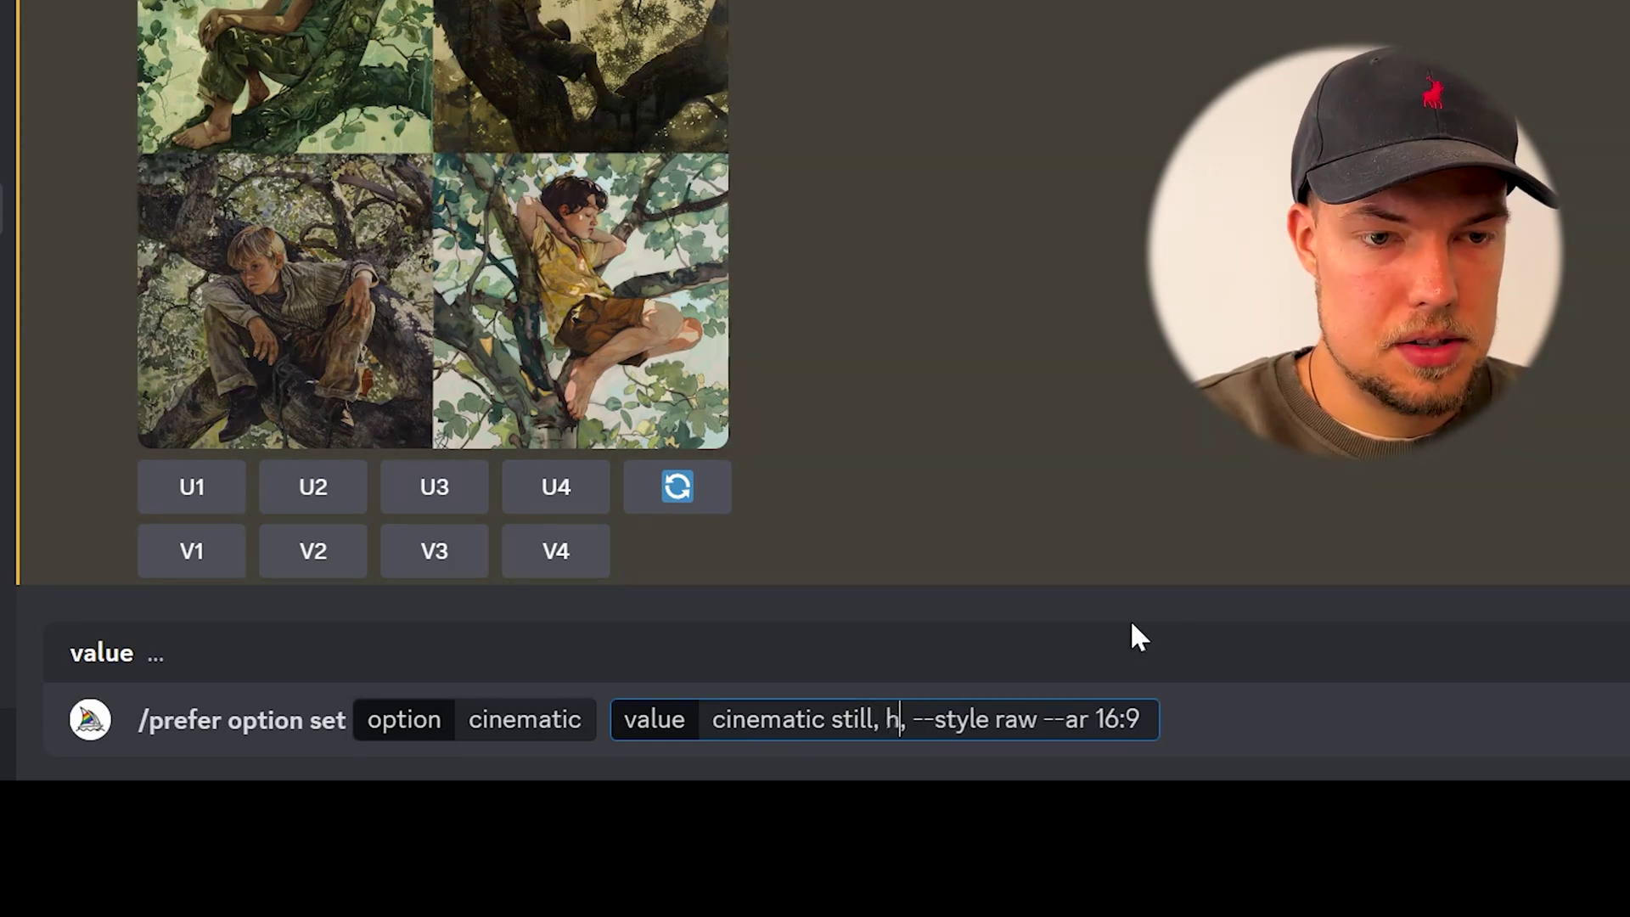
{"action": "type", "text": "nema look"}
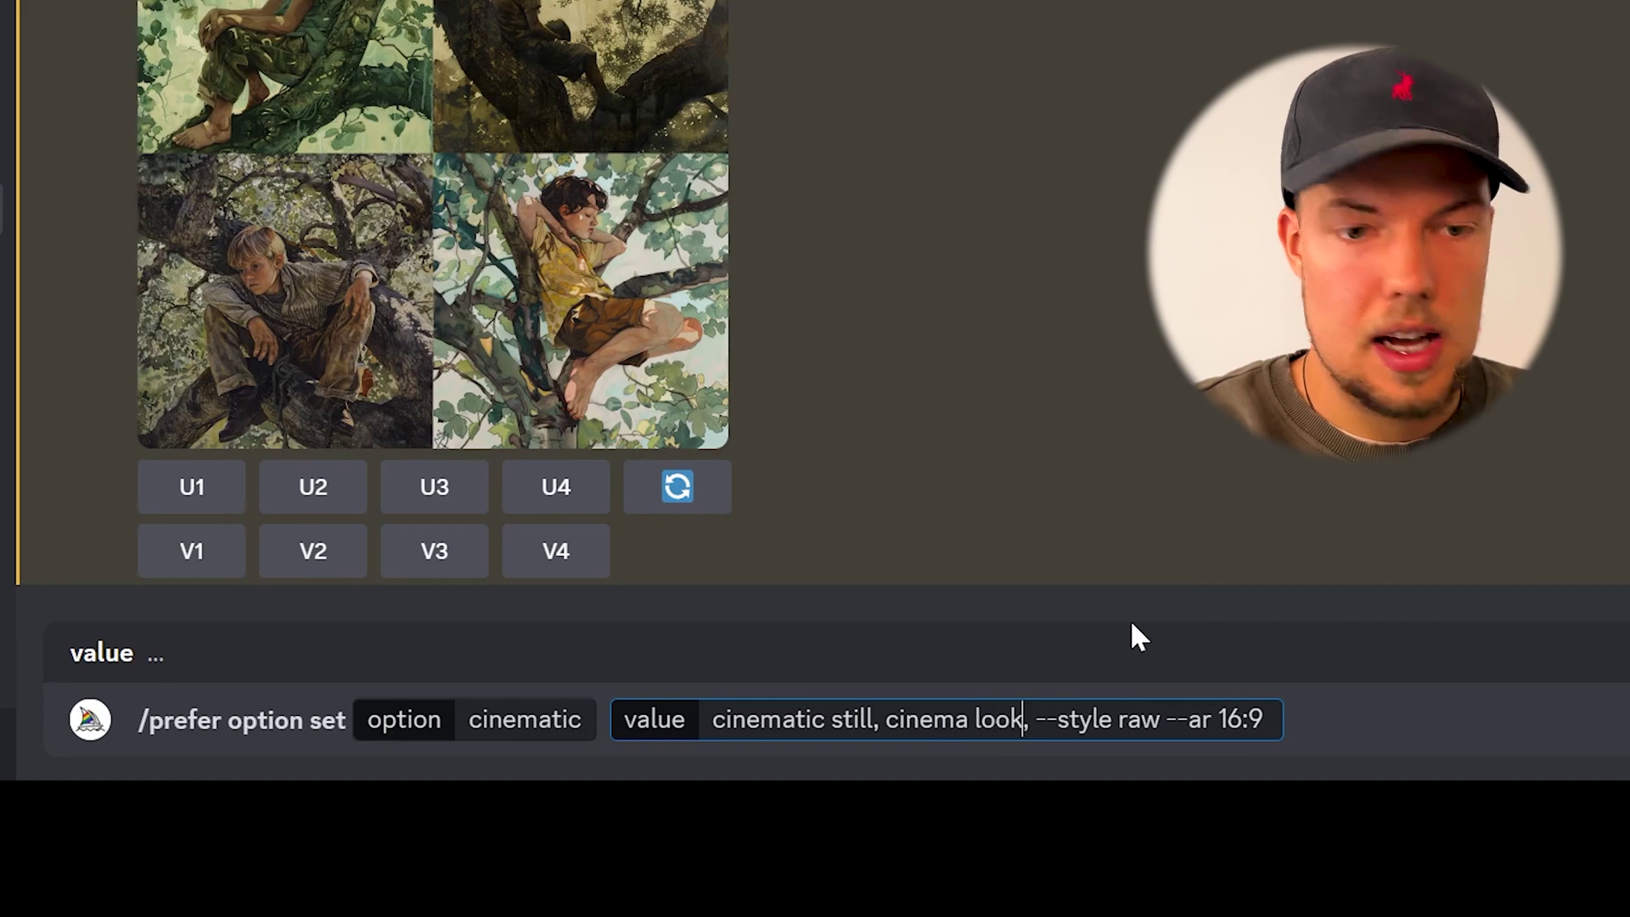
{"action": "key", "text": "BackSpace"}
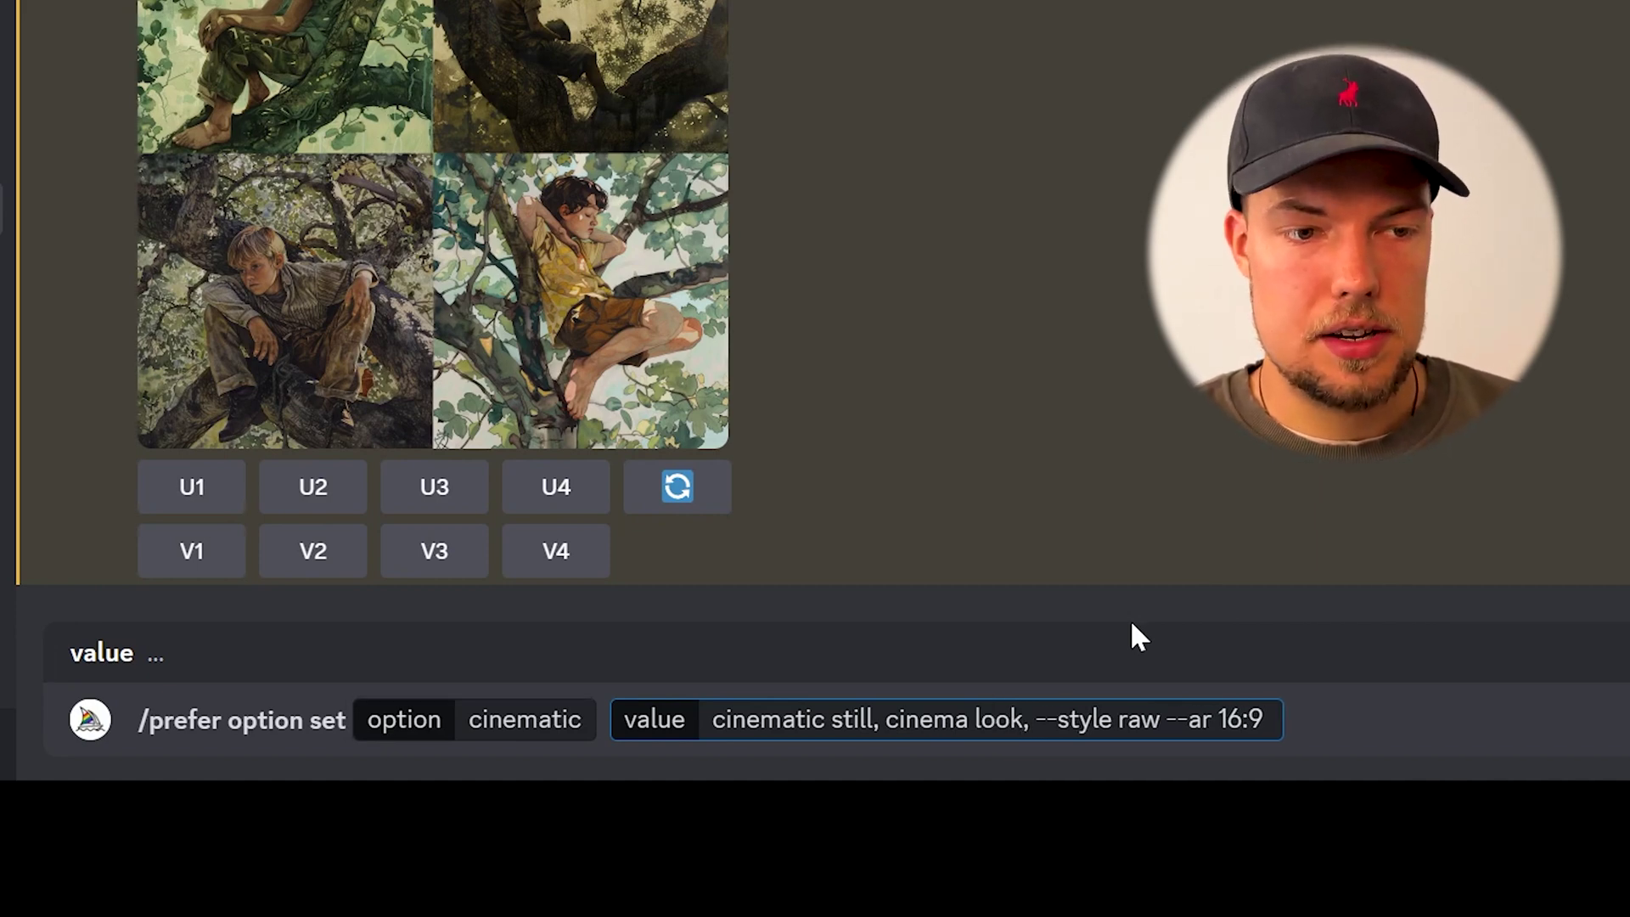
{"action": "key", "text": "Return"}
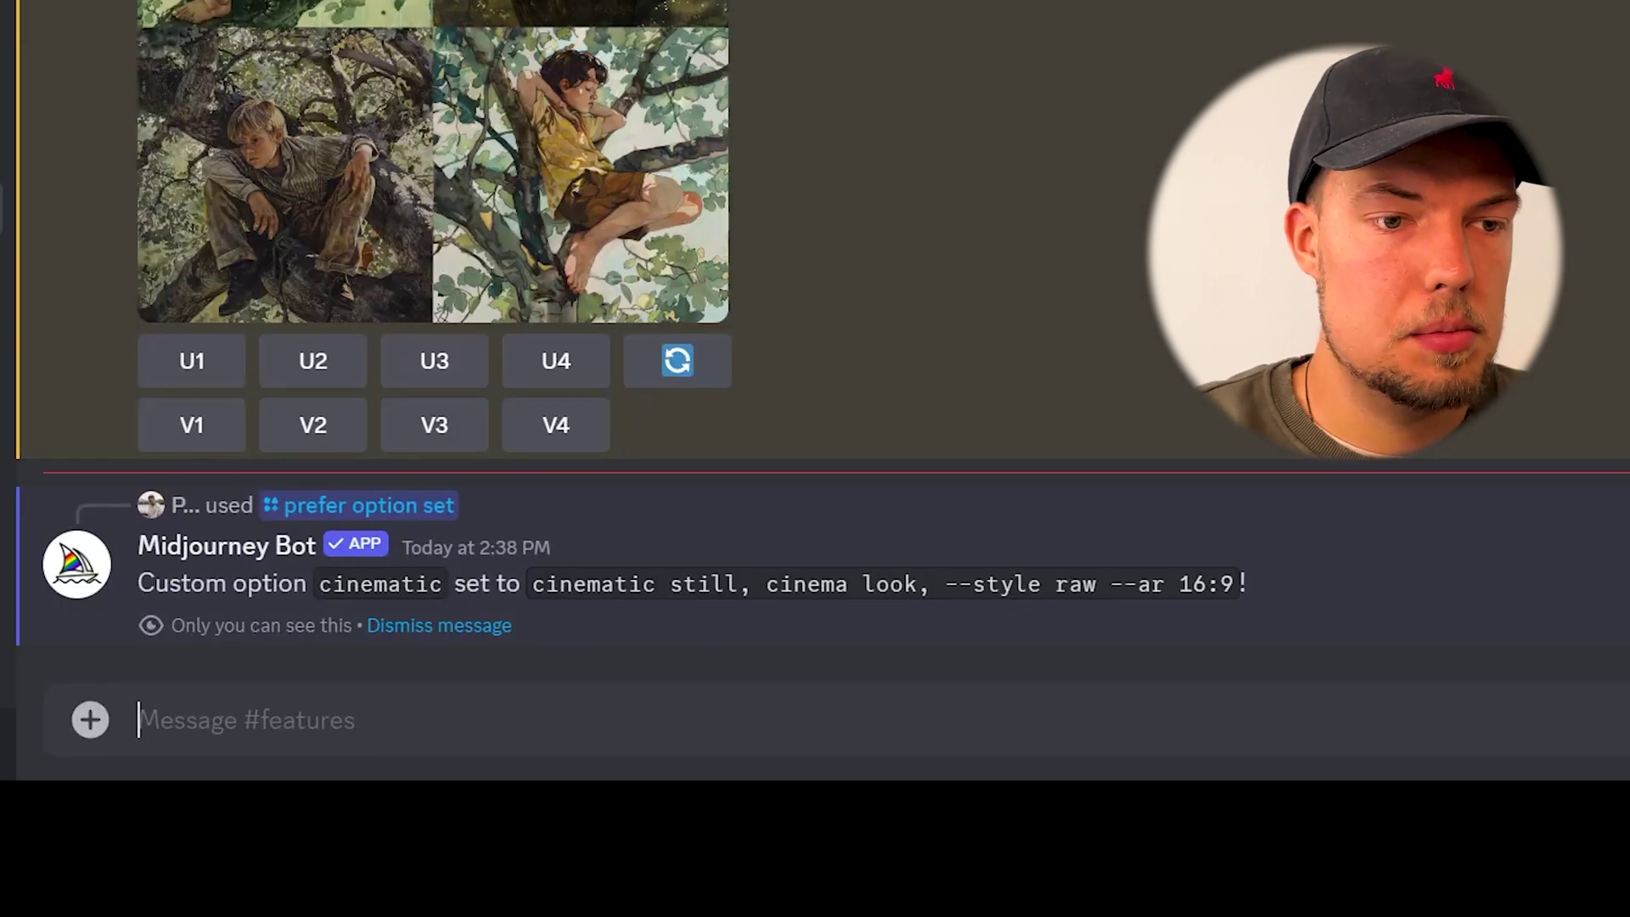
- Generate images for the prompt "a boy sitting in a tree --cinematic", reviewing the custom option's definition before submitting
{"action": "type", "text": "hw"}
{"action": "key", "text": "BackSpace"}
{"action": "key", "text": "BackSpace"}
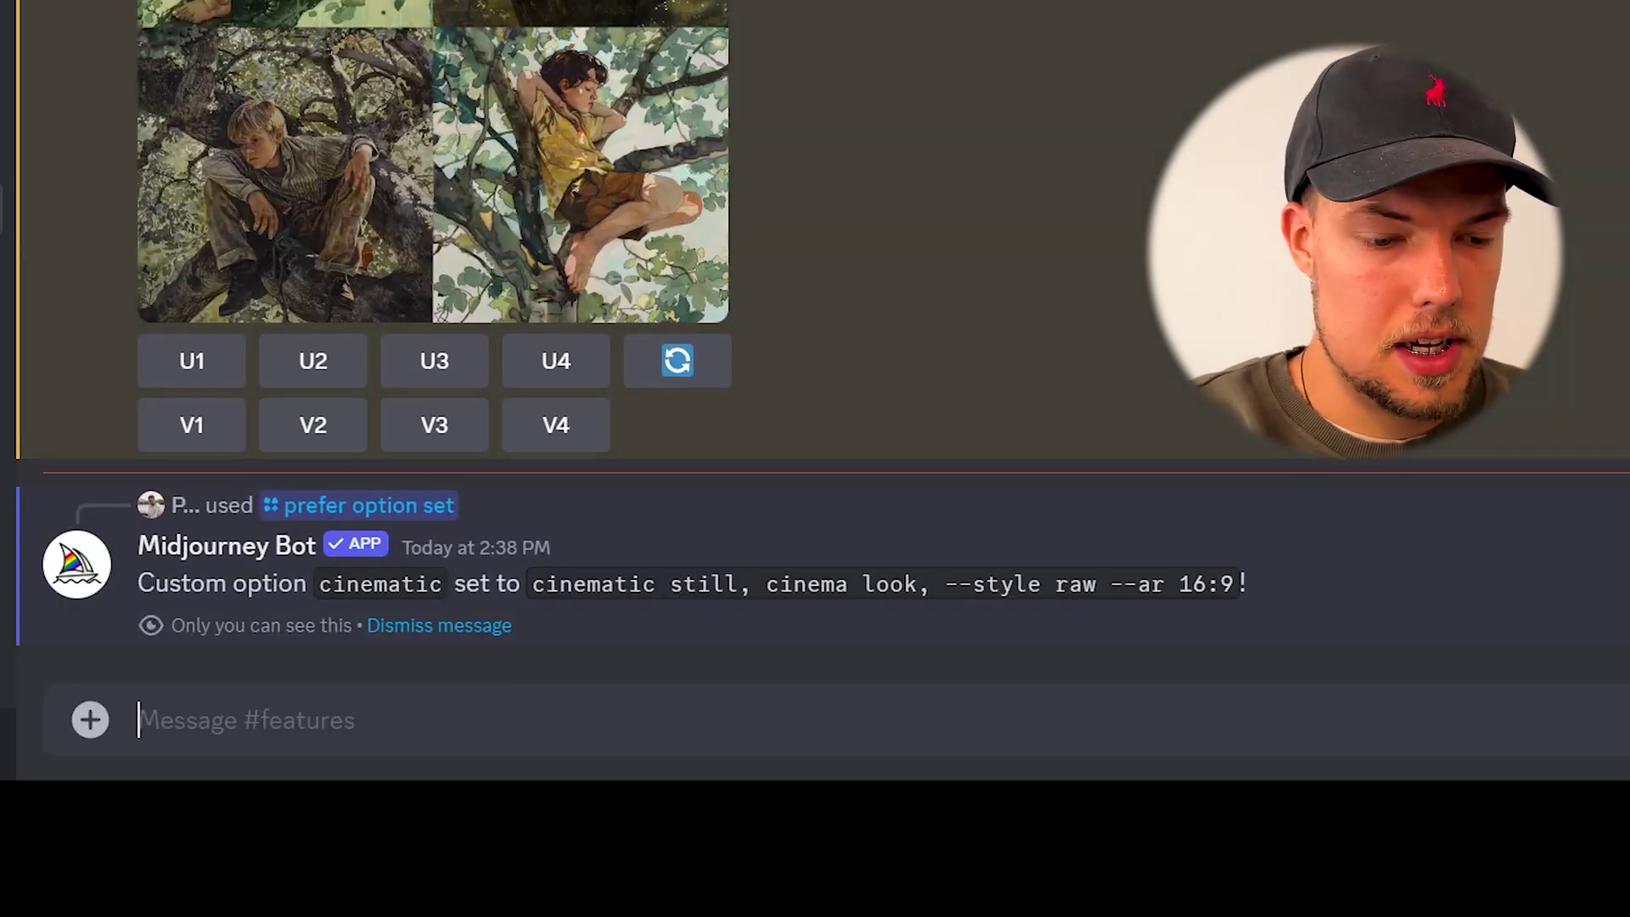
{"action": "type", "text": "/im"}
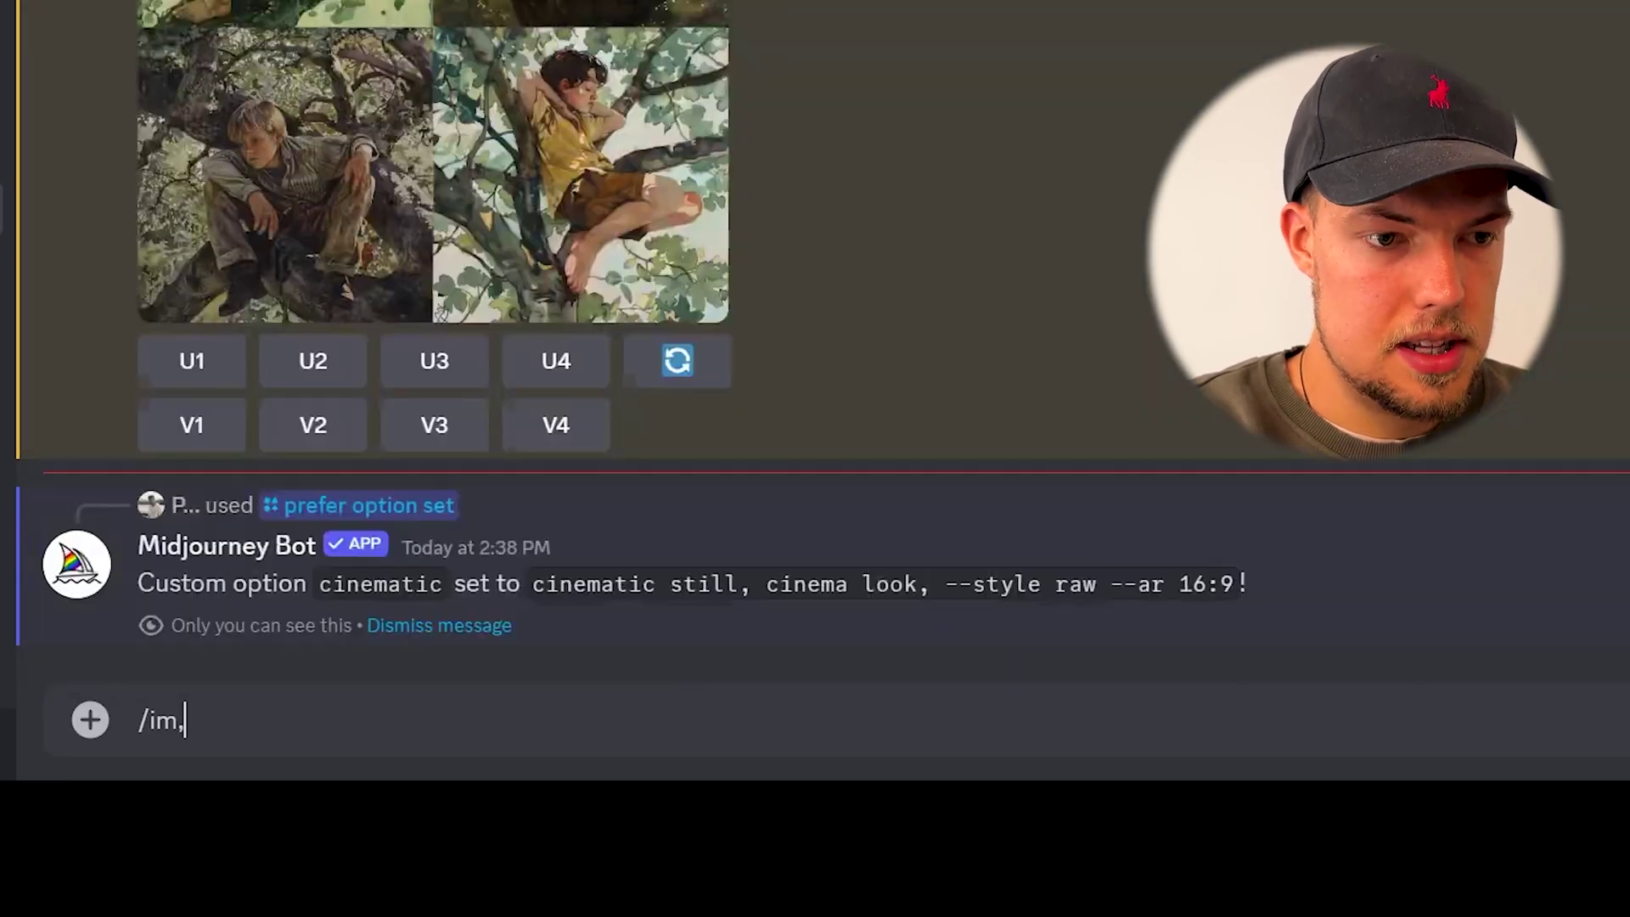
{"action": "key", "text": "Tab"}
{"action": "type", "text": "a b"}
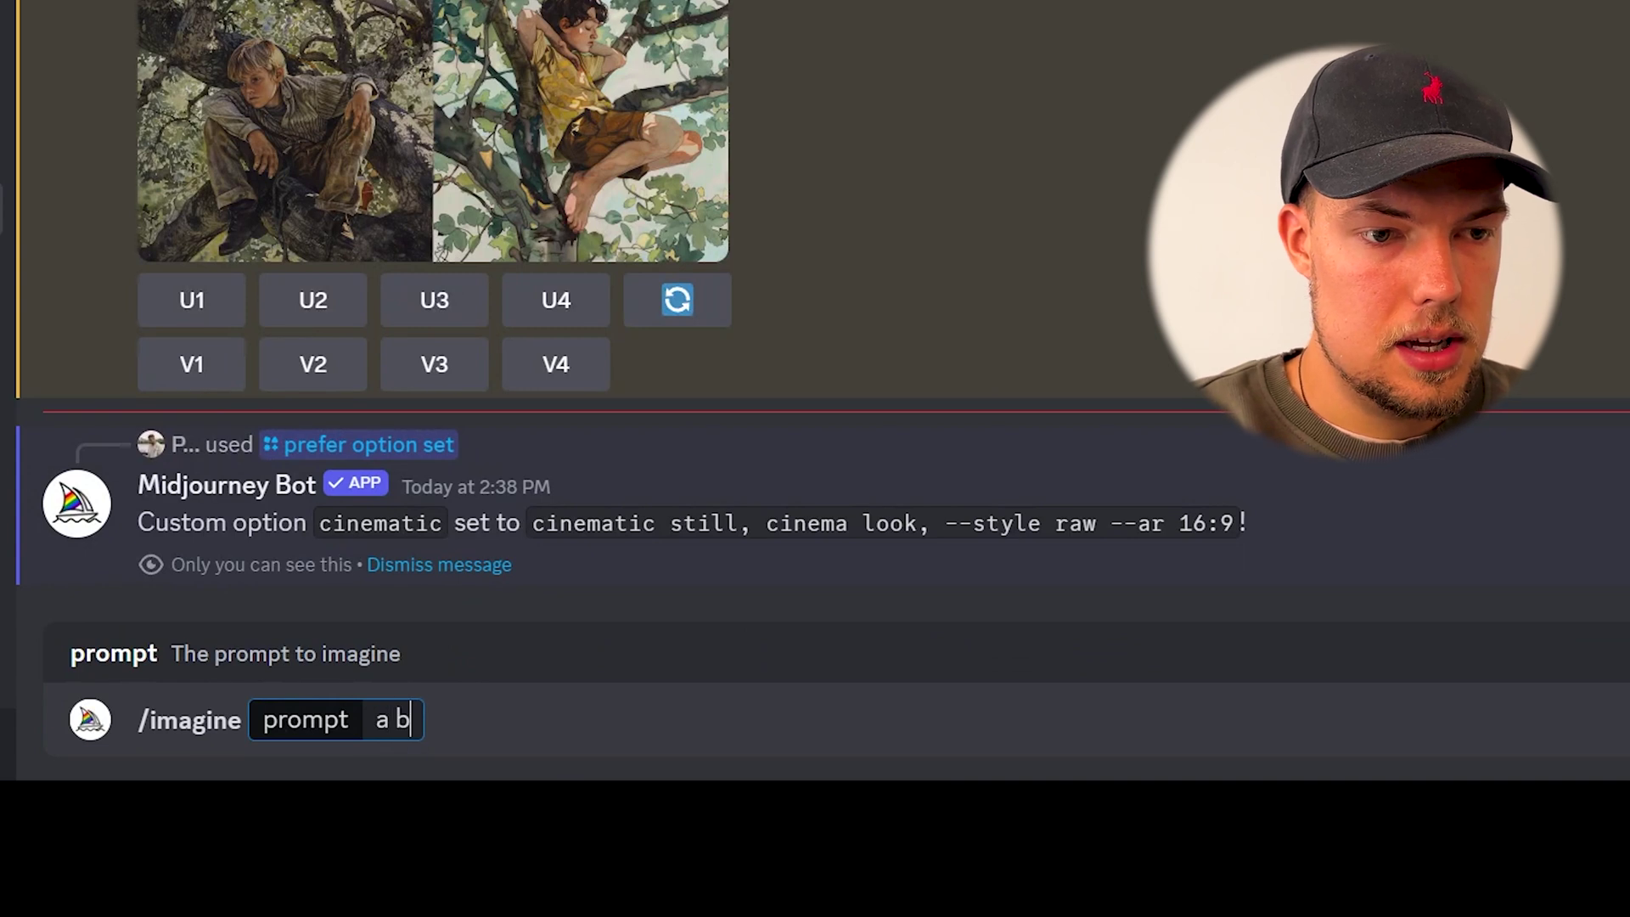
{"action": "type", "text": "oy sitting in a "}
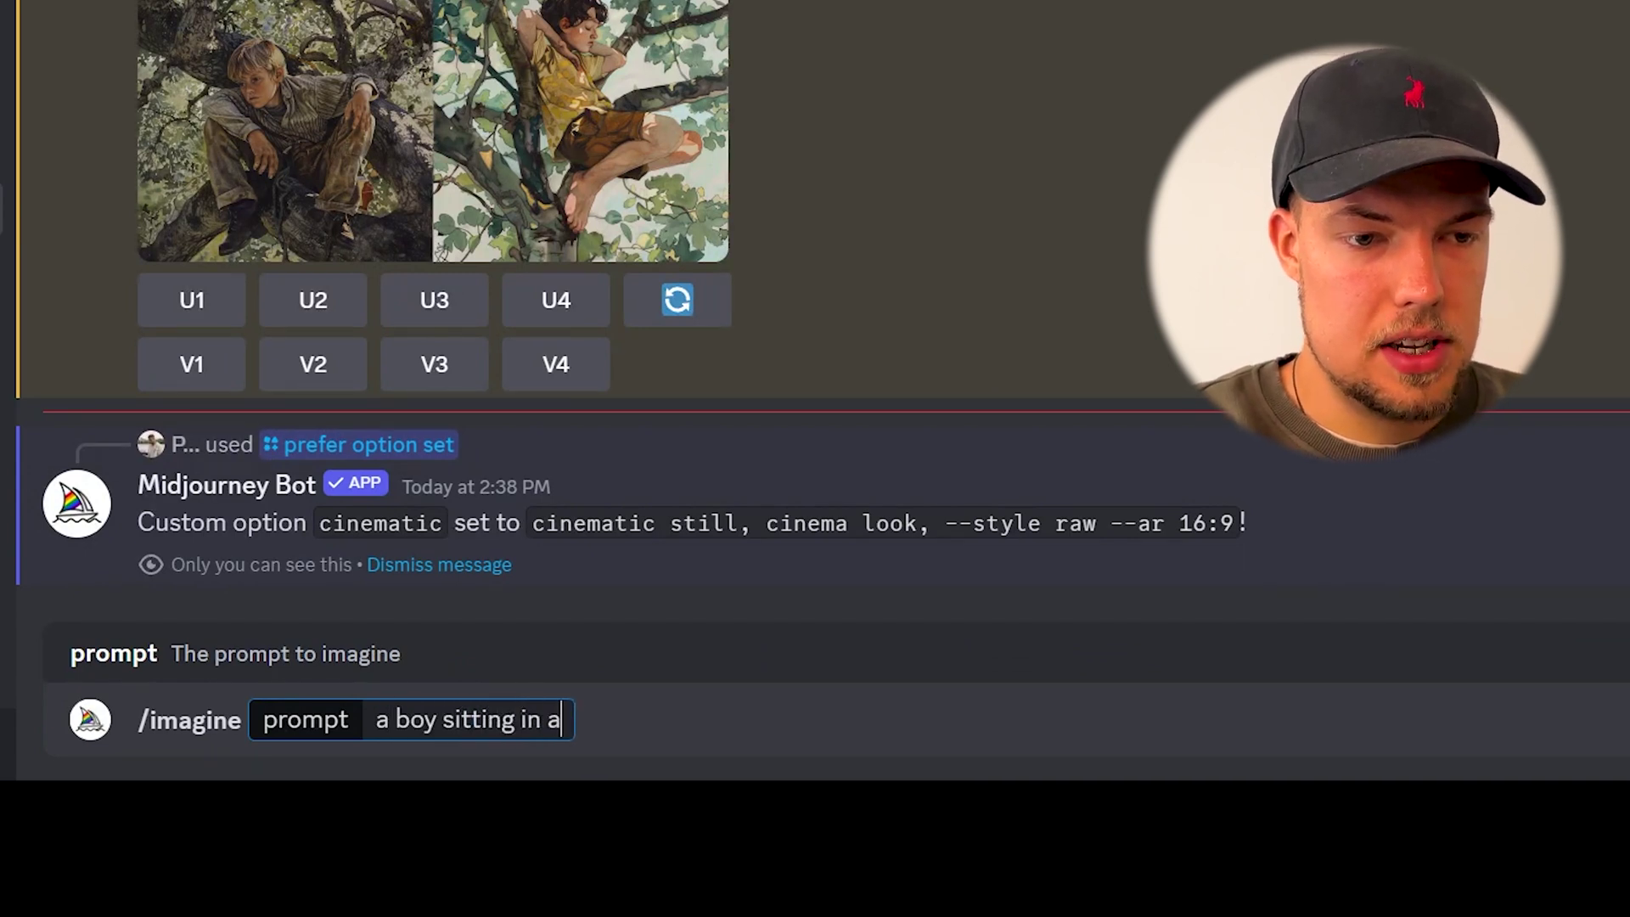
{"action": "type", "text": "tree --"}
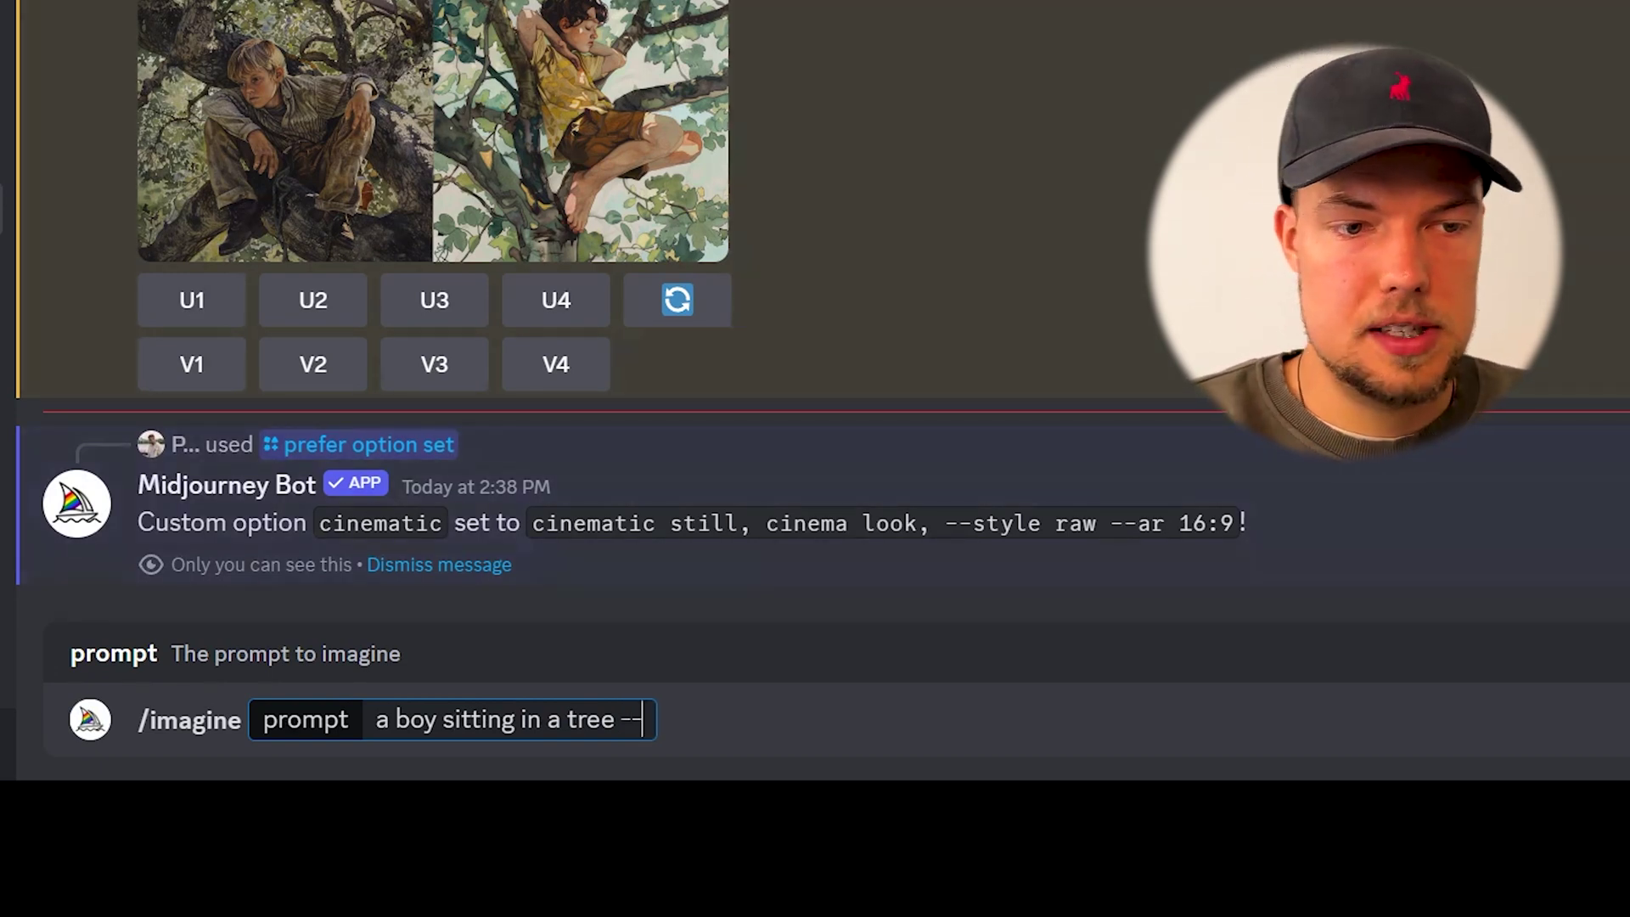
{"action": "type", "text": "nematio"}
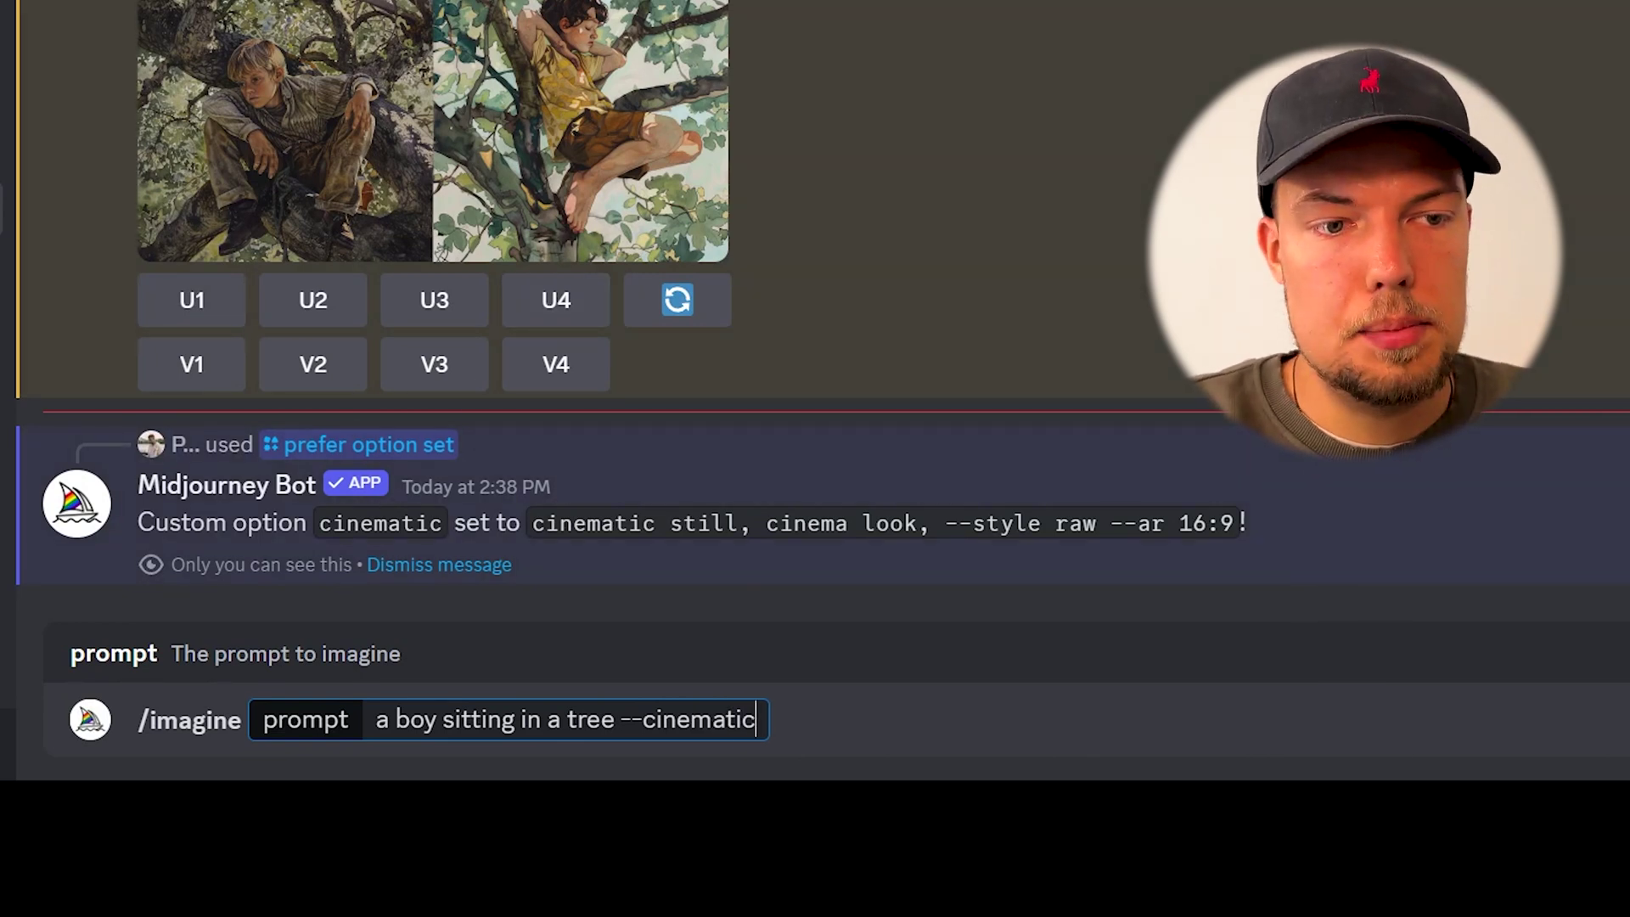
{"action": "left_click_drag", "start_coordinate": [333, 522], "coordinate": [430, 523]}
{"action": "left_click_drag", "start_coordinate": [794, 523], "coordinate": [1368, 535]}
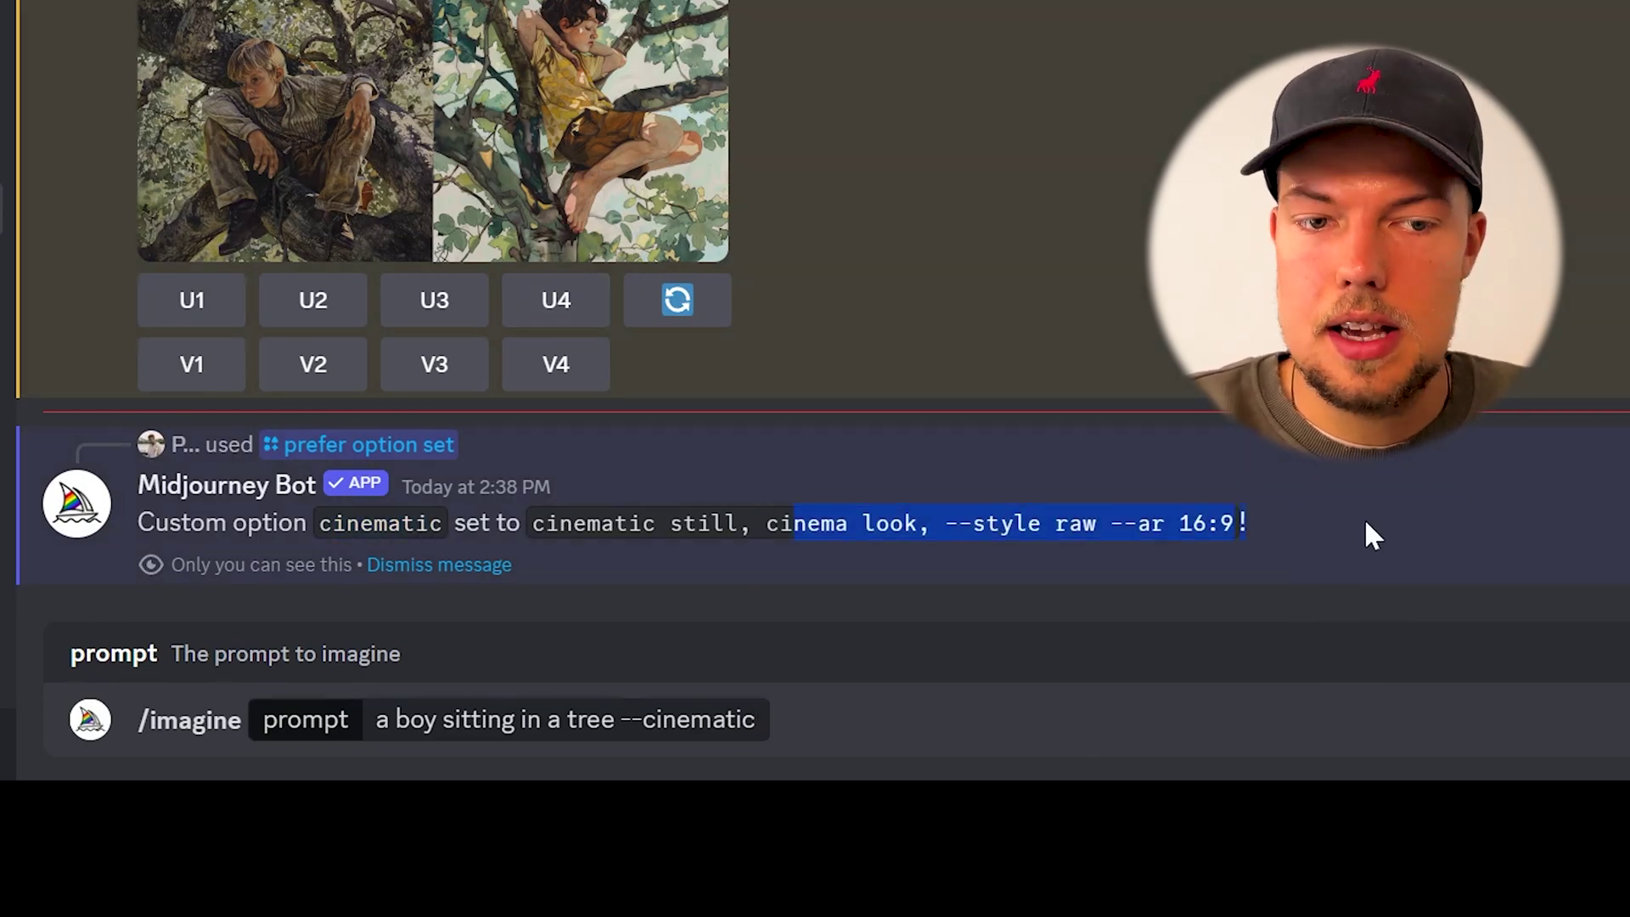
{"action": "left_click", "coordinate": [796, 689]}
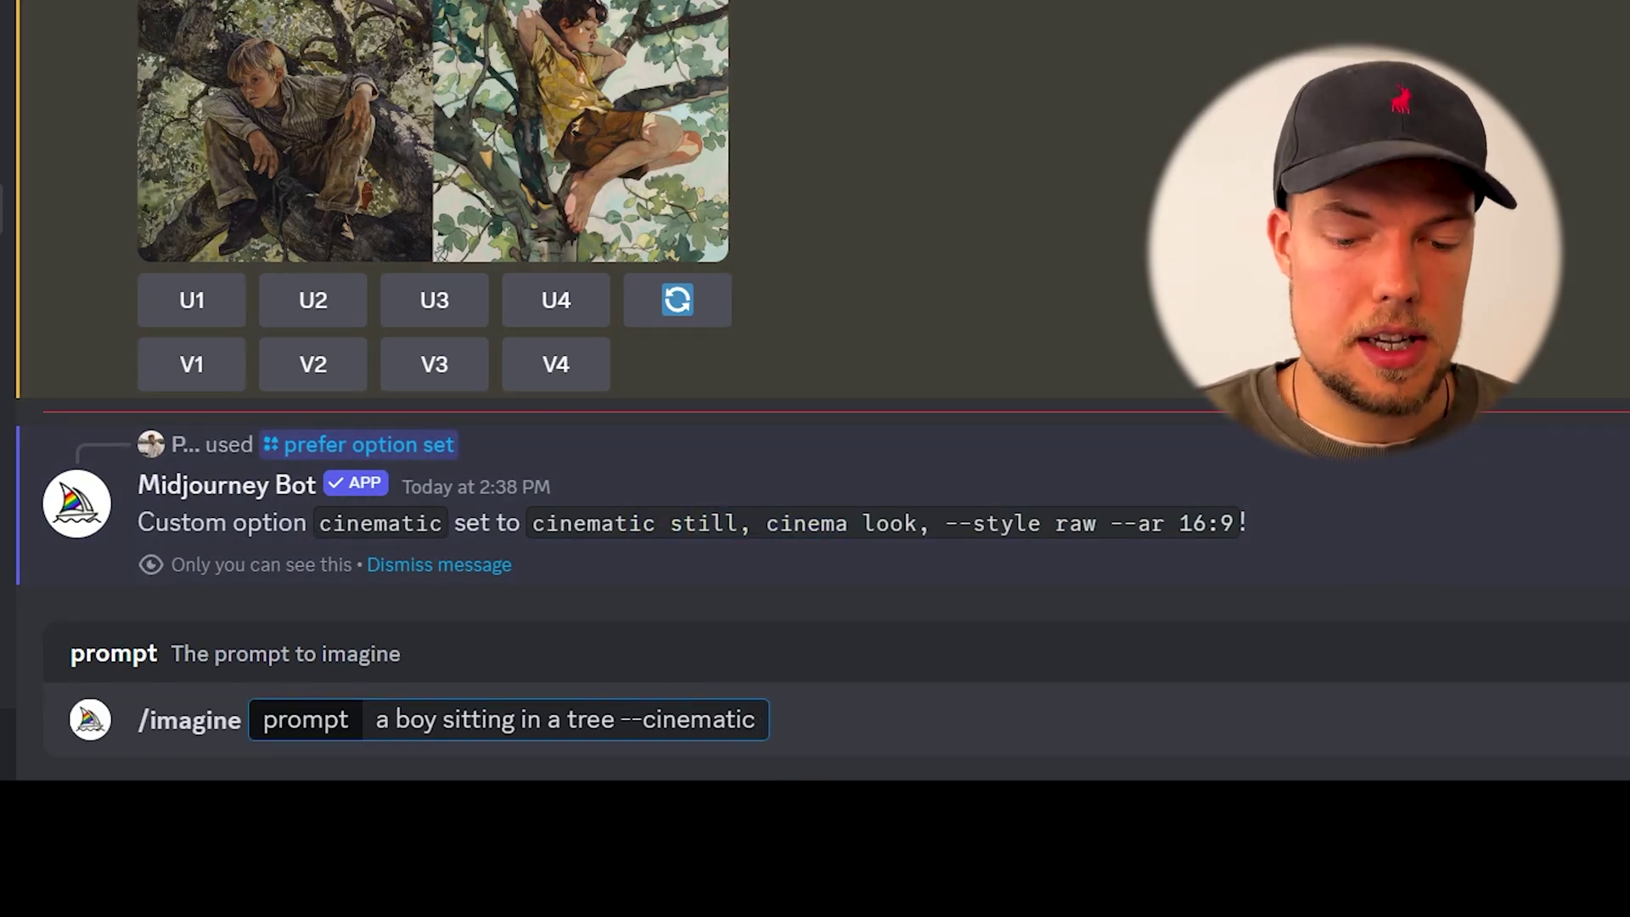
{"action": "key", "text": "Return"}
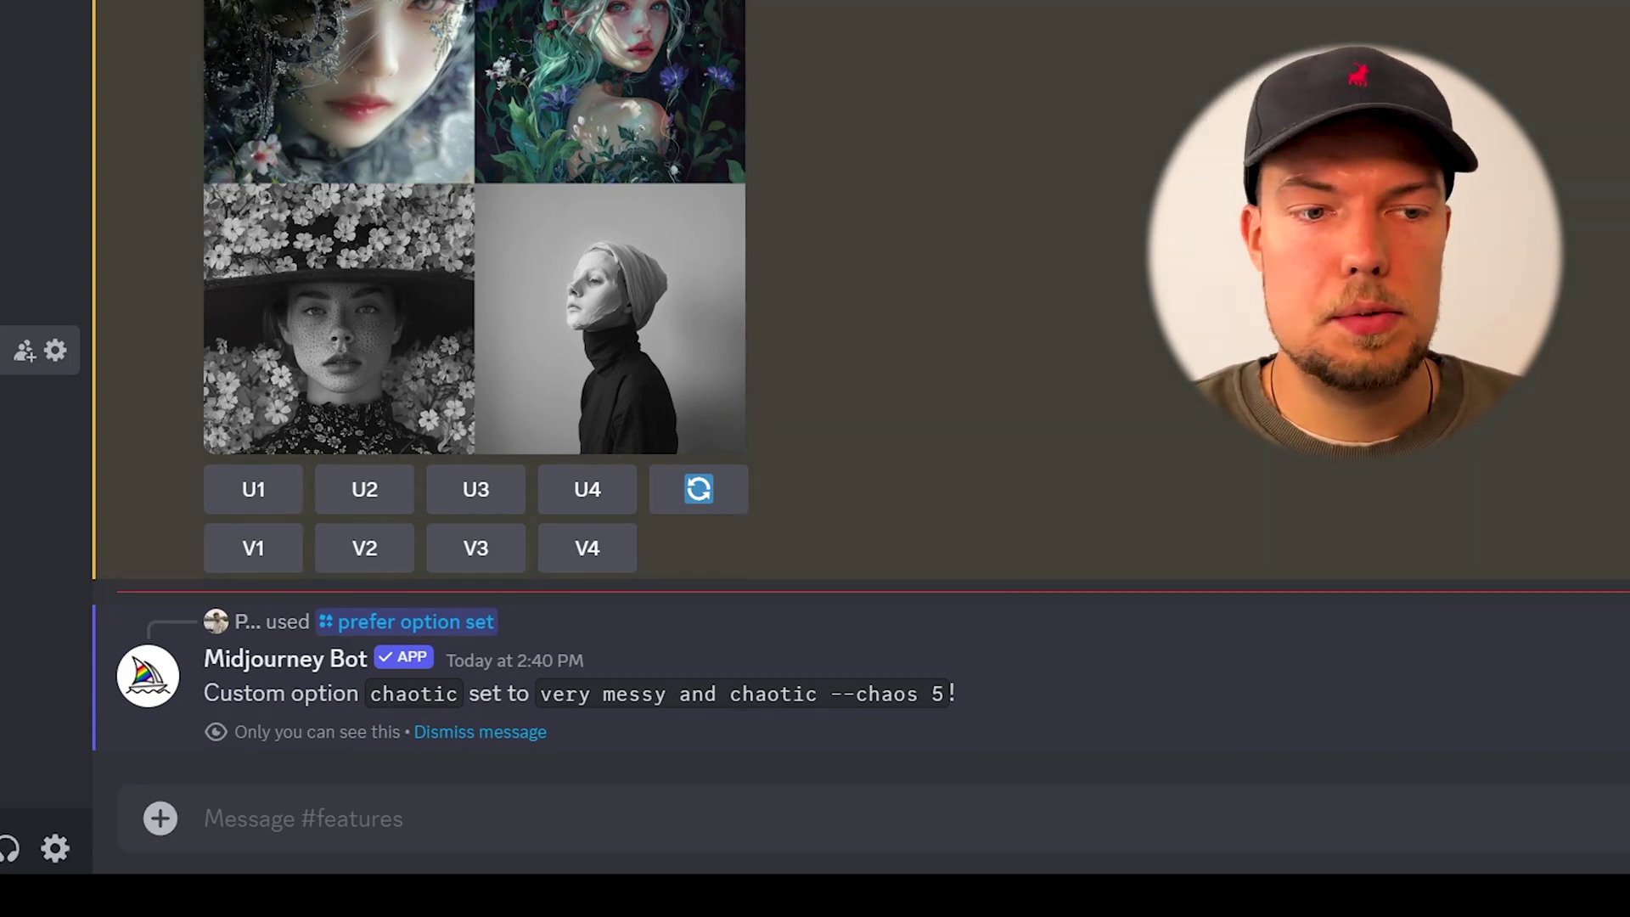
- List the saved custom prompt options and examine the wallpaper, cinematic and chaotic entries
{"action": "type", "text": "/"}
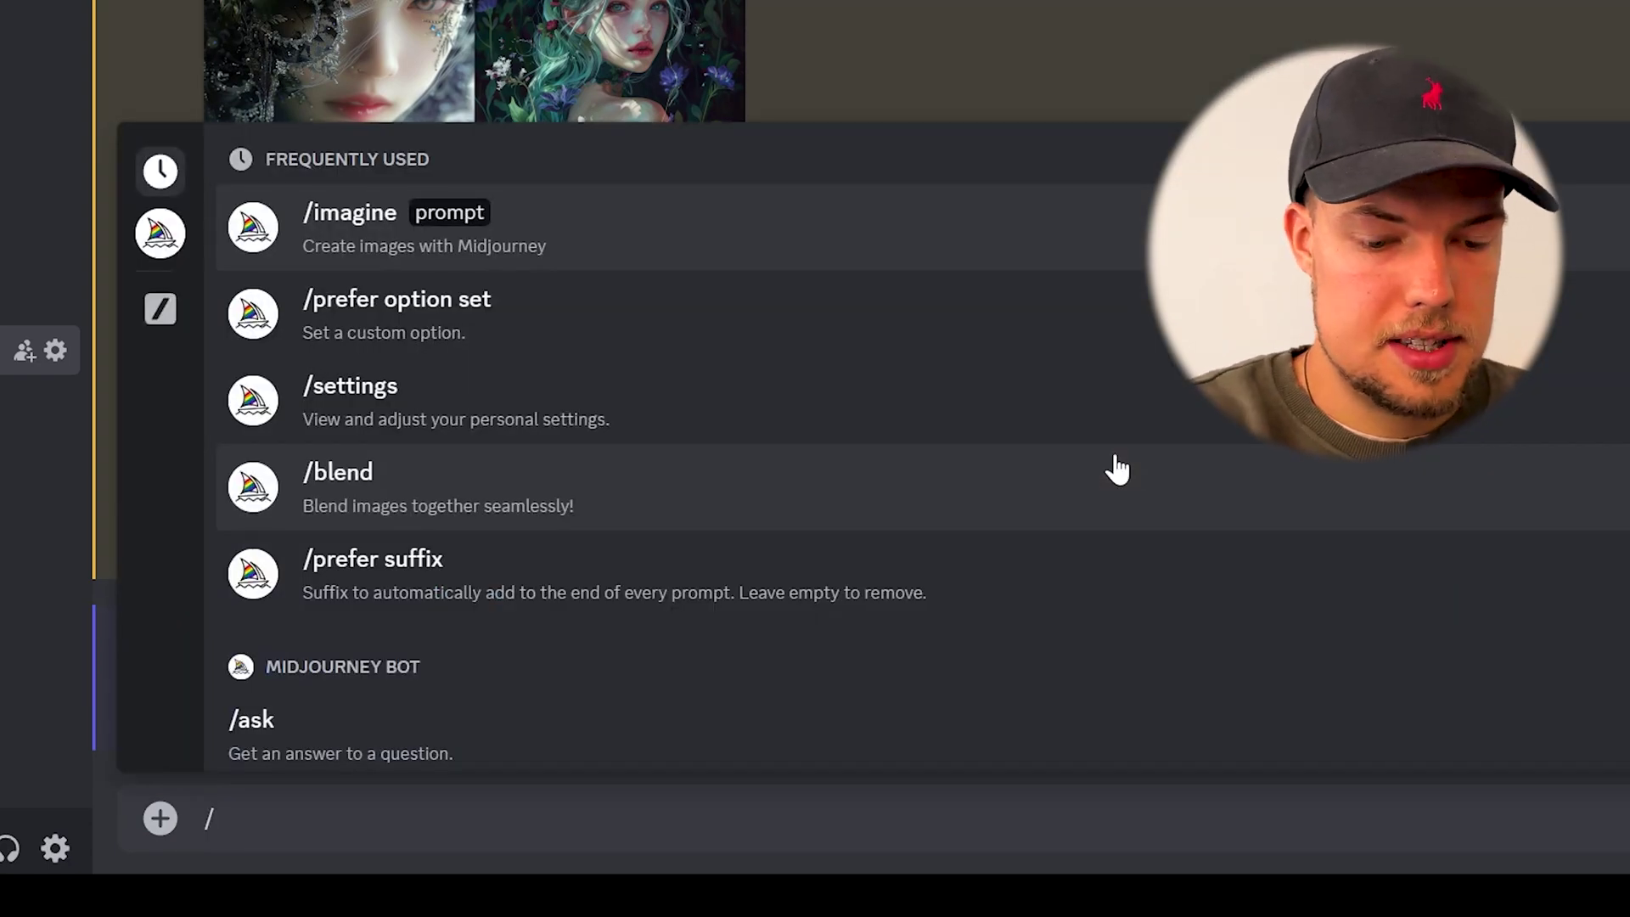
{"action": "type", "text": "prefer"}
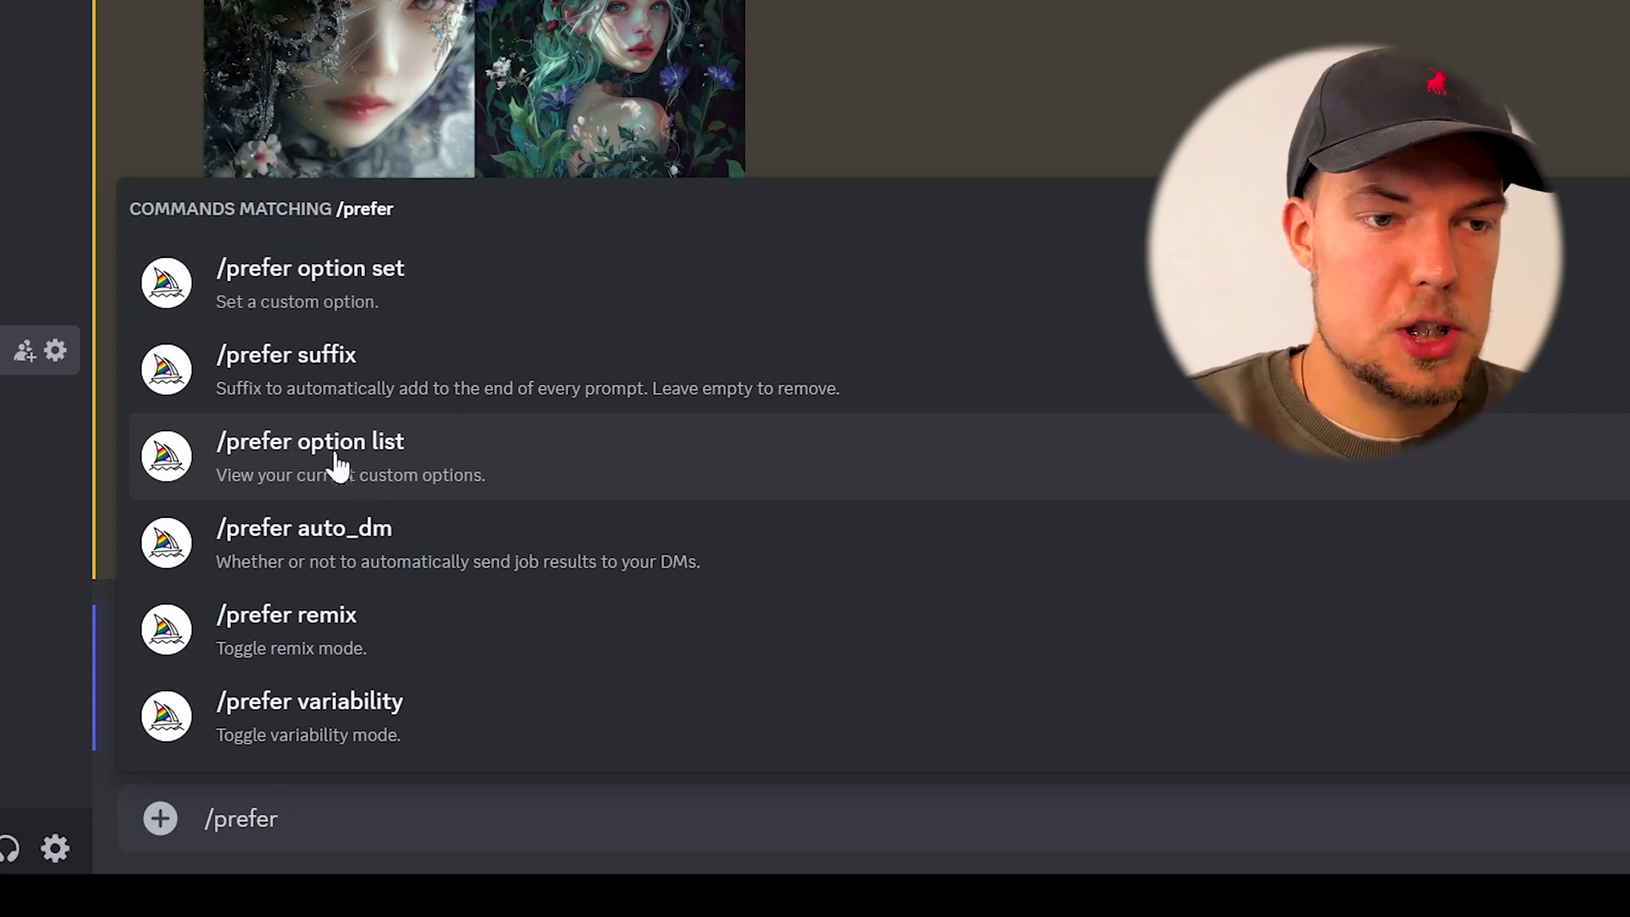
{"action": "left_click", "coordinate": [519, 463]}
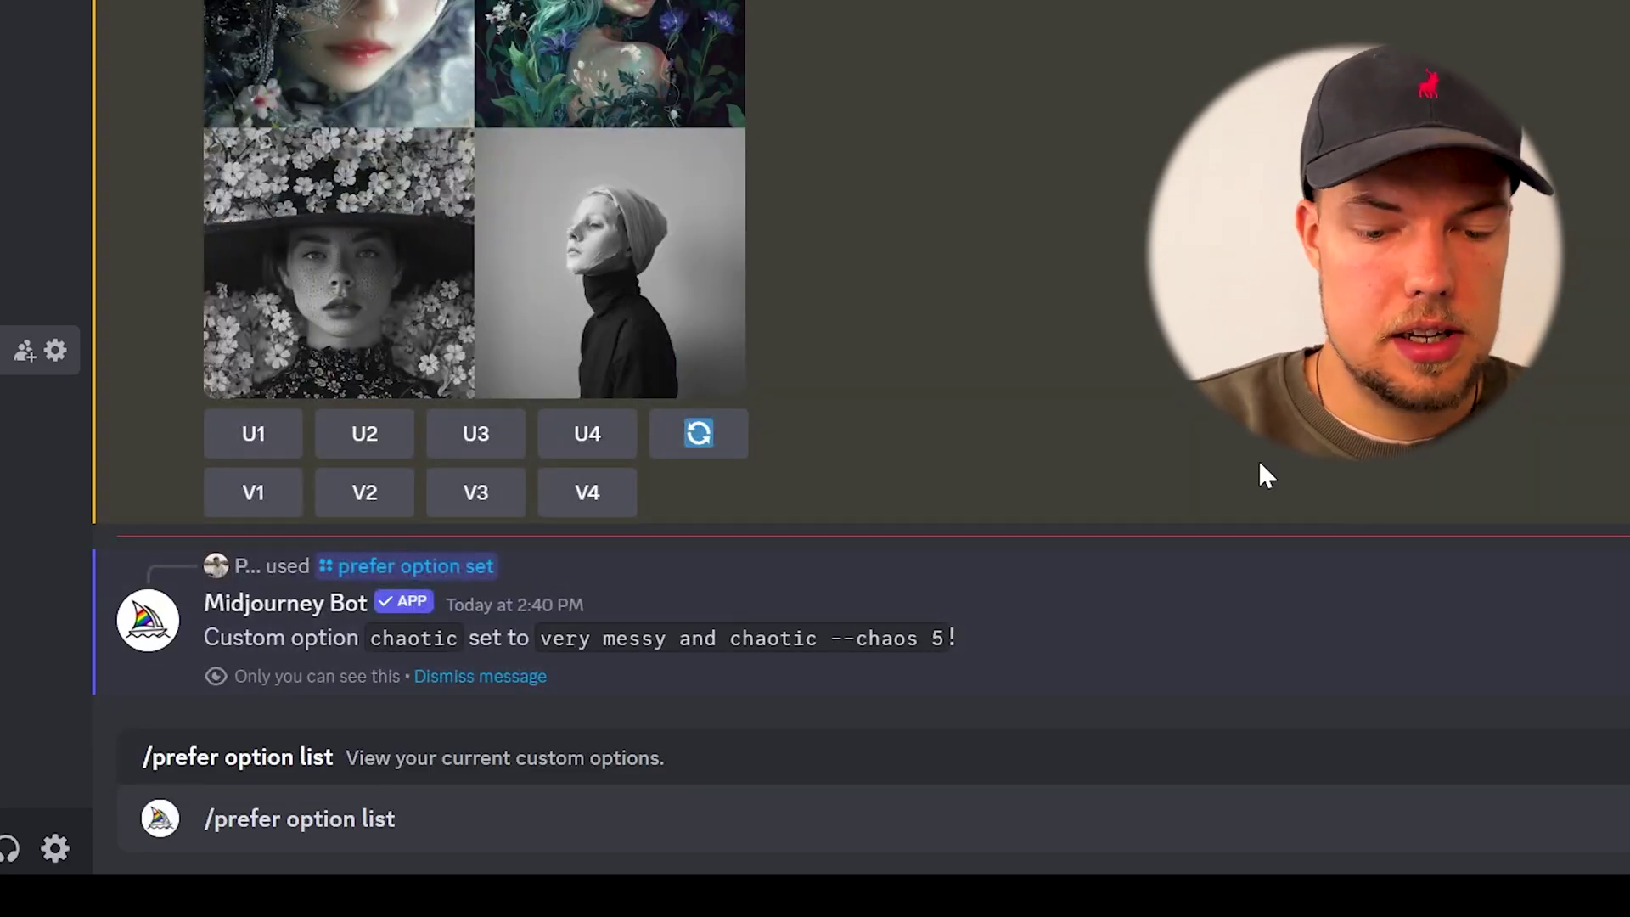
{"action": "key", "text": "Return"}
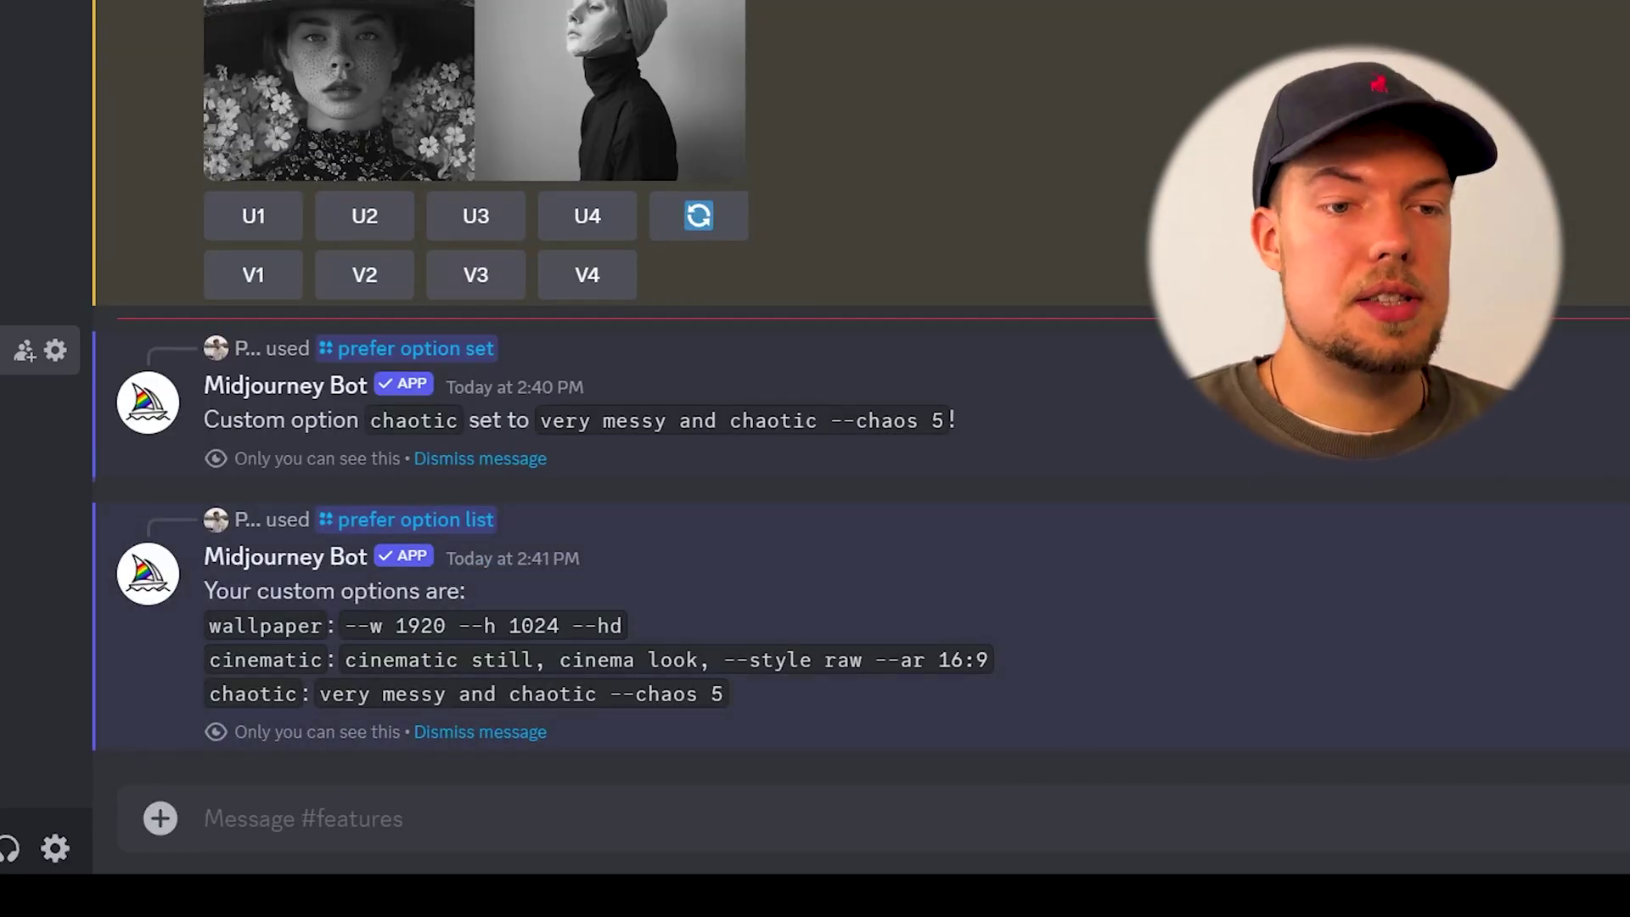
{"action": "left_click_drag", "start_coordinate": [209, 626], "coordinate": [323, 626]}
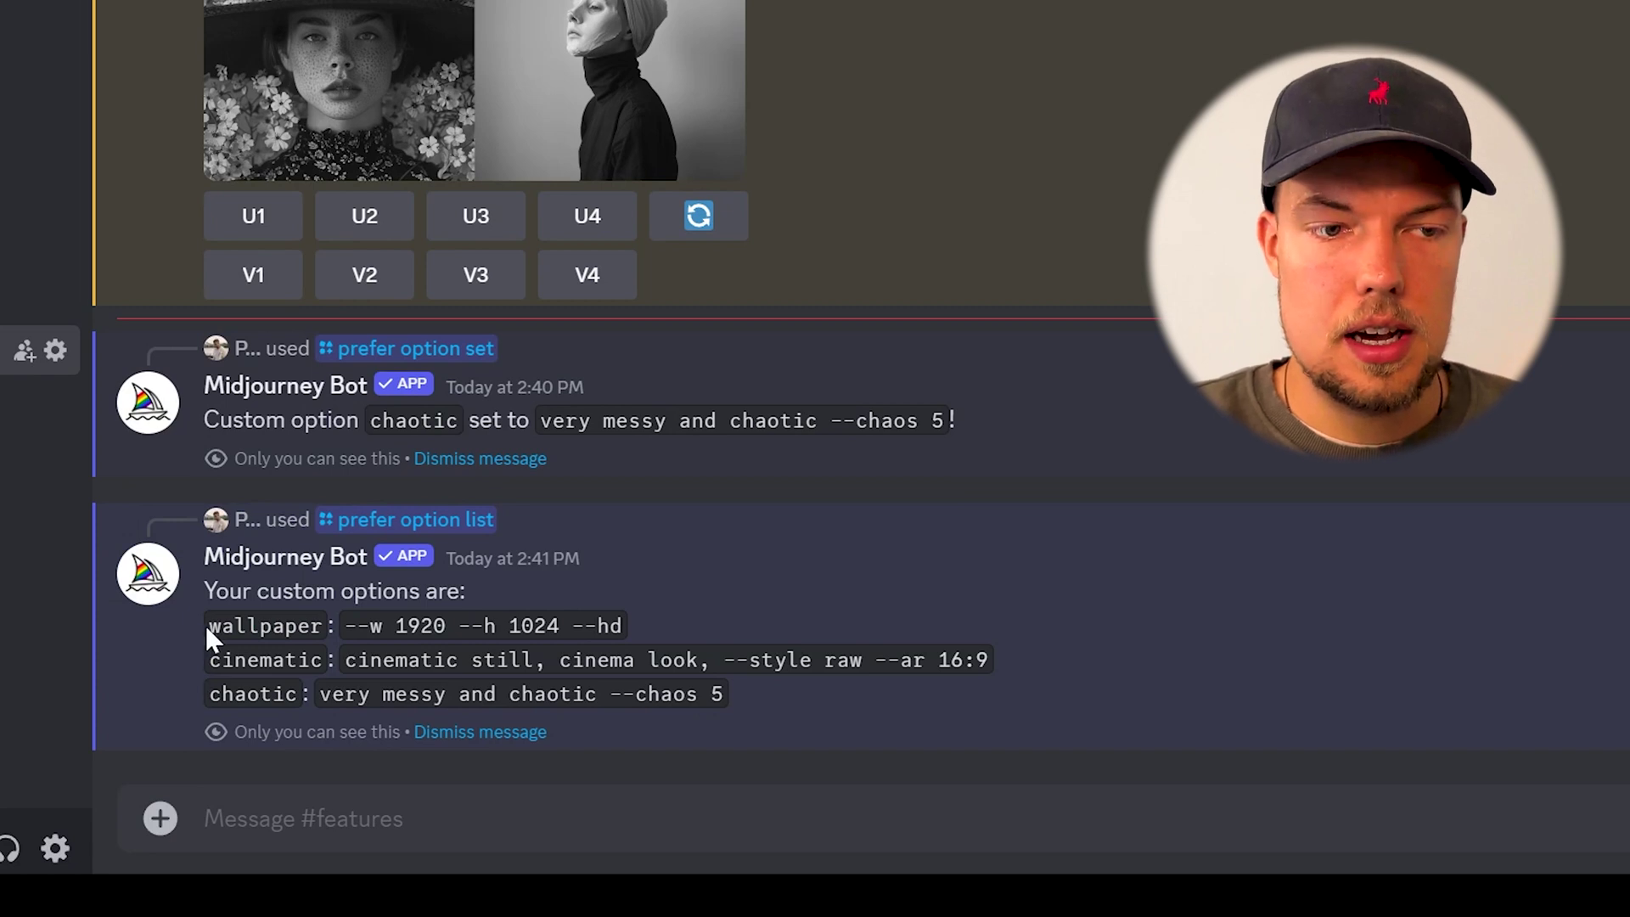
{"action": "left_click_drag", "start_coordinate": [206, 624], "coordinate": [357, 626]}
{"action": "left_click_drag", "start_coordinate": [209, 659], "coordinate": [323, 660]}
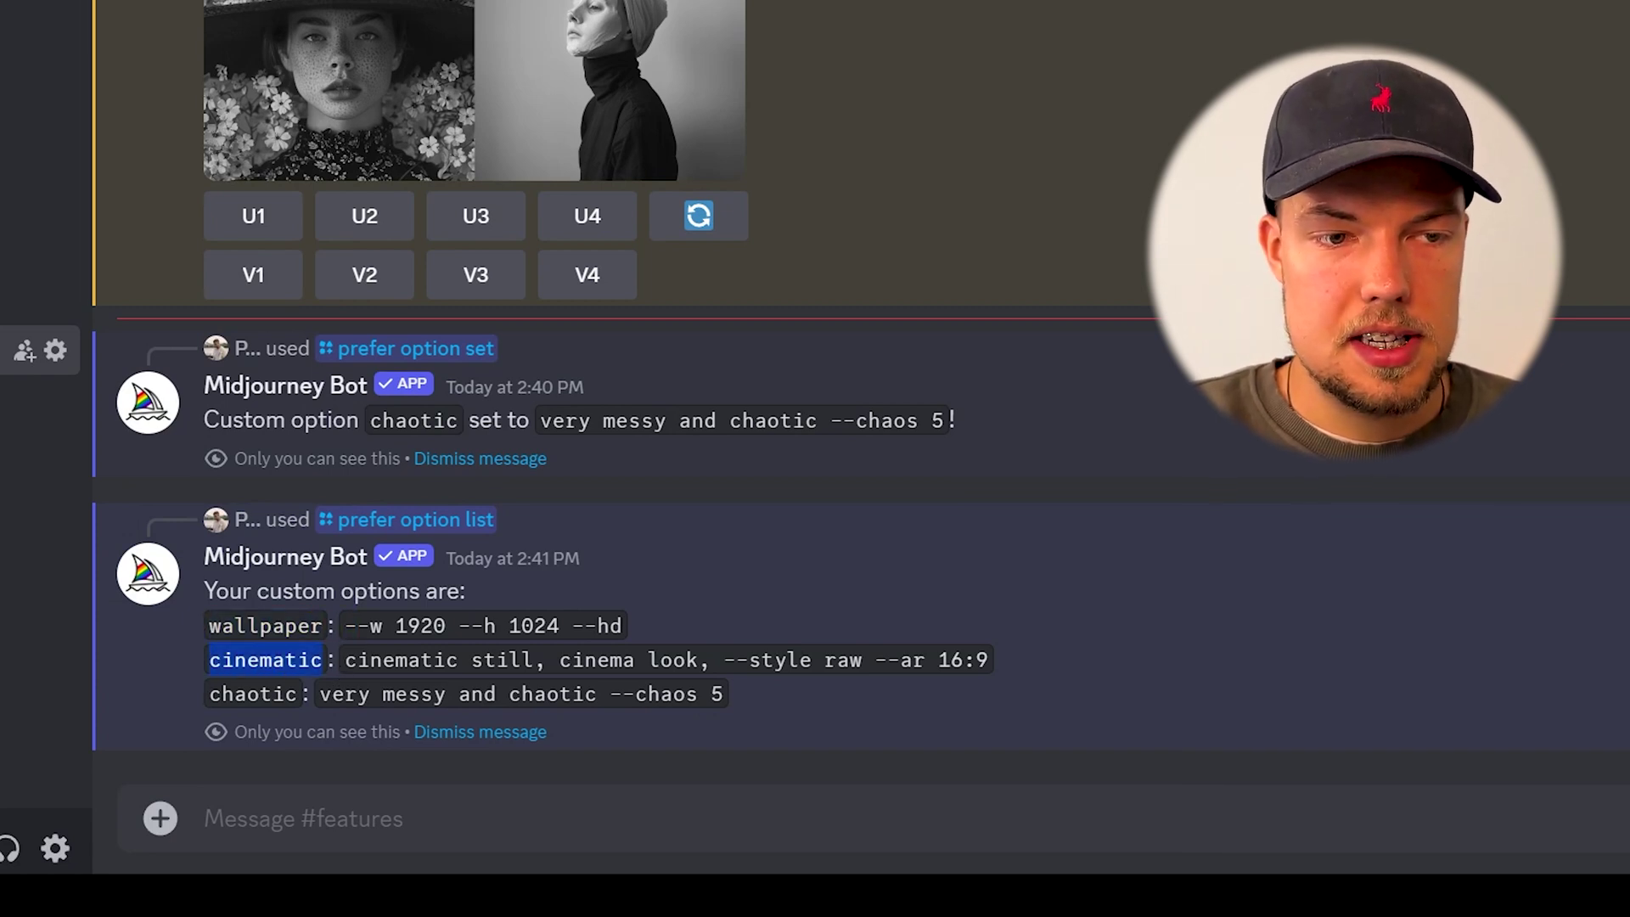
{"action": "left_click", "coordinate": [265, 659]}
{"action": "left_click_drag", "start_coordinate": [209, 693], "coordinate": [304, 702]}
{"action": "left_click", "coordinate": [304, 702]}
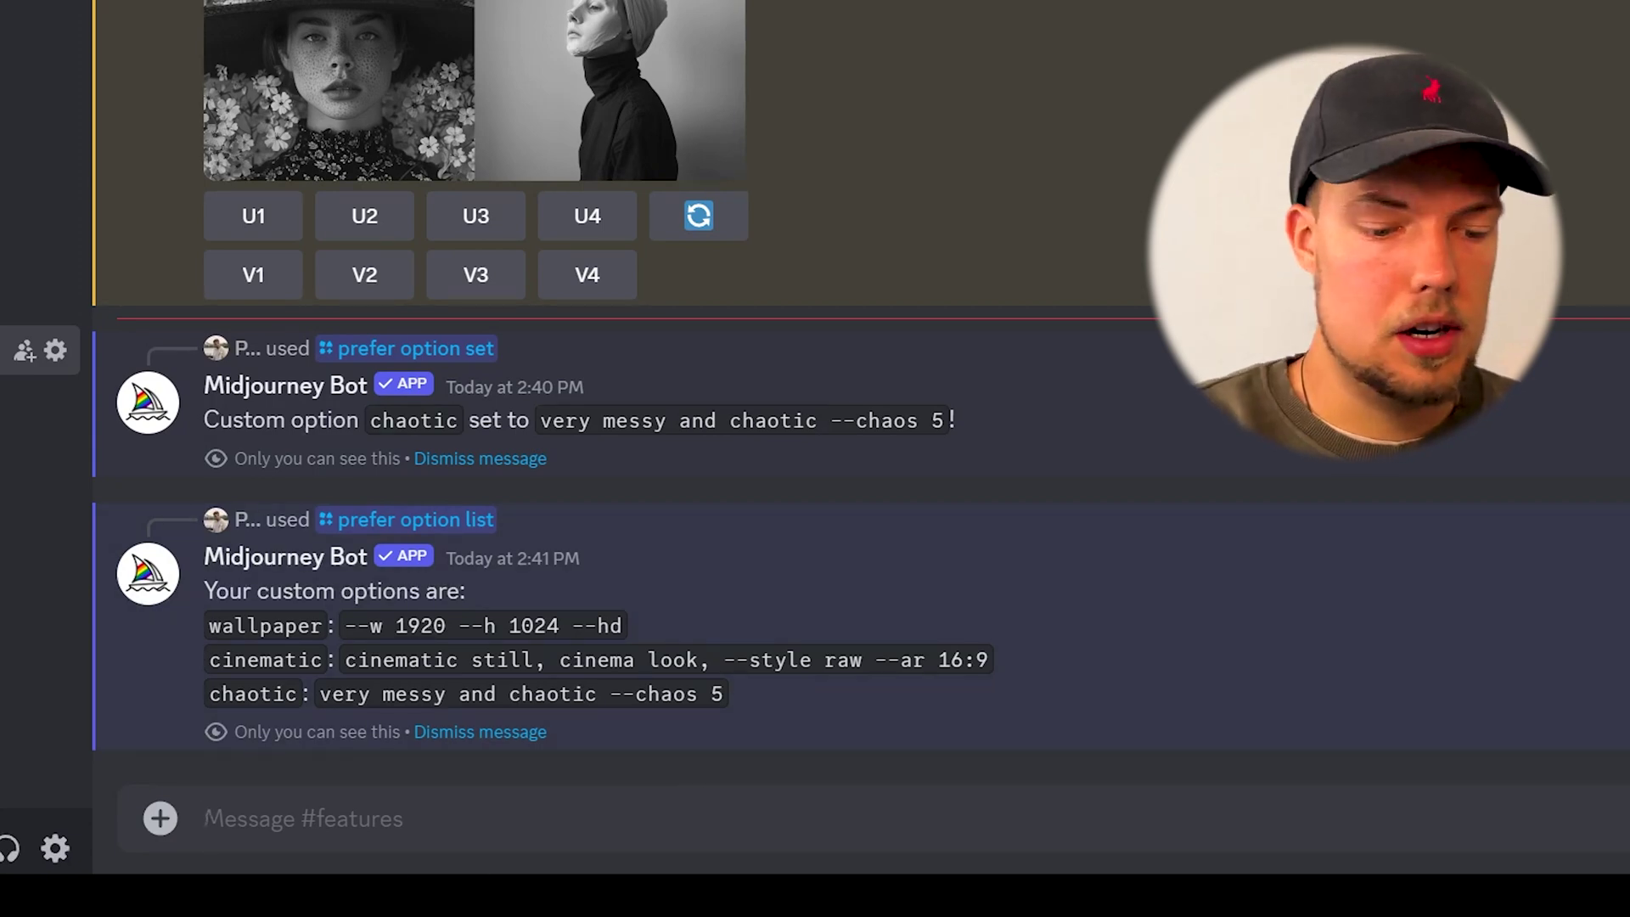
- Remove the "chaotic" custom option by submitting the prefer option set command for it without a value
{"action": "type", "text": "/pr"}
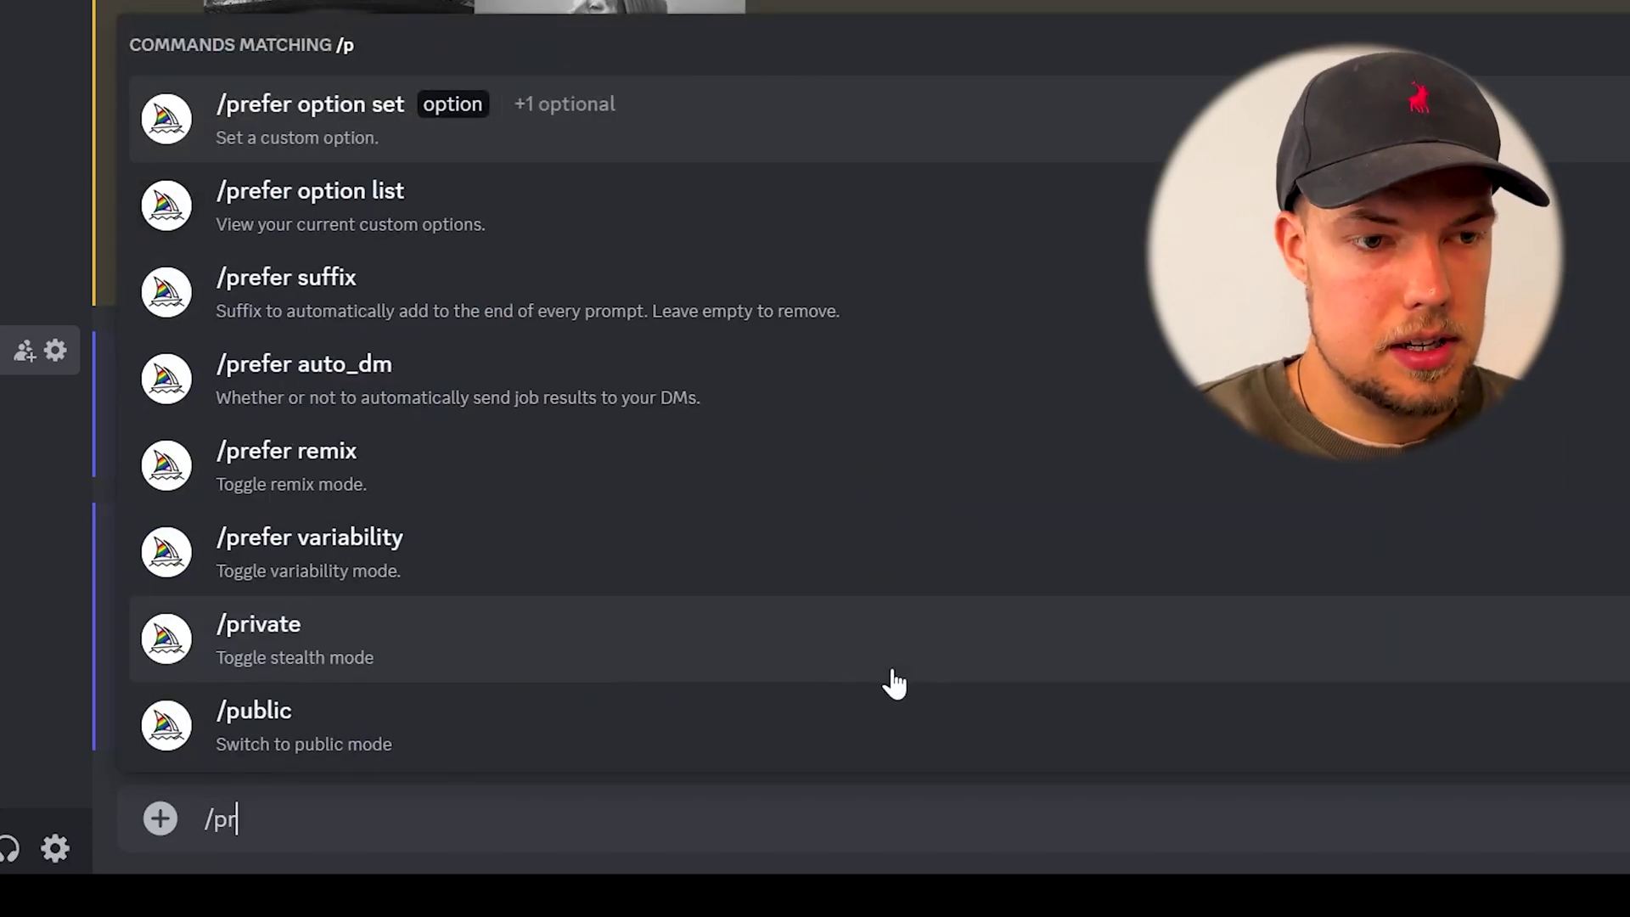
{"action": "type", "text": "efer"}
{"action": "key", "text": "Return"}
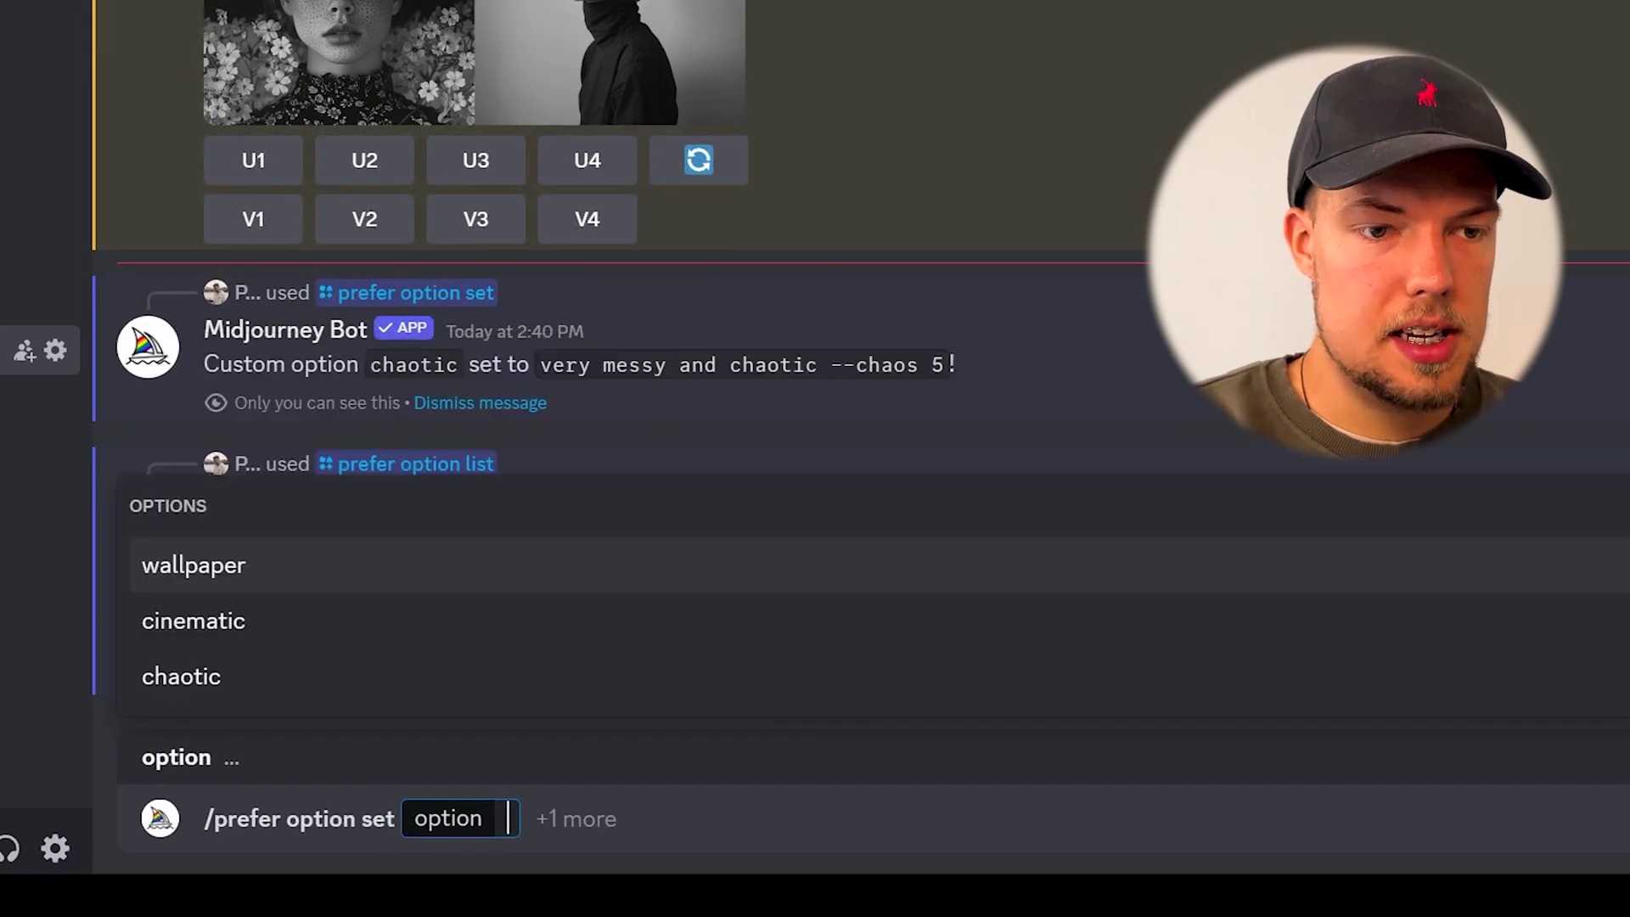
{"action": "left_click", "coordinate": [295, 678]}
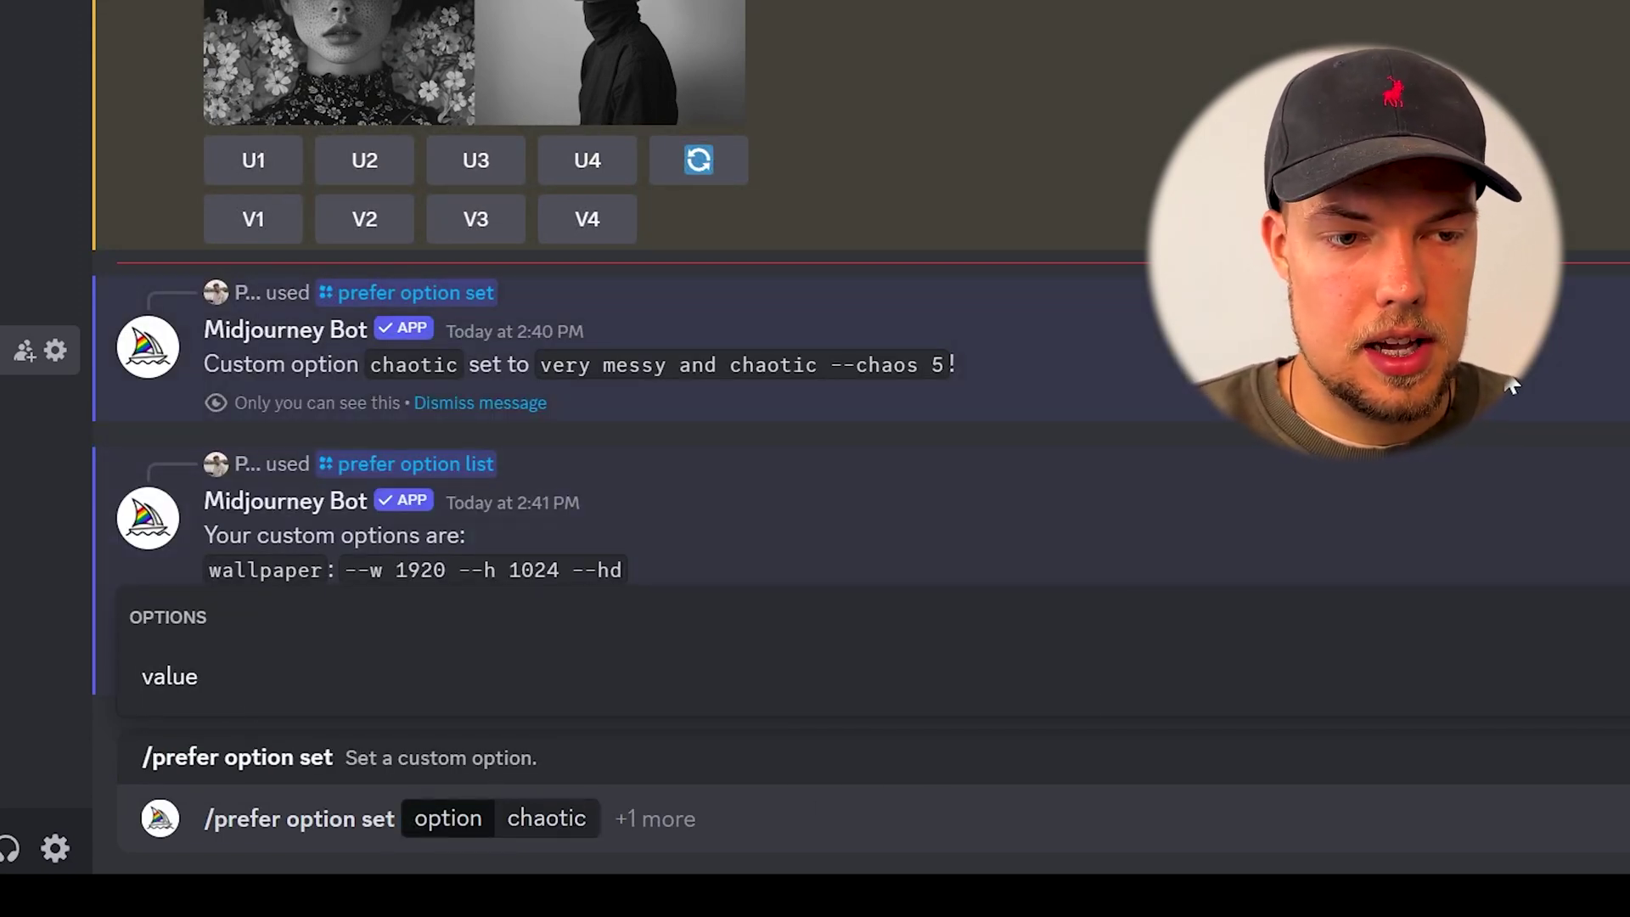
{"action": "key", "text": "Return"}
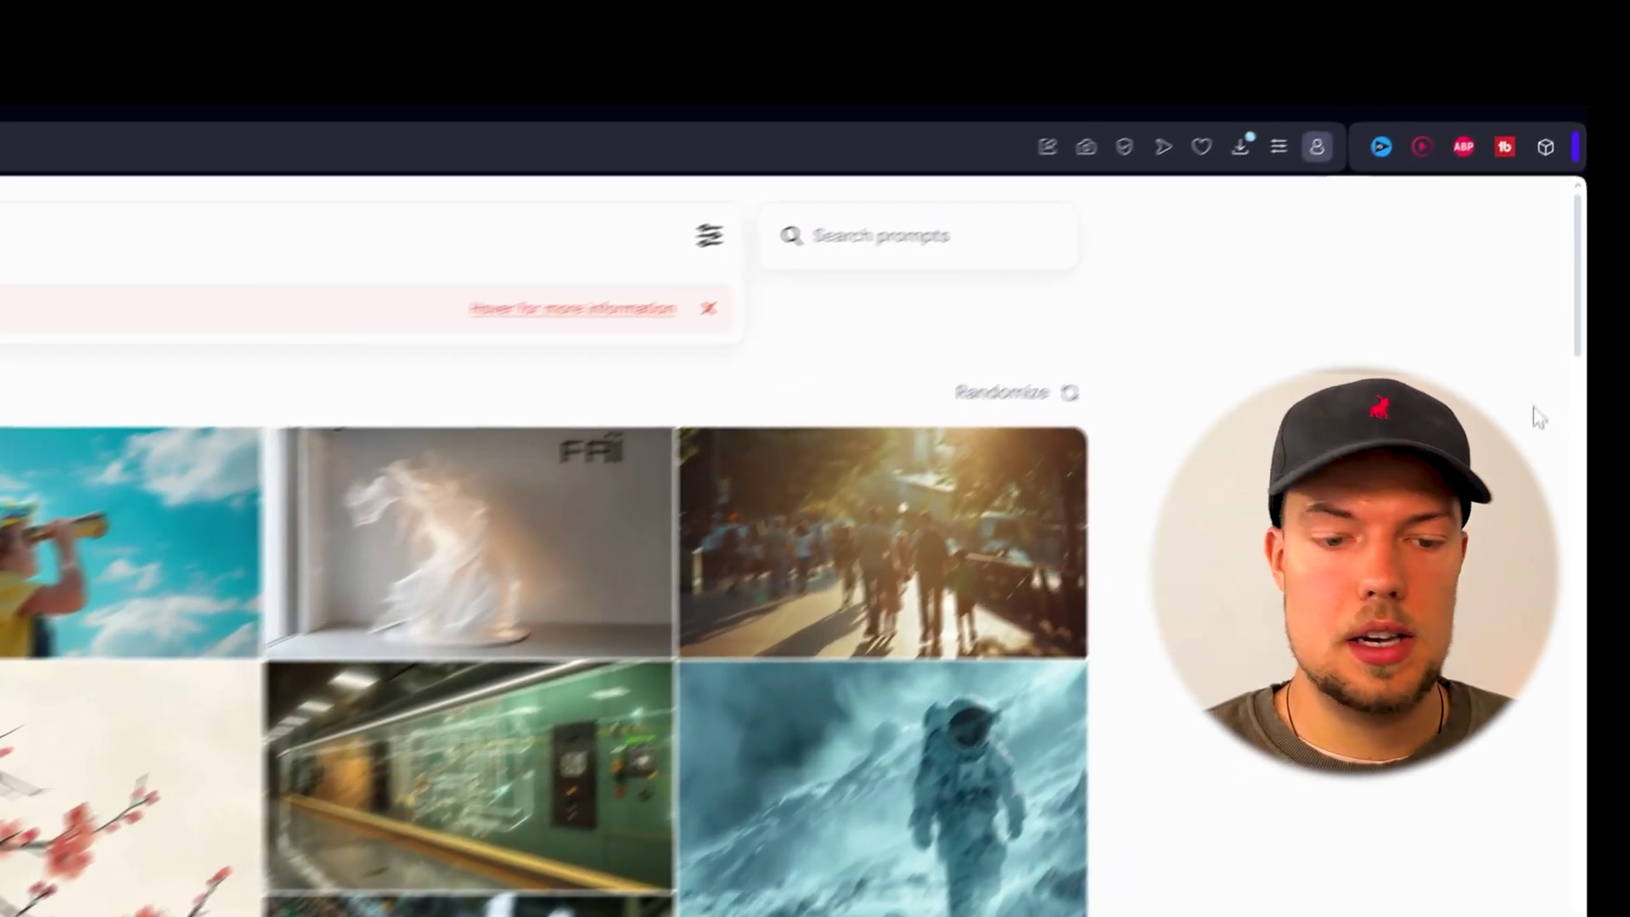
- On the Midjourney website's Explore page, search prompts for "bmw commercial"
{"action": "type", "text": "bmw"}
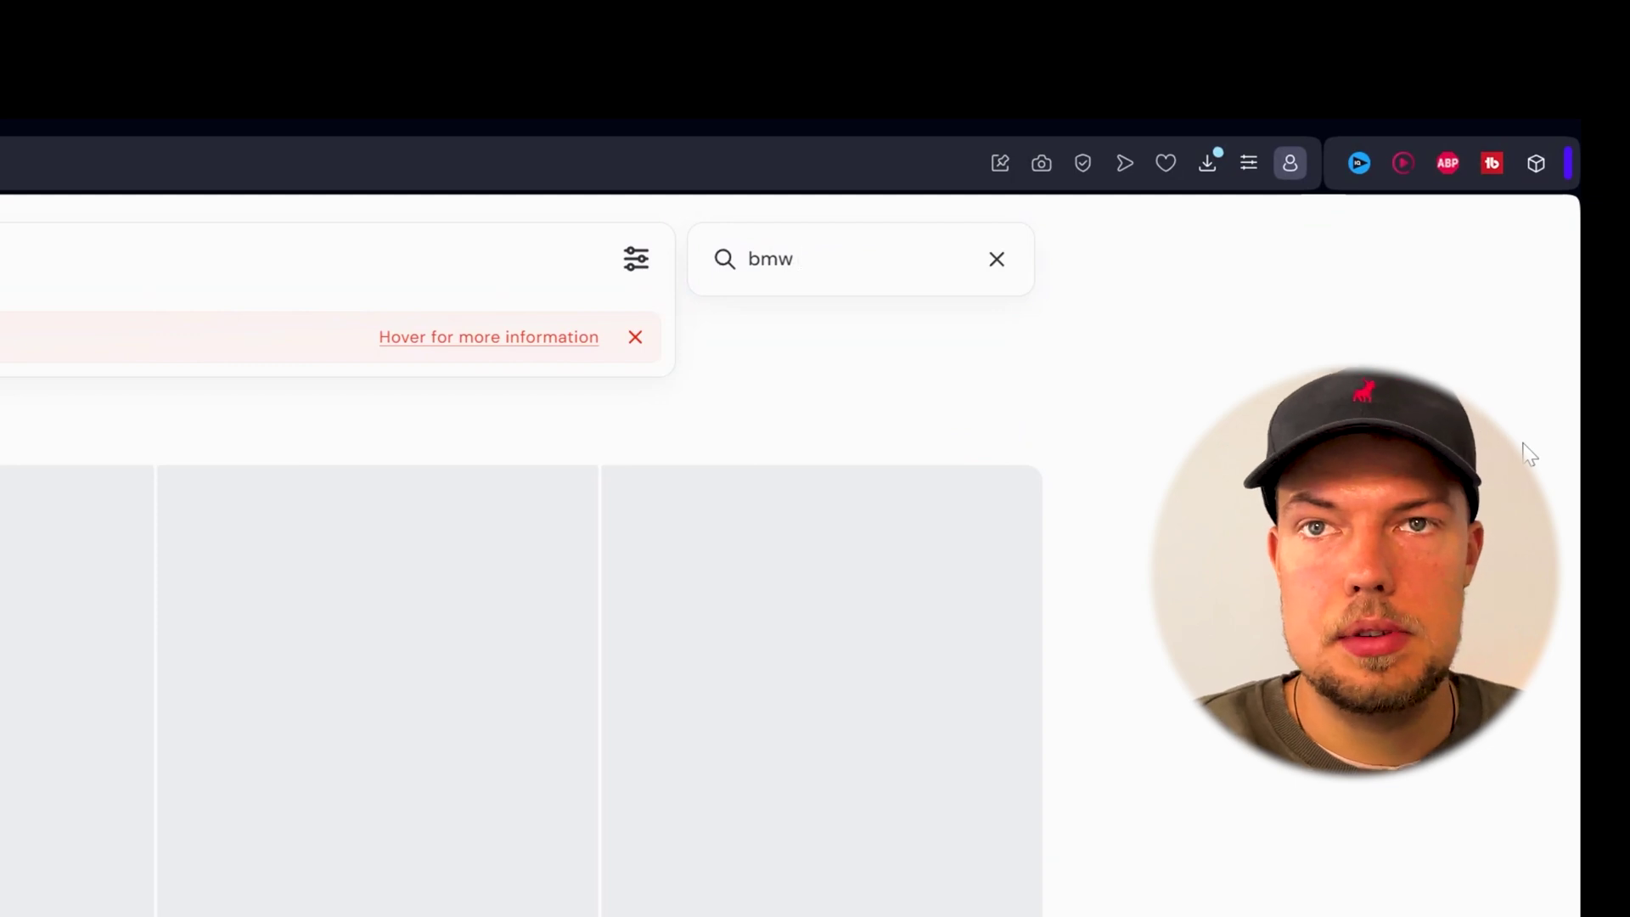
{"action": "type", "text": " co"}
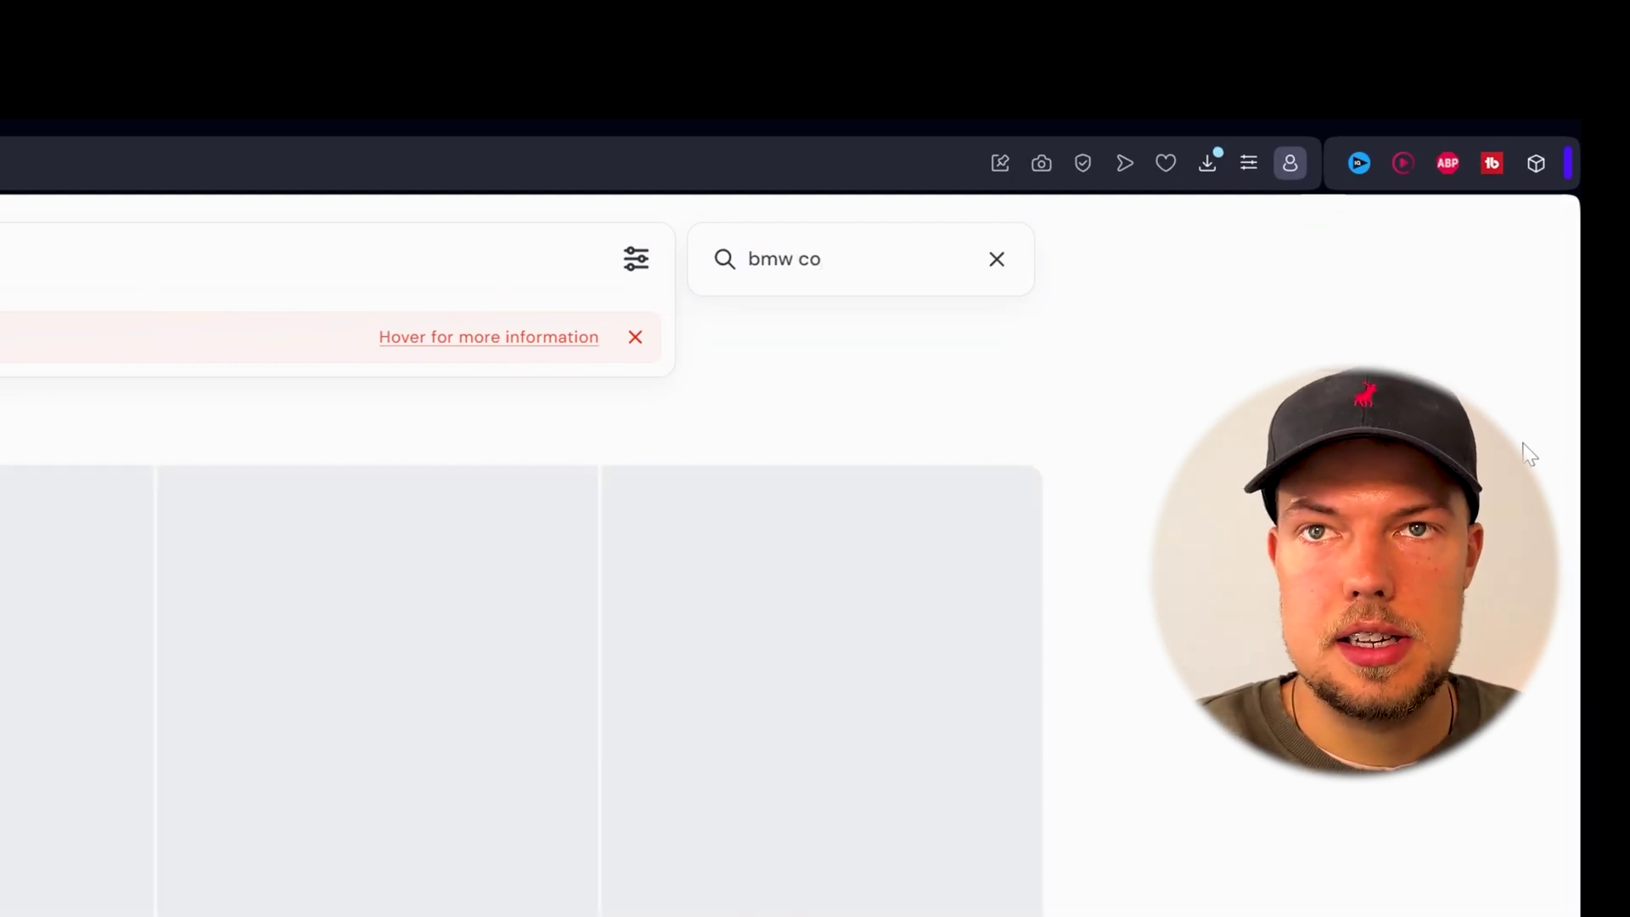
{"action": "type", "text": "mmerco"}
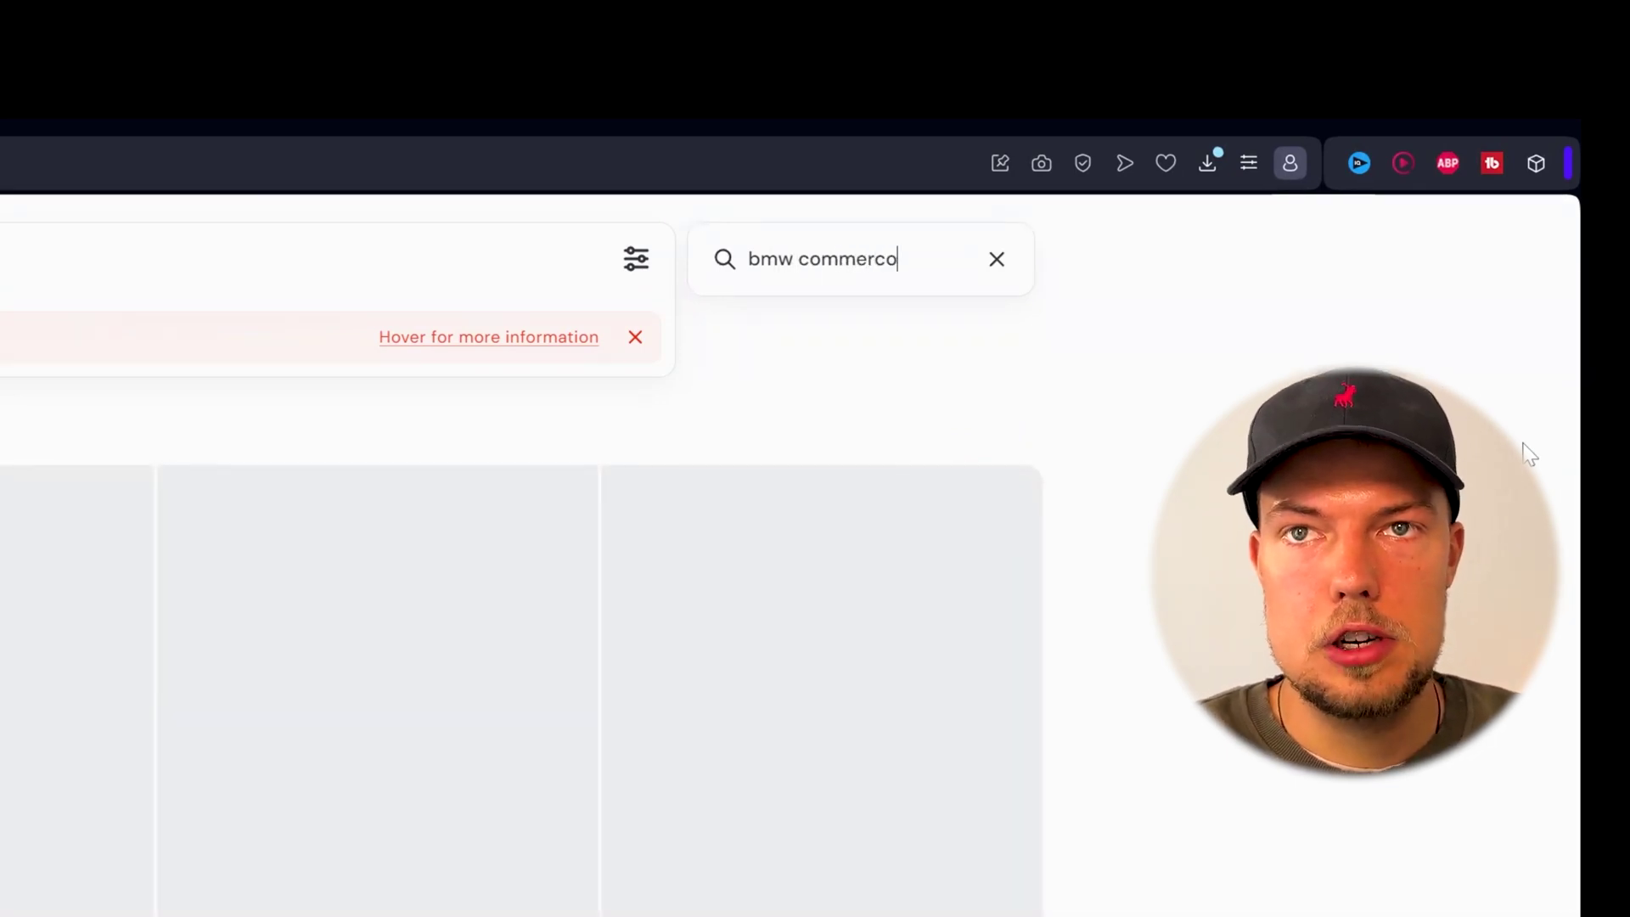
{"action": "type", "text": "a"}
{"action": "key", "text": "BackSpace"}
{"action": "key", "text": "BackSpace"}
{"action": "type", "text": "i"}
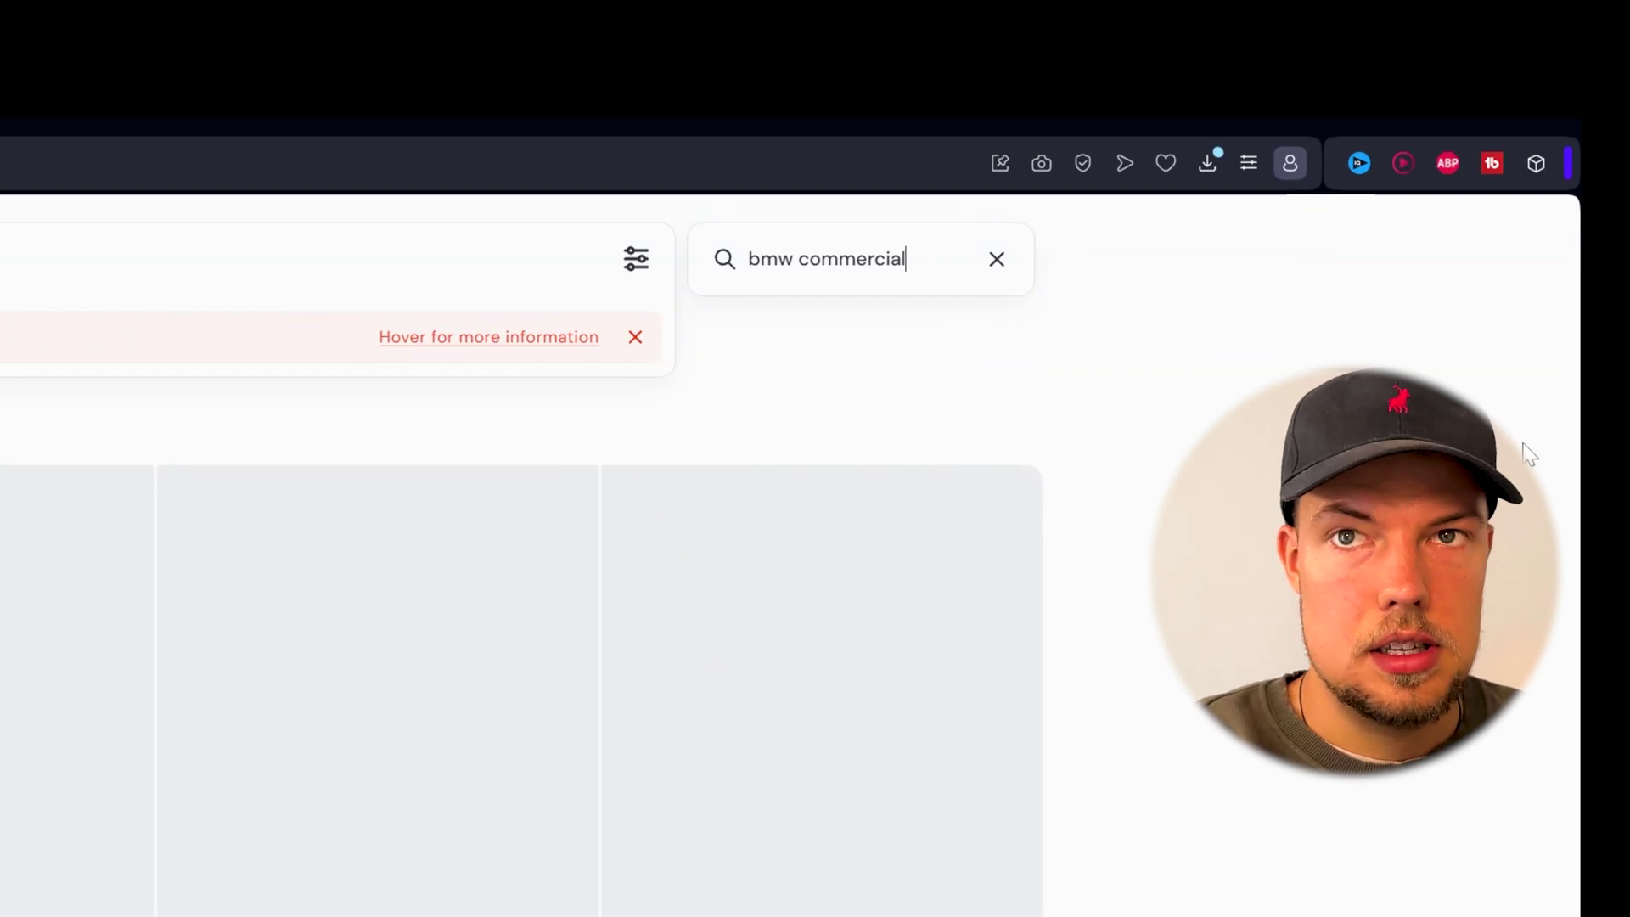
{"action": "type", "text": "al"}
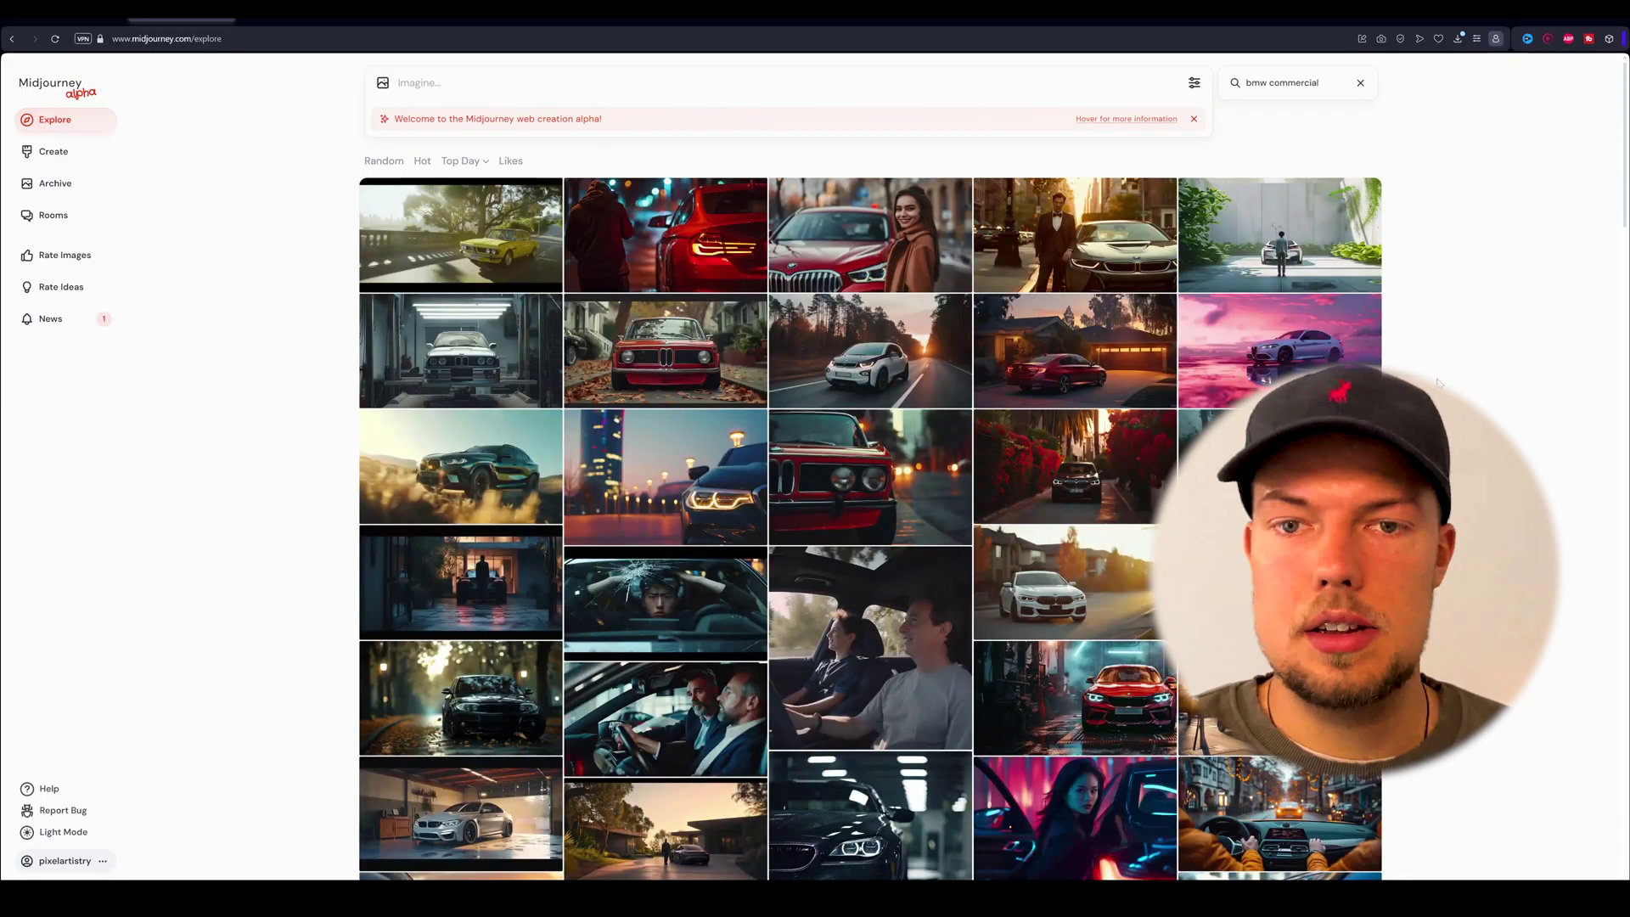
- Browse the BMW image results and open the close-up of the black front grille with the M badge
{"action": "scroll", "coordinate": [979, 380], "scroll_direction": "down", "scroll_amount": 3}
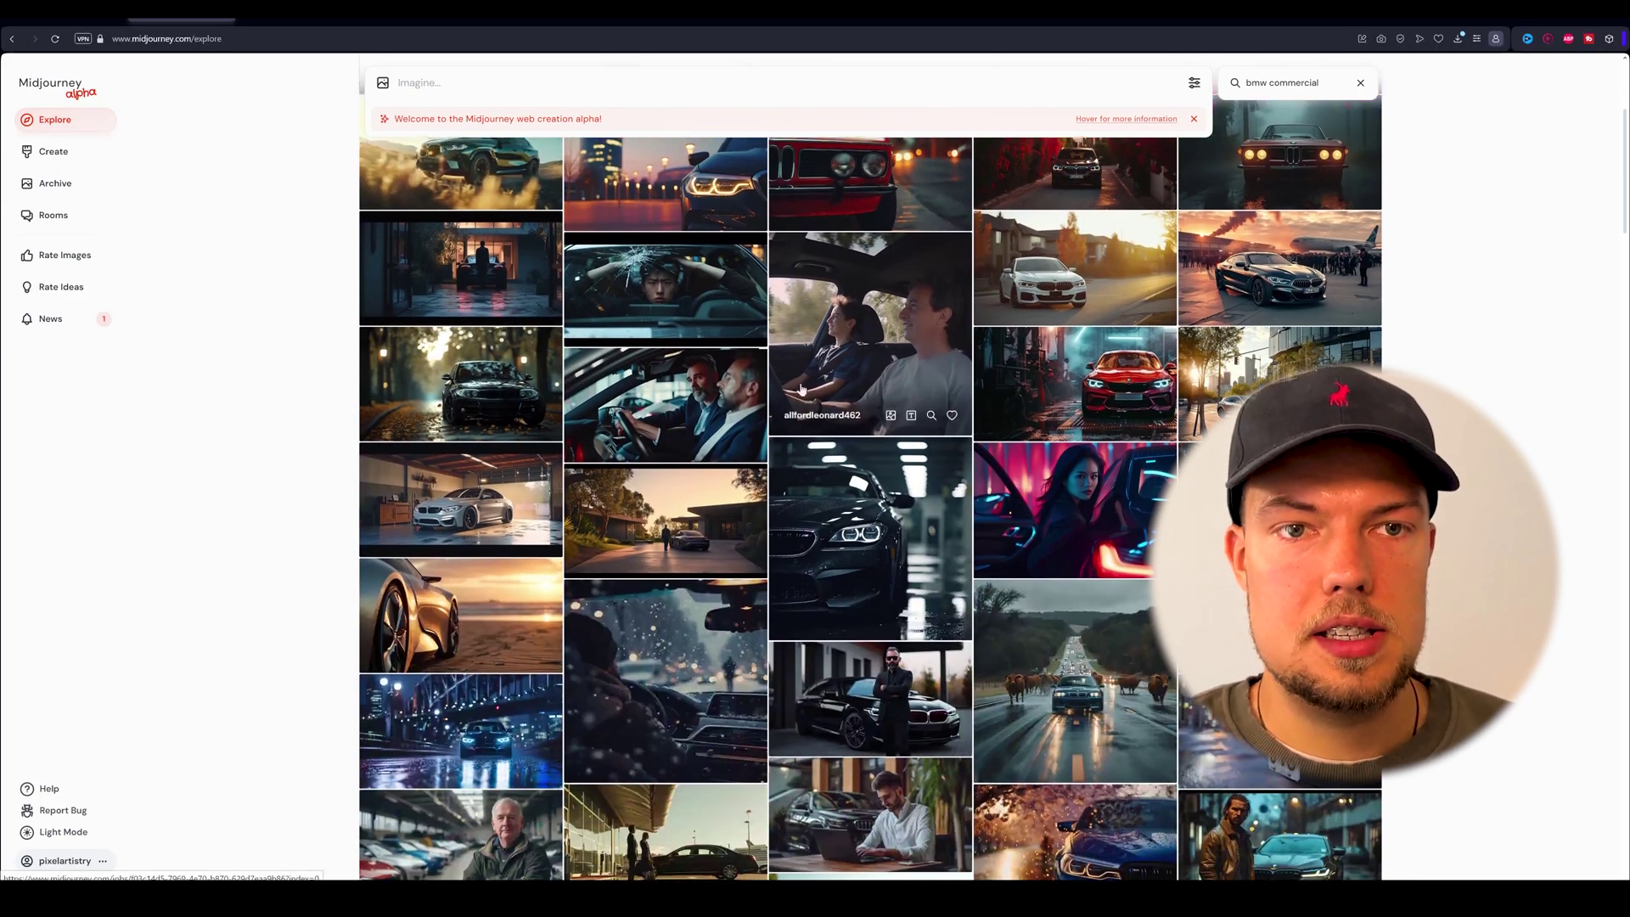
{"action": "scroll", "coordinate": [1589, 550], "scroll_direction": "up", "scroll_amount": 2}
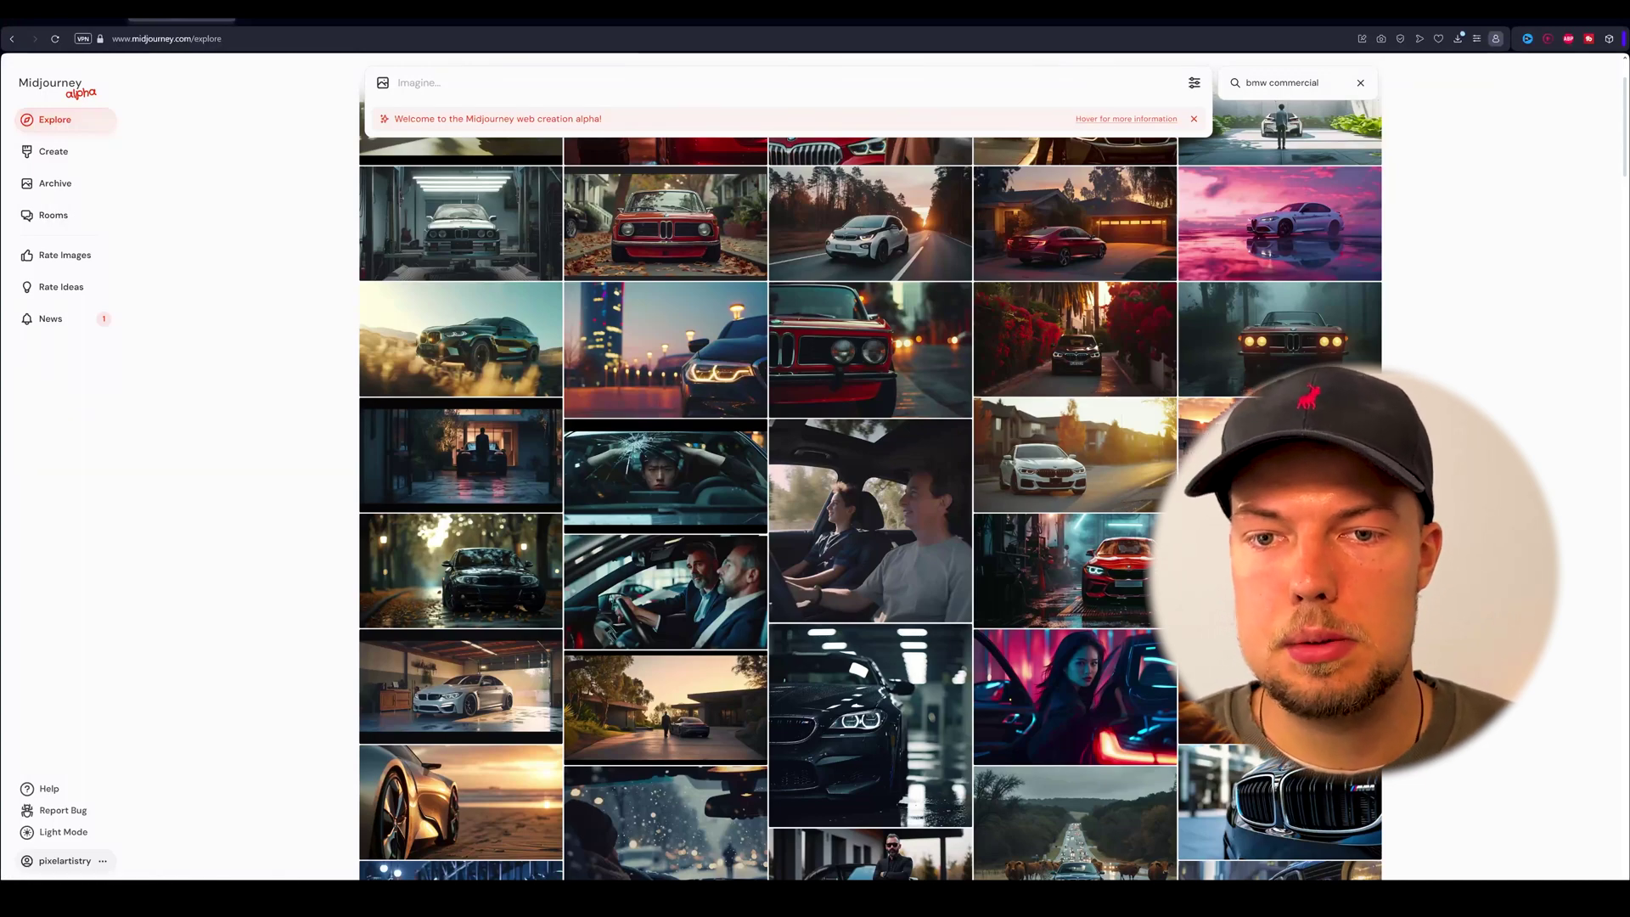
{"action": "scroll", "coordinate": [870, 475], "scroll_direction": "down", "scroll_amount": 5}
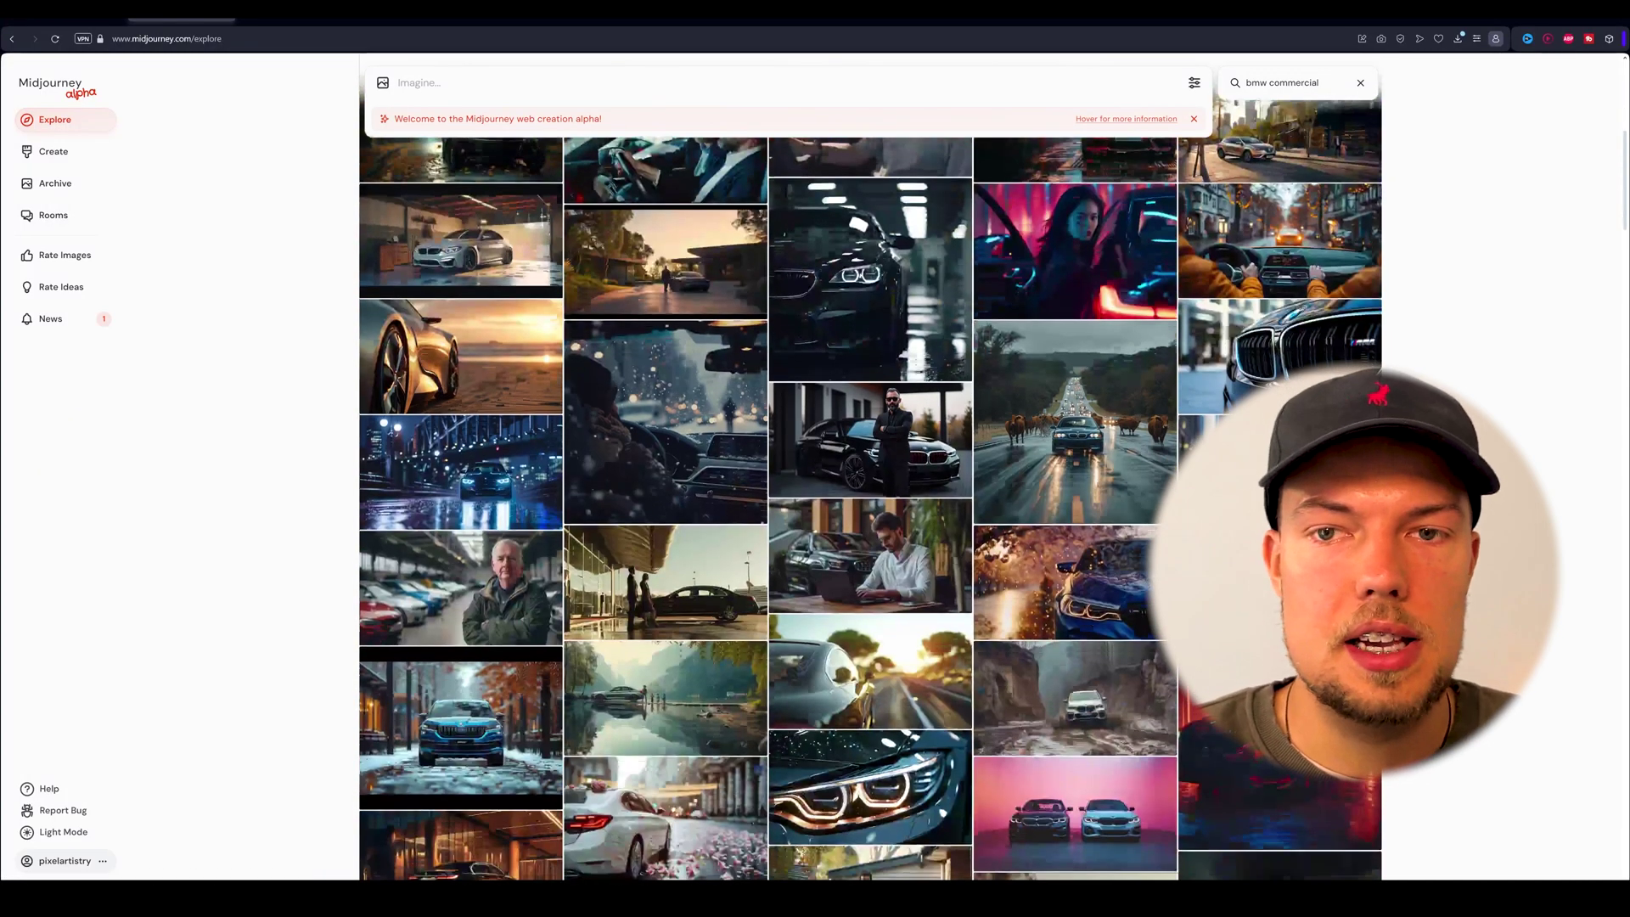
{"action": "scroll", "coordinate": [870, 488], "scroll_direction": "up", "scroll_amount": 2}
{"action": "mouse_move", "coordinate": [1304, 458]}
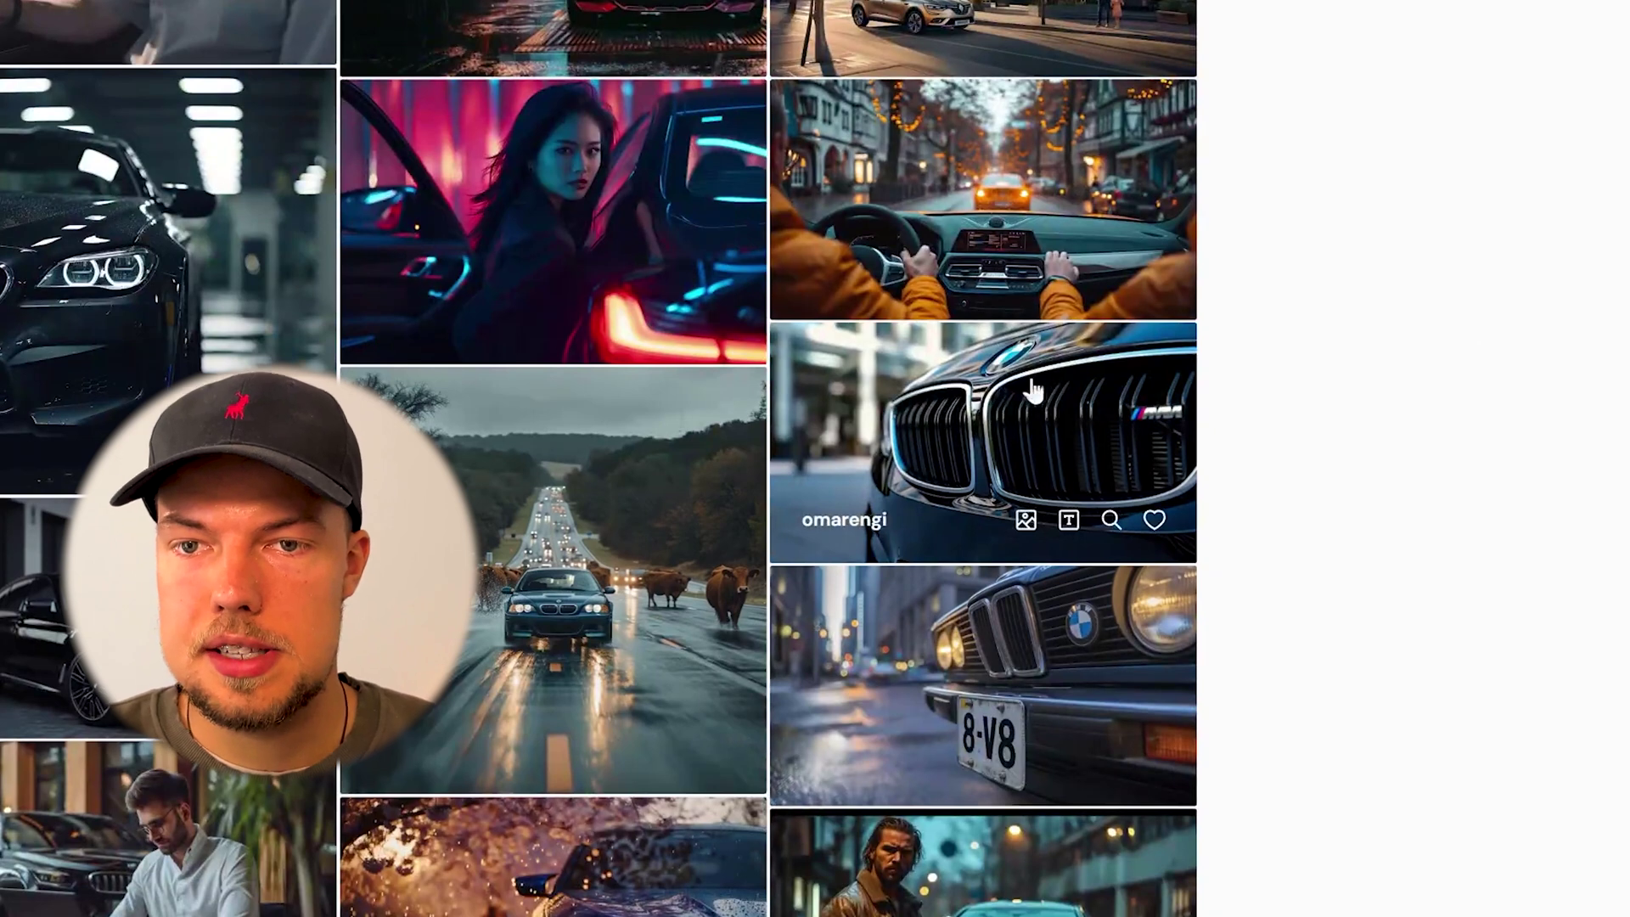
{"action": "mouse_move", "coordinate": [541, 637]}
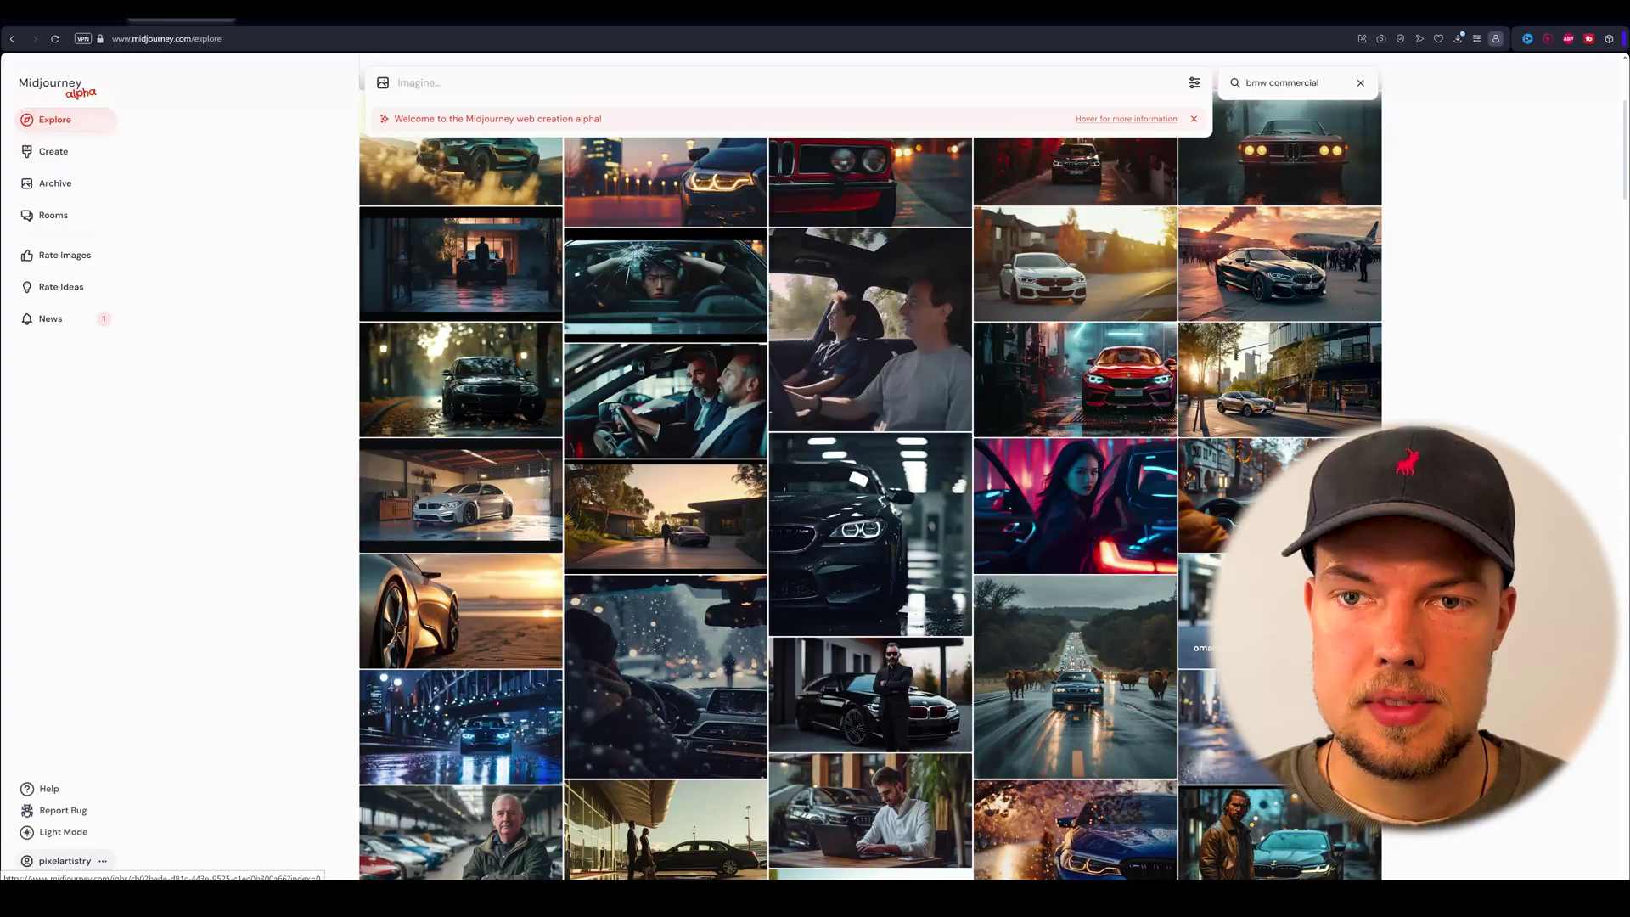
{"action": "left_click", "coordinate": [985, 442]}
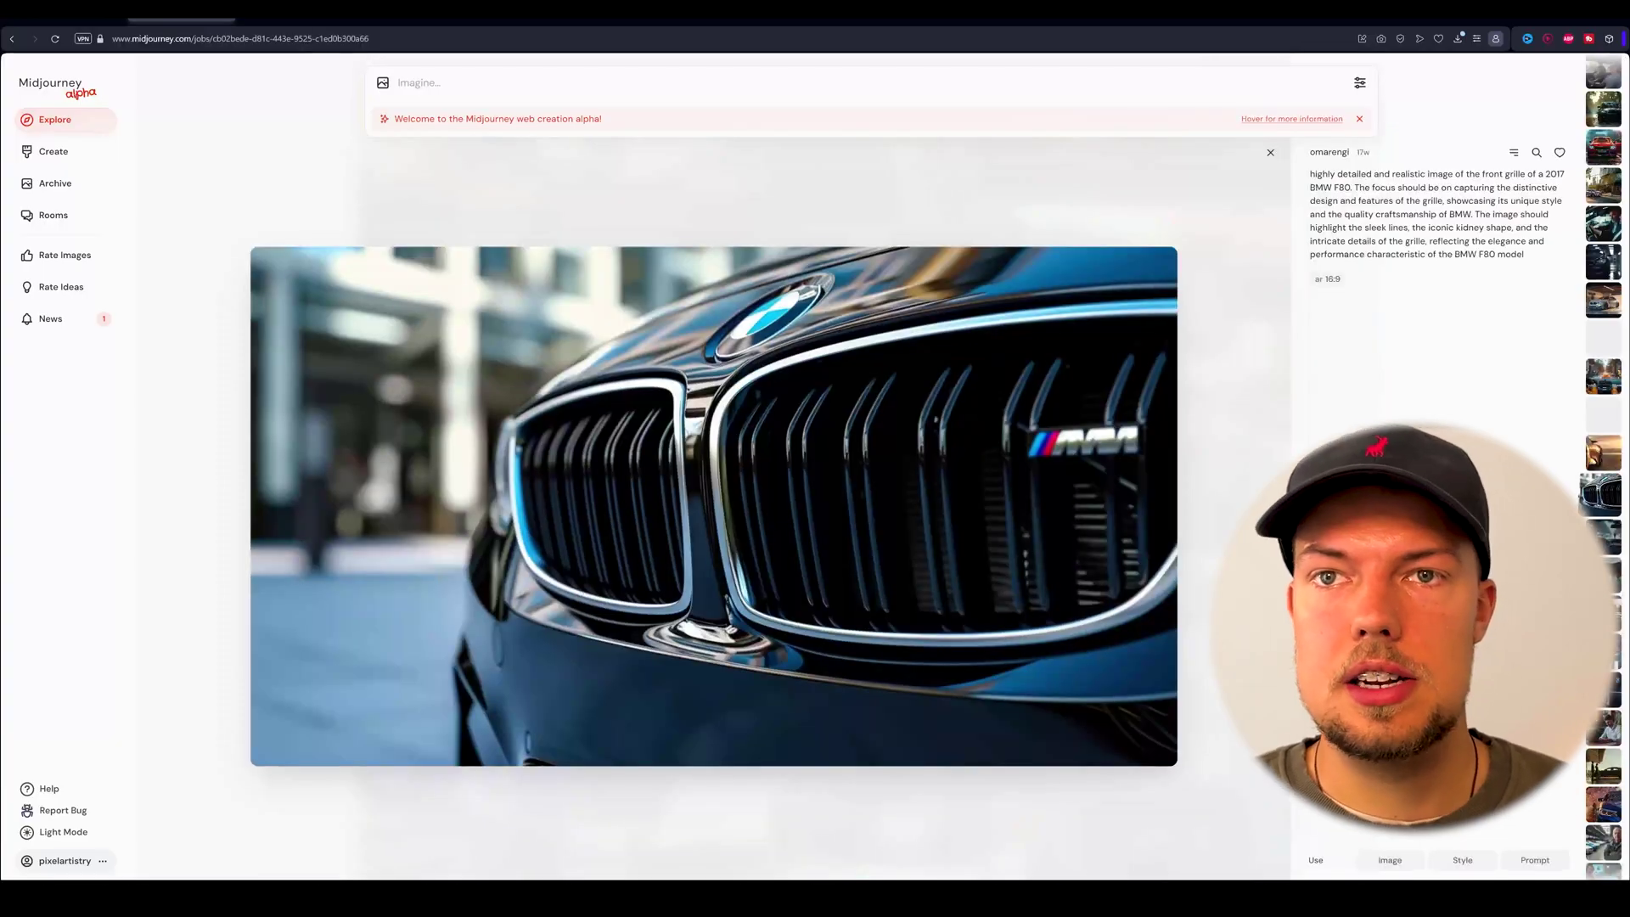
- Copy the full prompt text of the opened BMW grille image
{"action": "left_click_drag", "start_coordinate": [1310, 174], "coordinate": [1524, 255]}
{"action": "left_click", "coordinate": [1483, 299]}
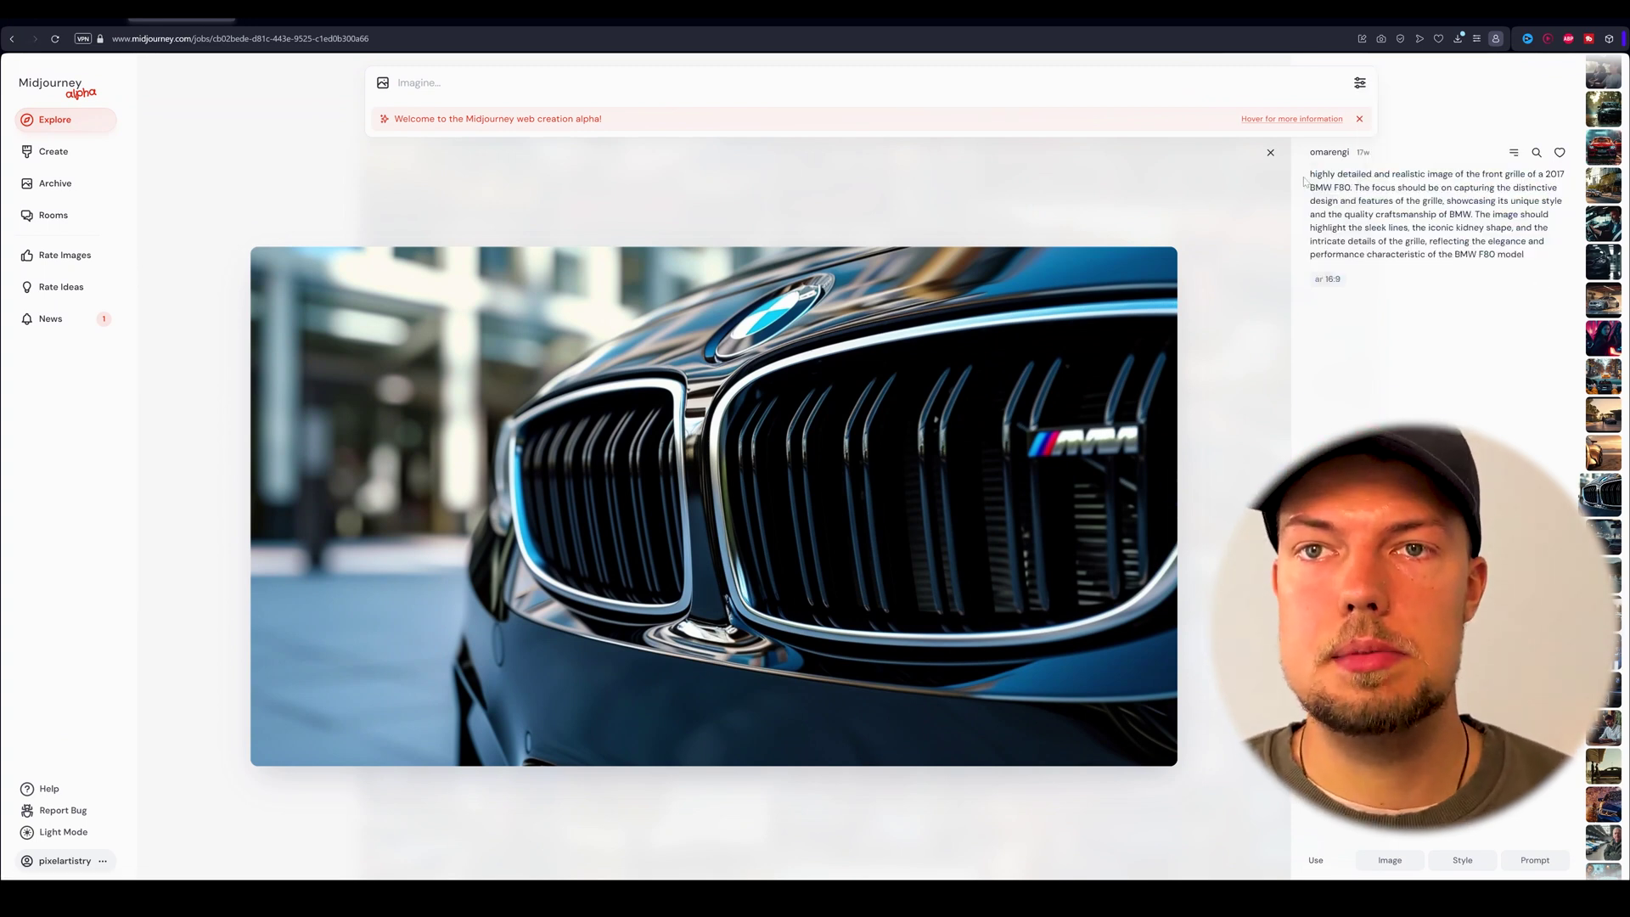
{"action": "left_click_drag", "start_coordinate": [1309, 174], "coordinate": [1538, 269]}
{"action": "key", "text": "ctrl+c"}
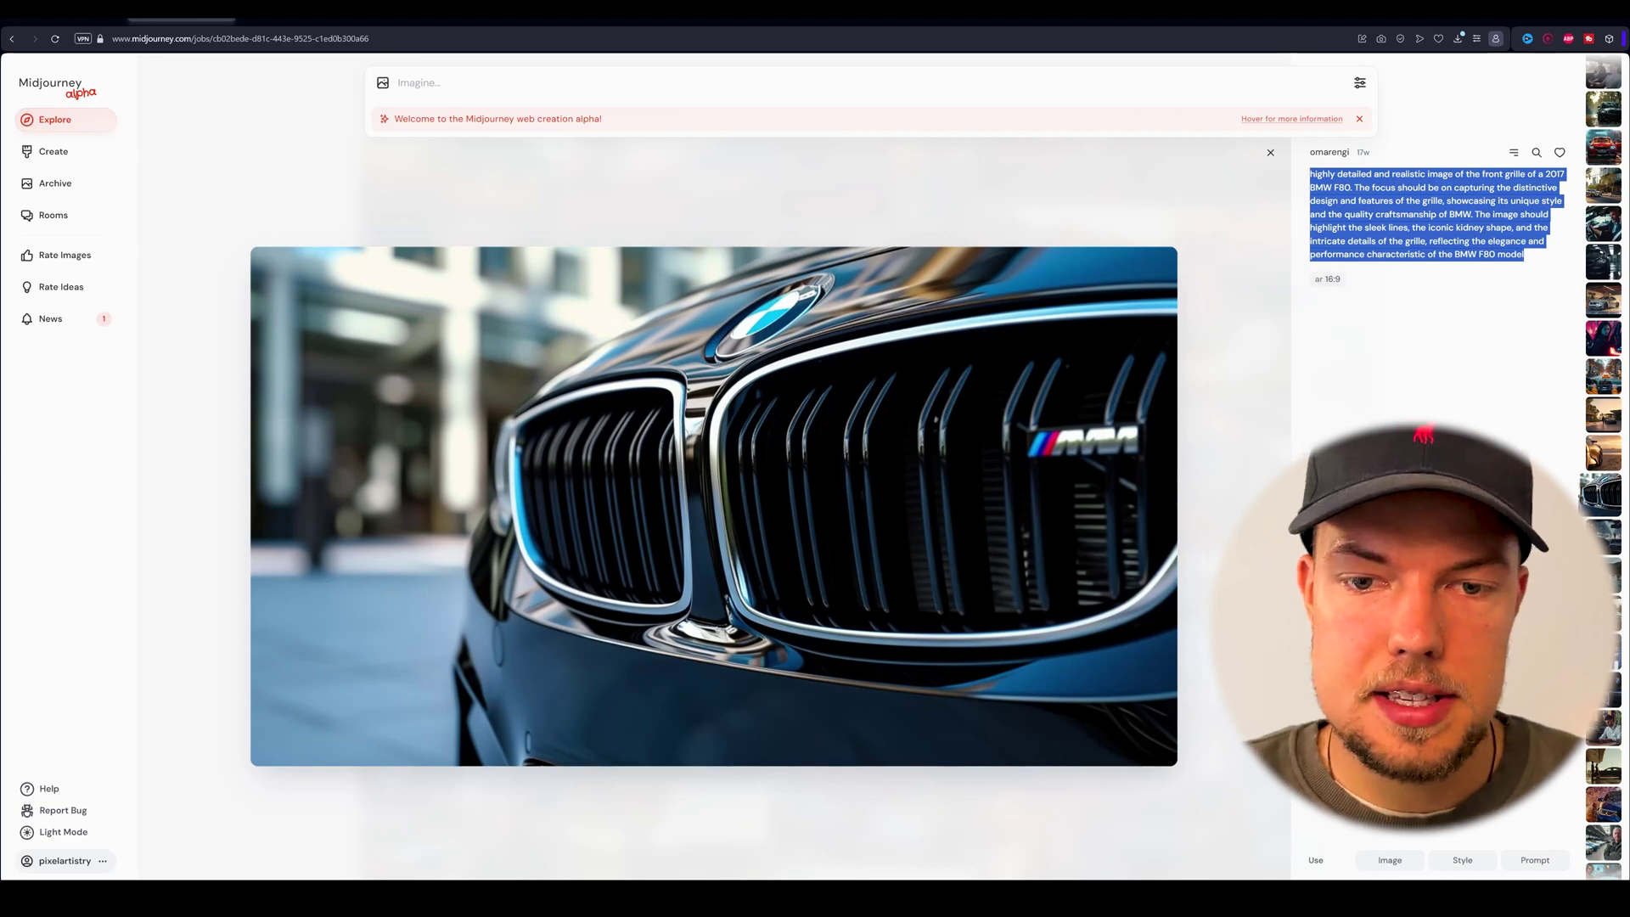
- Switch to Discord and generate images with the imagine command using the copied 2017 BMW F80 front grille prompt
{"action": "key", "text": "alt+Tab"}
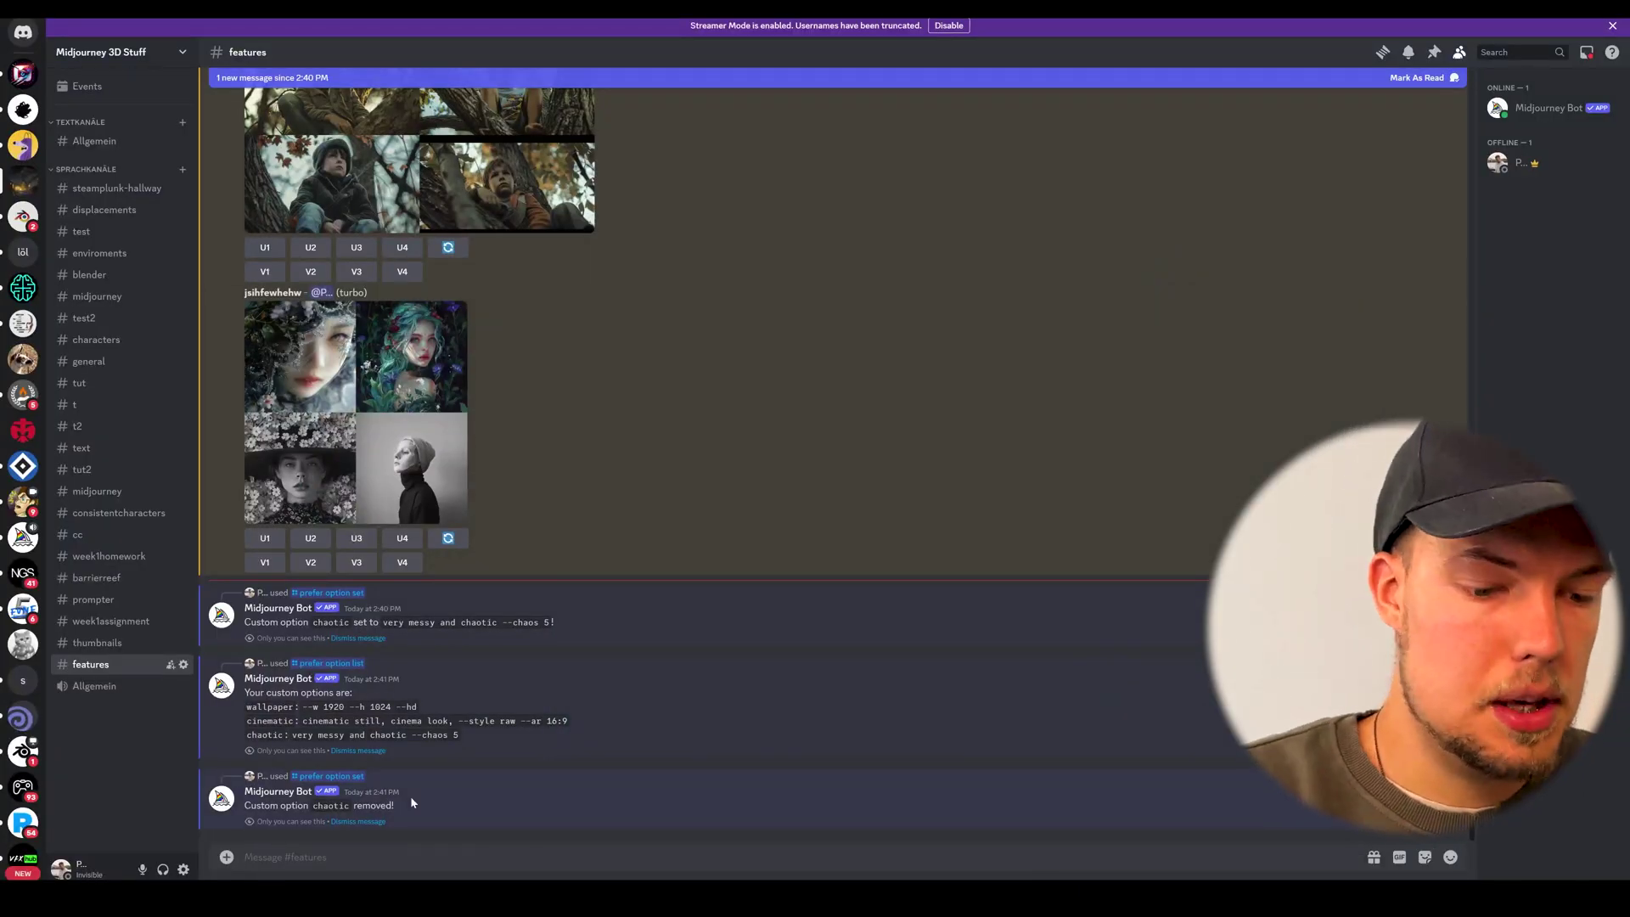
{"action": "type", "text": "/"}
{"action": "type", "text": "im"}
{"action": "key", "text": "Tab"}
{"action": "type", "text": "highly detailed and realistic image of the front grille of a 2017 BMW F80. The focus should be on capturing the distinctive design and features of the grille, showcasing its lines, the iconic kidney shape, and the intricate details of the grille, reflecting the elegance and performance characteristic of the BMW F80 model"}
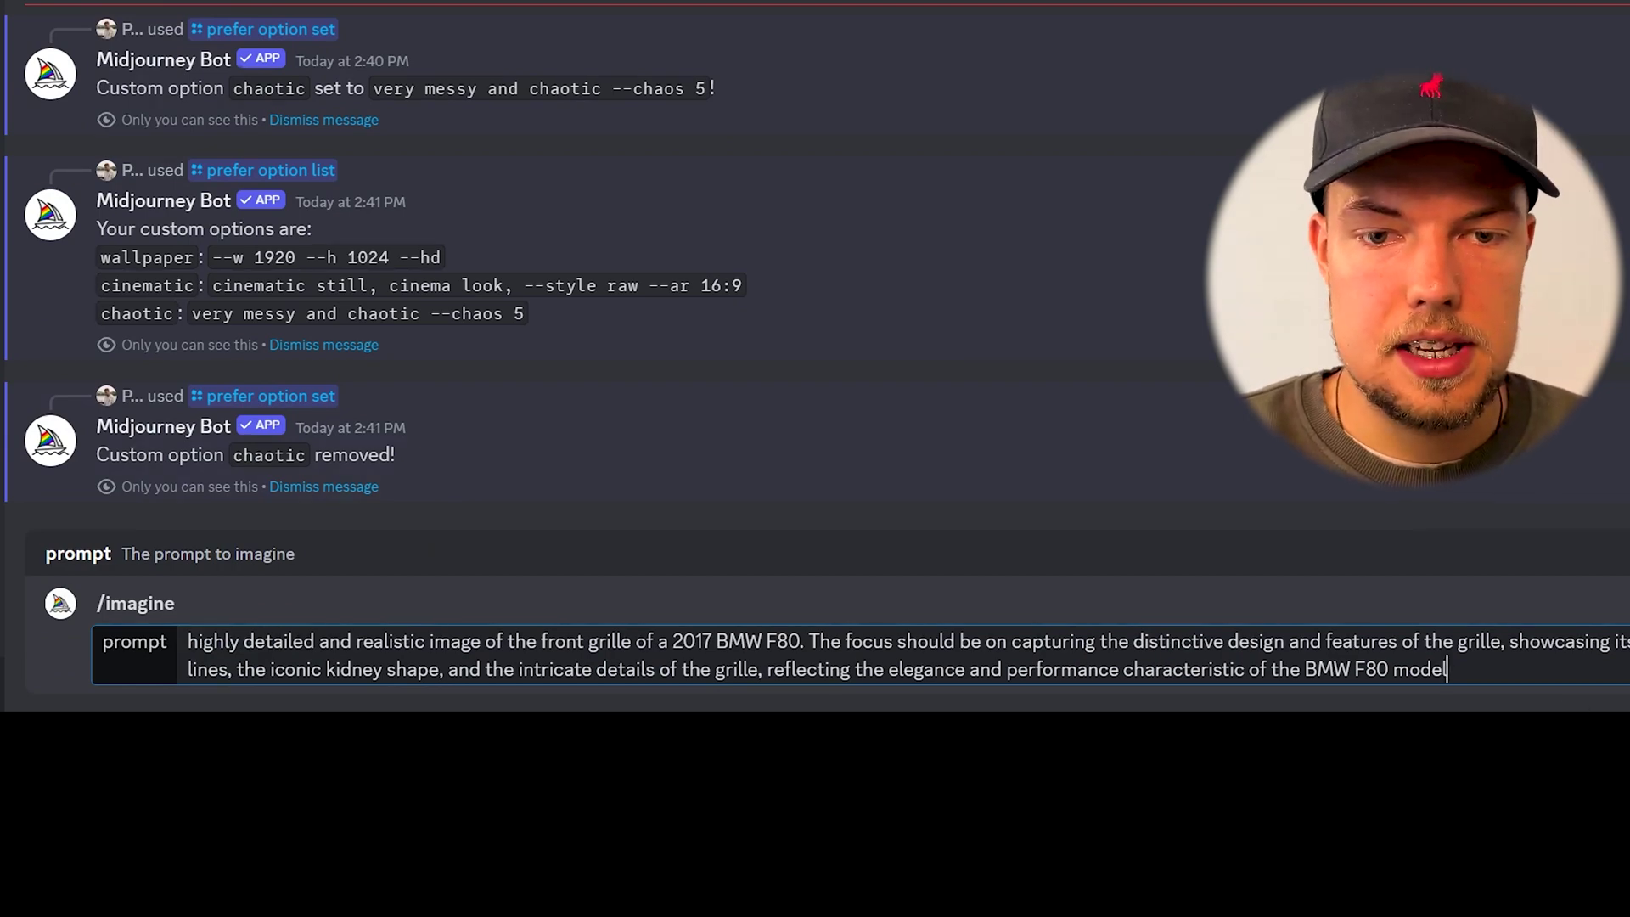
{"action": "key", "text": "Return"}
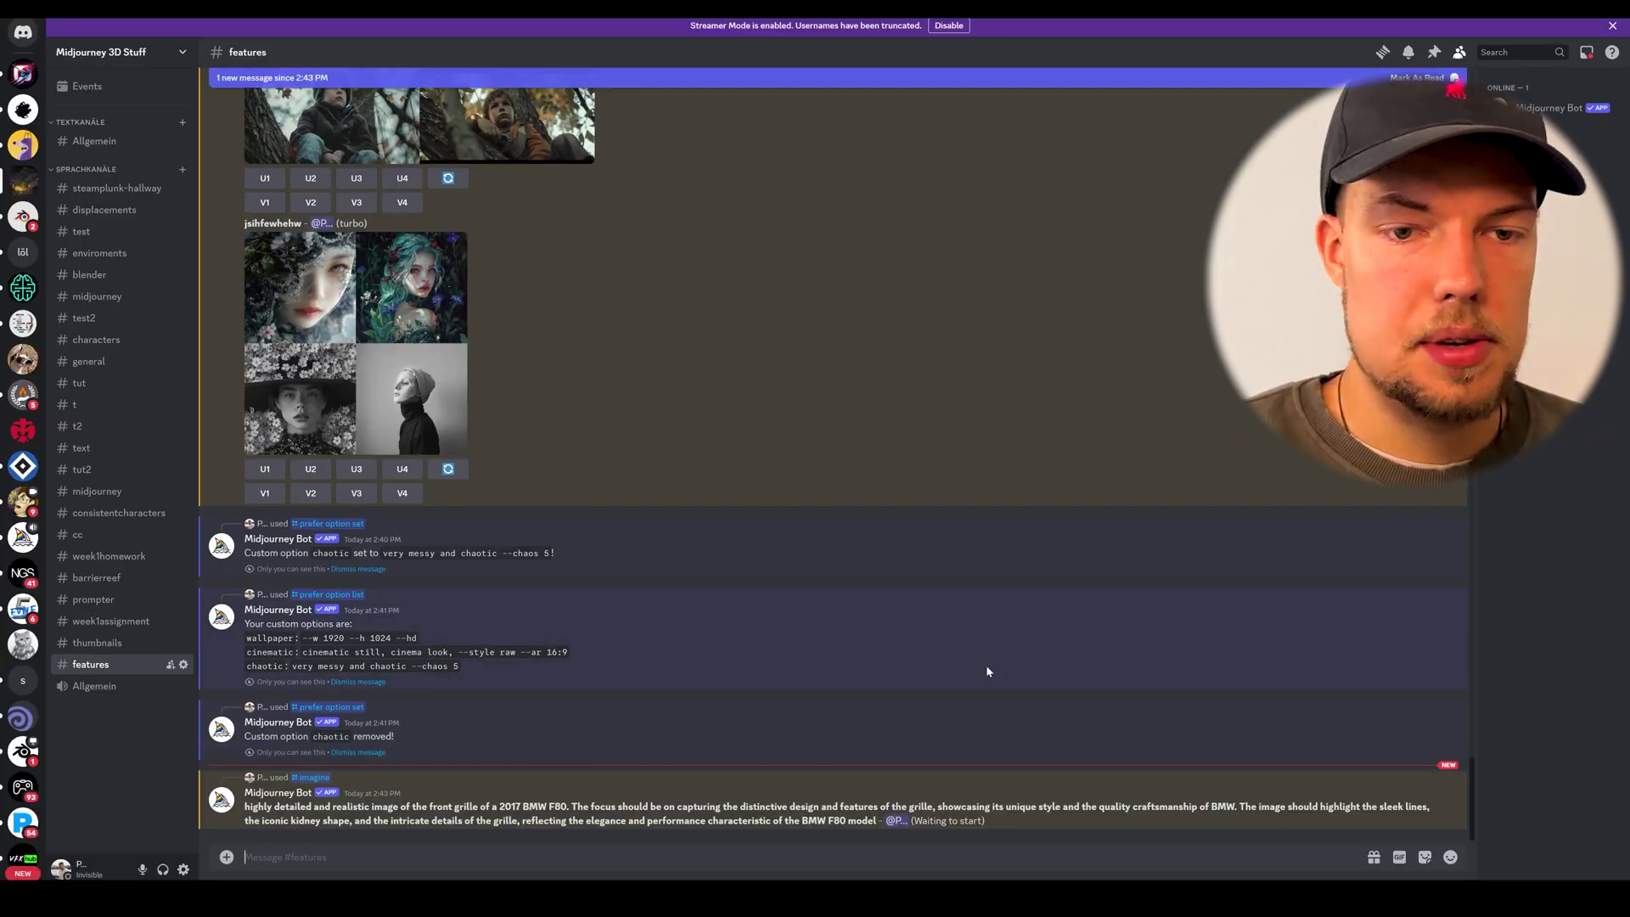
- Inspect the generated BMW grille grid enlarged and create variations of its second image
{"action": "left_click", "coordinate": [836, 840]}
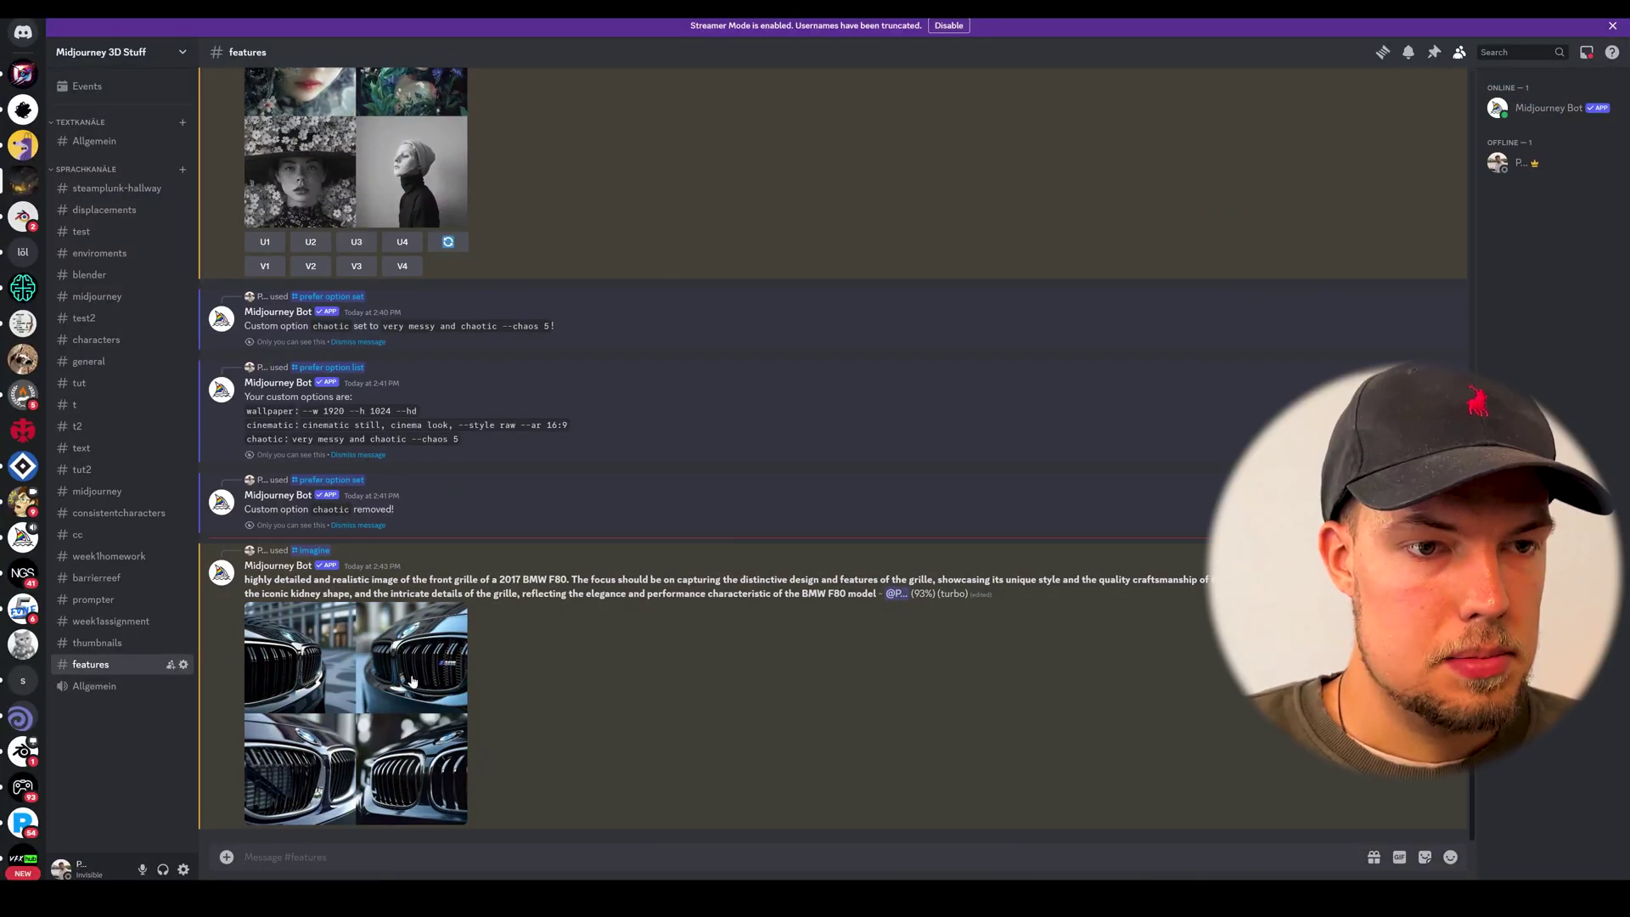
{"action": "left_click", "coordinate": [303, 805]}
{"action": "left_click", "coordinate": [839, 597]}
{"action": "left_click", "coordinate": [280, 713]}
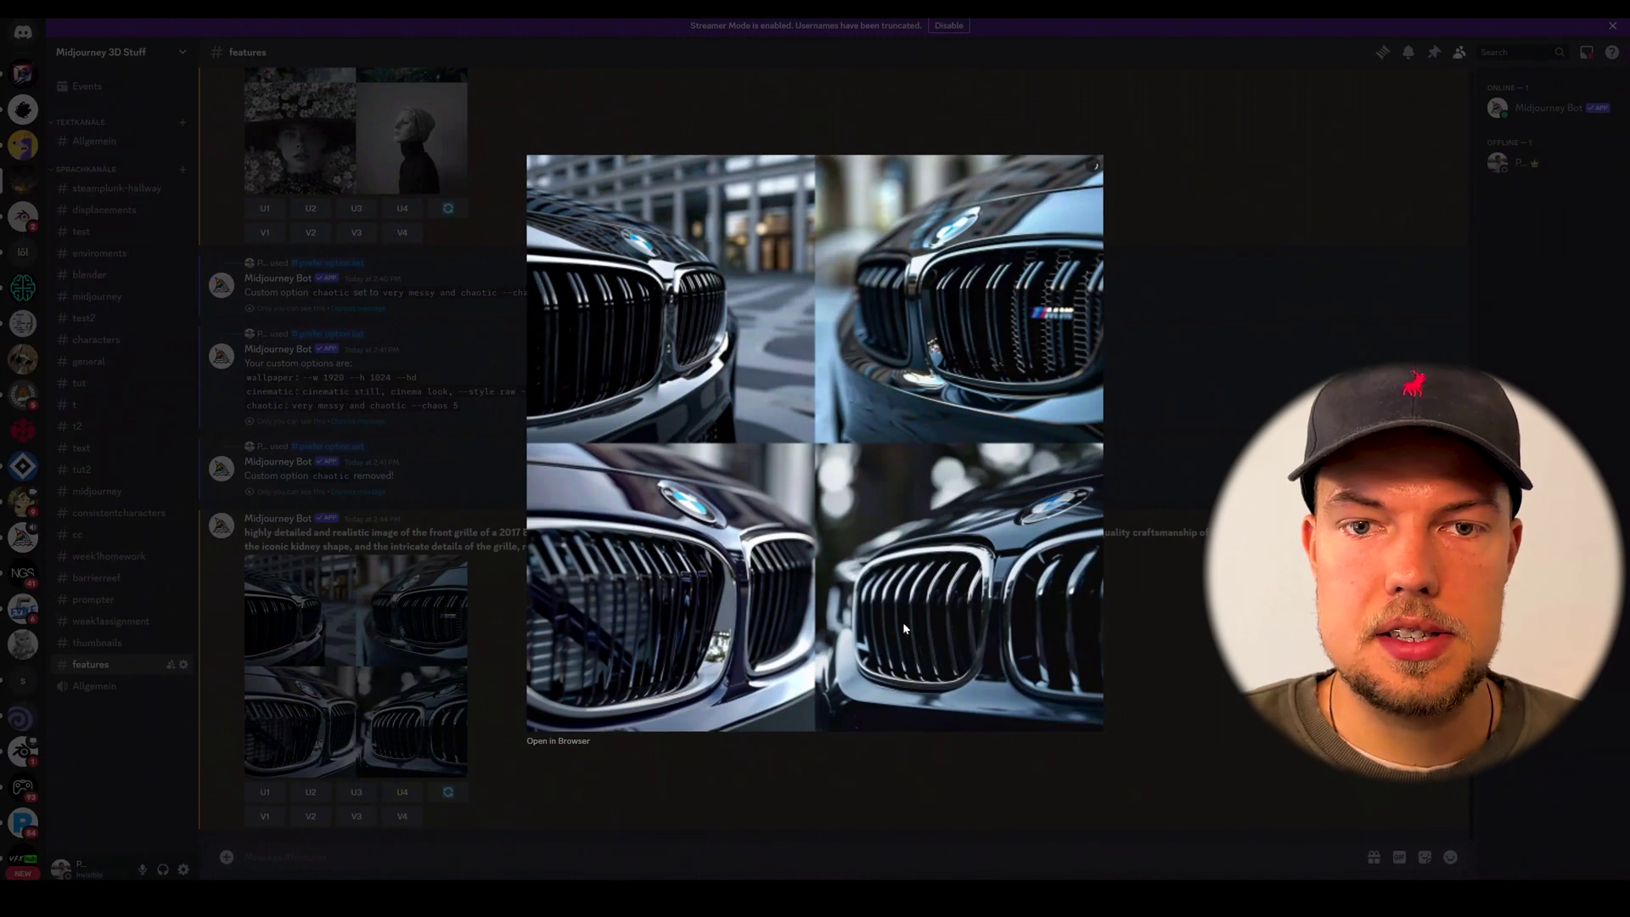
{"action": "left_click", "coordinate": [1053, 635]}
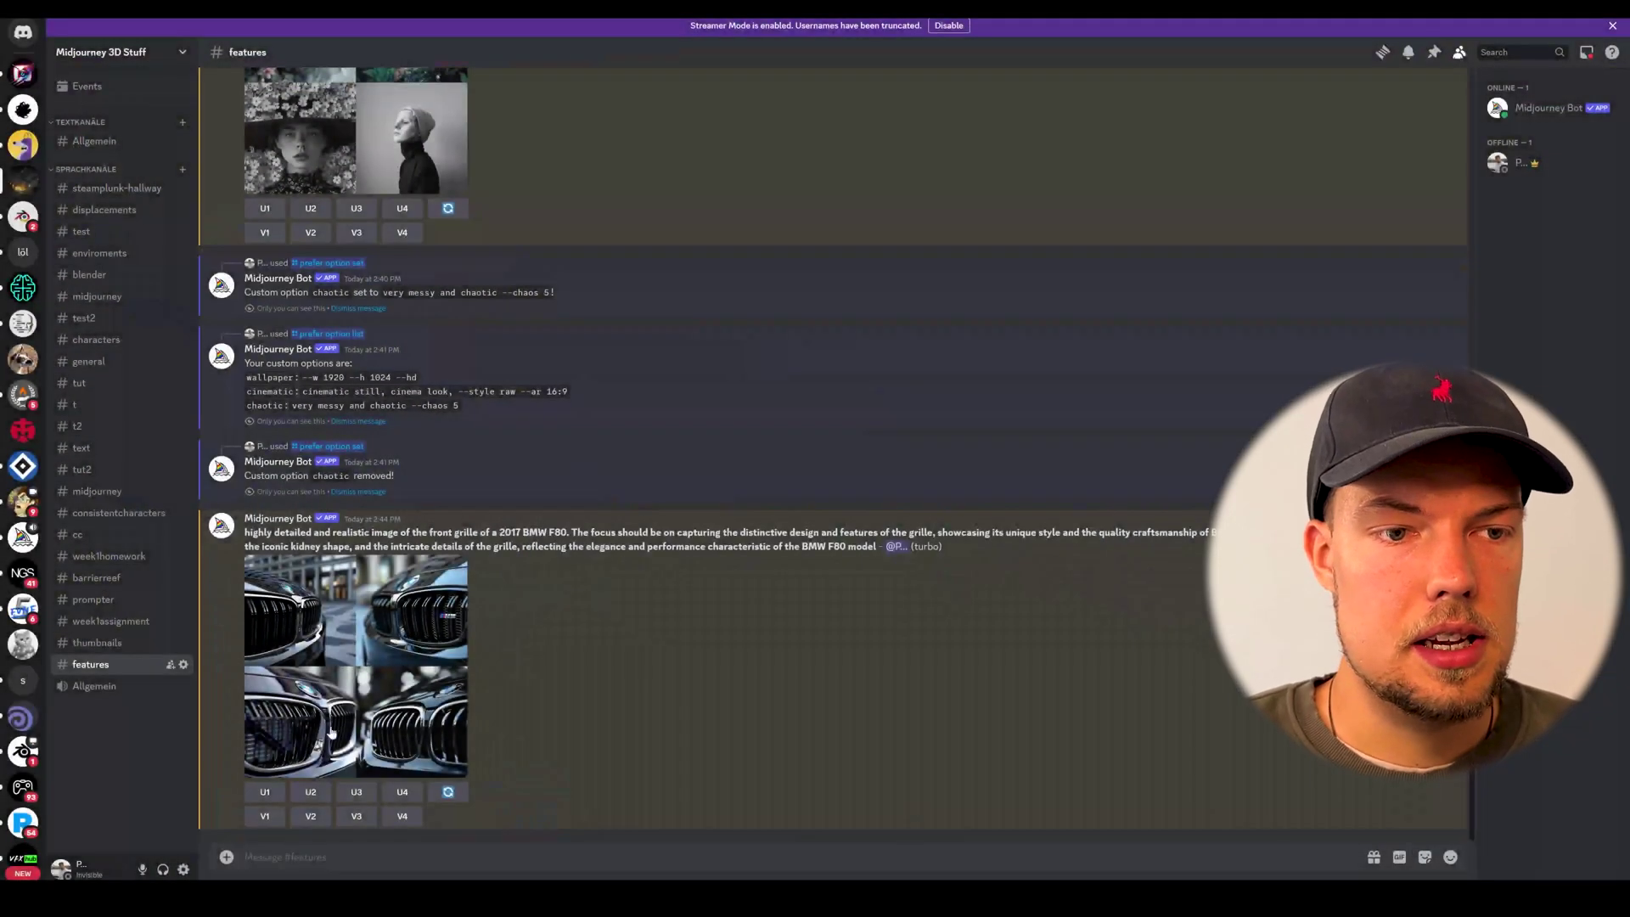
{"action": "left_click", "coordinate": [310, 815]}
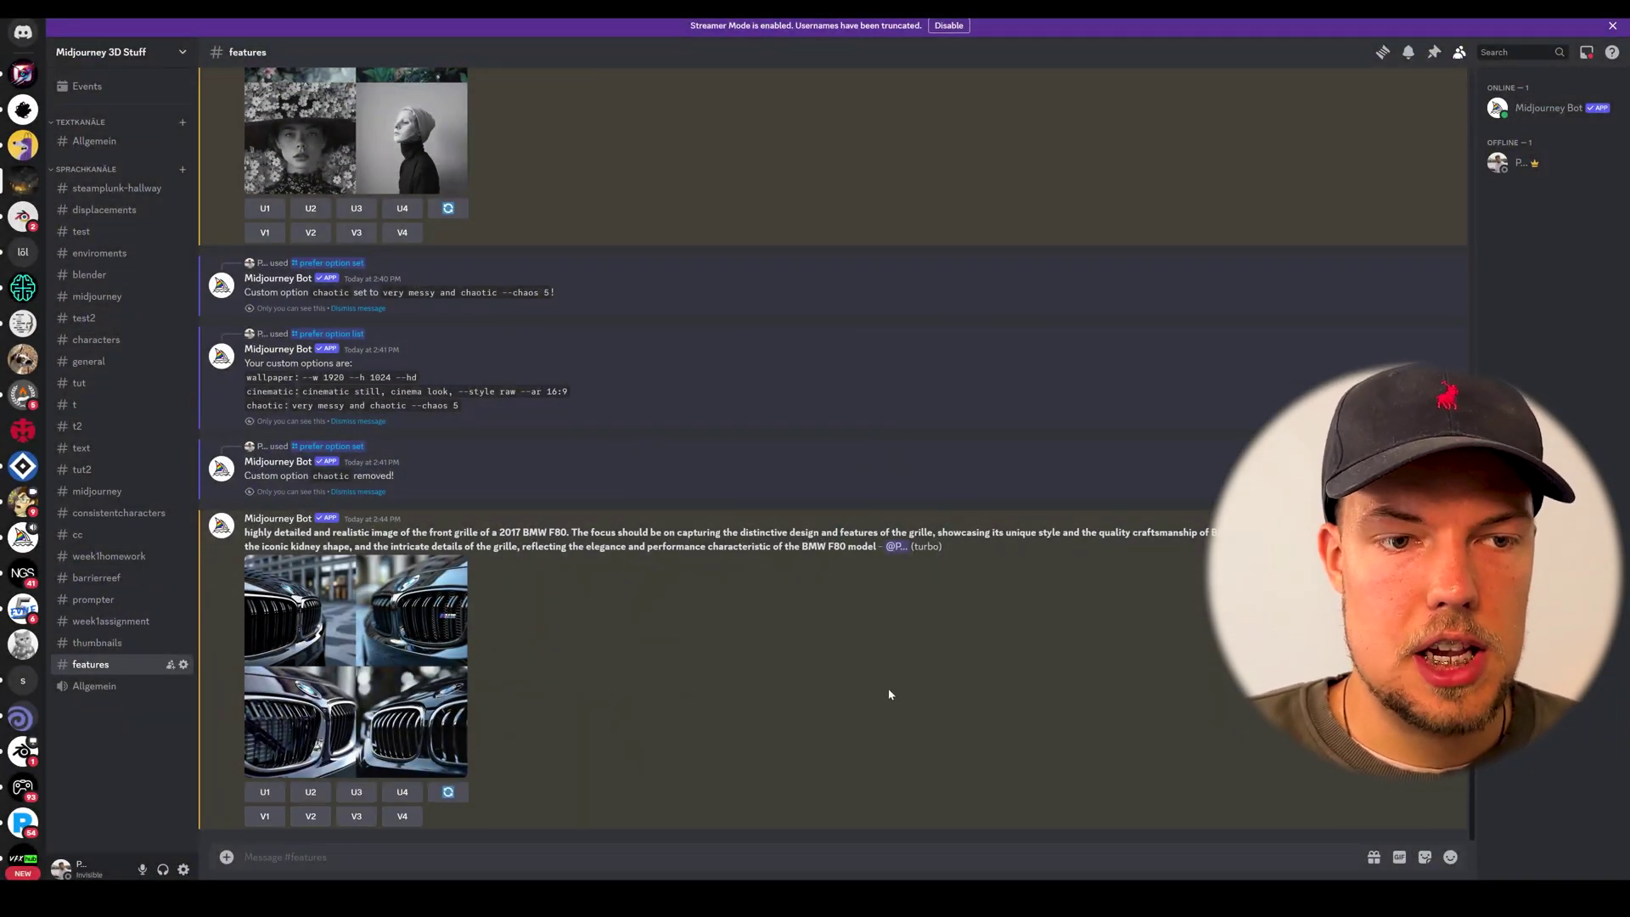
- Paste the copied BMW F80 grille prompt into a new imagine command and append ", cinematic, night tim" at its end
{"action": "type", "text": "/imagi"}
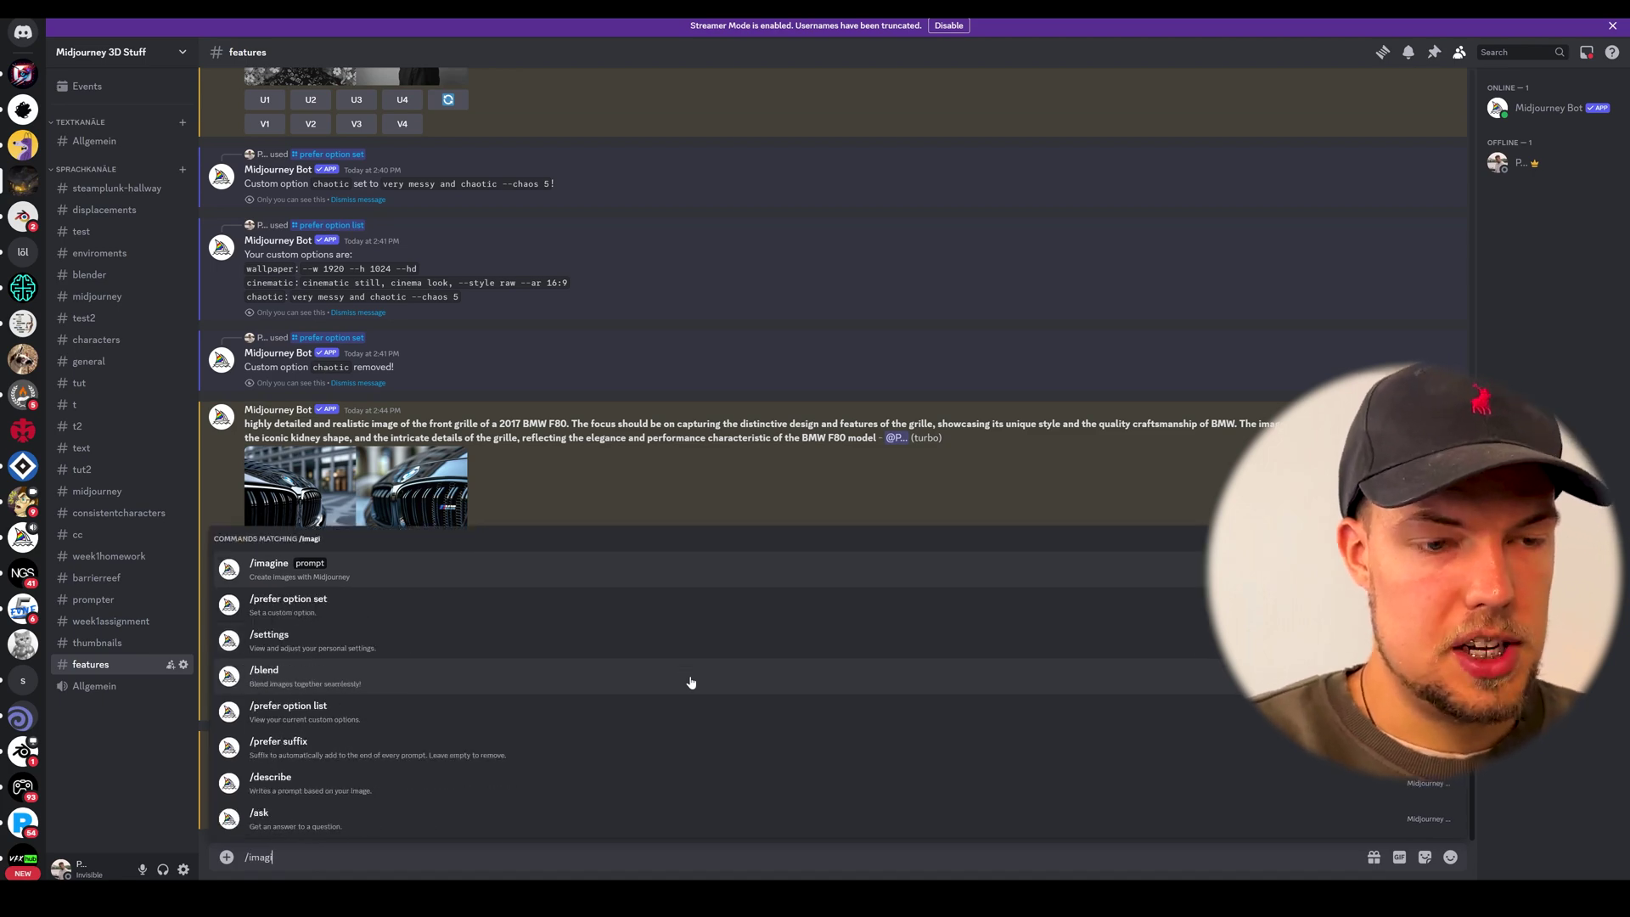
{"action": "key", "text": "Return"}
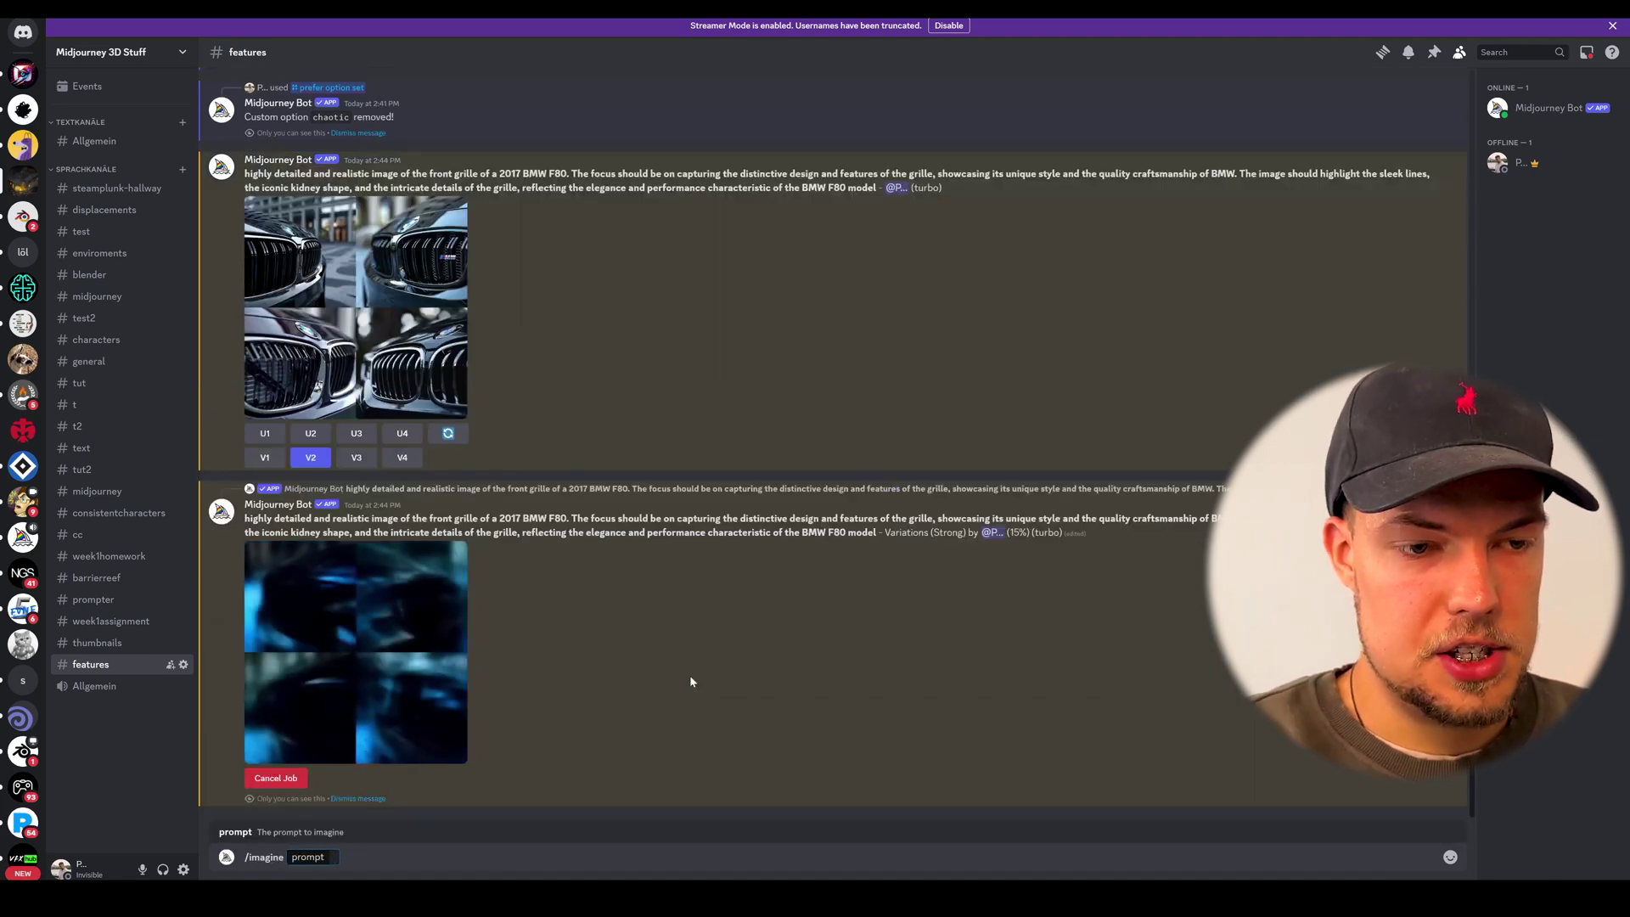
{"action": "key", "text": "ctrl+v"}
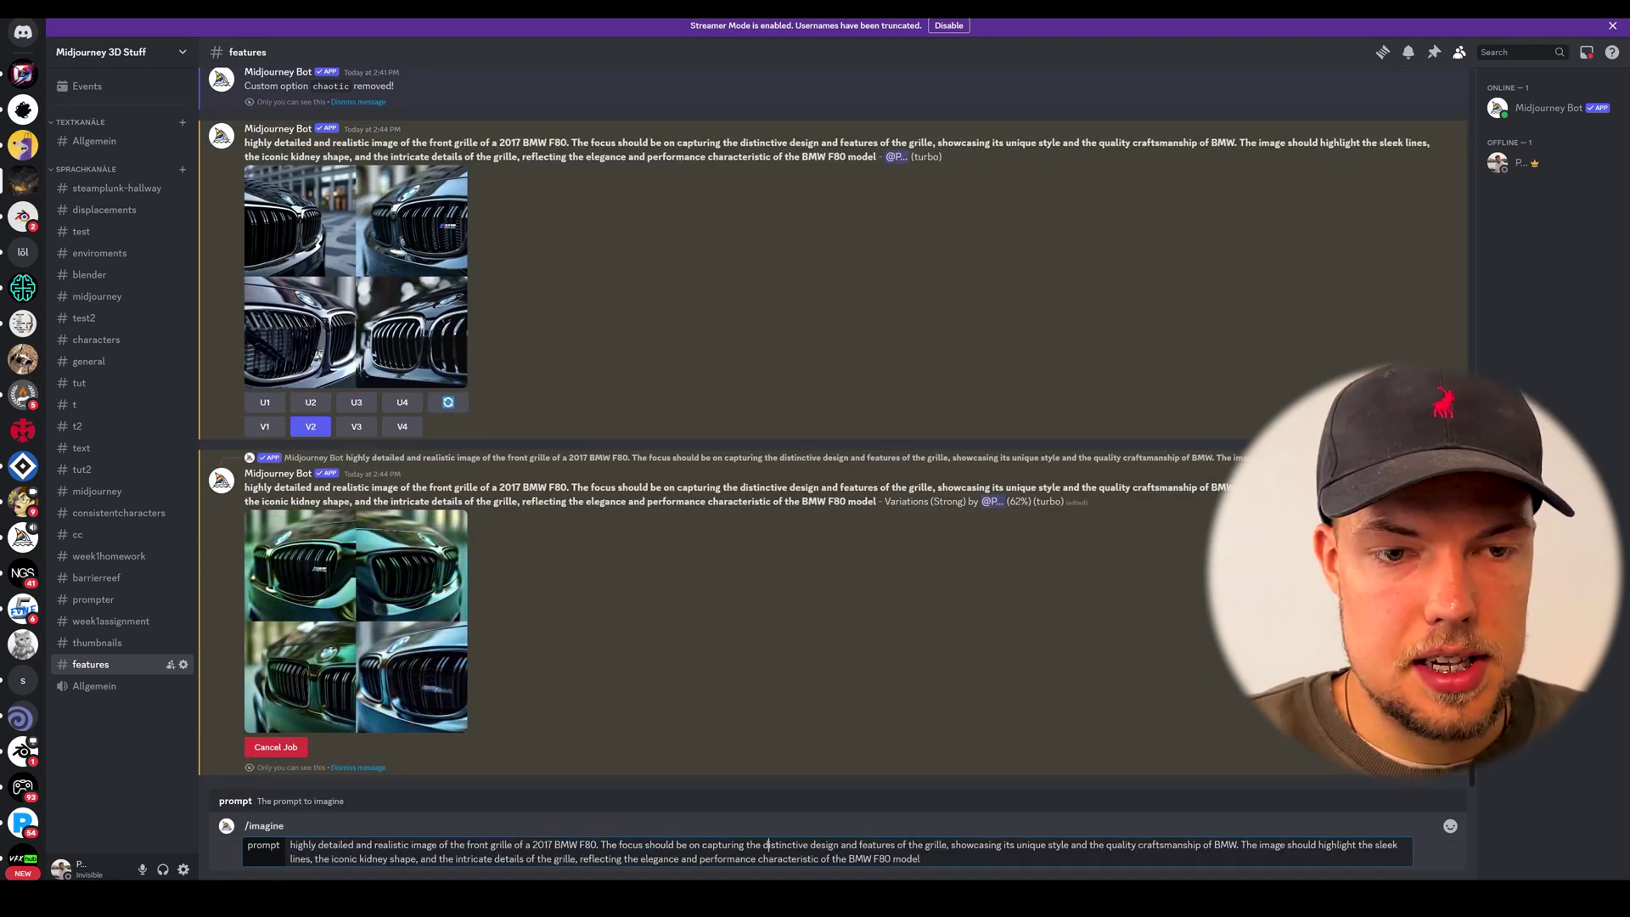
{"action": "type", "text": ", cinematic, night tim"}
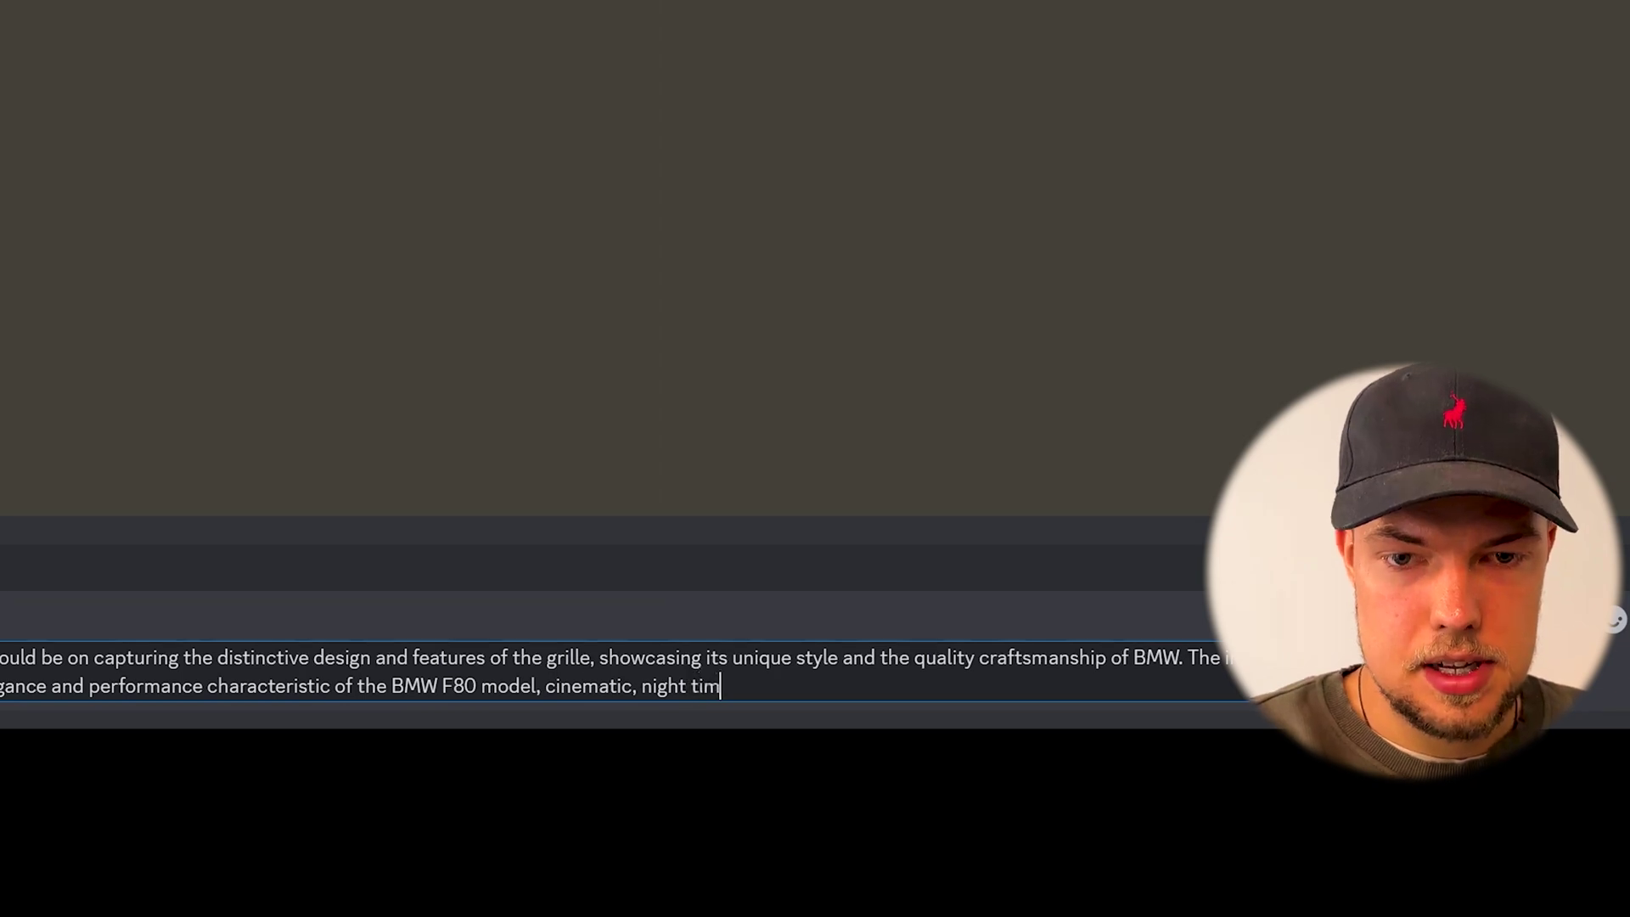